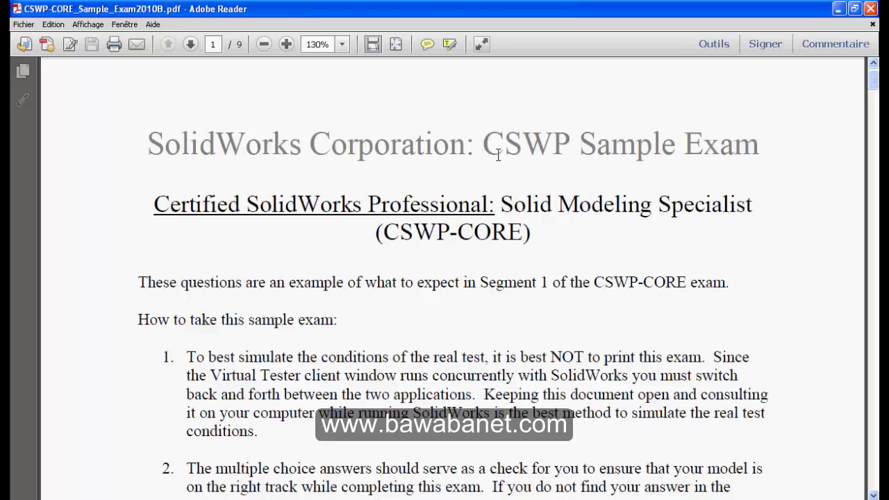
# Highlight 'CSWP', 'Sample Exam' and 'Certified SolidWorks Professional' on the exam title page
pyautogui.moveTo(488, 147); pyautogui.dragTo(572, 158)
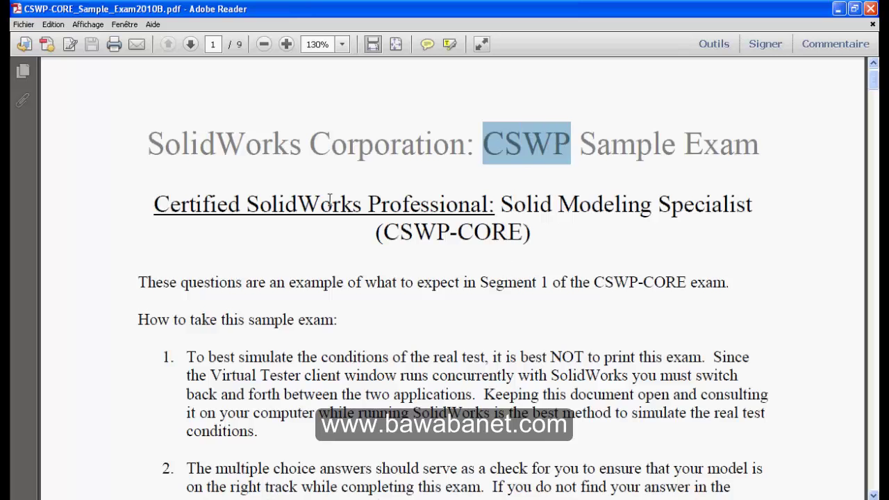
pyautogui.scroll(-3, 340, 217)
pyautogui.scroll(4, 328, 192)
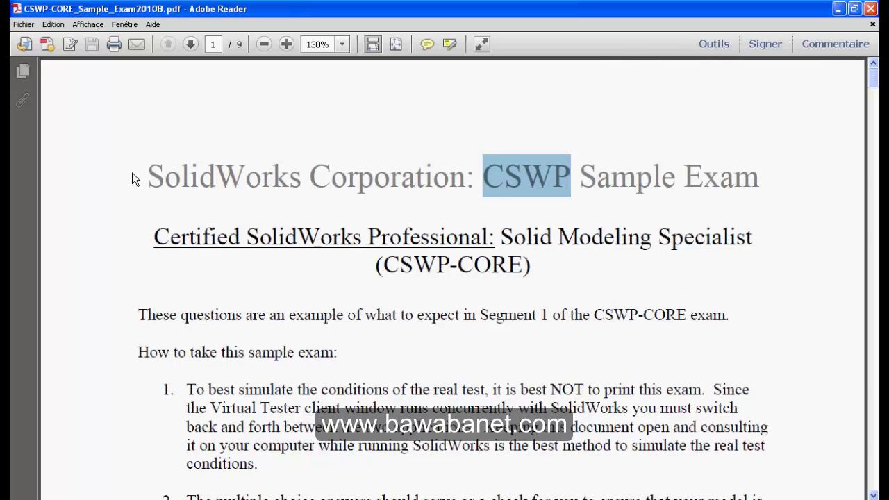
pyautogui.moveTo(573, 184); pyautogui.dragTo(750, 181)
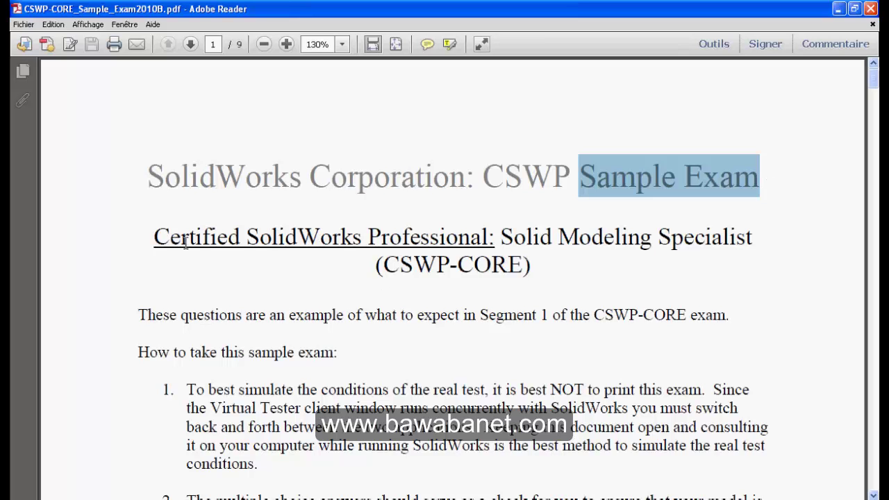
pyautogui.moveTo(154, 236); pyautogui.dragTo(420, 239)
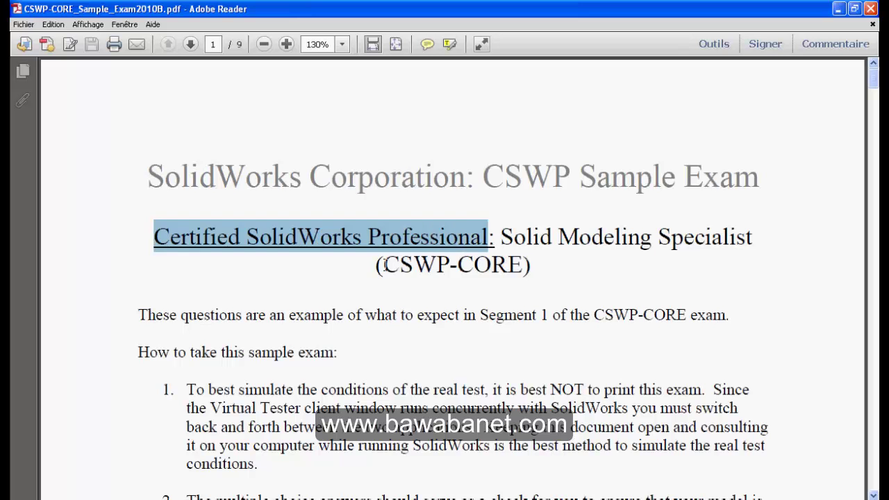
pyautogui.moveTo(384, 264); pyautogui.dragTo(452, 281)
# Scroll past the page 2 drawings to the page 3 parameter list starting at A = 213 mm
pyautogui.scroll(-3, 462, 314)
pyautogui.scroll(-8, 462, 305)
pyautogui.scroll(-8, 463, 298)
pyautogui.scroll(-10, 463, 298)
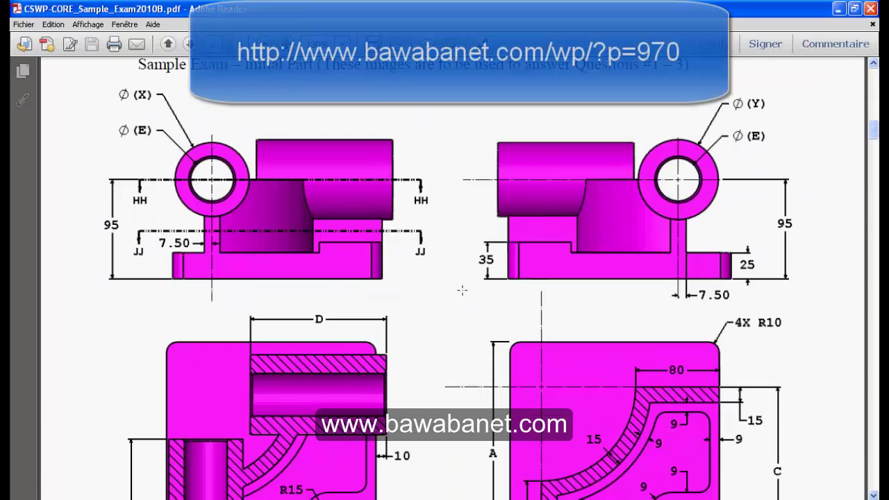
pyautogui.scroll(-3, 462, 290)
pyautogui.scroll(2, 462, 290)
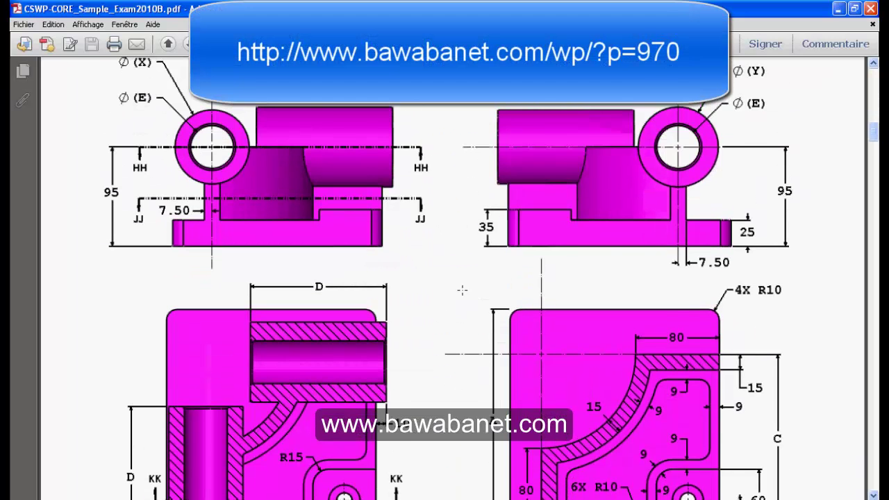
pyautogui.scroll(-2, 506, 229)
pyautogui.scroll(2, 506, 230)
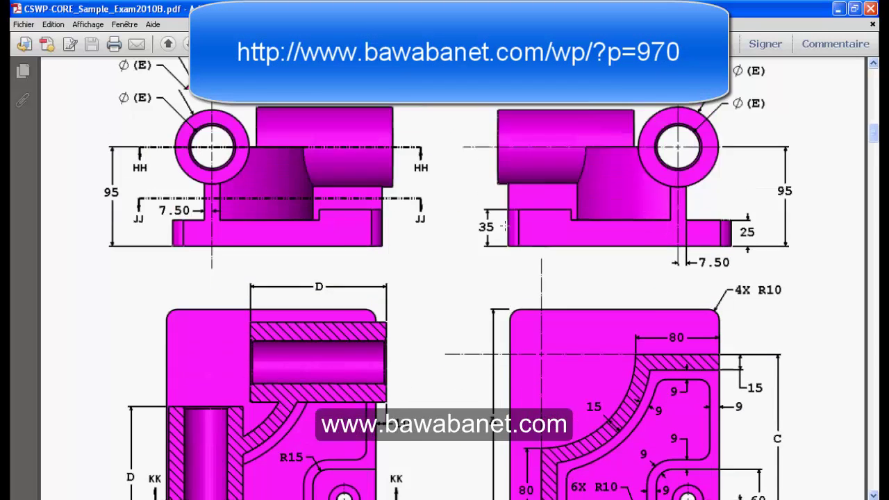
pyautogui.scroll(-6, 506, 221)
pyautogui.scroll(-10, 504, 221)
pyautogui.scroll(2, 555, 291)
pyautogui.click(594, 331)
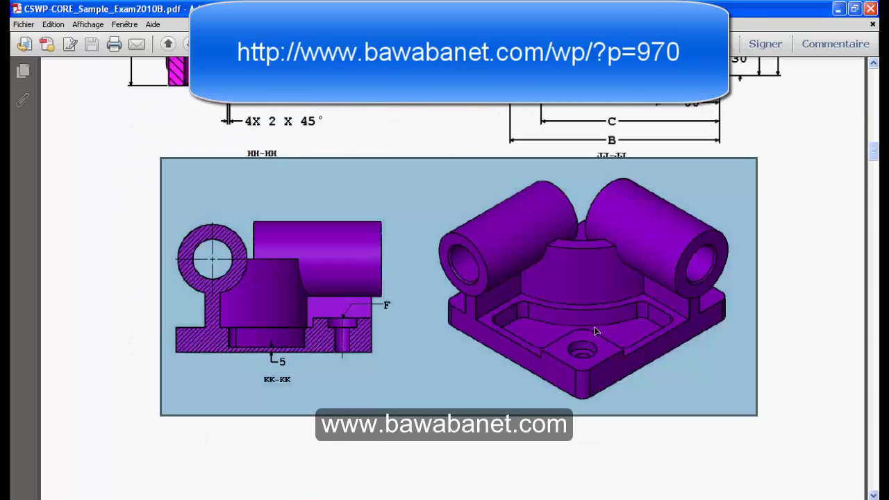
pyautogui.scroll(2, 491, 345)
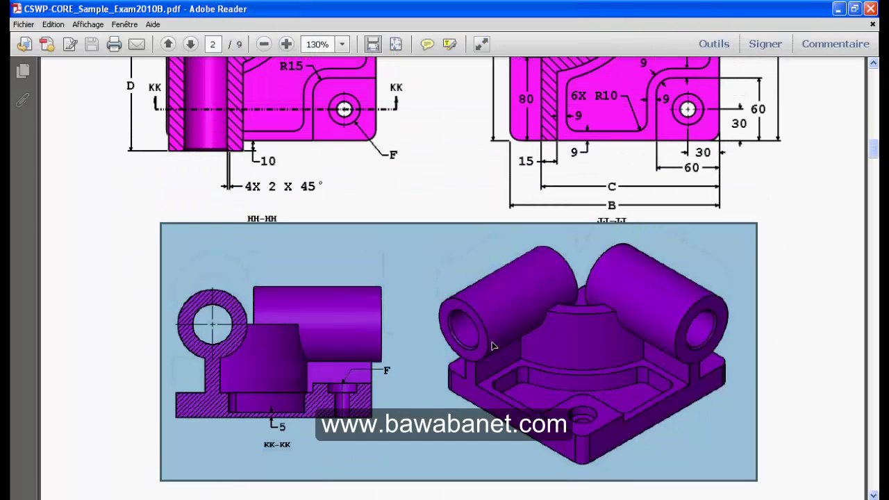
pyautogui.scroll(3, 495, 345)
pyautogui.scroll(-2, 492, 340)
pyautogui.scroll(4, 472, 326)
pyautogui.scroll(-1, 459, 318)
pyautogui.scroll(4, 458, 318)
pyautogui.scroll(5, 458, 318)
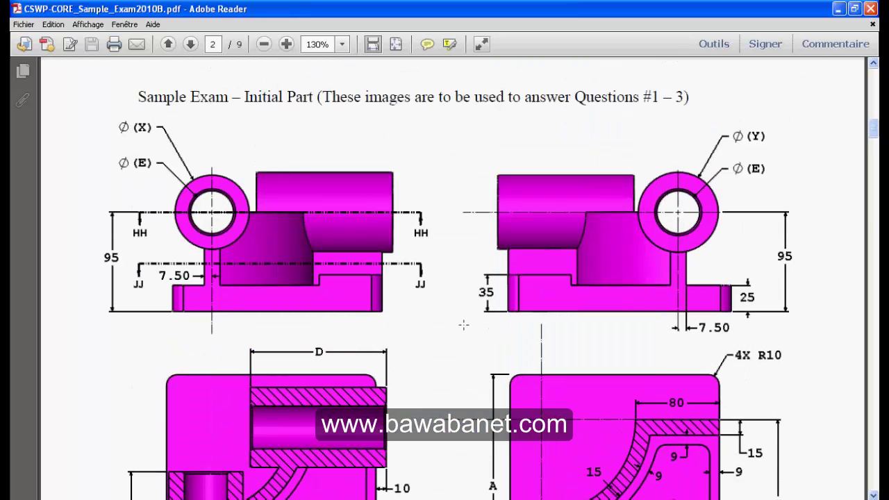
pyautogui.scroll(-1, 458, 319)
pyautogui.scroll(-3, 616, 340)
pyautogui.scroll(-1, 617, 340)
pyautogui.scroll(-2, 617, 340)
pyautogui.scroll(2, 617, 341)
pyautogui.scroll(4, 611, 341)
pyautogui.scroll(-2, 732, 374)
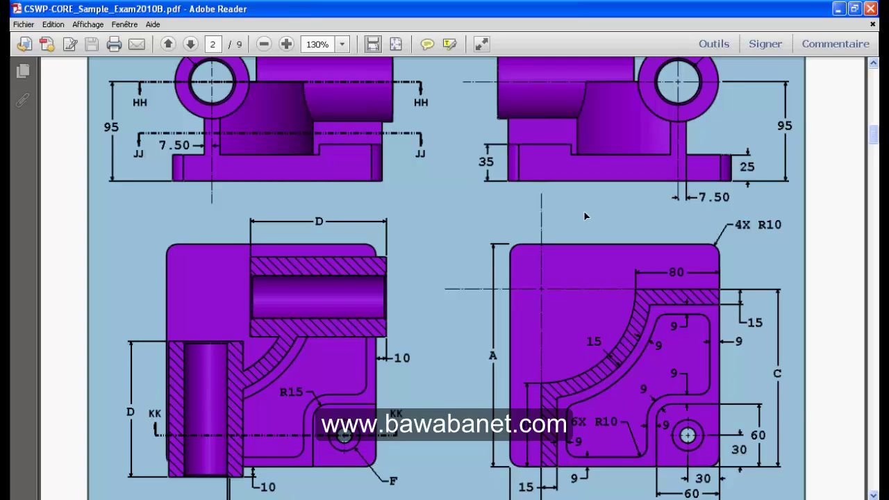
pyautogui.scroll(-3, 444, 344)
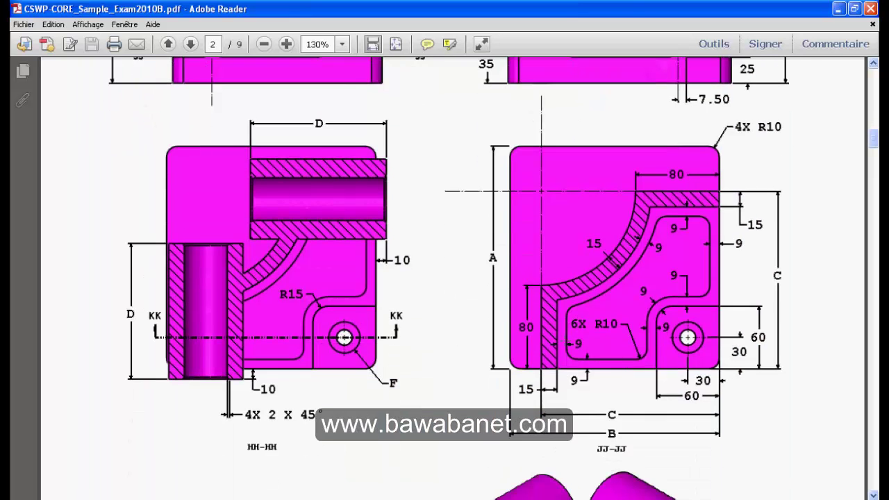
pyautogui.scroll(-9, 416, 354)
pyautogui.scroll(3, 406, 357)
pyautogui.scroll(7, 416, 361)
pyautogui.scroll(-1, 520, 379)
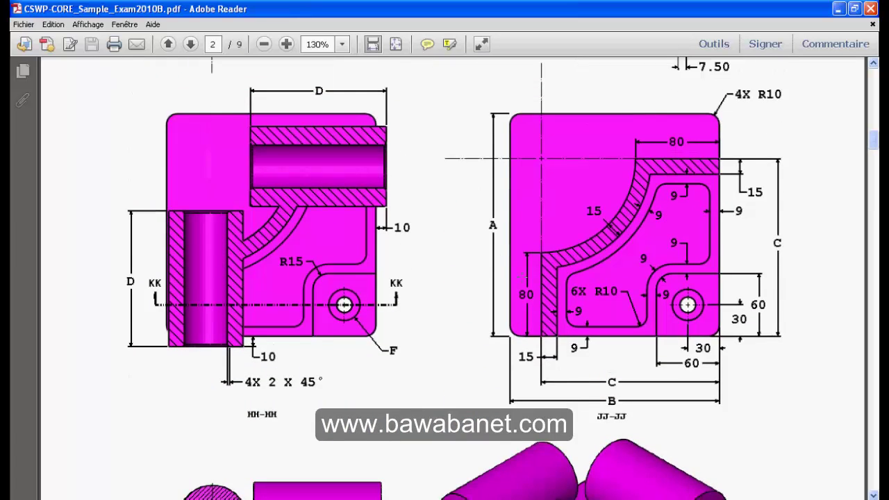
pyautogui.scroll(-2, 570, 387)
pyautogui.scroll(3, 569, 387)
pyautogui.scroll(1, 569, 387)
pyautogui.scroll(-8, 566, 390)
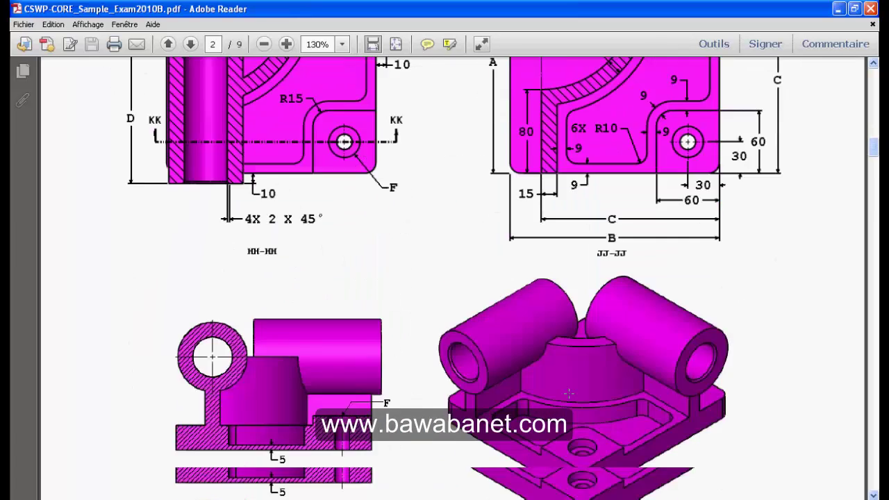
pyautogui.scroll(-5, 564, 392)
pyautogui.scroll(-5, 564, 390)
pyautogui.scroll(-10, 561, 388)
pyautogui.scroll(-6, 549, 385)
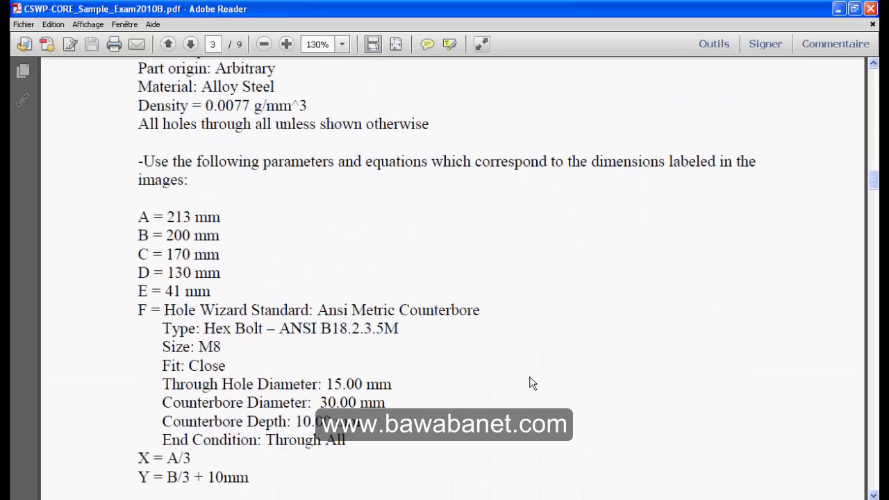
pyautogui.scroll(-2, 70, 217)
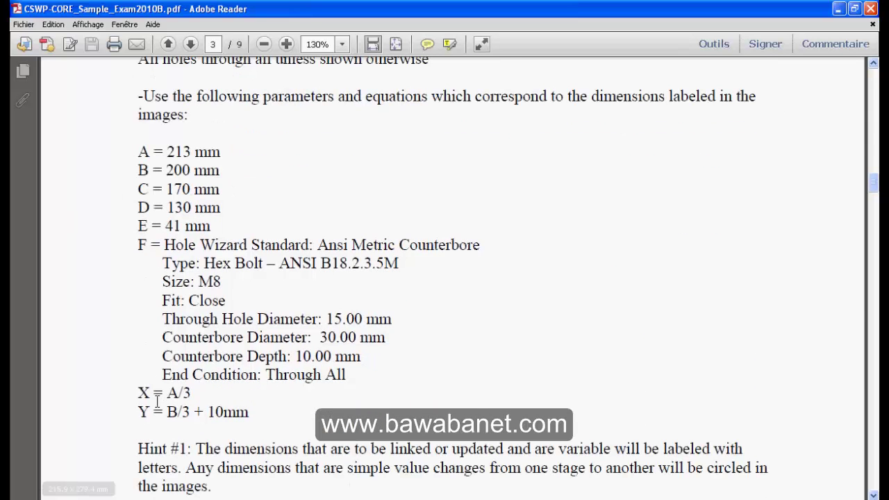
# Switch to SolidWorks and create a new part document (Pièce)
pyautogui.hotkey('alt', 'Tab')
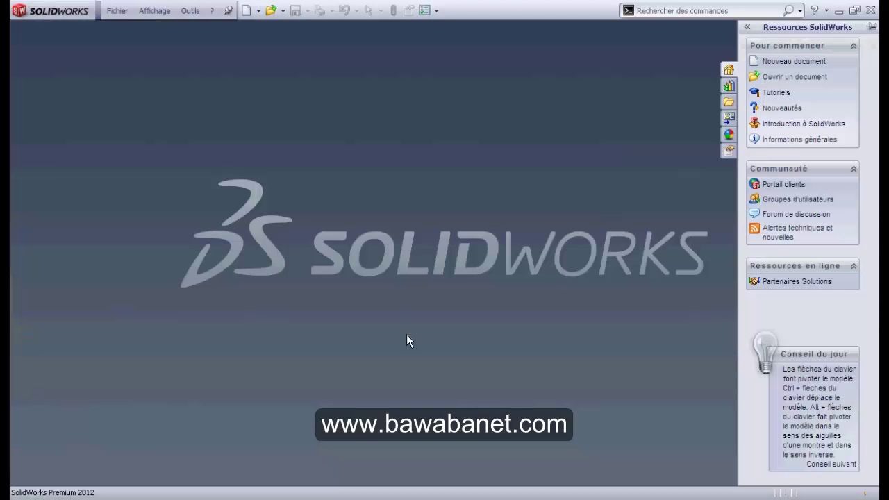
pyautogui.click(246, 11)
pyautogui.click(484, 444)
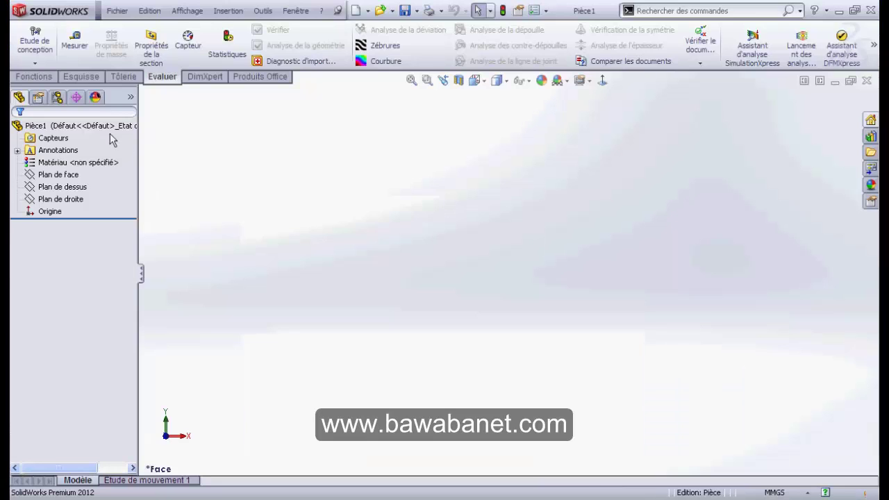
# Start a new sketch on the front plane (Plan de face)
pyautogui.click(80, 77)
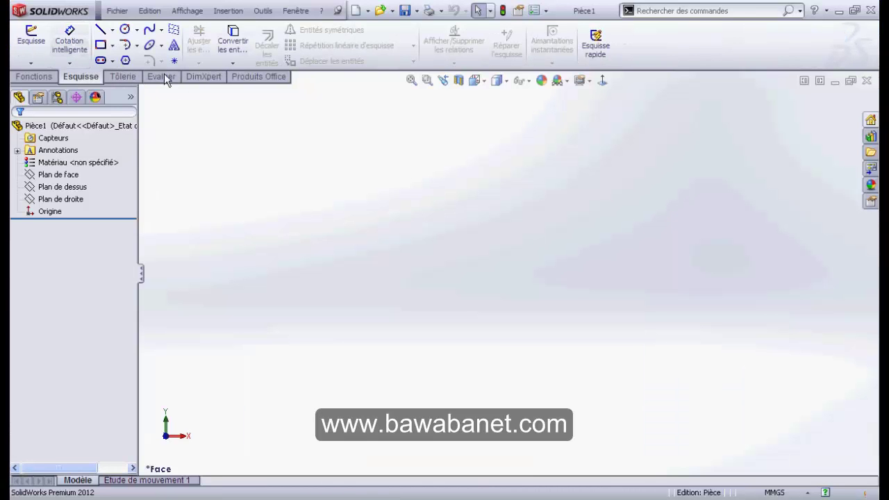
pyautogui.click(33, 47)
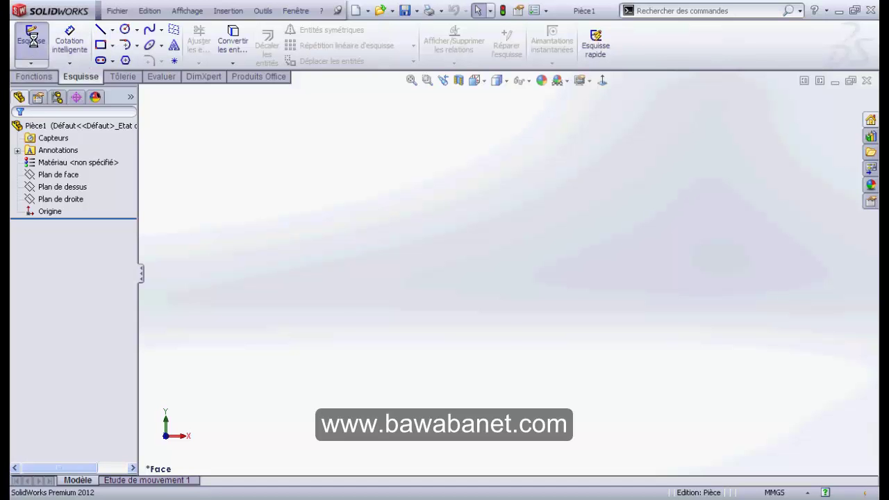
pyautogui.click(364, 186)
pyautogui.click(364, 186)
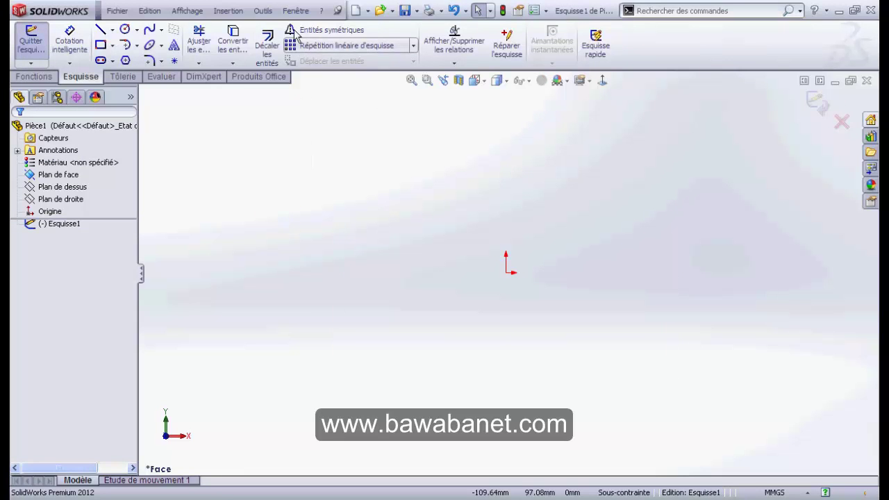
pyautogui.click(265, 12)
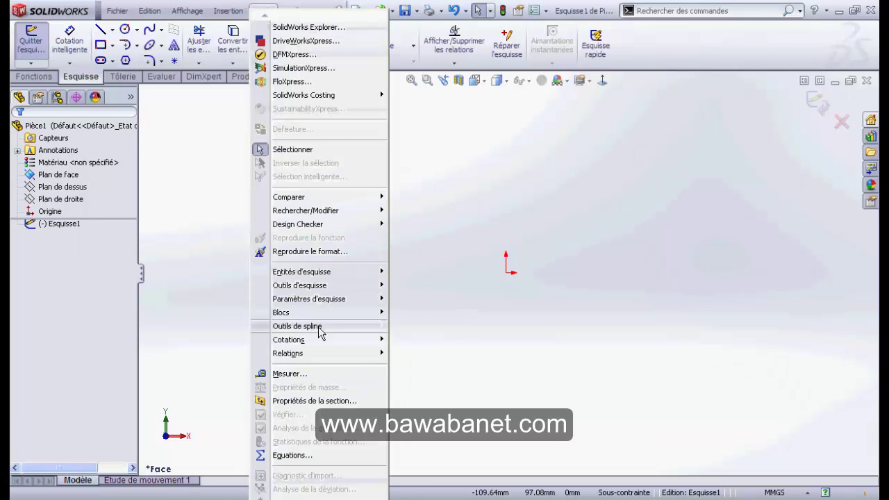
# Open the Equations editor and add global variable a = 213
pyautogui.click(303, 455)
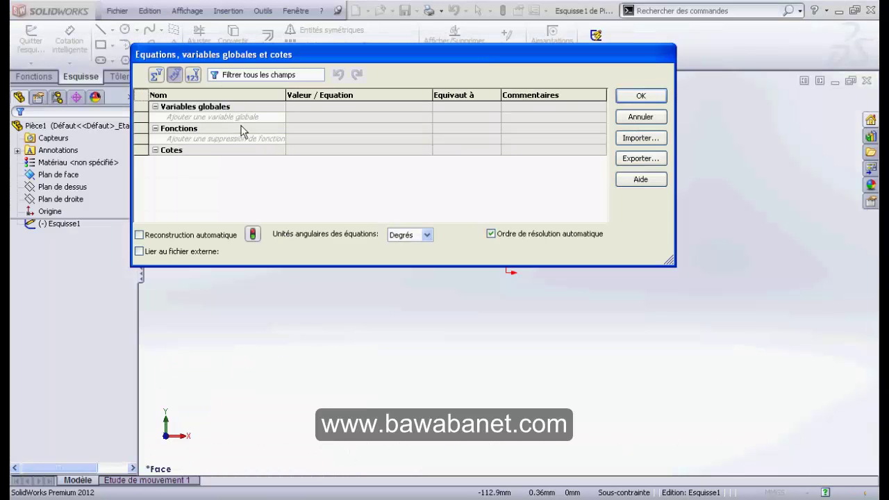
pyautogui.click(243, 118)
pyautogui.press('Tab')
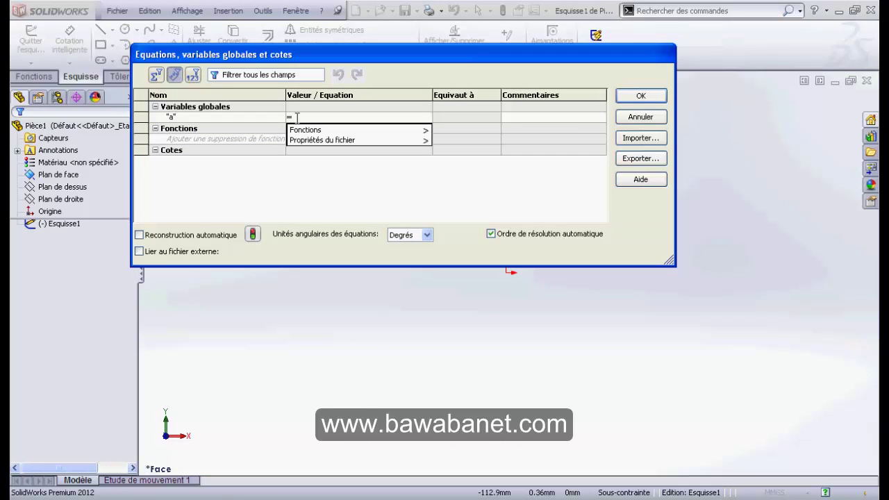
pyautogui.write(' 213')
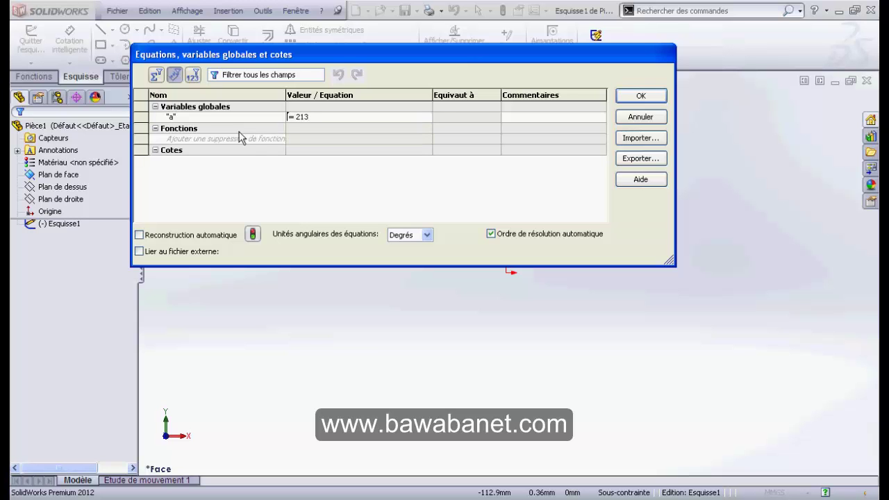
pyautogui.press('Return')
# Add global variable b = 200 after checking the exam parameters
pyautogui.hotkey('alt', 'Tab')
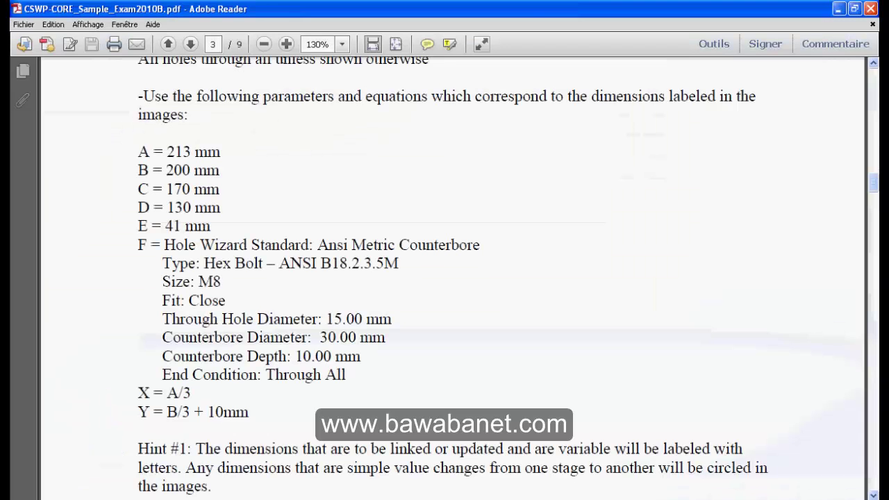
pyautogui.hotkey('alt', 'Tab')
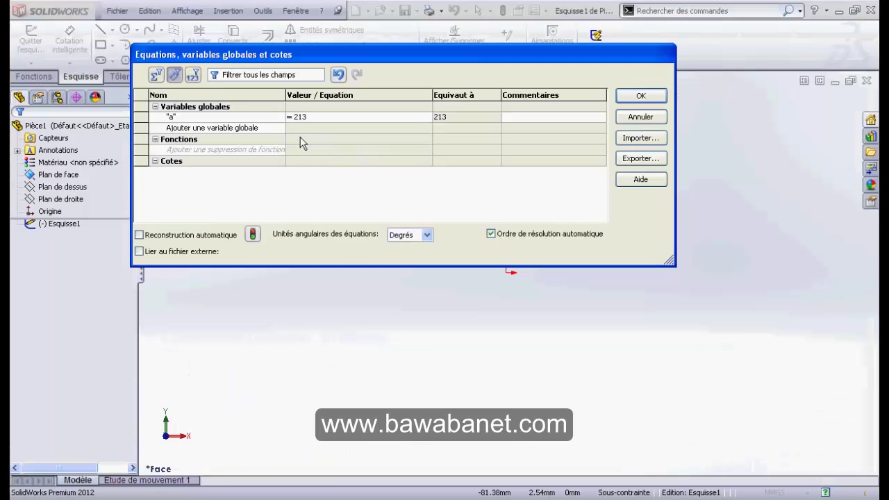
pyautogui.click(262, 130)
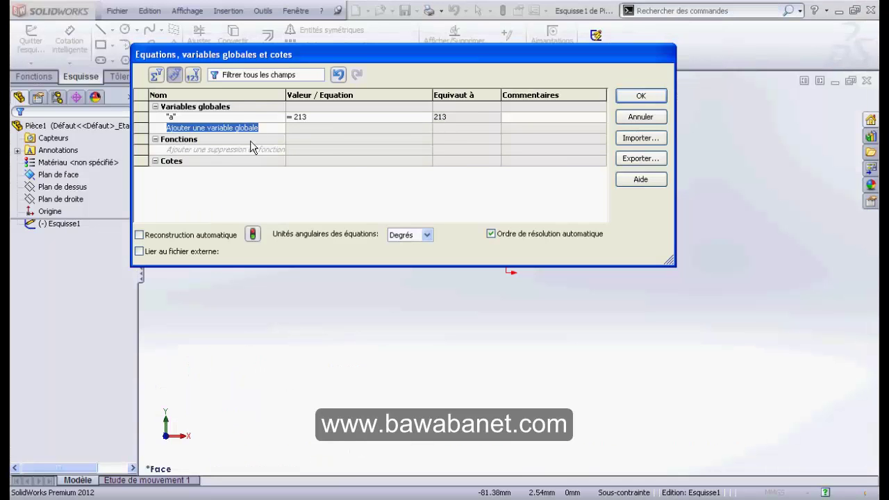
pyautogui.write('b')
pyautogui.click(311, 130)
pyautogui.write('= 200')
pyautogui.press('Return')
# Enter global variable c with value 170, verifying C in the exam PDF
pyautogui.hotkey('alt', 'Tab')
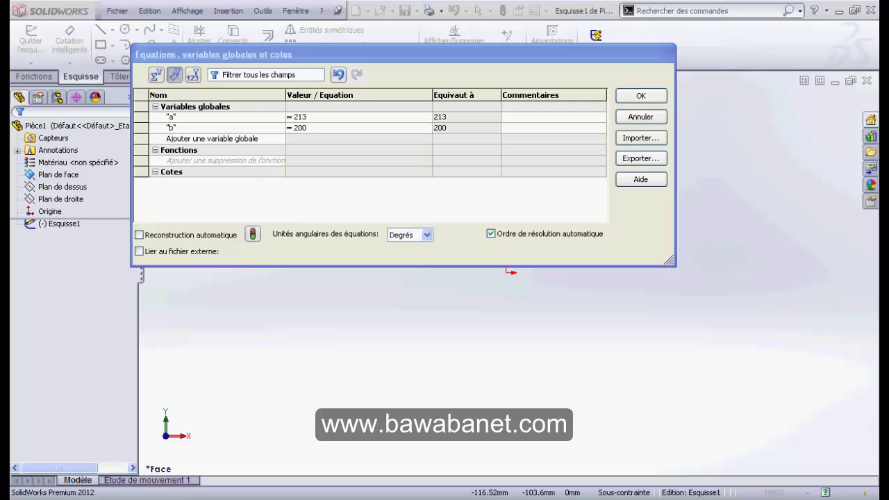
pyautogui.hotkey('alt', 'Tab')
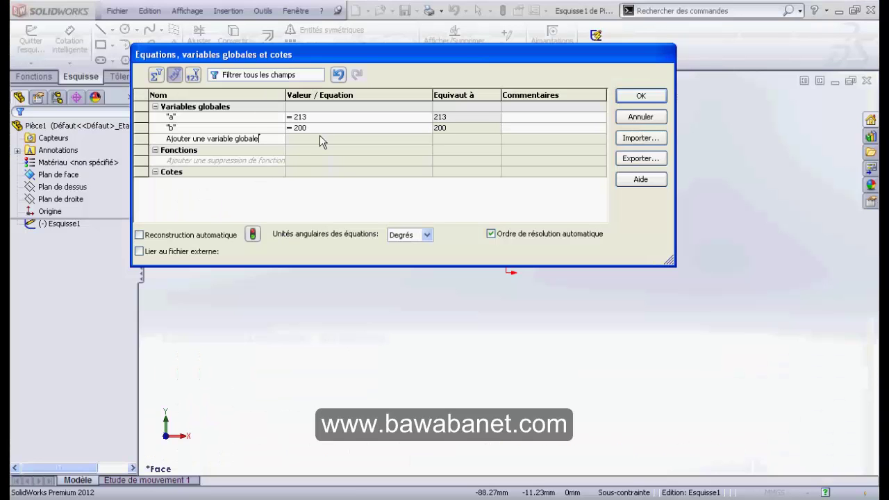
pyautogui.click(264, 138)
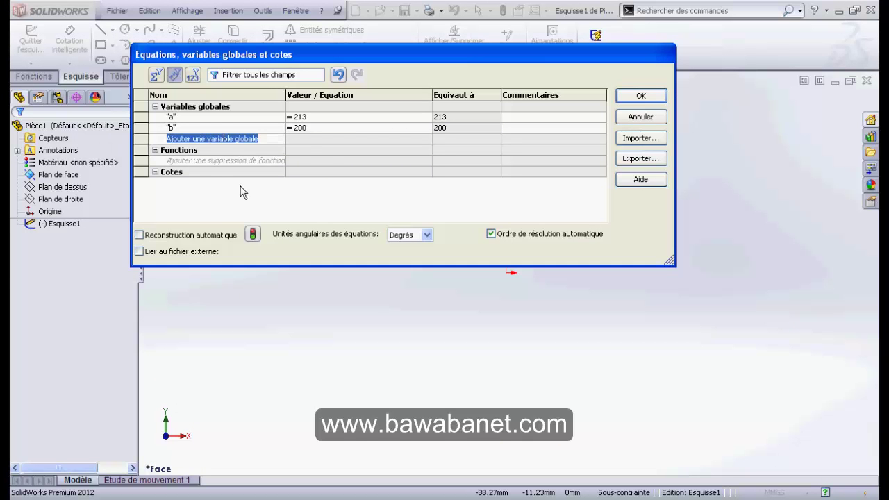
pyautogui.write('c')
pyautogui.click(306, 148)
pyautogui.write('=1')
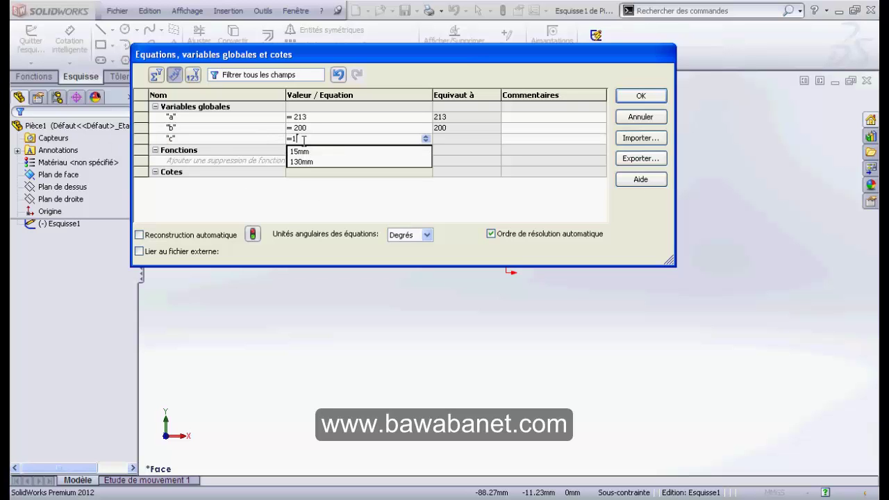
pyautogui.write('7')
pyautogui.hotkey('alt', 'Tab')
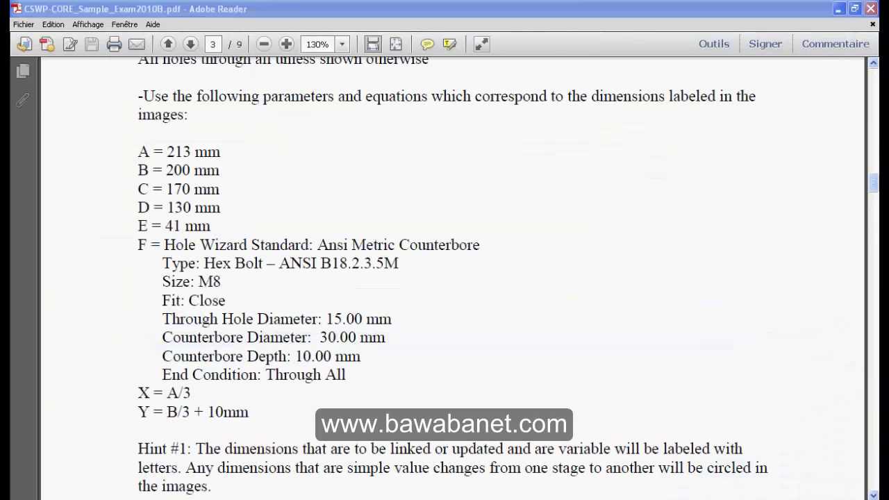
pyautogui.hotkey('alt', 'Tab')
# Commit c = 170 and add global variable d = 130
pyautogui.press('Return')
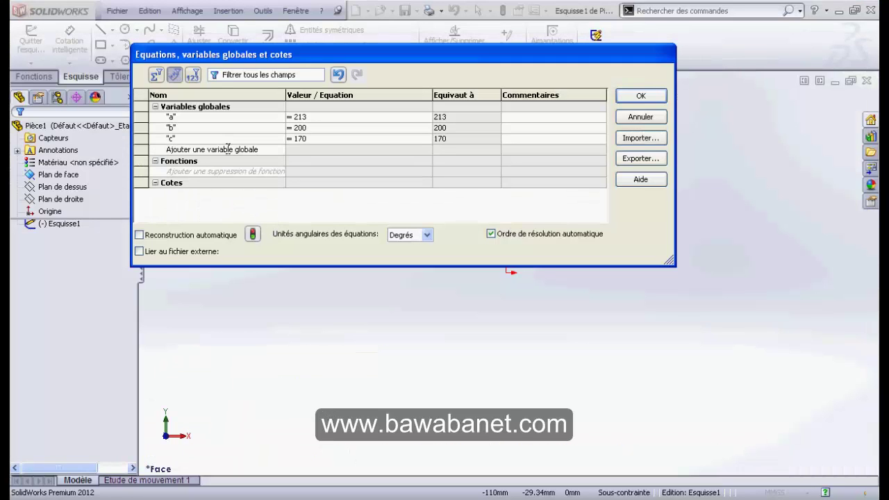
pyautogui.click(227, 148)
pyautogui.write('d')
pyautogui.click(345, 154)
pyautogui.write('13')
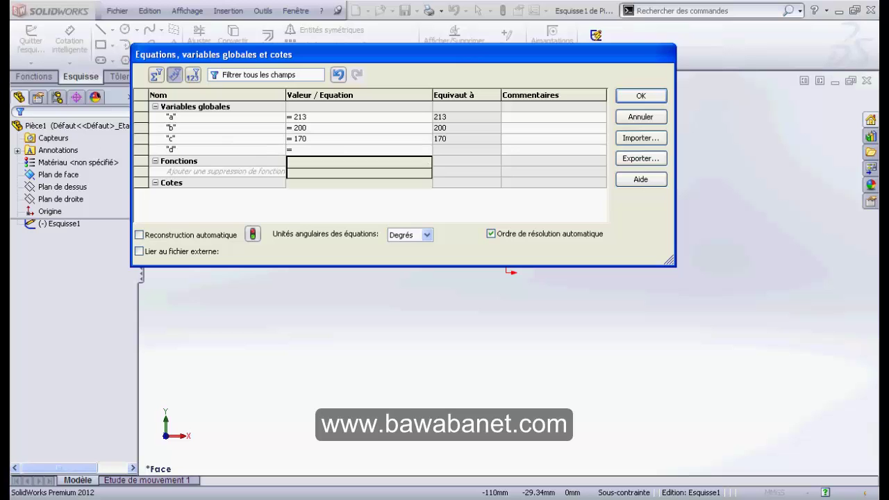
pyautogui.write('0')
pyautogui.hotkey('alt', 'Tab')
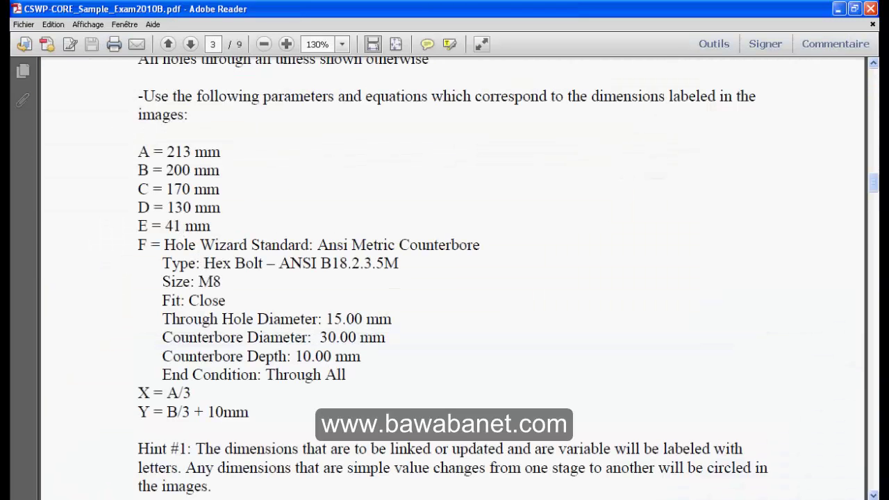
pyautogui.hotkey('alt', 'Tab')
pyautogui.press('Return')
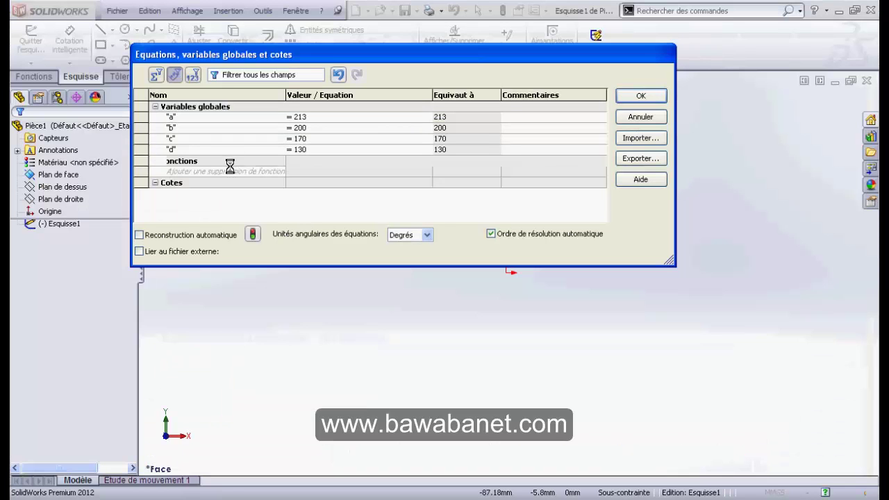
# Add global variable e = 41, marking the X and Y equations in the PDF
pyautogui.moveTo(267, 161); pyautogui.dragTo(90, 152)
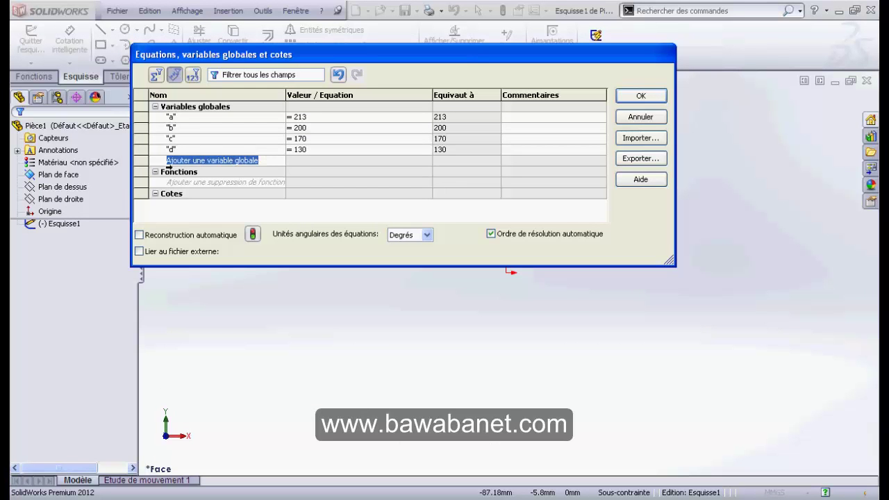
pyautogui.write('e')
pyautogui.click(295, 160)
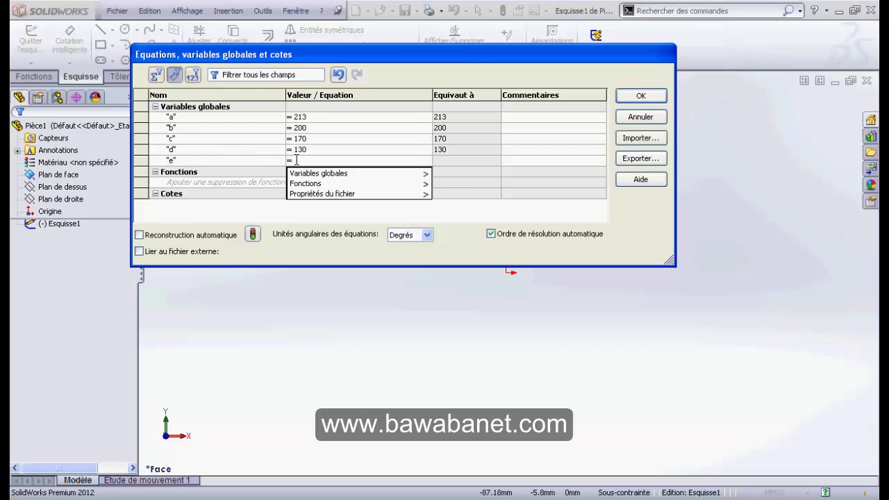
pyautogui.write('41')
pyautogui.hotkey('alt', 'Tab')
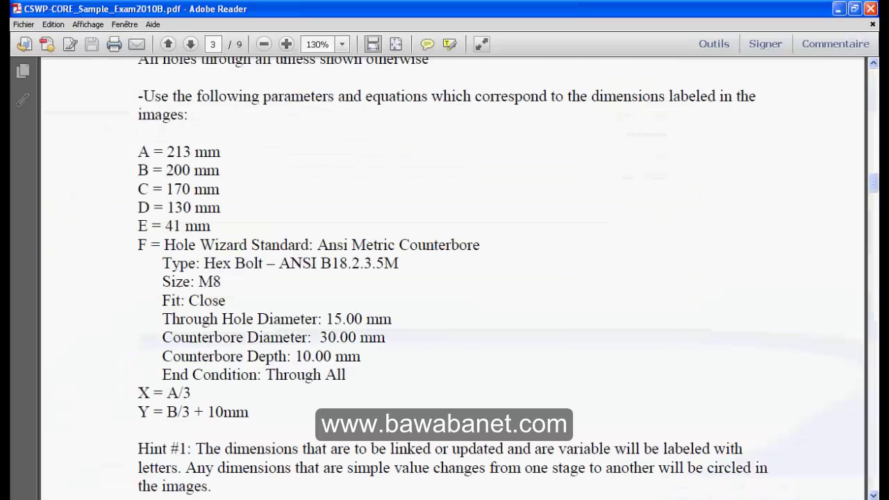
pyautogui.scroll(-3, 215, 273)
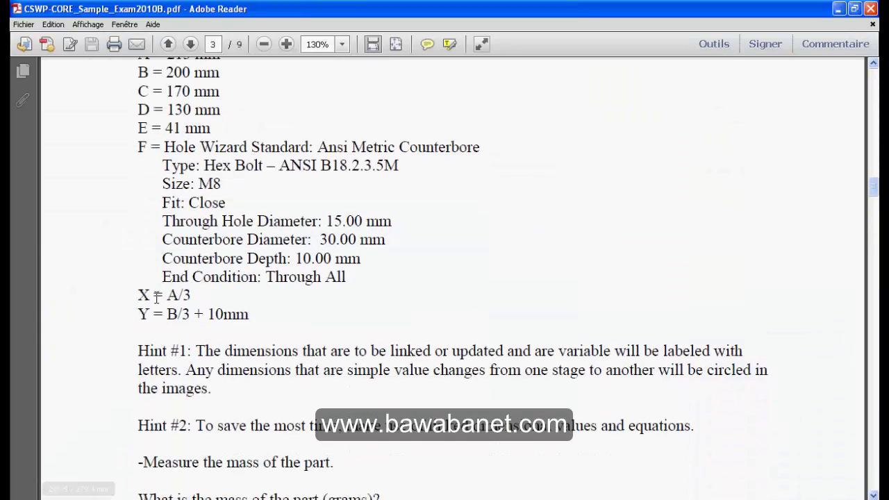
pyautogui.moveTo(195, 316); pyautogui.dragTo(125, 288)
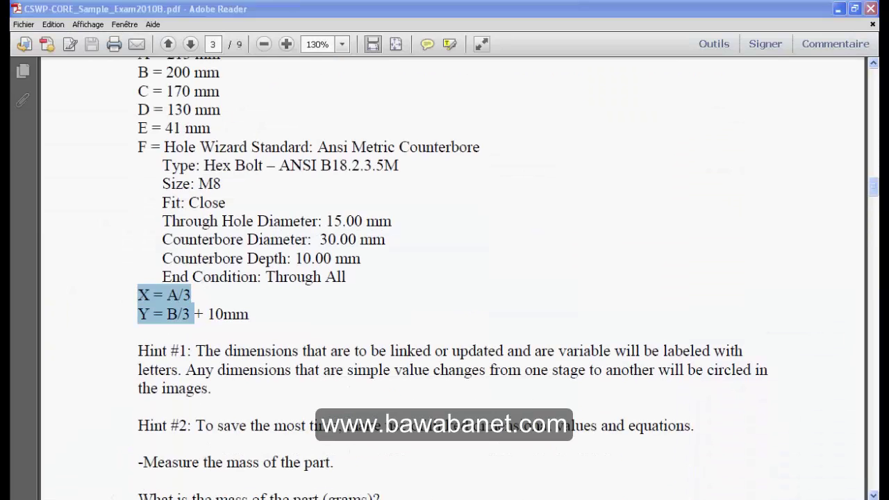
pyautogui.hotkey('alt', 'Tab')
pyautogui.press('Return')
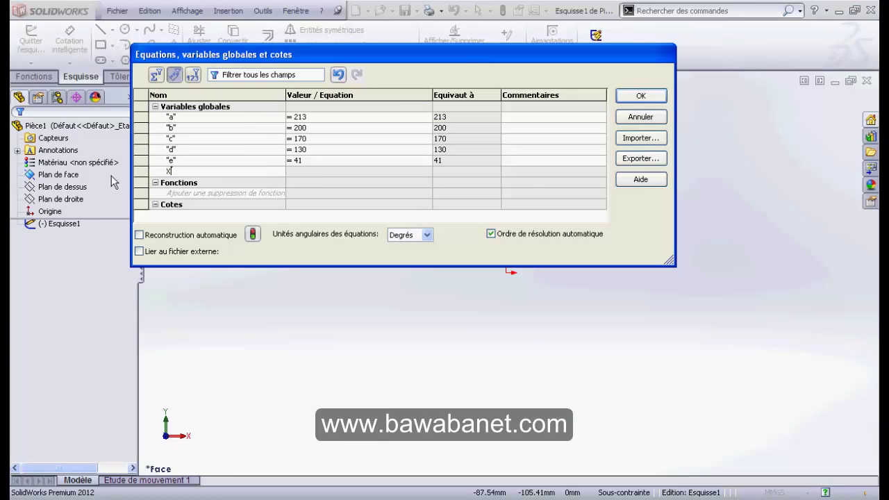
# Add global variable X defined as a/3
pyautogui.write('X')
pyautogui.click(308, 174)
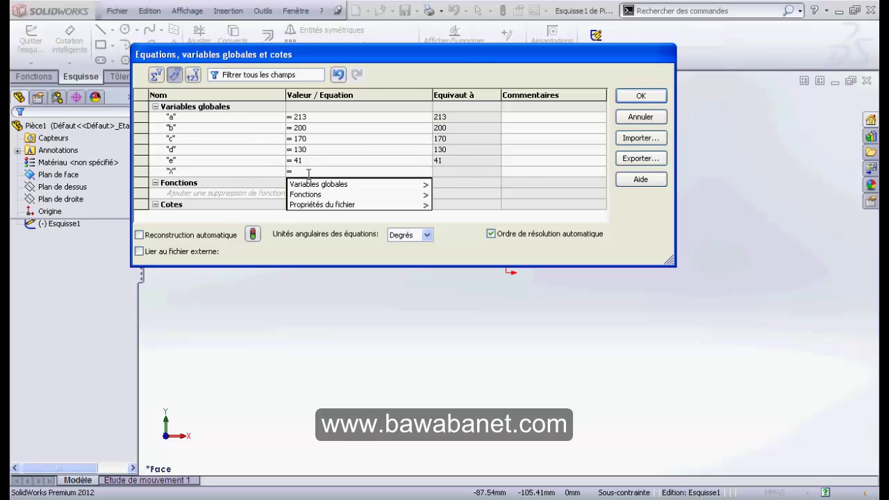
pyautogui.moveTo(356, 184)
pyautogui.click(447, 183)
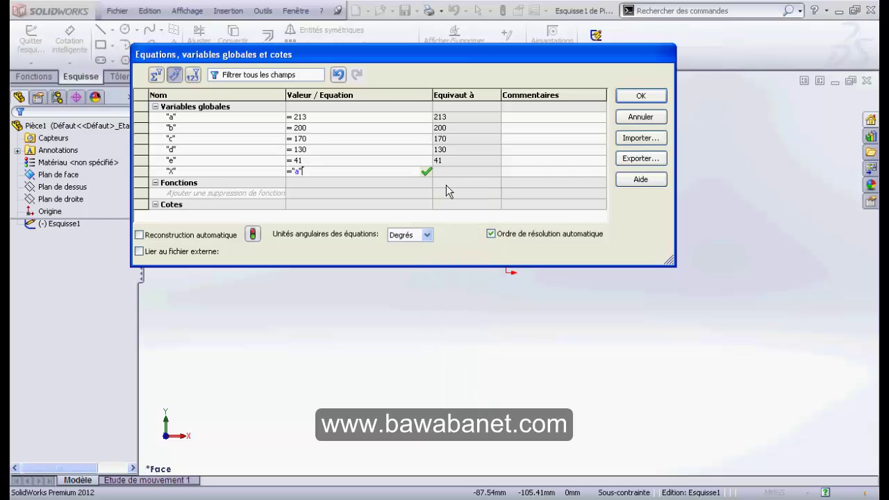
pyautogui.write('3')
pyautogui.press('Return')
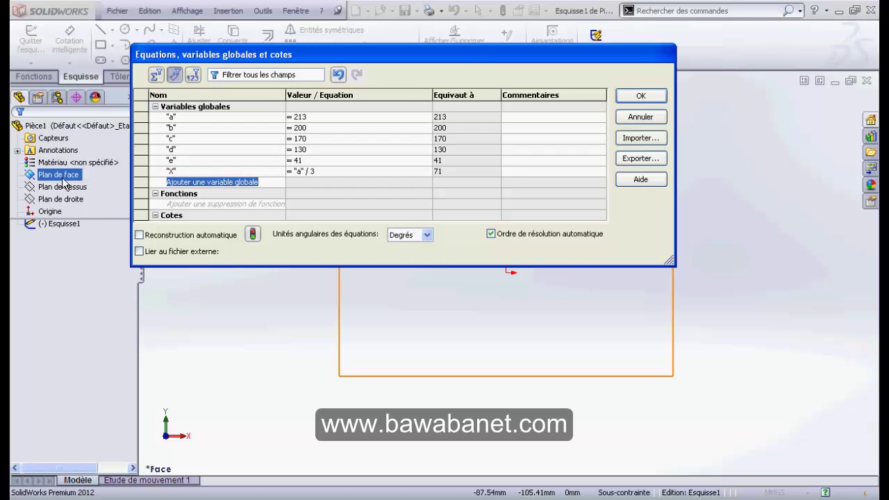
# Add global variable Y defined as b/3 + 10
pyautogui.write('Y')
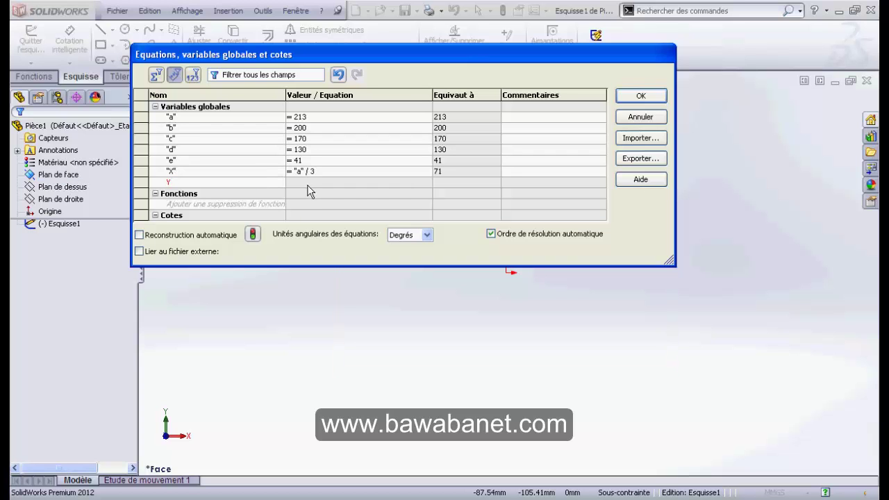
pyautogui.click(307, 185)
pyautogui.hotkey('alt', 'Tab')
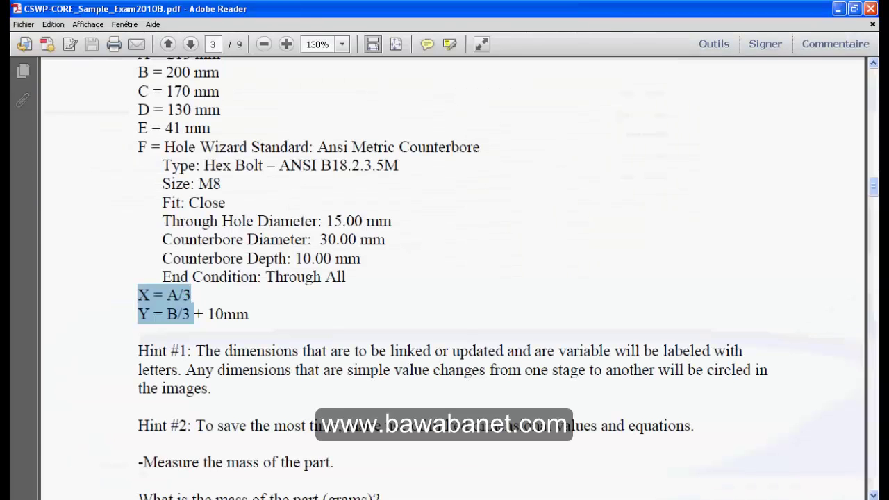
pyautogui.hotkey('alt', 'Tab')
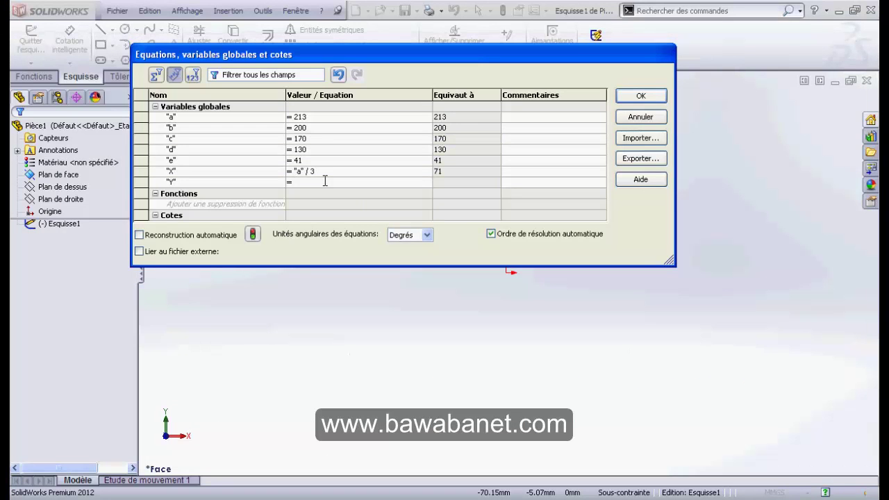
pyautogui.click(324, 181)
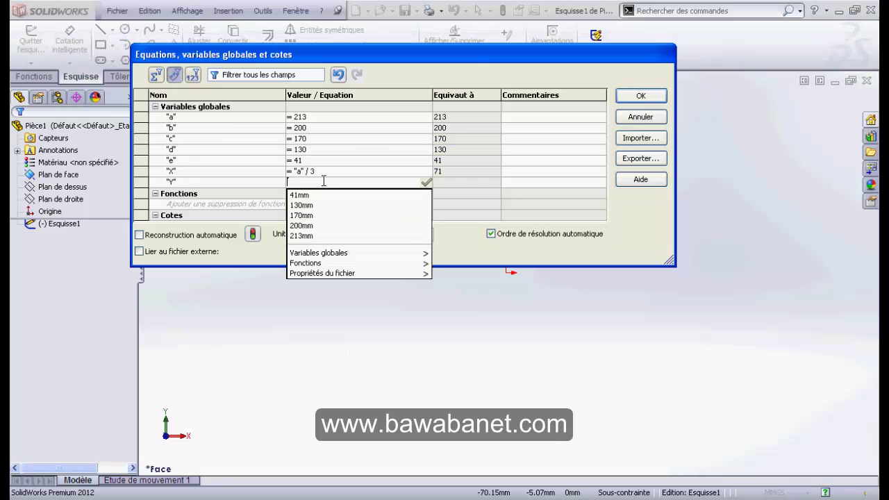
pyautogui.write('=')
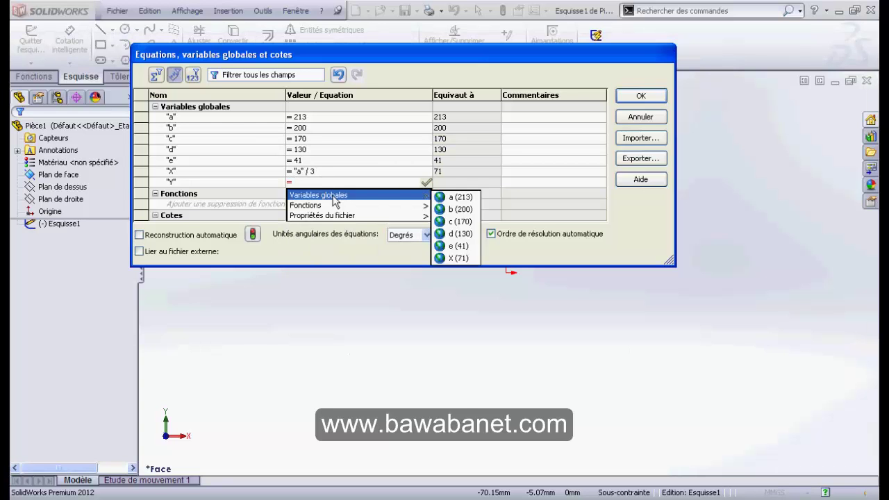
pyautogui.click(460, 209)
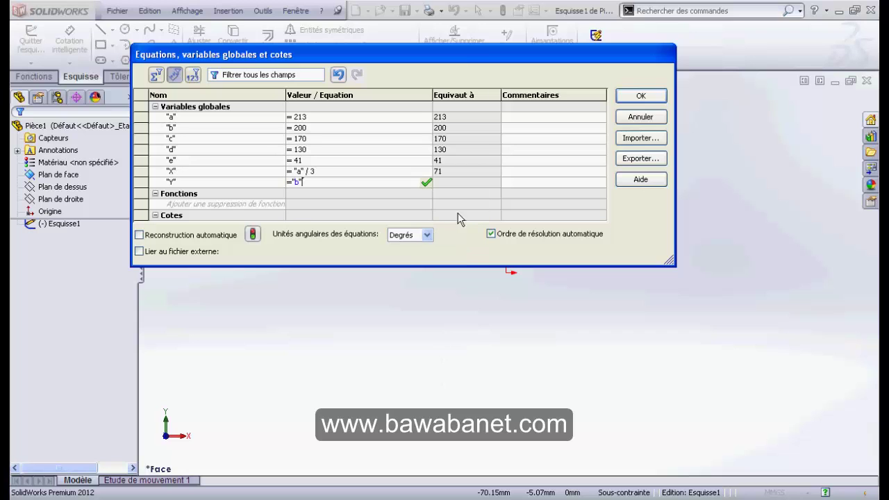
pyautogui.write('3+10')
# Highlight the Hole Wizard specifications in the exam PDF
pyautogui.hotkey('alt', 'Tab')
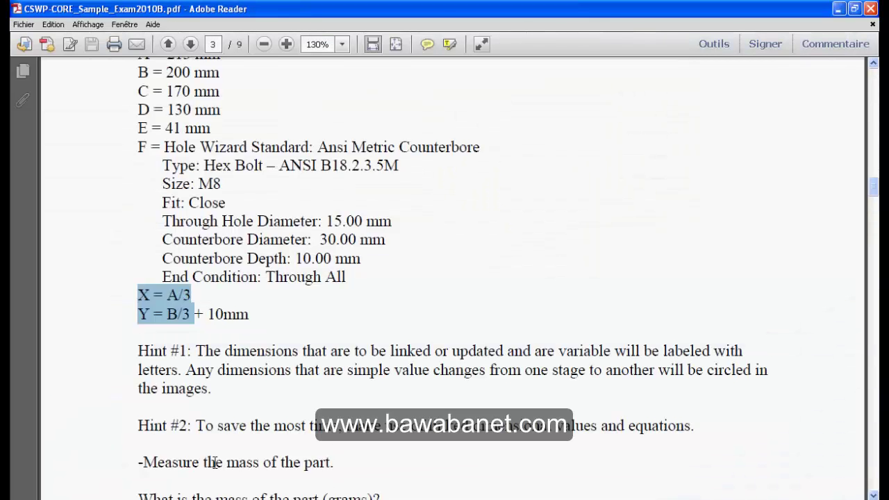
pyautogui.moveTo(351, 306)
pyautogui.mouseDown()
pyautogui.moveTo(152, 180)
pyautogui.moveTo(115, 178)
pyautogui.moveTo(138, 184)
pyautogui.mouseUp()
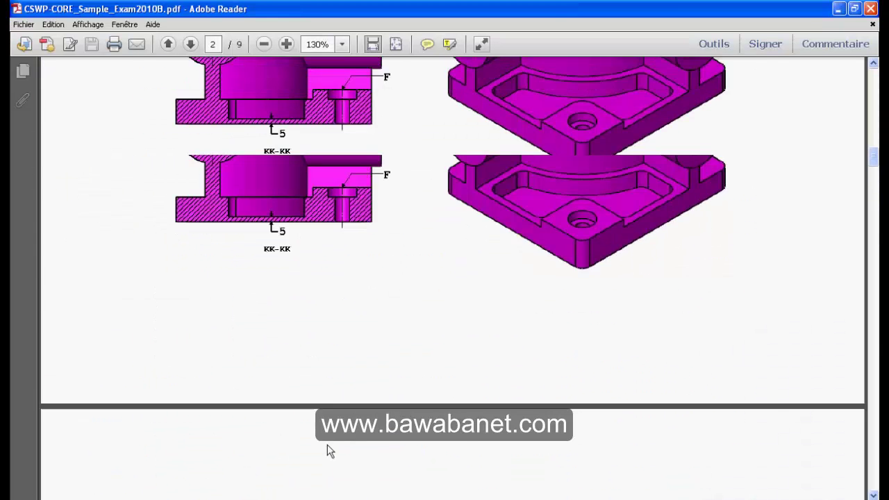
pyautogui.scroll(5, 327, 445)
pyautogui.scroll(5, 327, 445)
# Draw a corner rectangle starting at the sketch origin
pyautogui.scroll(-1, 406, 409)
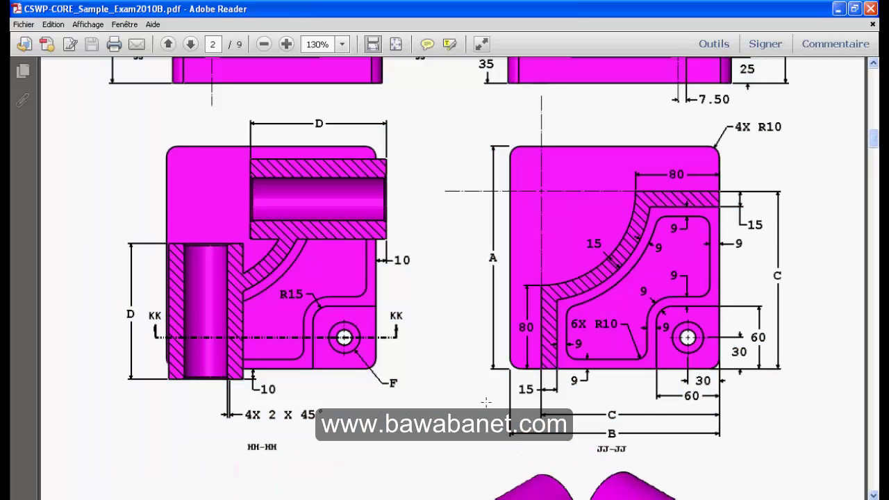
pyautogui.hotkey('alt', 'Tab')
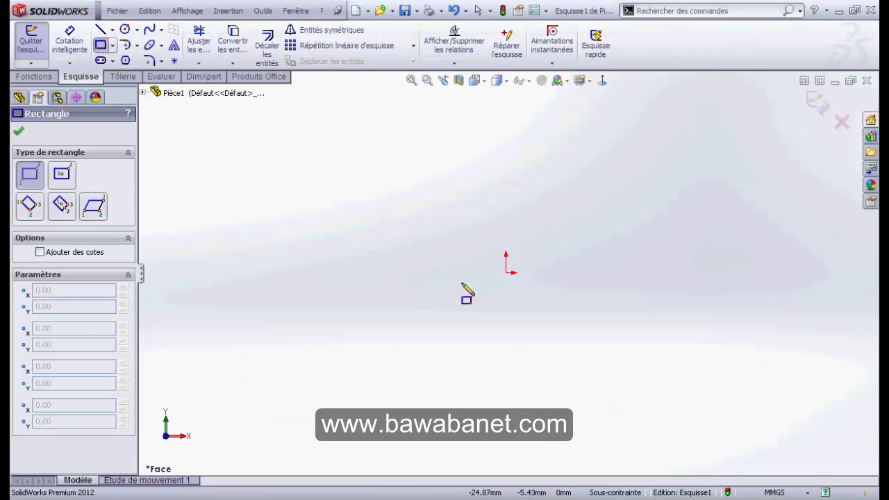
pyautogui.click(506, 273)
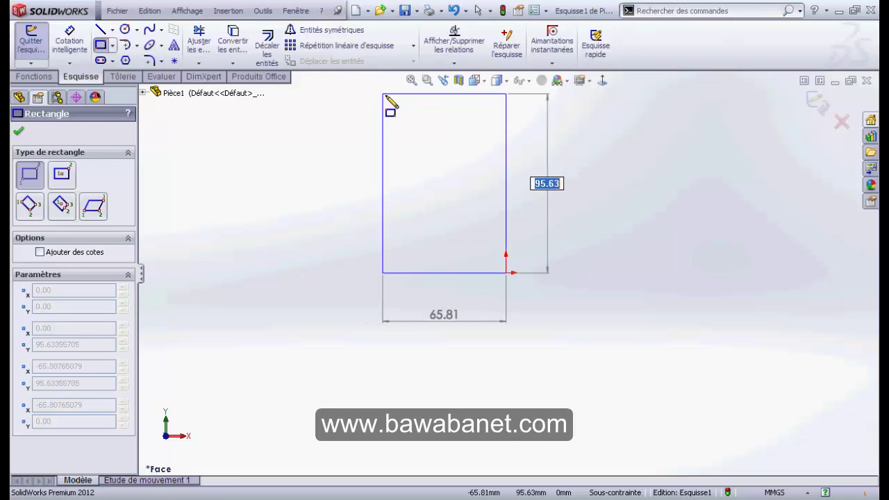
pyautogui.click(366, 94)
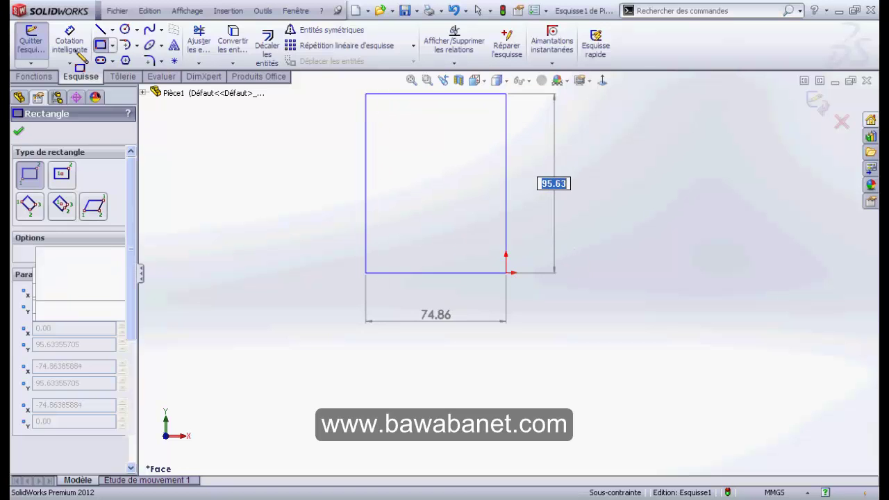
pyautogui.press('Escape')
# Dimension the rectangle's bottom edge to global variable b (200)
pyautogui.click(425, 274)
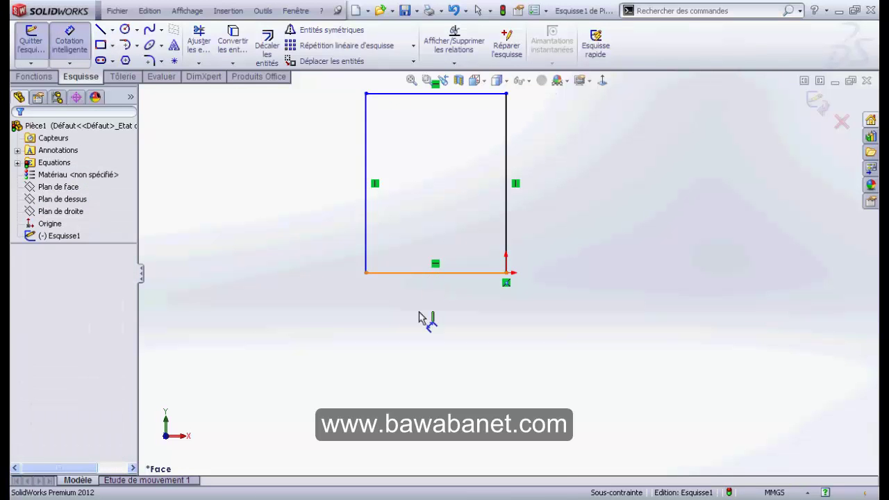
pyautogui.click(421, 333)
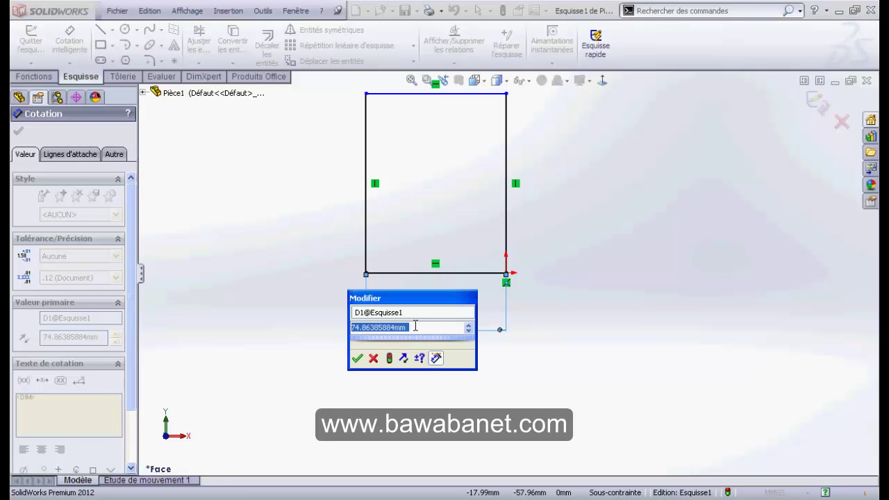
pyautogui.write('=')
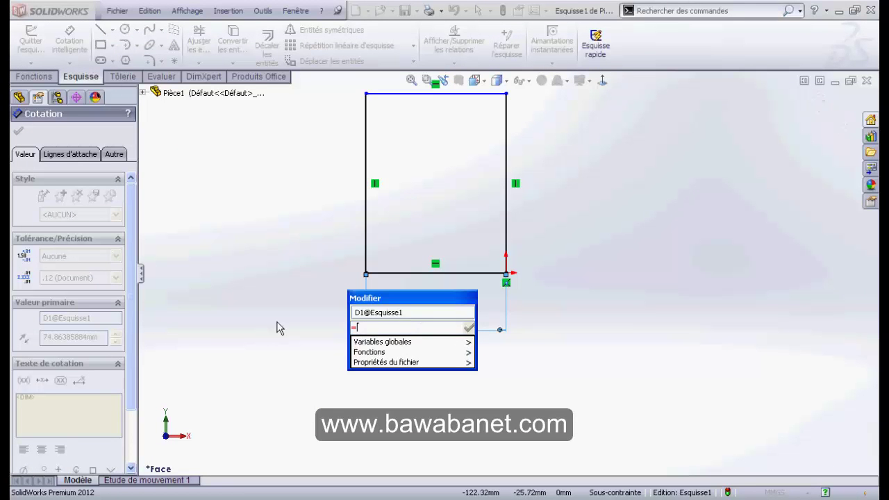
pyautogui.click(507, 356)
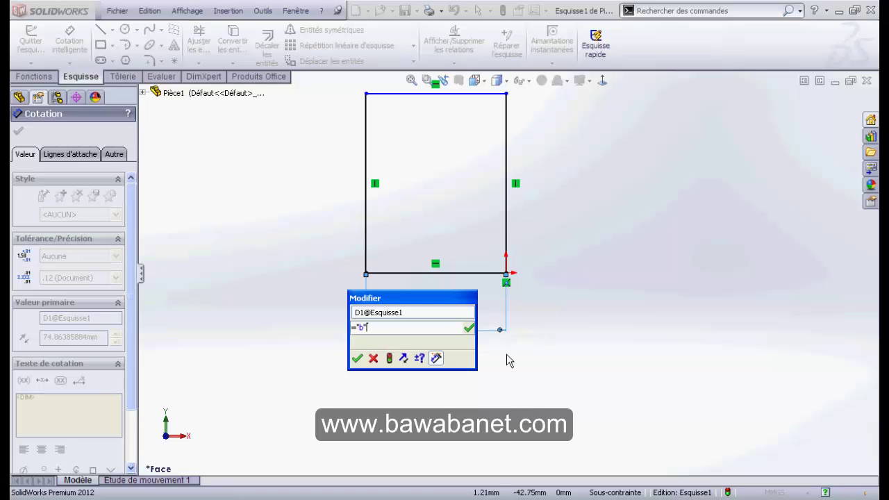
pyautogui.click(353, 362)
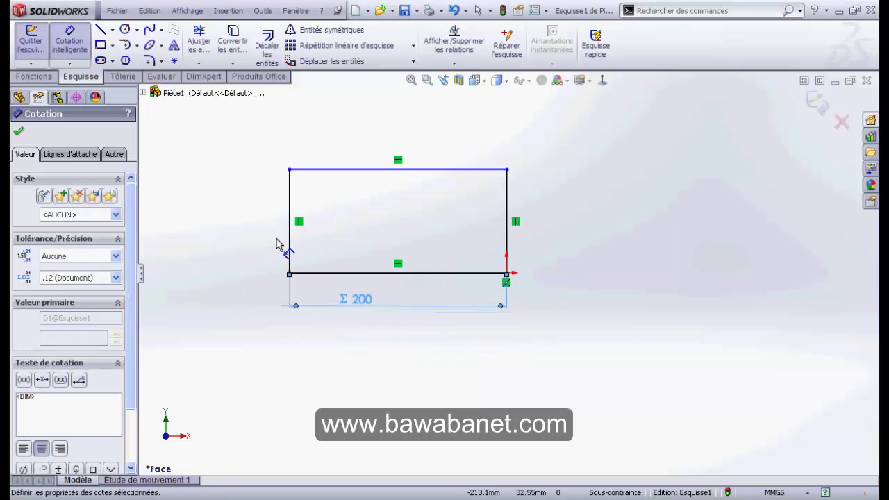
# Dimension the left edge to global variable a (213) and zoom to fit
pyautogui.click(273, 239)
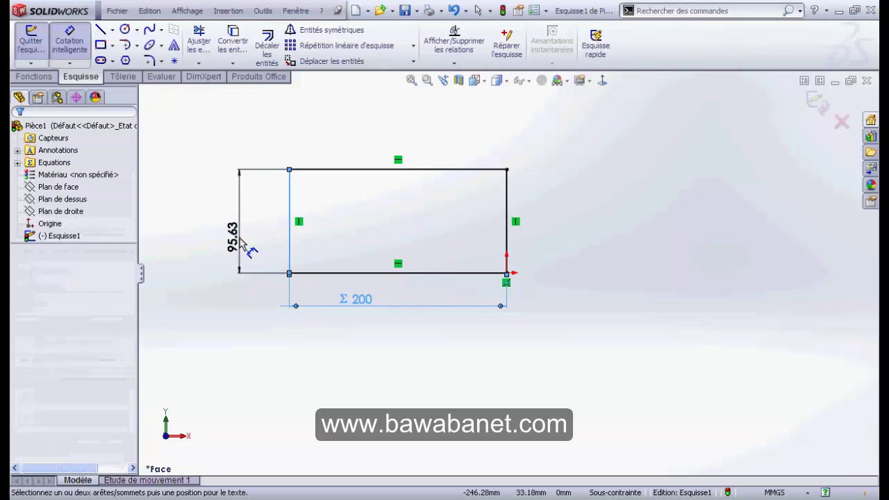
pyautogui.click(240, 239)
pyautogui.write('=')
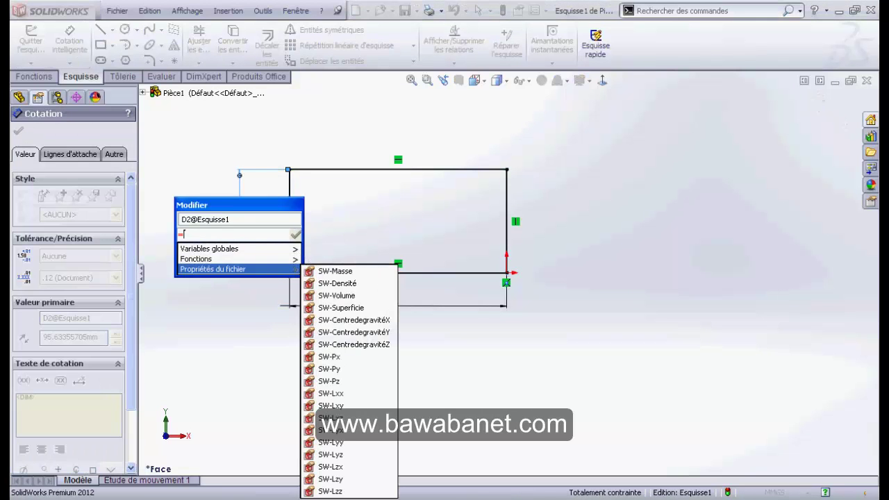
pyautogui.hotkey('alt', 'Tab')
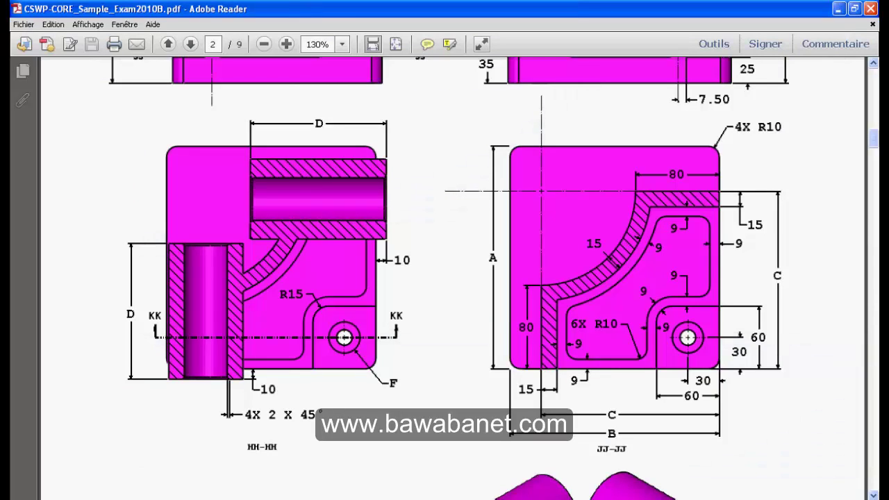
pyautogui.hotkey('alt', 'Tab')
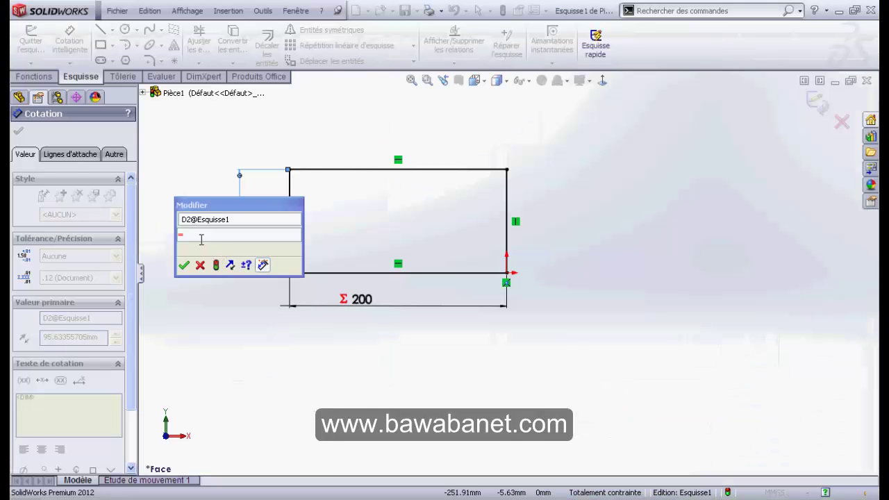
pyautogui.click(202, 239)
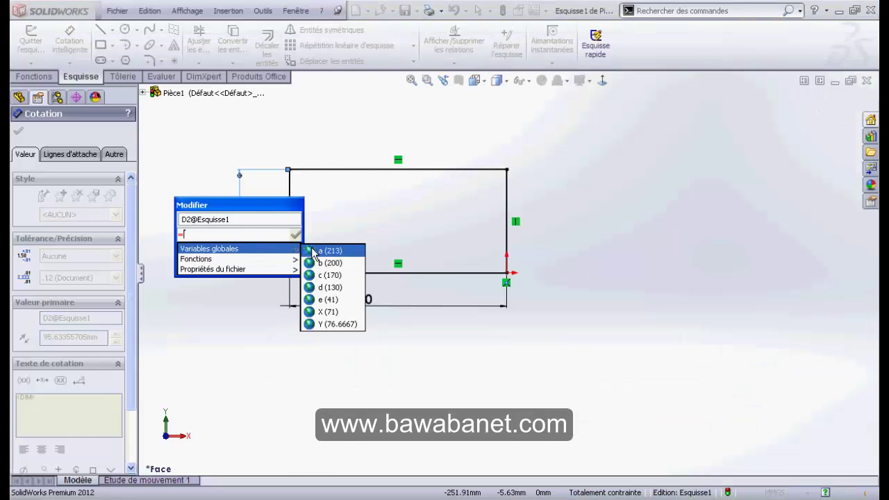
pyautogui.click(313, 251)
pyautogui.click(185, 266)
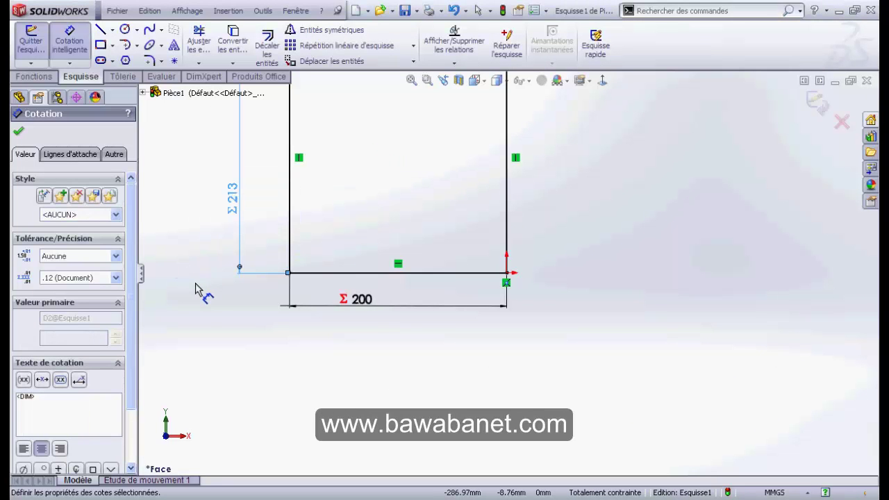
pyautogui.press('f')
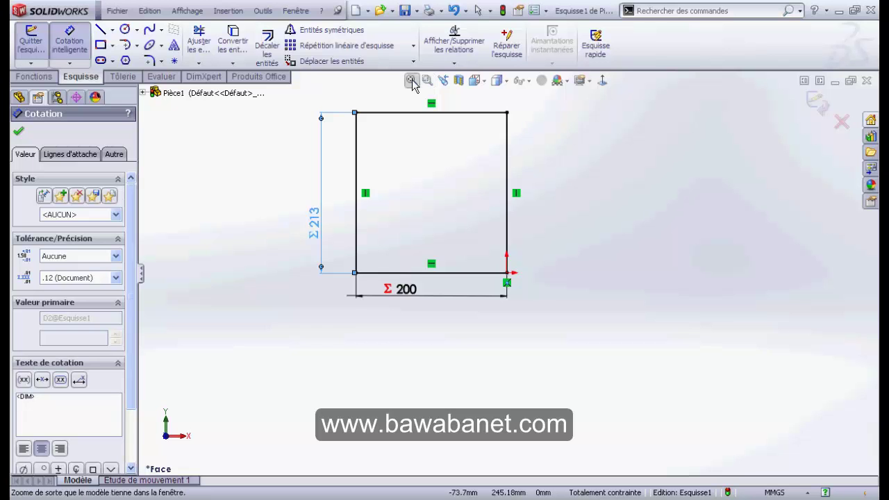
pyautogui.click(411, 80)
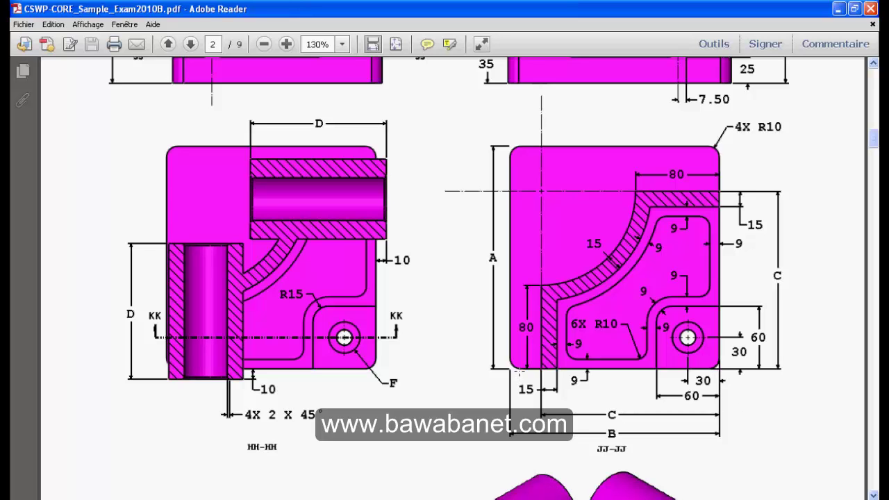
pyautogui.moveTo(522, 369); pyautogui.dragTo(505, 159)
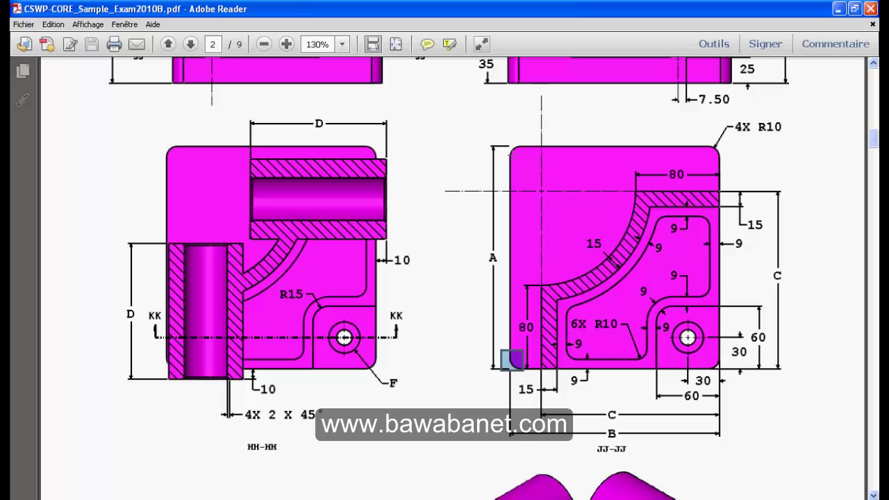
pyautogui.click(514, 151)
pyautogui.click(746, 125)
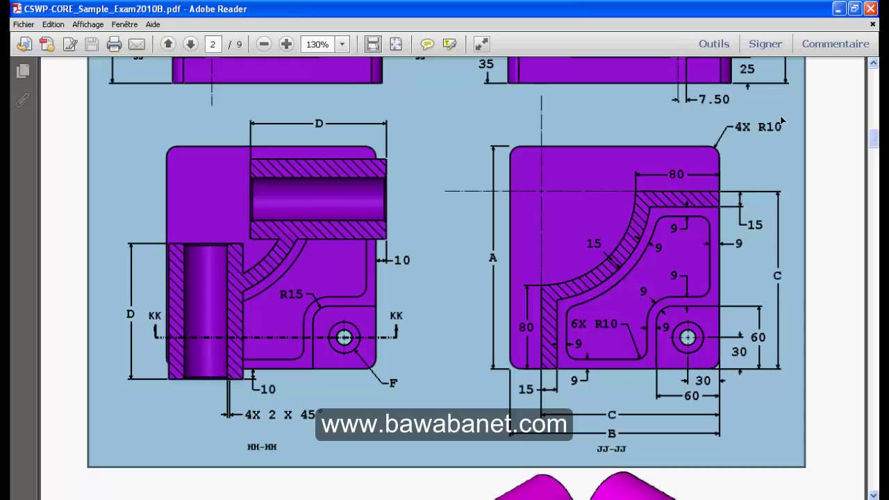
pyautogui.moveTo(804, 143); pyautogui.dragTo(723, 116)
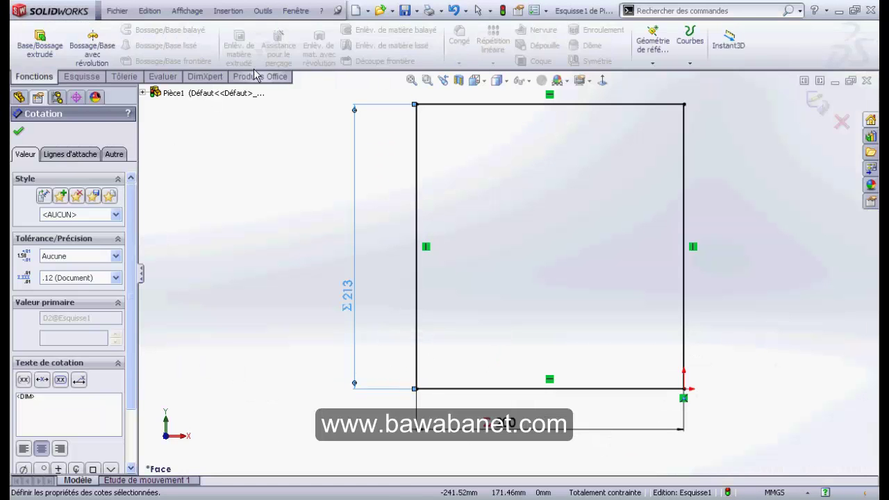
# Apply 10 mm sketch fillets (Congé d'esquisse) at the top-left, top-right, bottom-right and bottom-left corners
pyautogui.click(96, 77)
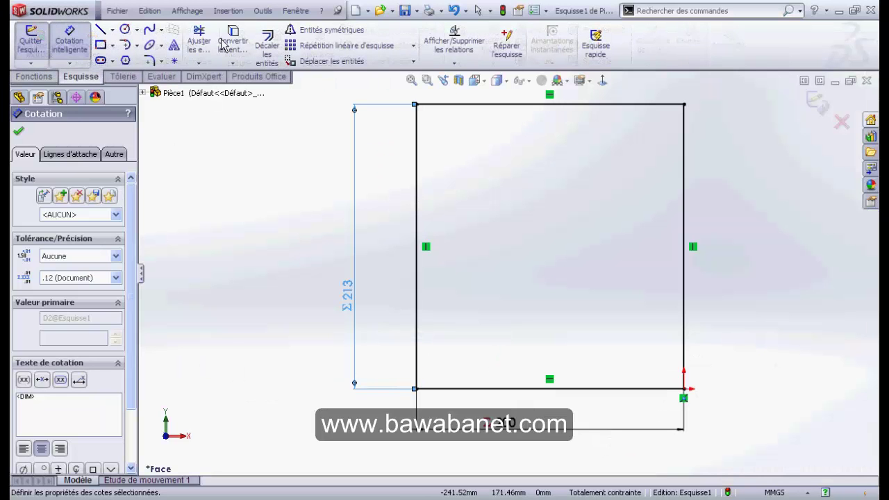
pyautogui.click(151, 62)
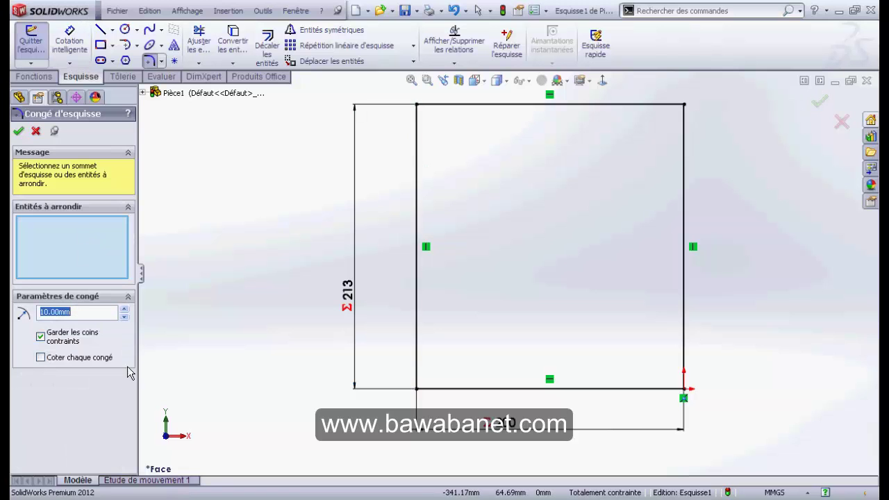
pyautogui.click(416, 145)
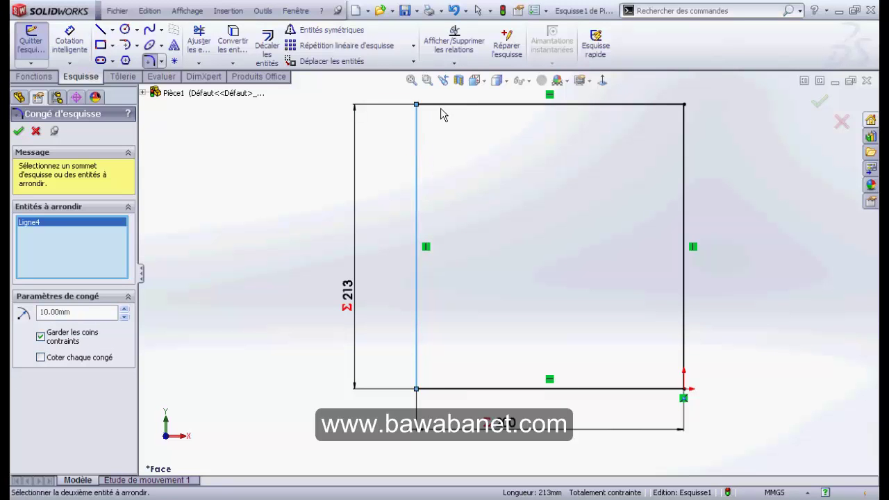
pyautogui.click(631, 106)
pyautogui.click(684, 133)
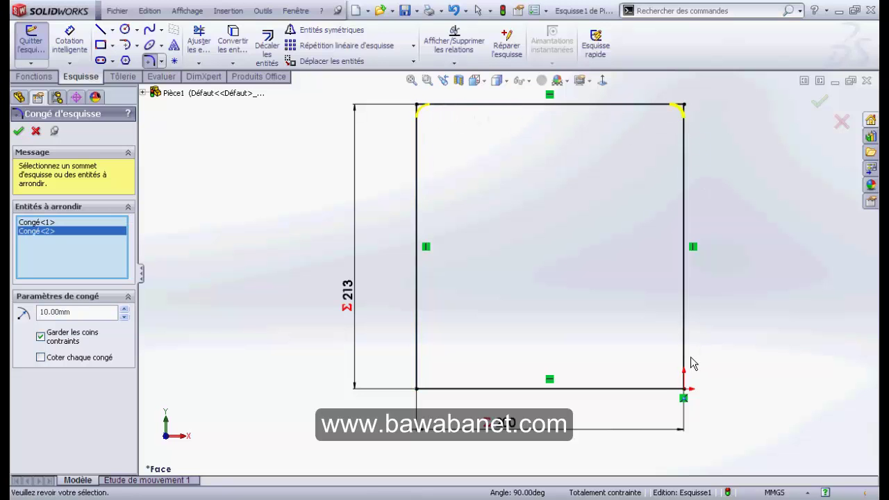
pyautogui.click(685, 362)
pyautogui.click(670, 388)
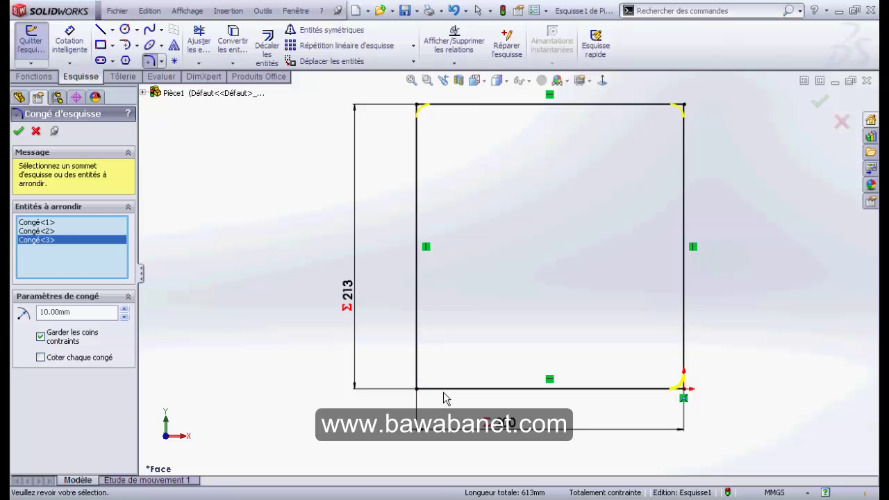
pyautogui.click(415, 375)
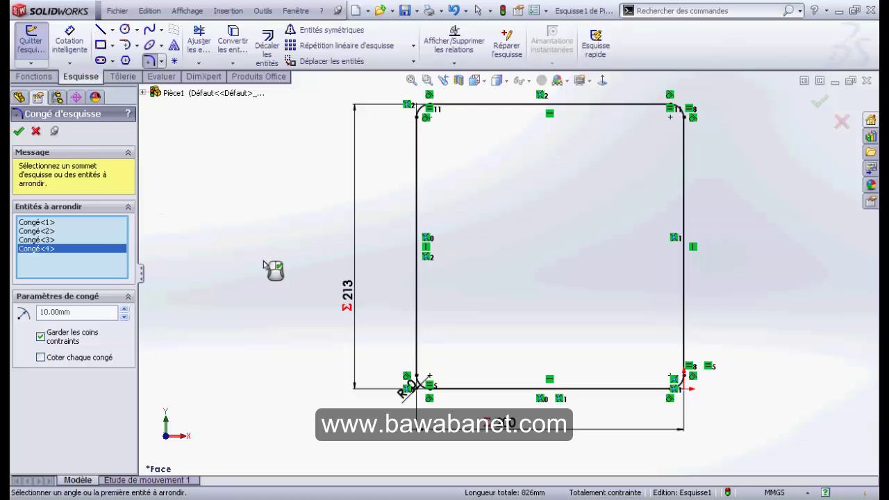
pyautogui.hotkey('alt', 'Tab')
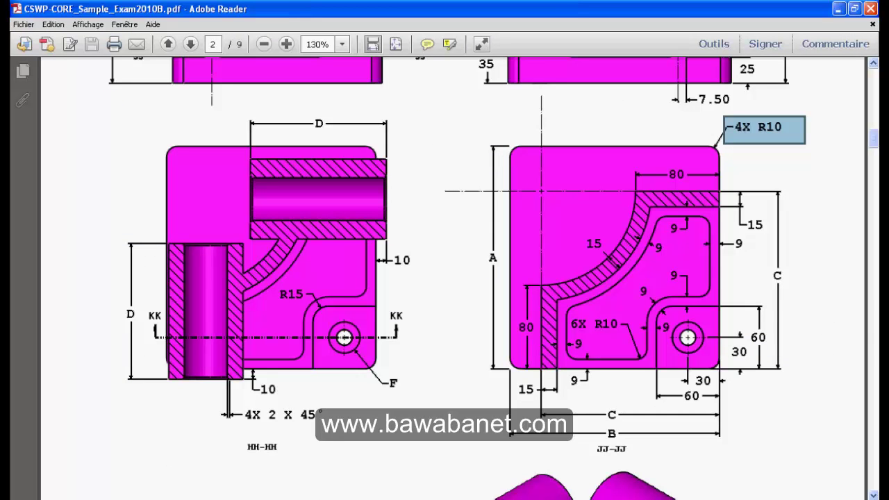
# Zoom the exam drawing and box-select the base plate's corner to read its 25 mm thickness
pyautogui.scroll(2, 404, 366)
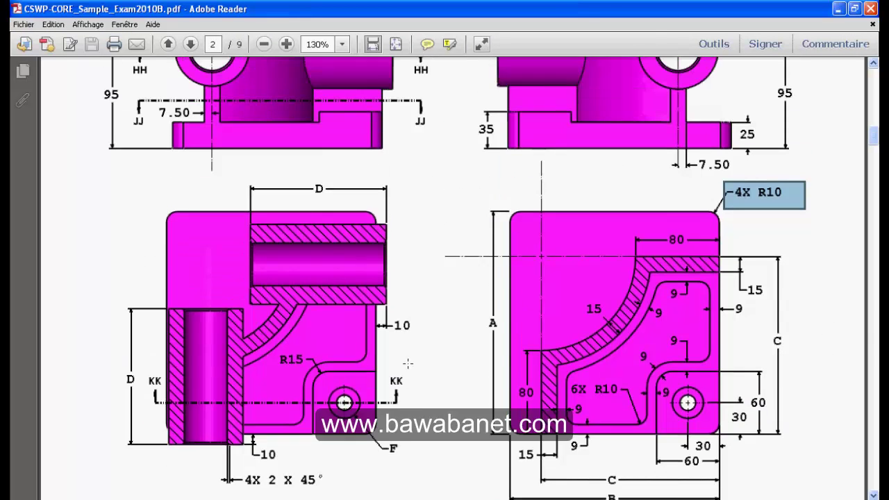
pyautogui.scroll(2, 406, 364)
pyautogui.scroll(-3, 717, 259)
pyautogui.scroll(3, 717, 259)
pyautogui.scroll(-5, 680, 305)
pyautogui.scroll(-7, 649, 354)
pyautogui.scroll(-1, 648, 354)
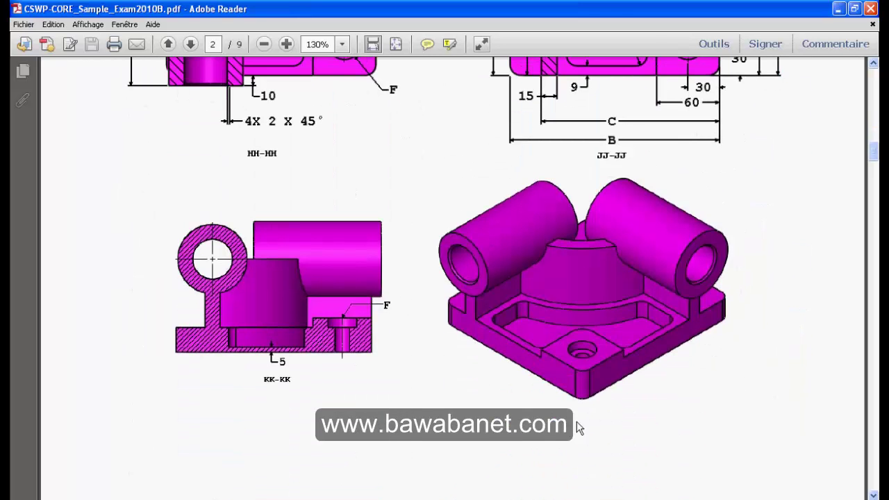
pyautogui.moveTo(436, 290); pyautogui.dragTo(465, 333)
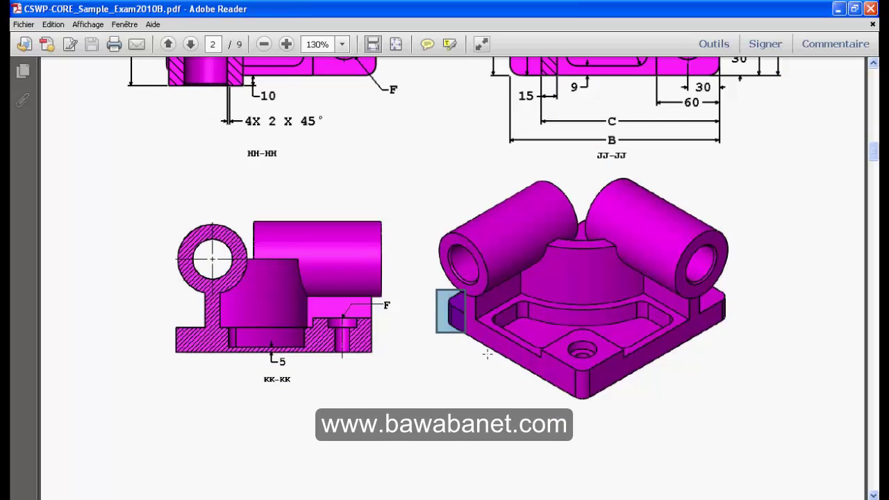
# Scroll the PDF down to bring the HH-HH and JJ-JJ section views into view
pyautogui.scroll(2, 487, 354)
pyautogui.scroll(8, 507, 333)
pyautogui.scroll(1, 527, 312)
pyautogui.scroll(2, 545, 298)
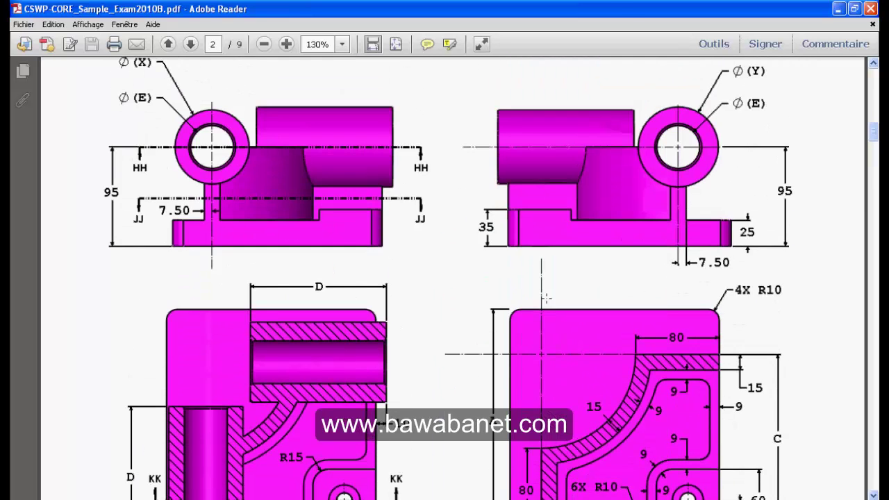
pyautogui.moveTo(743, 216); pyautogui.dragTo(772, 267)
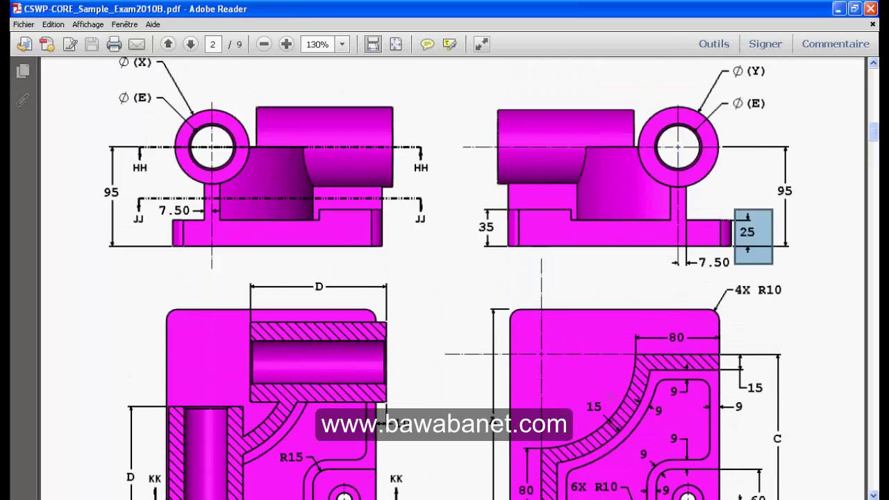
pyautogui.scroll(-4, 772, 267)
pyautogui.scroll(-3, 772, 267)
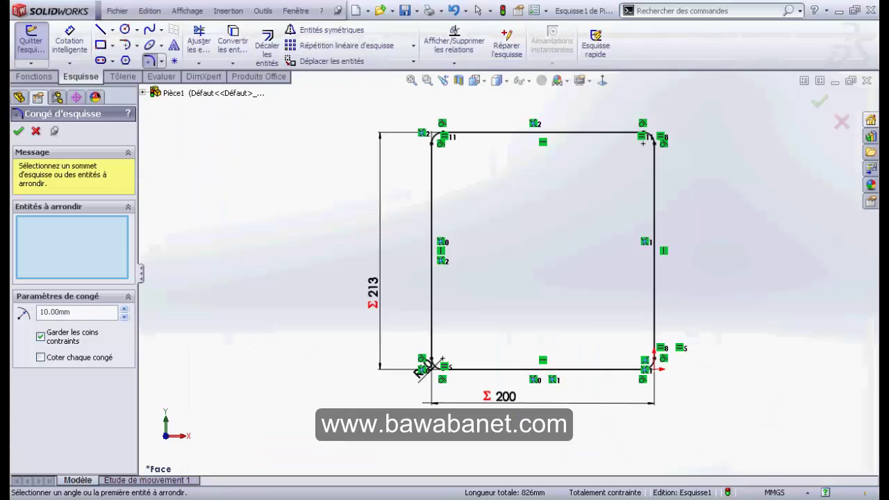
# Extrude the filleted 200 × 213 sketch 25 mm as Boss.-Extru.1 and view it Normal To
pyautogui.click(32, 76)
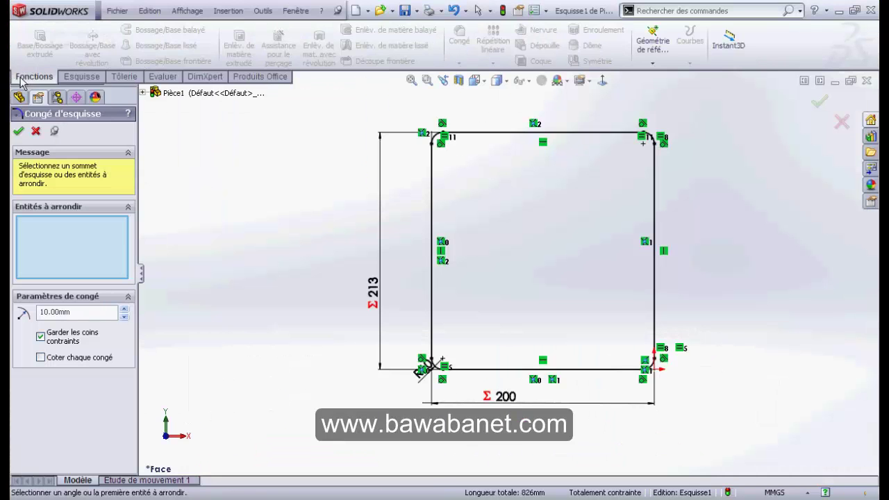
pyautogui.click(819, 102)
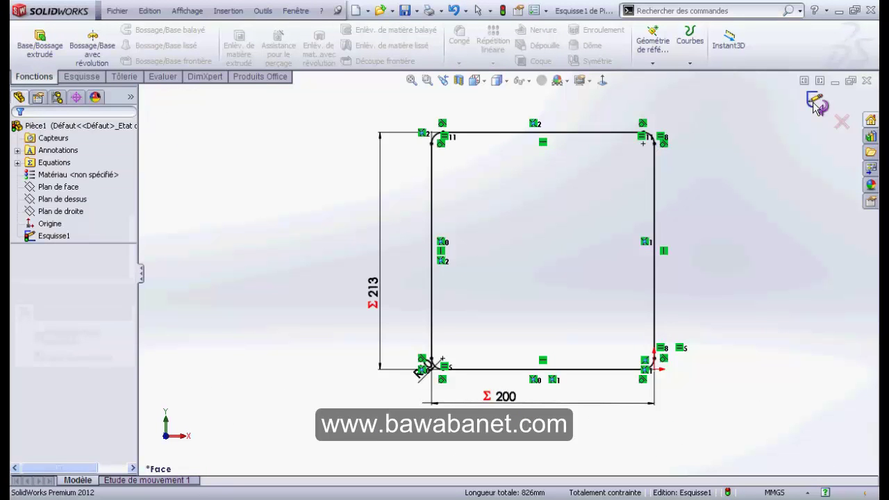
pyautogui.click(43, 40)
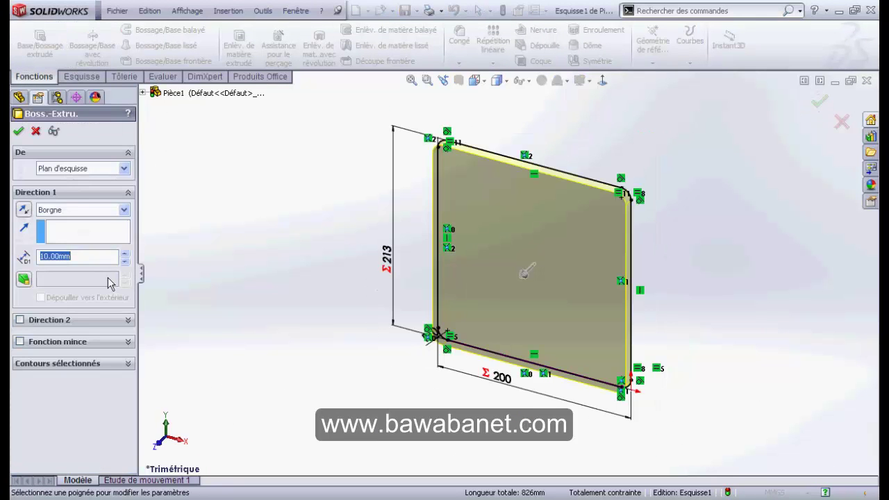
pyautogui.write('25')
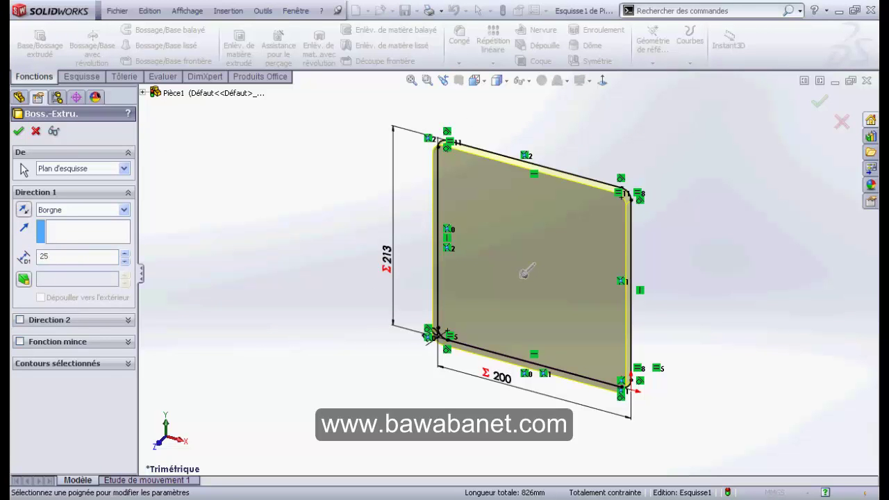
pyautogui.click(18, 132)
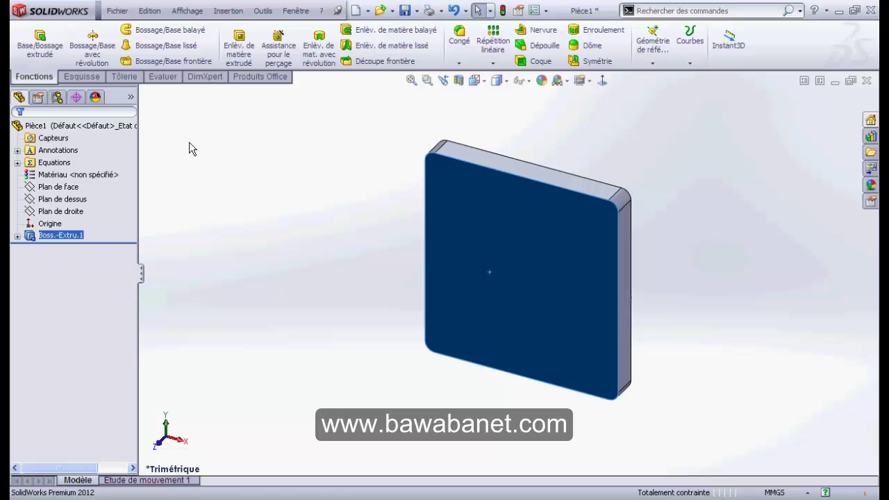
pyautogui.click(602, 79)
pyautogui.hotkey('alt', 'Tab')
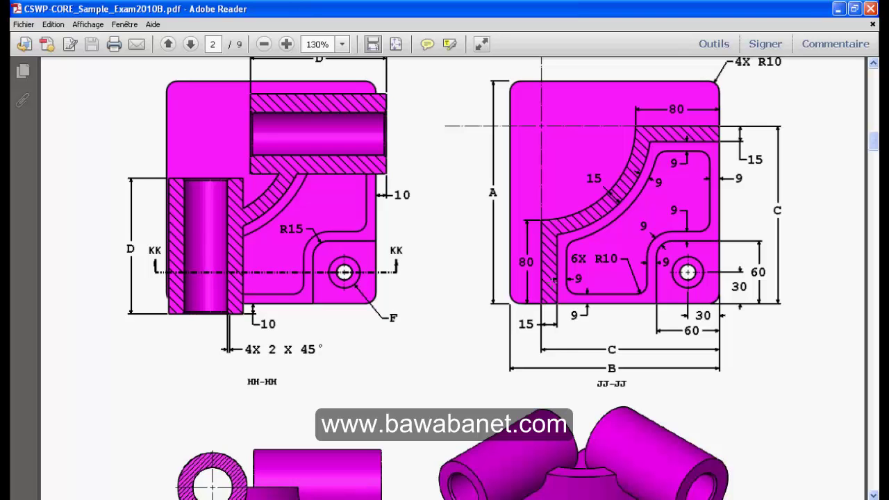
# Mark and clear dimensions on section JJ-JJ to read the wall sizes
pyautogui.moveTo(553, 288); pyautogui.dragTo(548, 305)
pyautogui.click(572, 209)
pyautogui.click(563, 216)
pyautogui.click(492, 340)
pyautogui.click(467, 345)
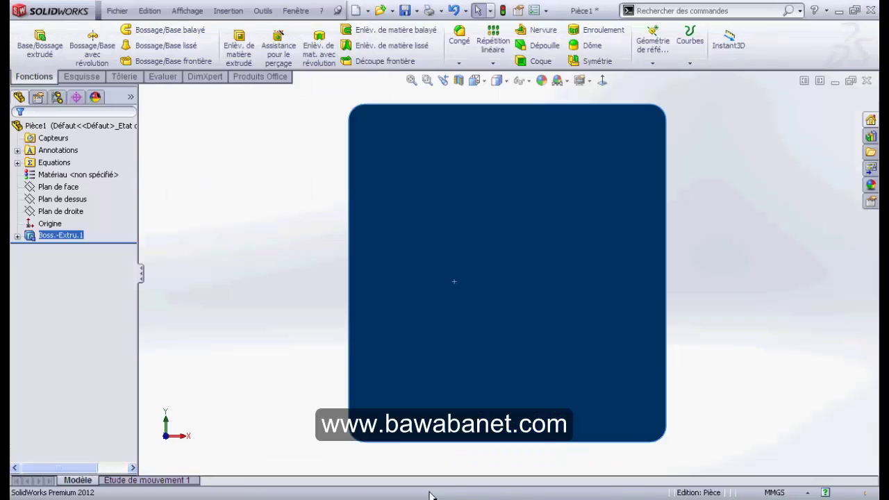
# Sketch a vertical line up from the plate's bottom edge and a horizontal line in from its right edge
pyautogui.click(82, 76)
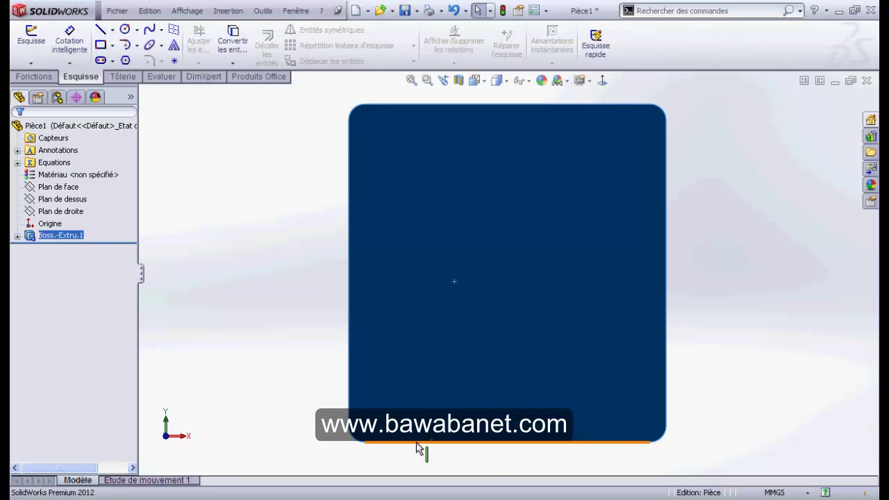
pyautogui.click(102, 29)
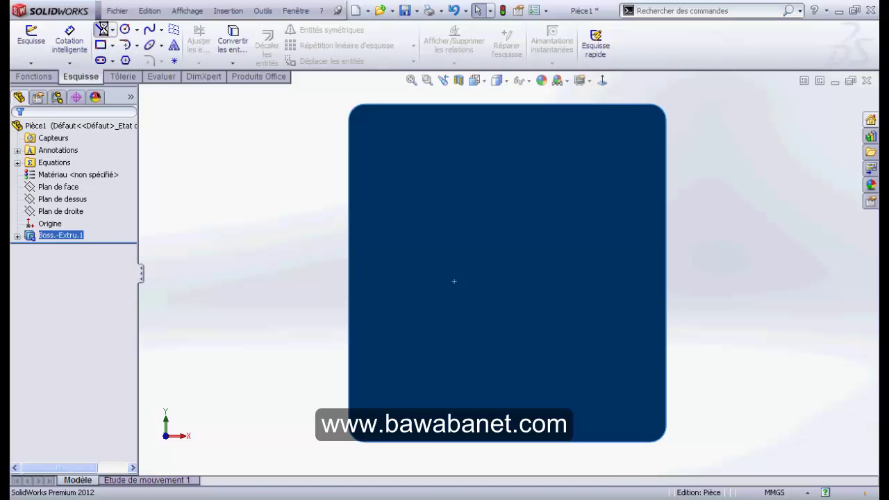
pyautogui.click(418, 441)
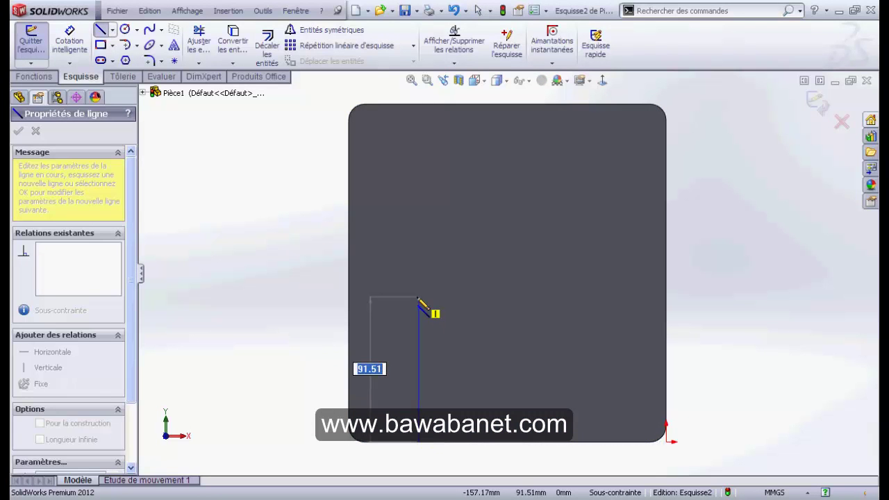
pyautogui.click(418, 297)
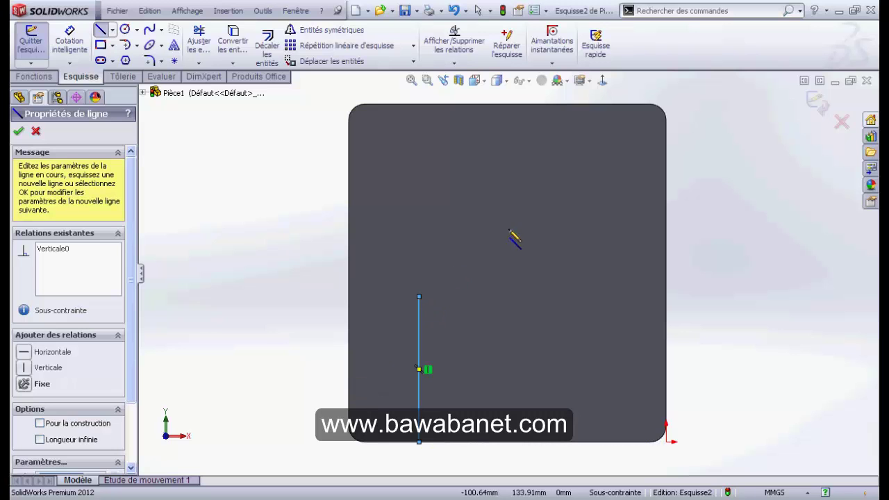
pyautogui.click(665, 158)
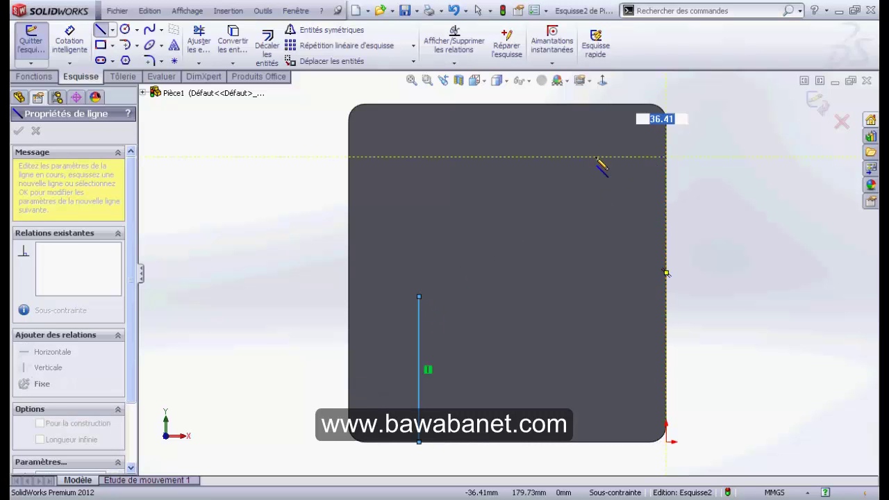
pyautogui.click(528, 157)
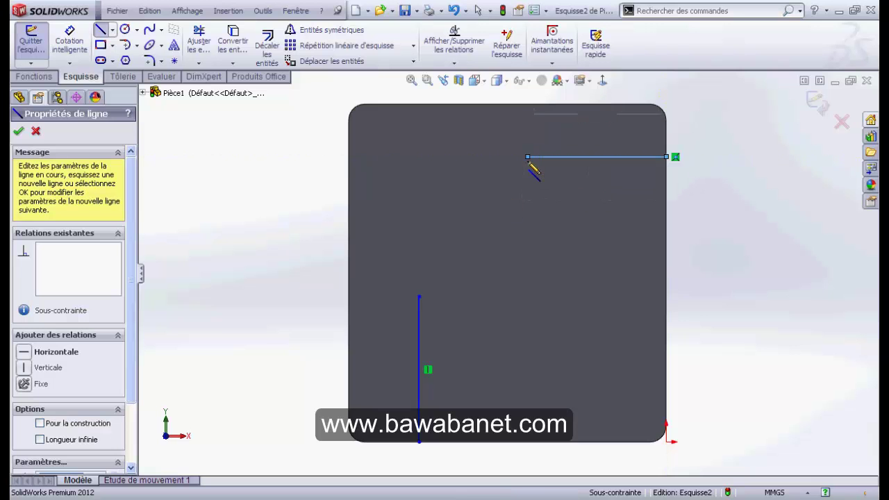
pyautogui.scroll(-2, 482, 215)
pyautogui.scroll(3, 482, 214)
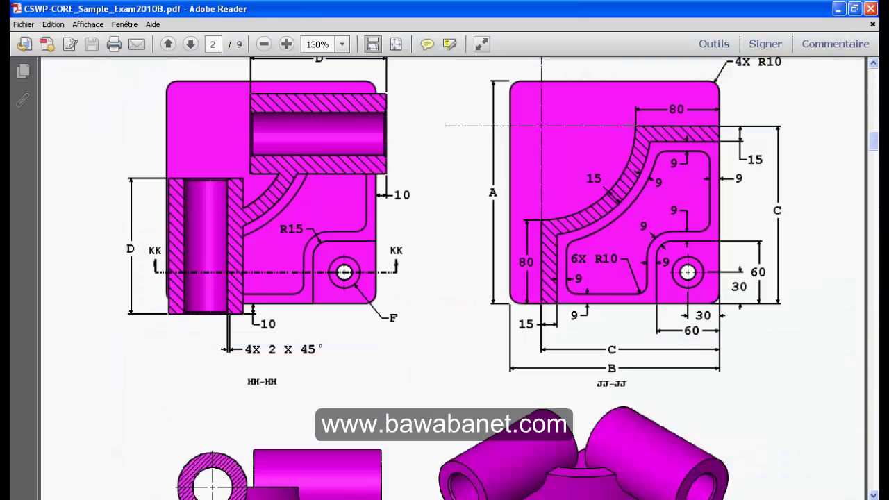
# Frame the curved 15 mm wall of section JJ-JJ with a snapshot box, then clear it
pyautogui.moveTo(633, 123); pyautogui.dragTo(532, 238)
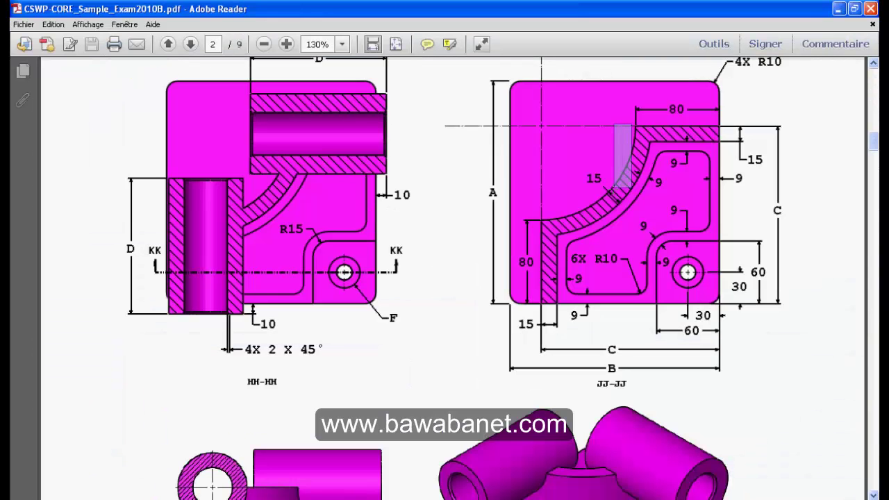
pyautogui.click(590, 238)
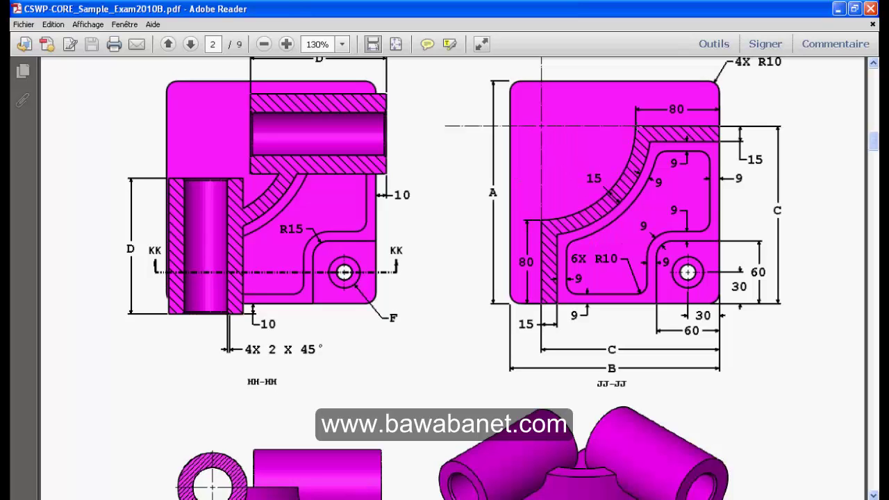
pyautogui.moveTo(636, 123)
pyautogui.mouseDown()
pyautogui.moveTo(593, 225)
pyautogui.moveTo(572, 229)
pyautogui.mouseUp()
pyautogui.click(665, 144)
pyautogui.hotkey('alt', 'Tab')
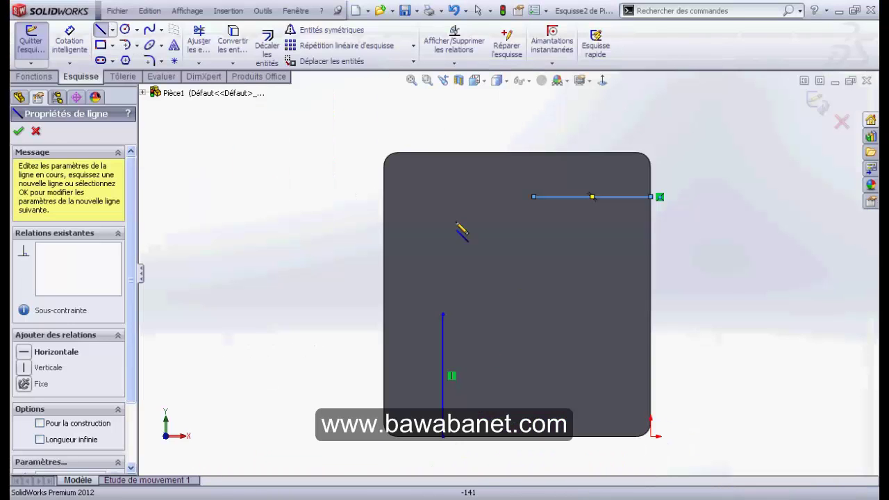
# Place a sketch point near the plate's upper left as the arc centre, plus one on the horizontal line
pyautogui.click(175, 61)
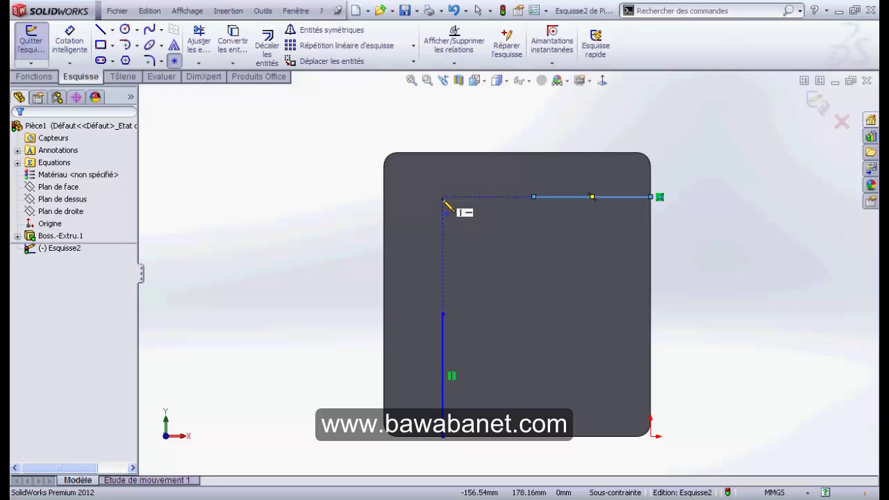
pyautogui.click(443, 198)
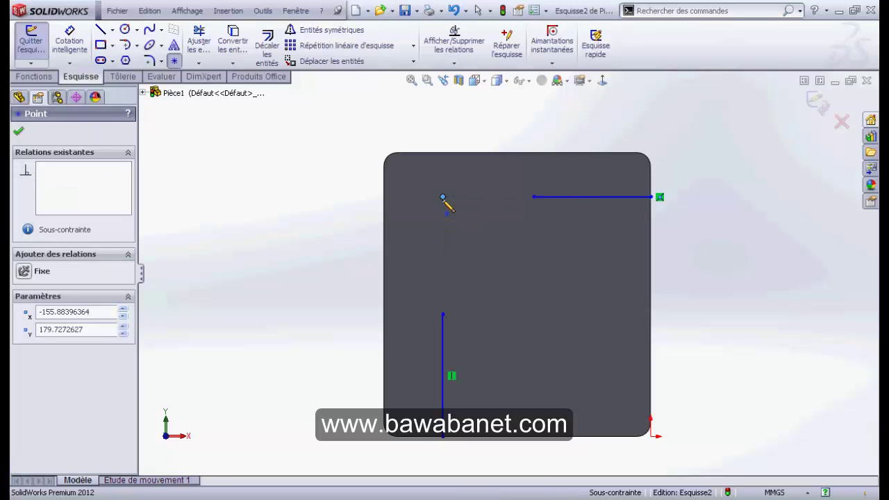
pyautogui.click(591, 197)
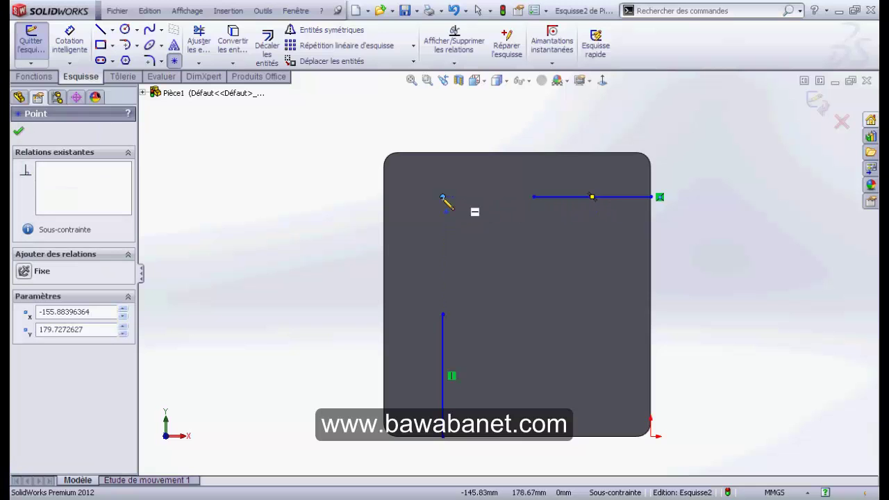
pyautogui.scroll(-3, 491, 238)
pyautogui.scroll(2, 506, 242)
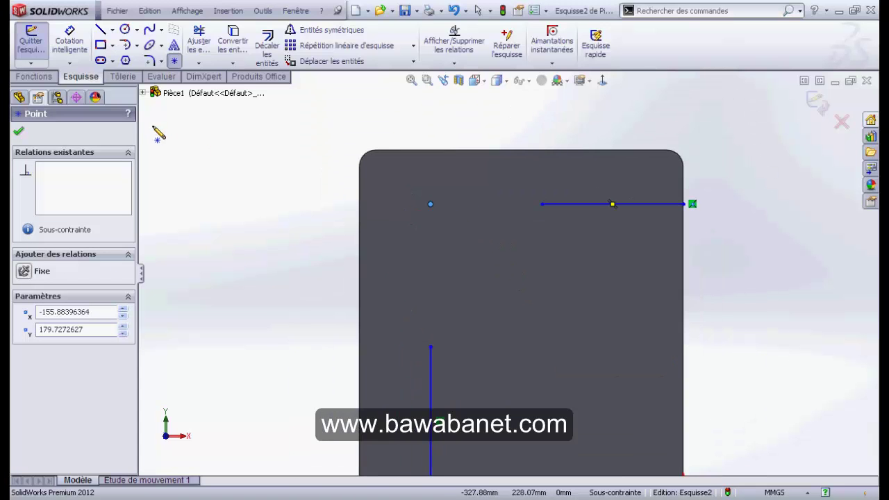
# Draw a centre-point quarter arc from the horizontal line's left end down to the vertical line
pyautogui.click(126, 45)
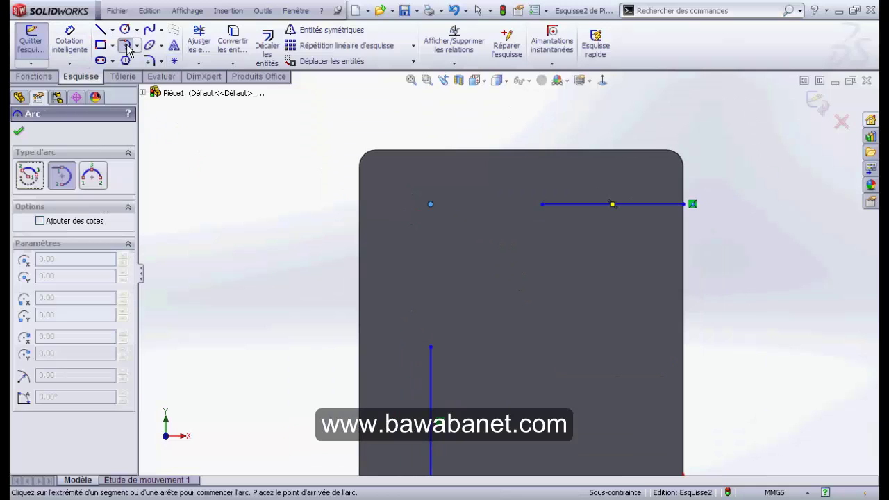
pyautogui.click(30, 182)
pyautogui.click(430, 203)
pyautogui.click(541, 204)
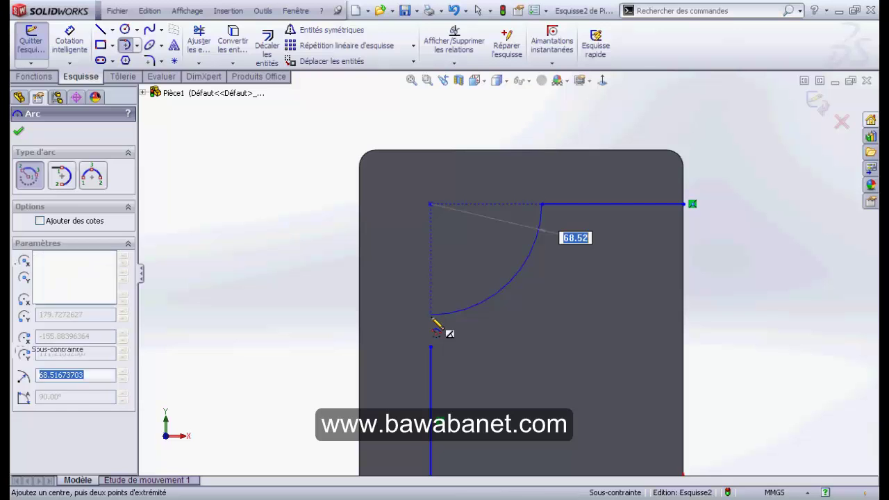
pyautogui.click(431, 316)
pyautogui.scroll(3, 507, 274)
pyautogui.scroll(-3, 480, 278)
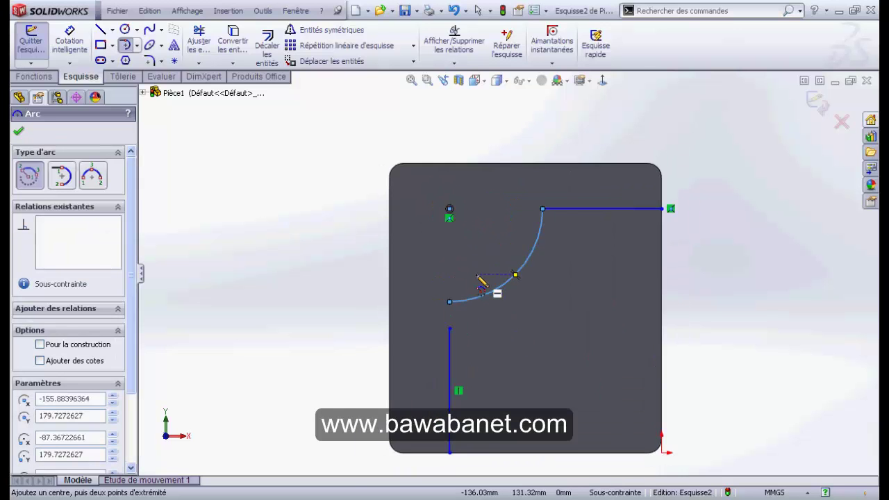
# Exit the arc tool and check the arc's lower endpoint, then deselect it
pyautogui.rightClick(308, 179)
pyautogui.click(308, 172)
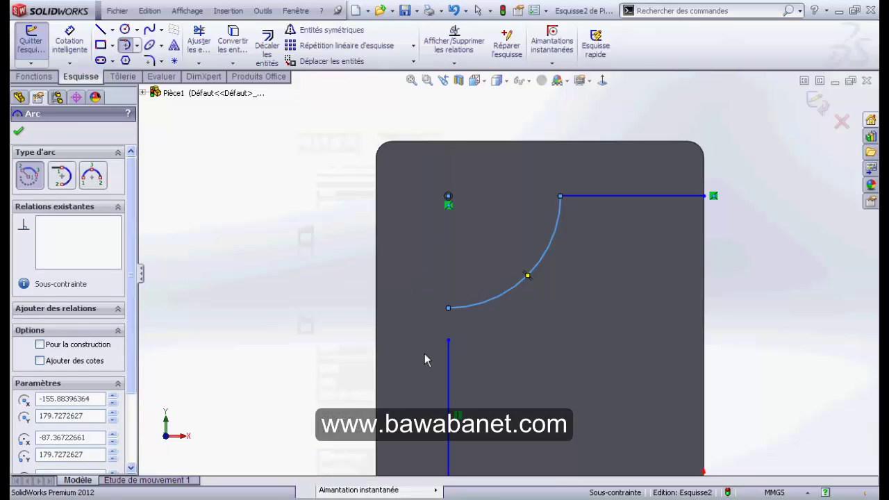
pyautogui.click(448, 323)
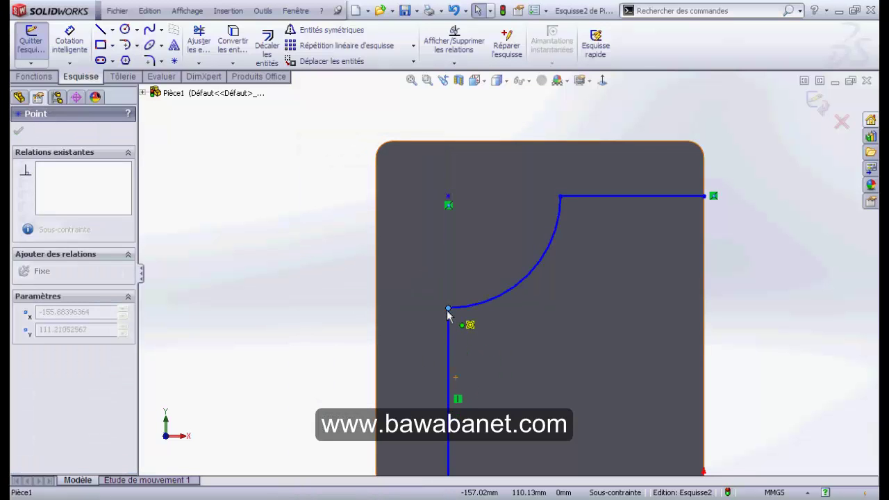
pyautogui.press('Escape')
pyautogui.scroll(3, 491, 317)
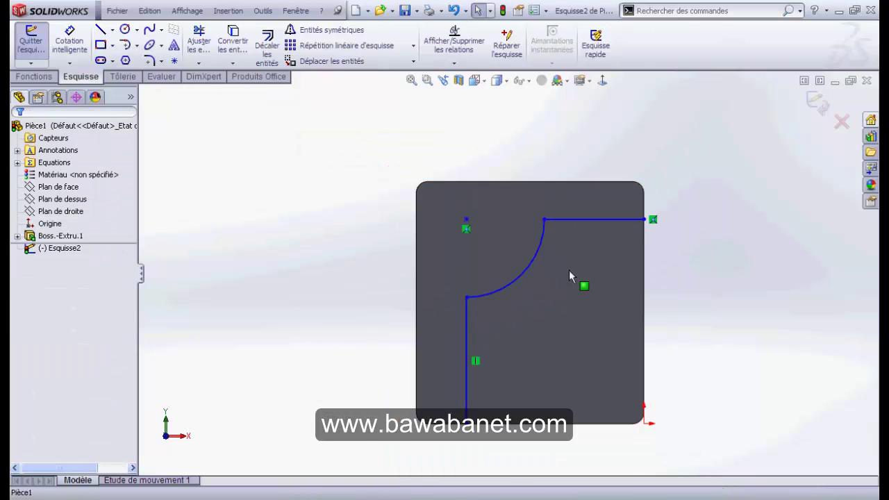
pyautogui.scroll(-2, 571, 278)
pyautogui.scroll(2, 479, 278)
# Check the exam's 80 dimension and give the vertical sketch line an 80 mm dimension, placed to its left
pyautogui.hotkey('alt', 'Tab')
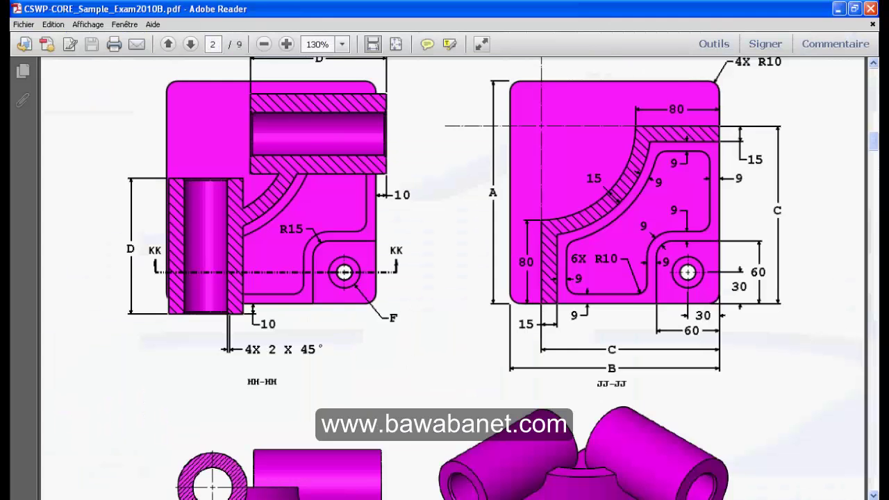
pyautogui.doubleClick(525, 261)
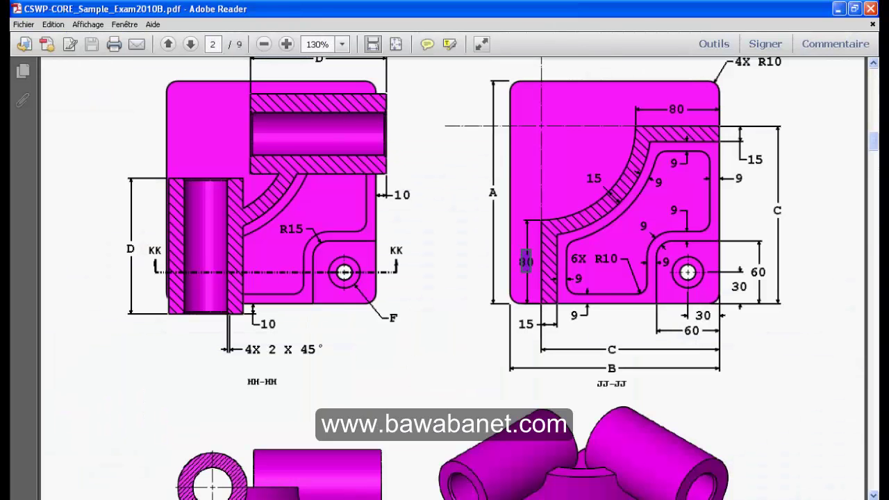
pyautogui.hotkey('alt', 'Tab')
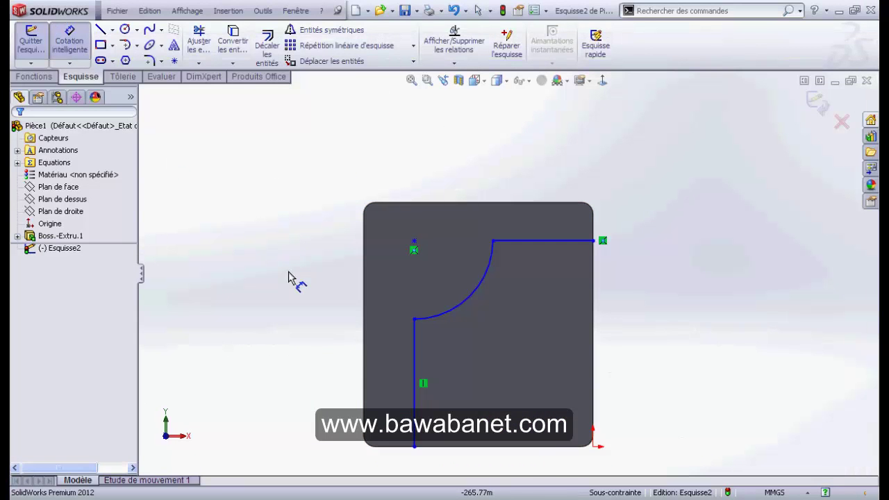
pyautogui.click(414, 420)
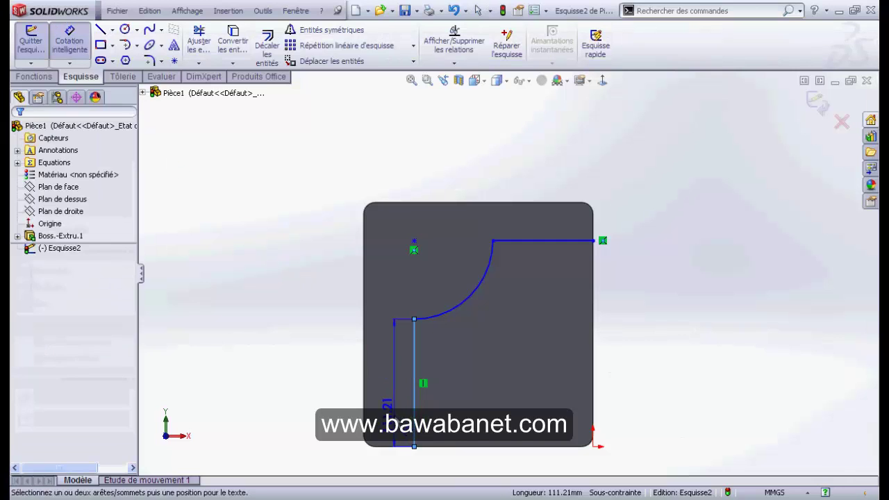
pyautogui.click(386, 406)
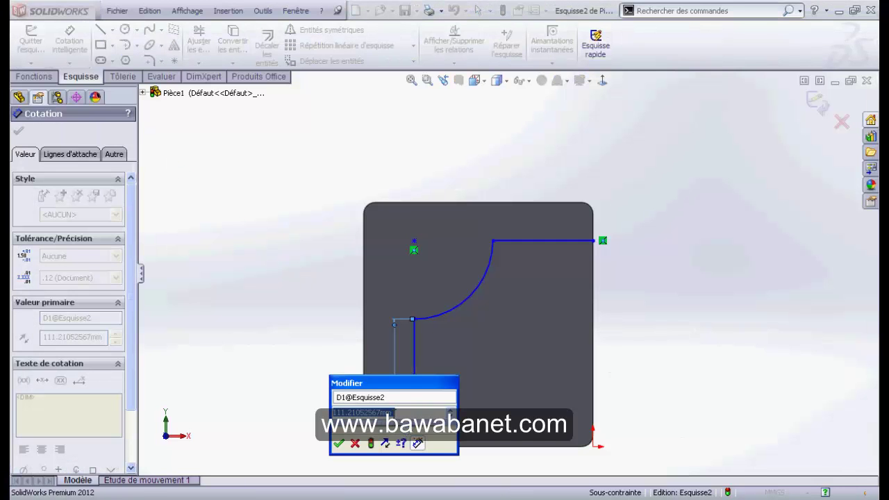
pyautogui.write('=')
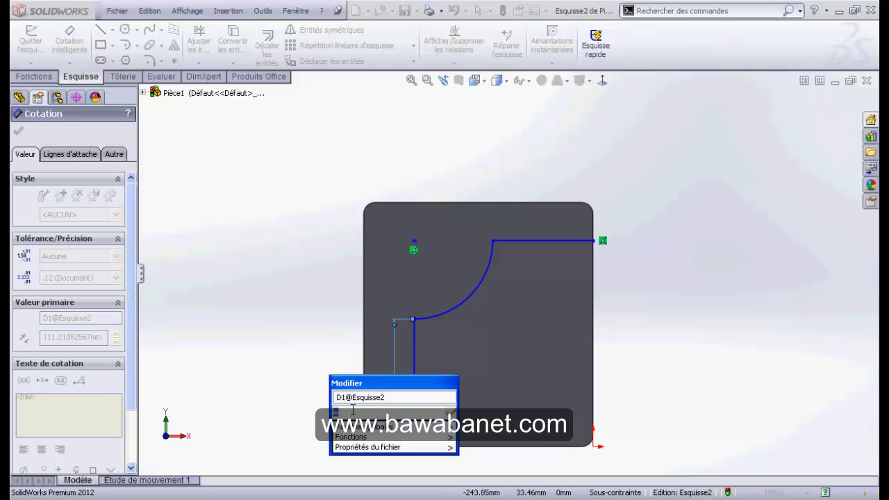
pyautogui.press('BackSpace')
pyautogui.write('8')
pyautogui.click(338, 444)
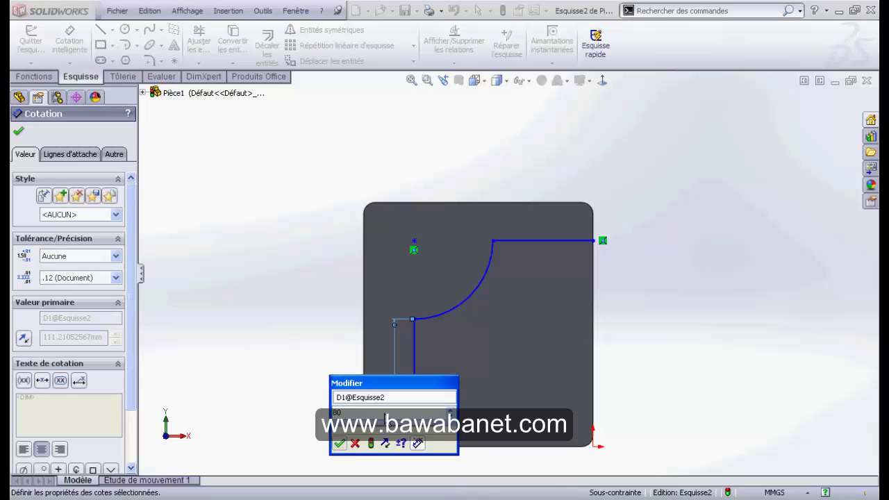
pyautogui.moveTo(354, 397); pyautogui.dragTo(319, 399)
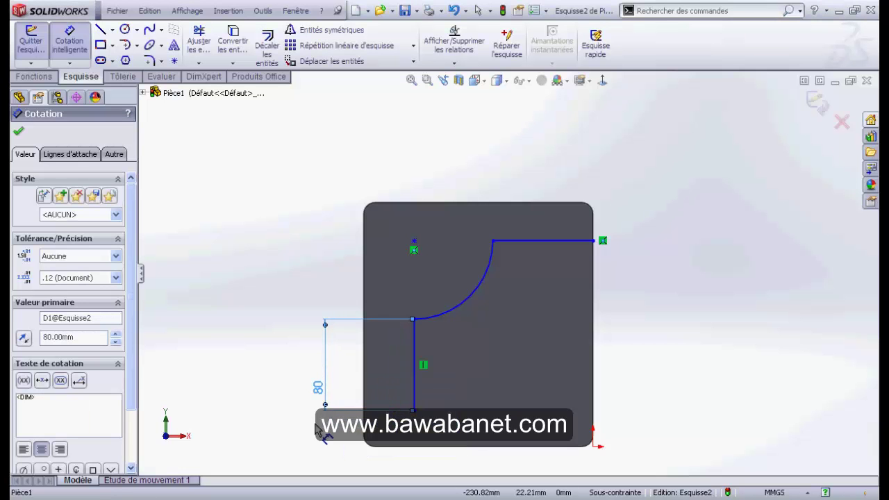
pyautogui.click(311, 460)
# Dimension the top horizontal line to 80 mm after re-checking the drawing's top width
pyautogui.click(534, 240)
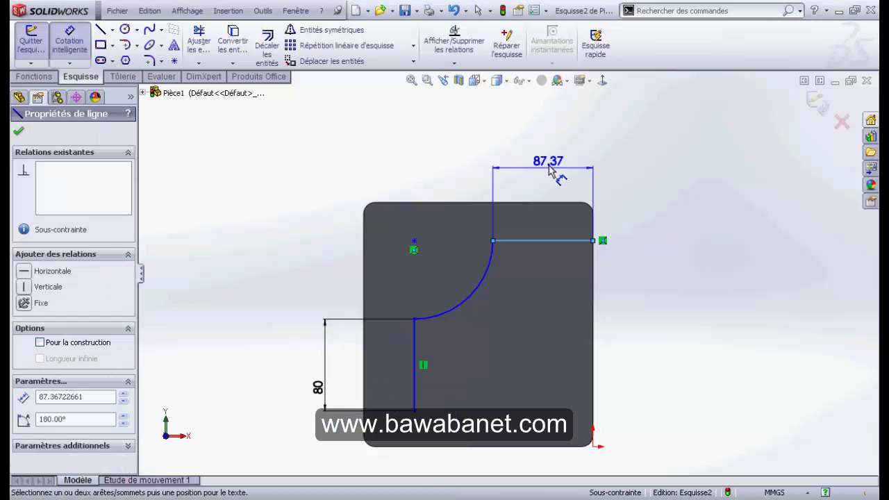
pyautogui.click(552, 177)
pyautogui.hotkey('alt', 'Tab')
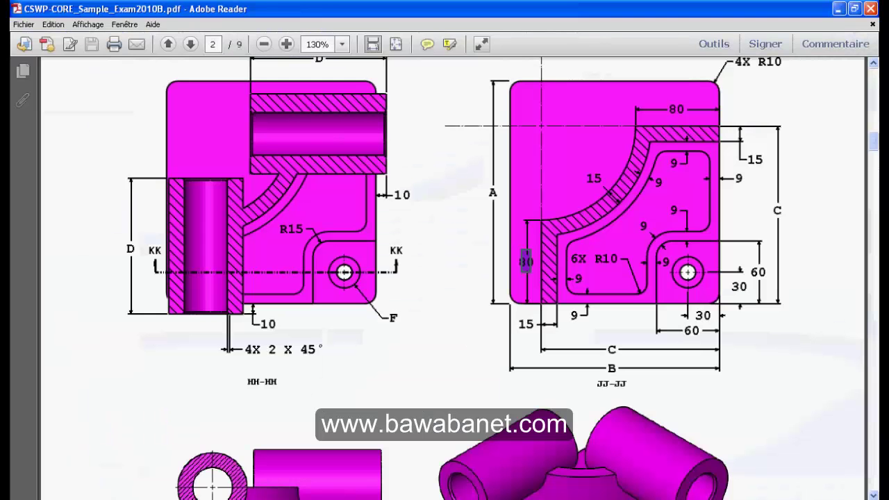
pyautogui.hotkey('alt', 'Tab')
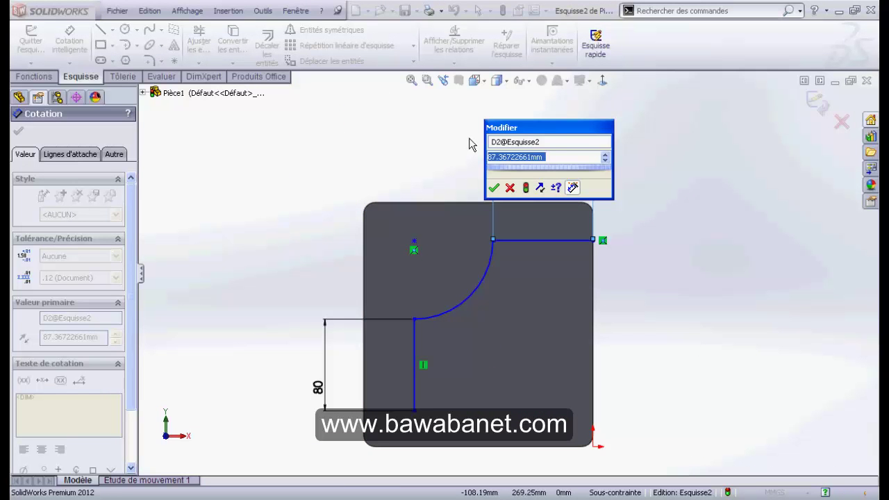
pyautogui.write('80')
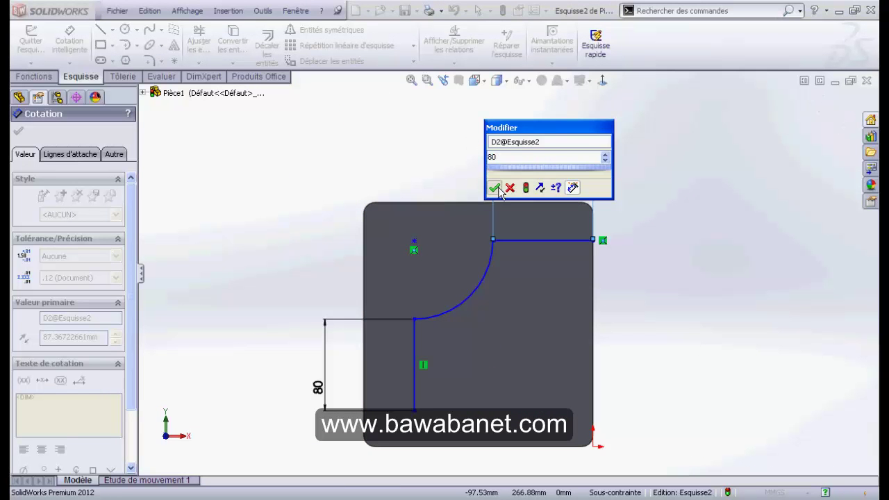
pyautogui.click(493, 188)
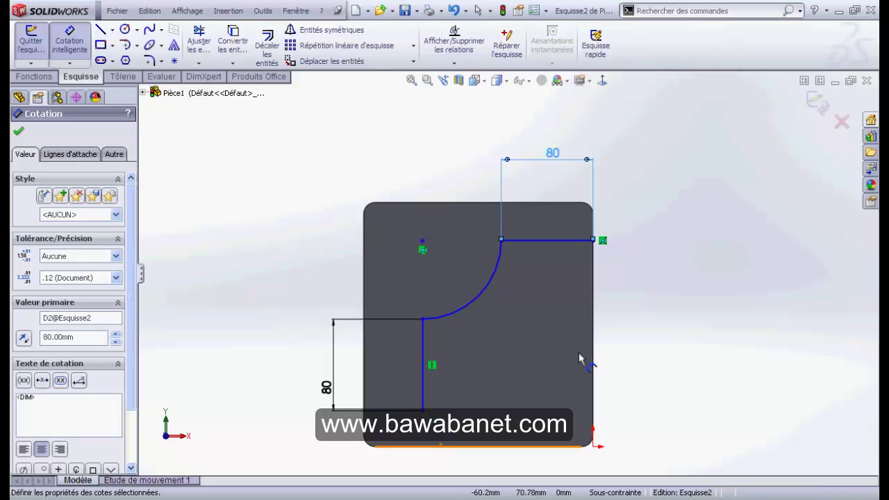
# Drag the vertical line's lower endpoint onto the plate's bottom edge and zoom to confirm
pyautogui.rightClick(551, 336)
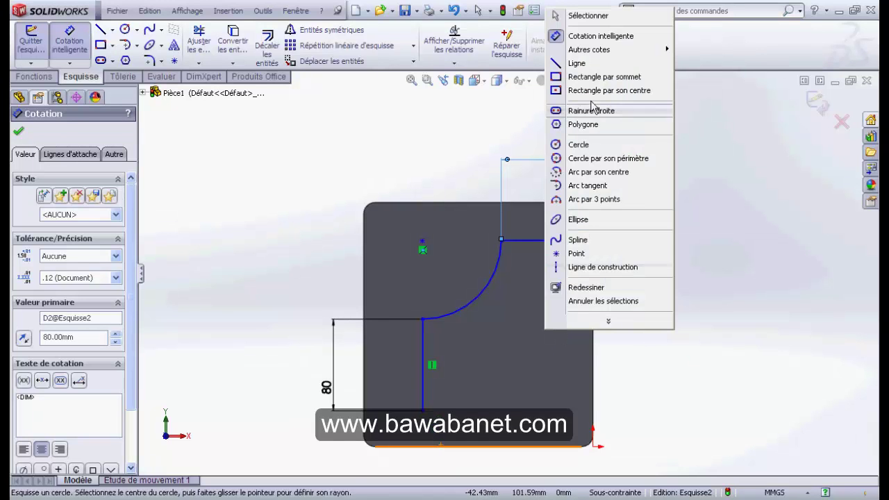
pyautogui.click(588, 15)
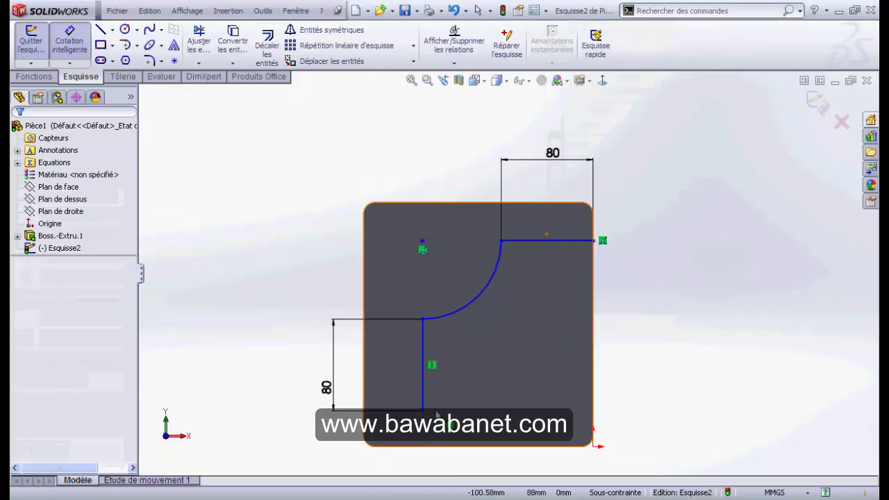
pyautogui.keyDown('ctrl'); pyautogui.moveTo(423, 413); pyautogui.dragTo(440, 362, button='middle'); pyautogui.keyUp('ctrl')
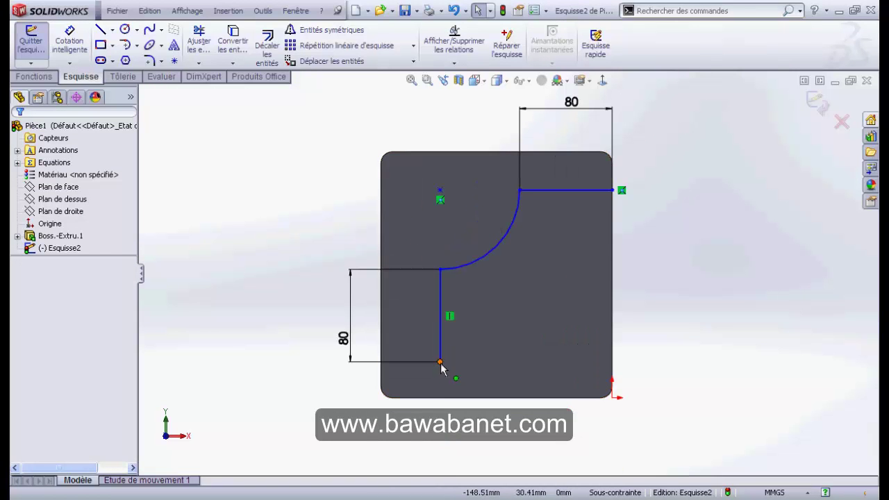
pyautogui.moveTo(440, 361); pyautogui.dragTo(435, 403)
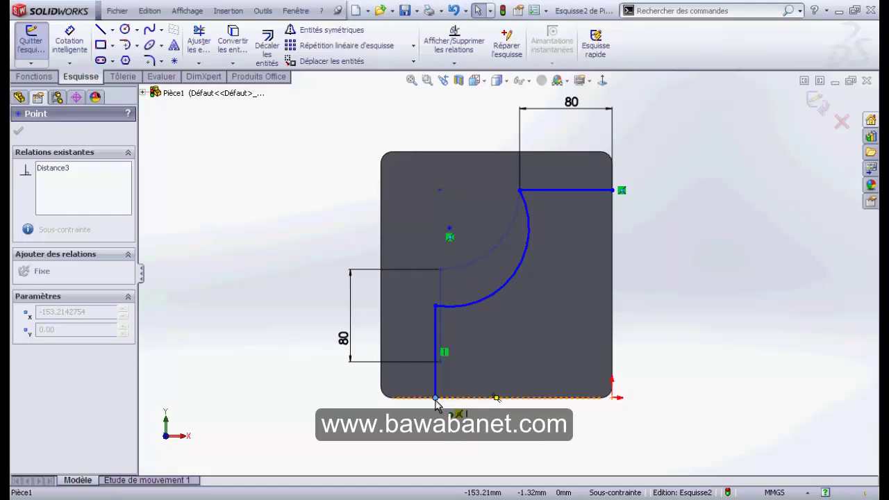
pyautogui.press('Escape')
pyautogui.scroll(2, 479, 168)
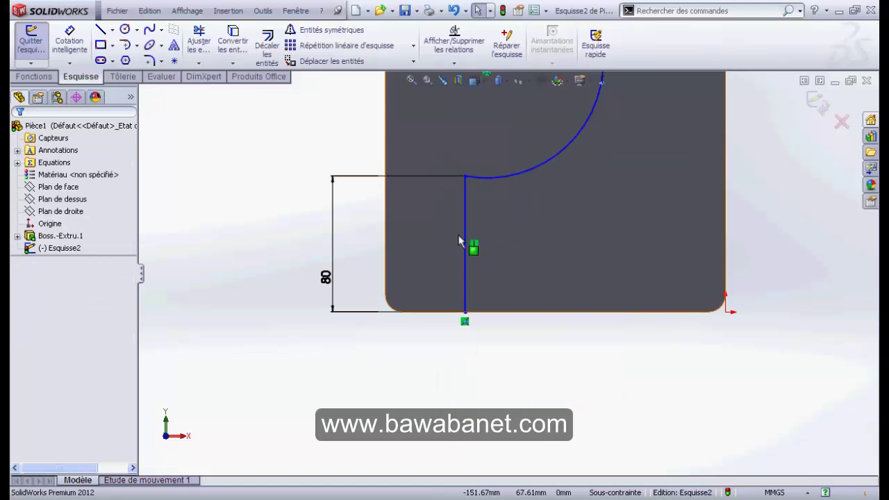
pyautogui.scroll(-3, 506, 270)
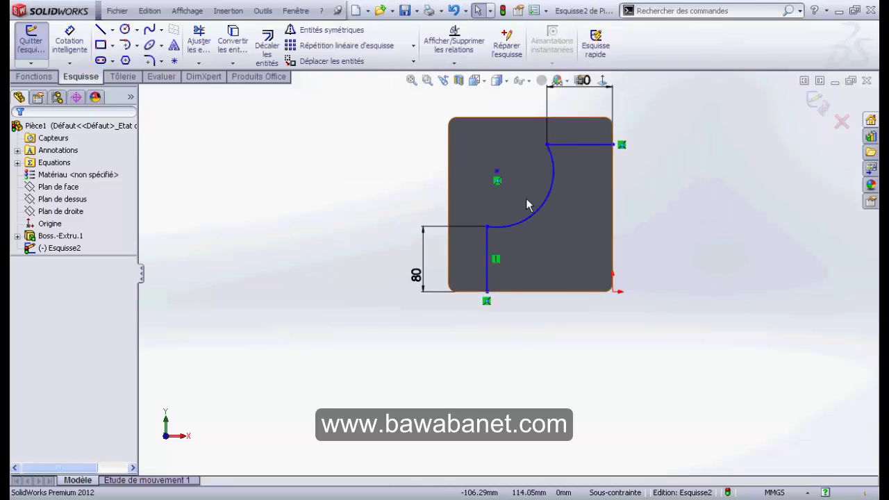
pyautogui.scroll(2, 525, 198)
pyautogui.scroll(2, 510, 186)
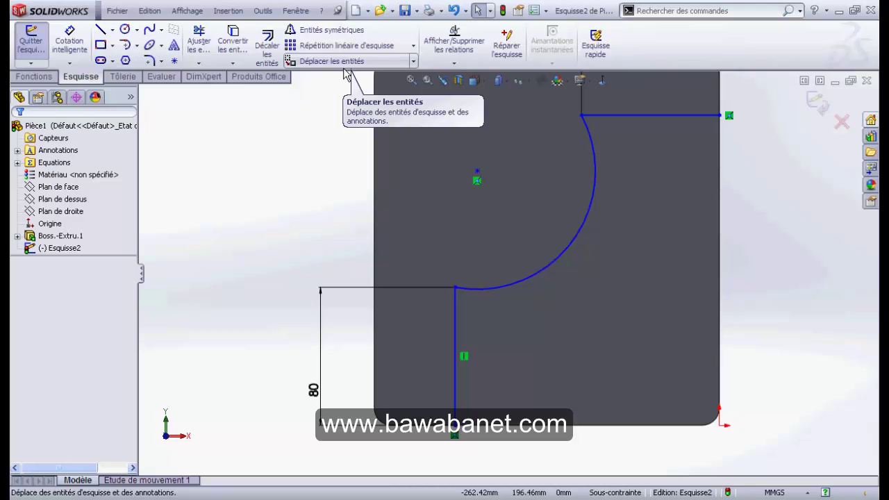
pyautogui.click(448, 50)
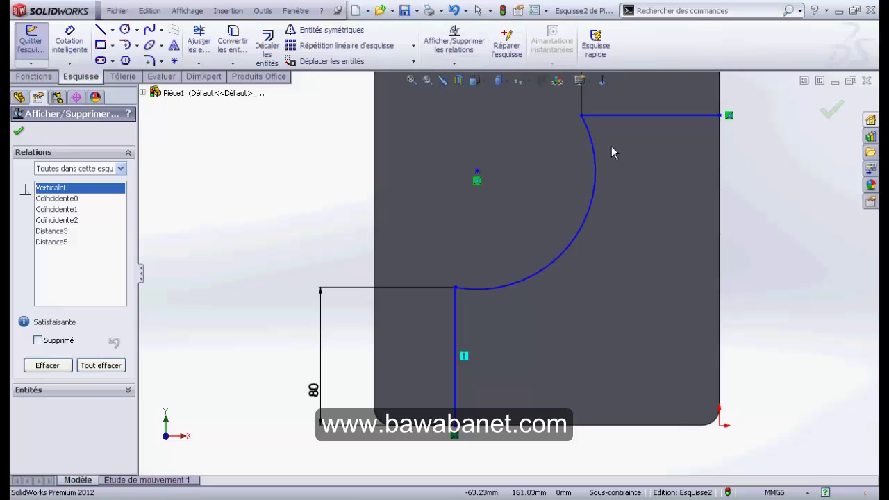
pyautogui.click(634, 117)
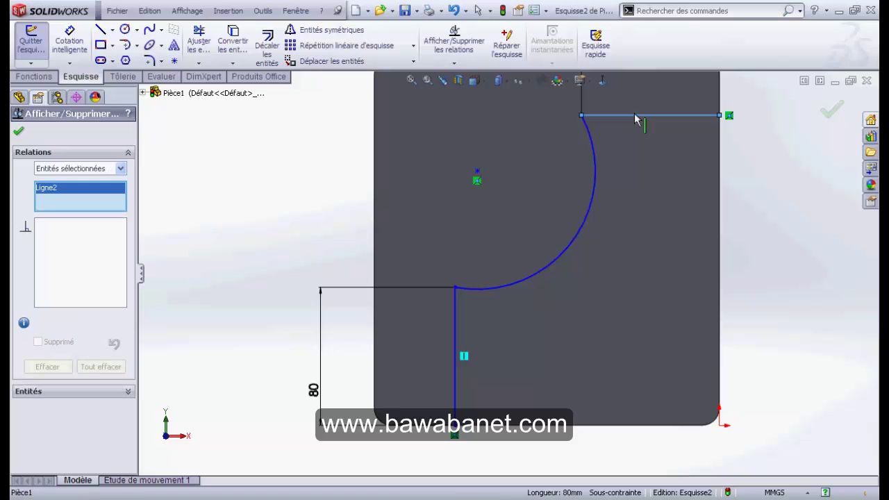
pyautogui.keyDown('ctrl'); pyautogui.click(478, 172); pyautogui.keyUp('ctrl')
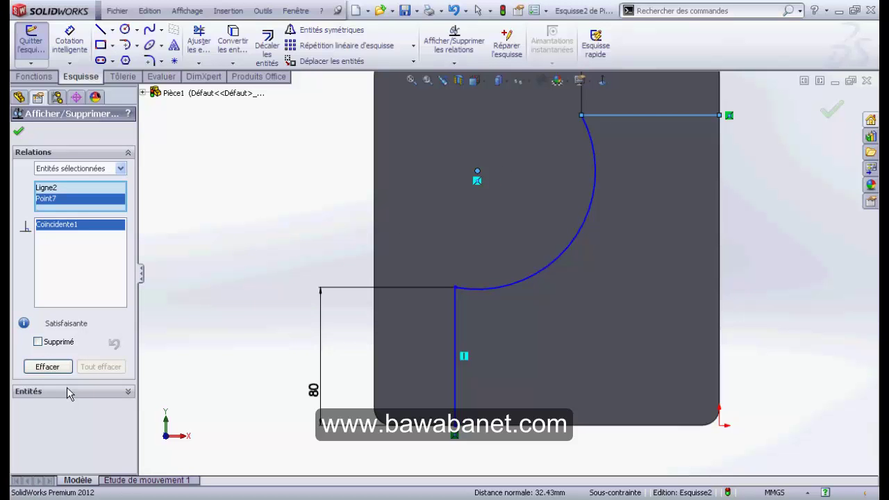
pyautogui.press('Escape')
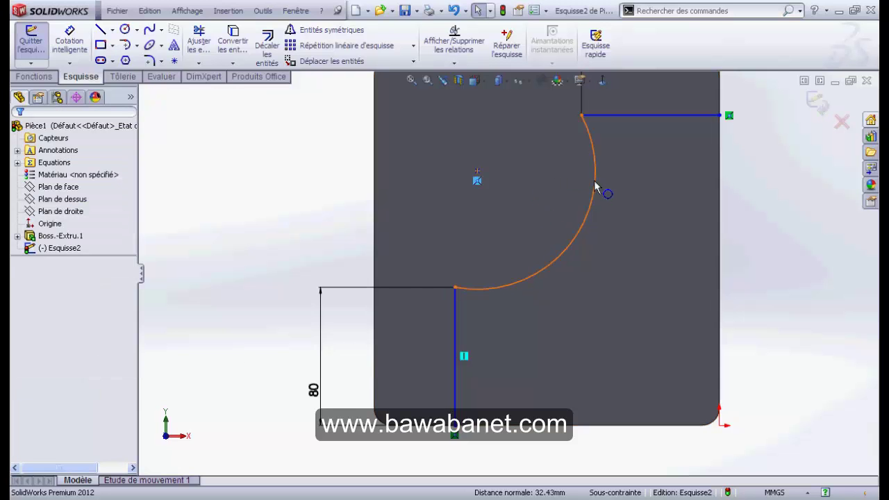
# Make the arc centre point coincident with the top horizontal line
pyautogui.click(618, 119)
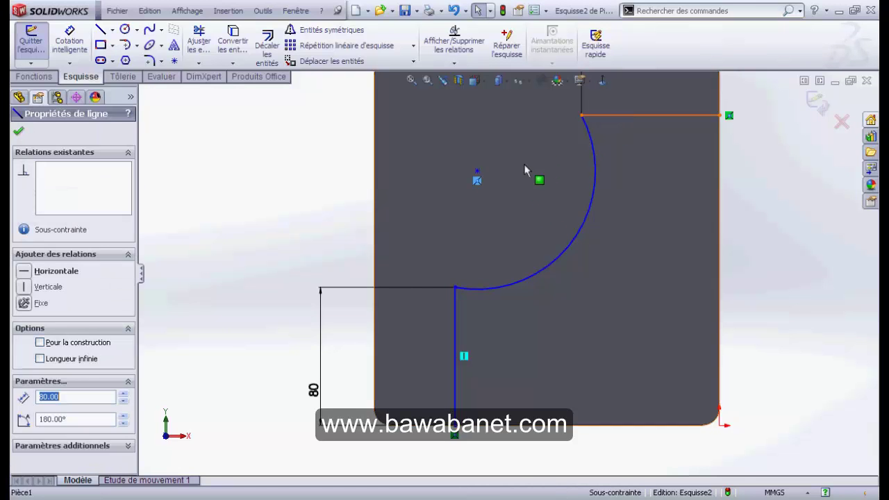
pyautogui.keyDown('ctrl'); pyautogui.click(477, 171); pyautogui.keyUp('ctrl')
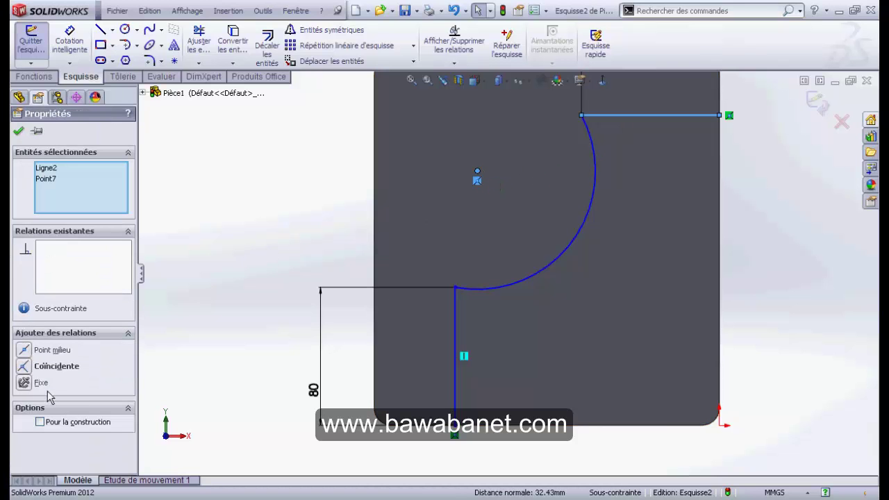
pyautogui.click(26, 373)
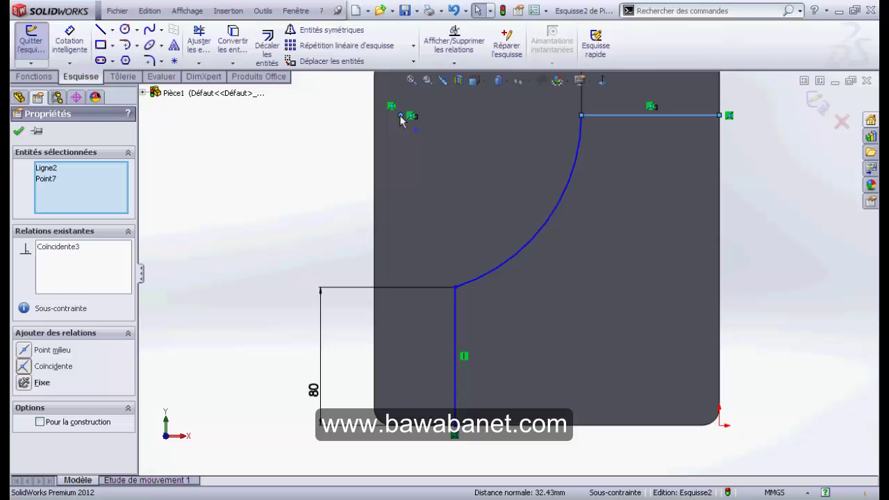
pyautogui.click(18, 131)
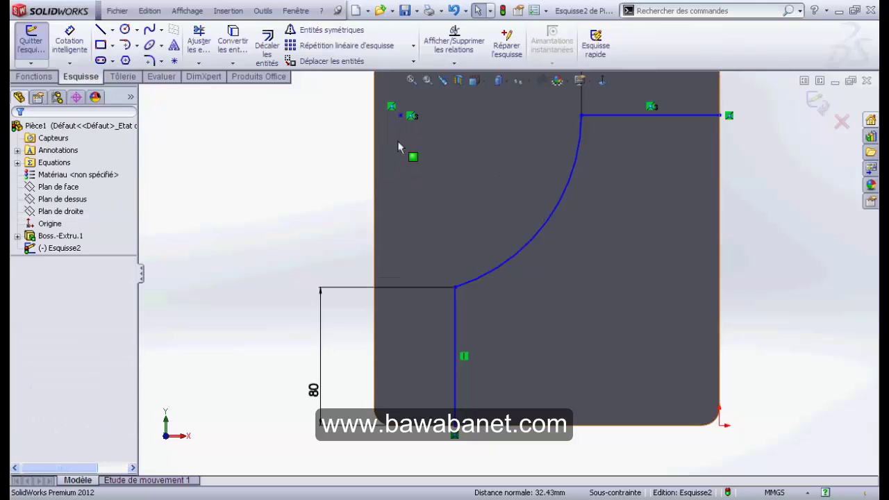
pyautogui.click(401, 115)
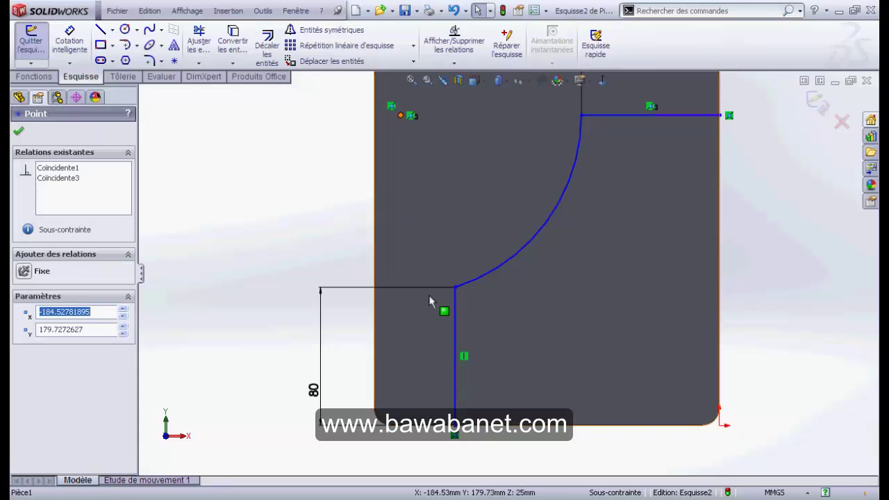
# Make the arc's lower endpoint coincident with the vertical 80 mm line
pyautogui.click(455, 334)
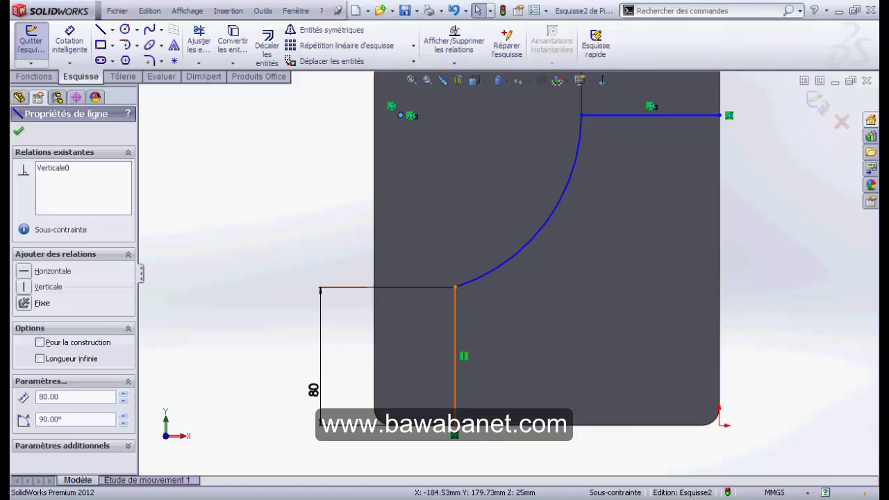
pyautogui.keyDown('ctrl'); pyautogui.click(455, 287); pyautogui.keyUp('ctrl')
pyautogui.click(25, 367)
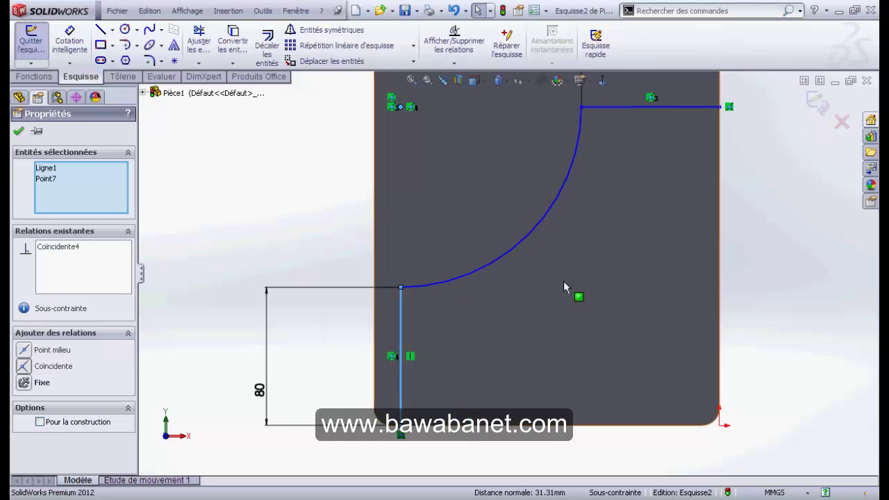
pyautogui.scroll(2, 582, 252)
pyautogui.scroll(-2, 554, 213)
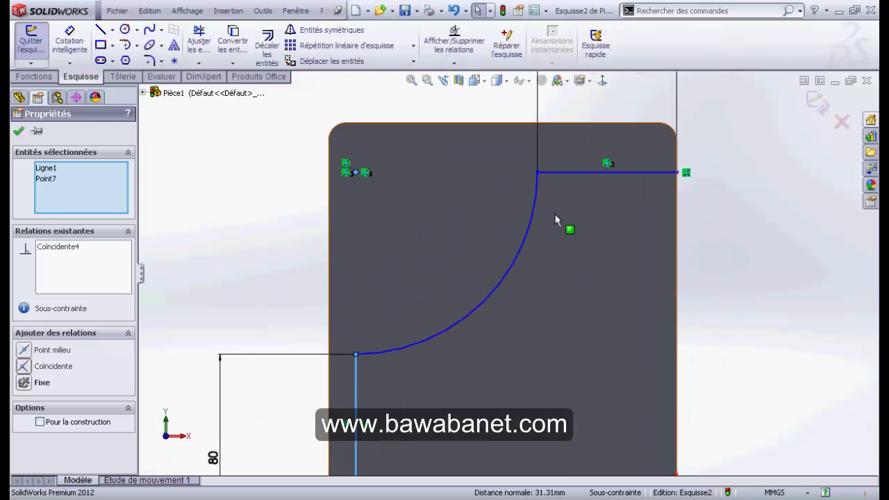
pyautogui.scroll(2, 545, 270)
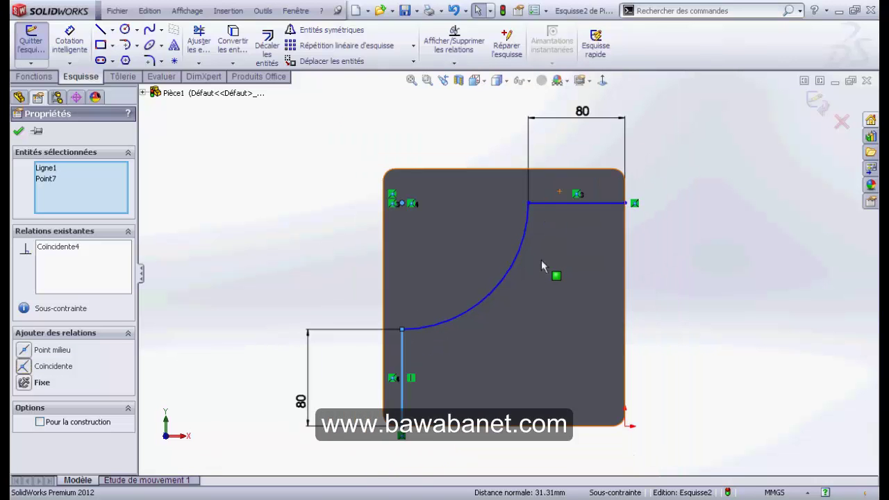
# Review the JJ-JJ section's dimensions A, B and C on page 2 of the exam drawing
pyautogui.hotkey('alt', 'Tab')
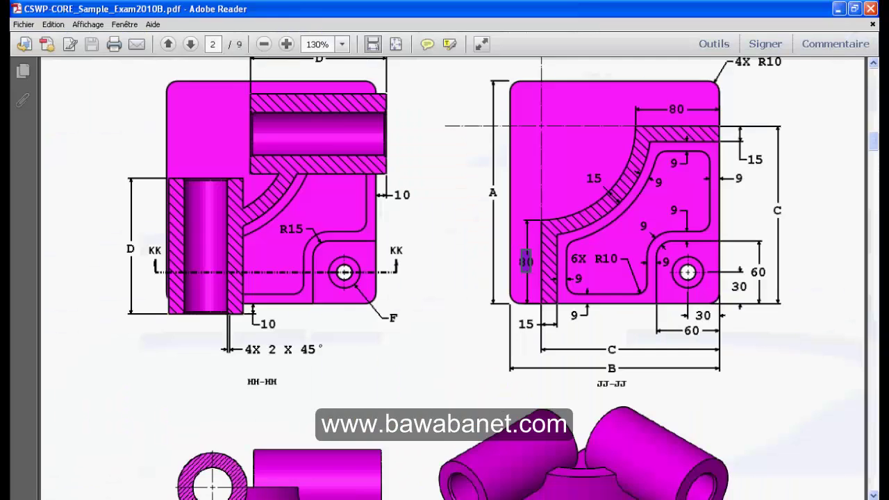
pyautogui.scroll(1, 554, 344)
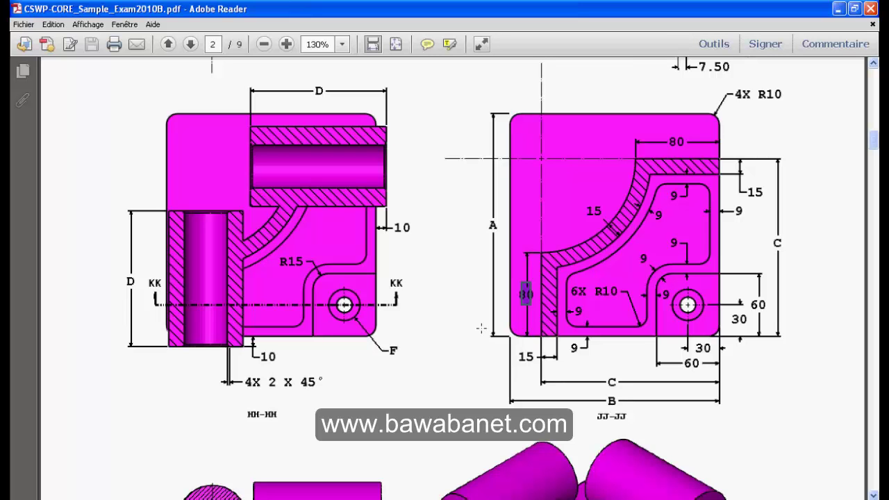
pyautogui.hotkey('alt', 'Tab')
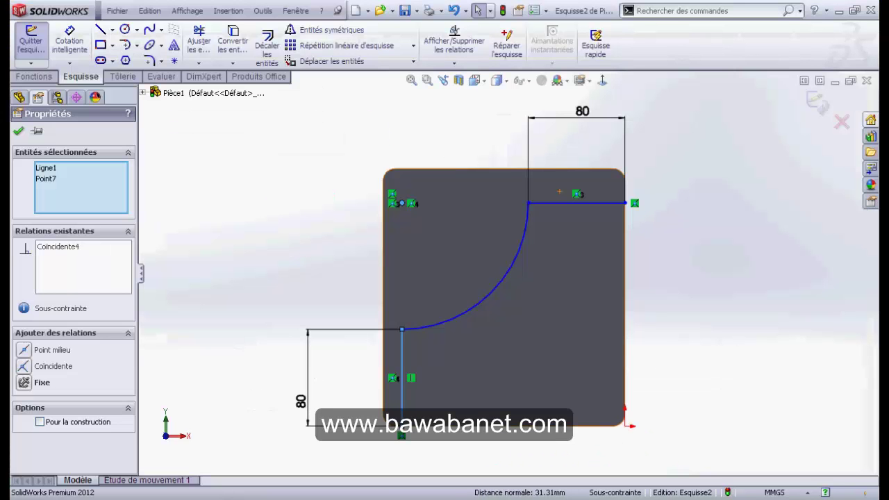
pyautogui.hotkey('alt', 'Tab')
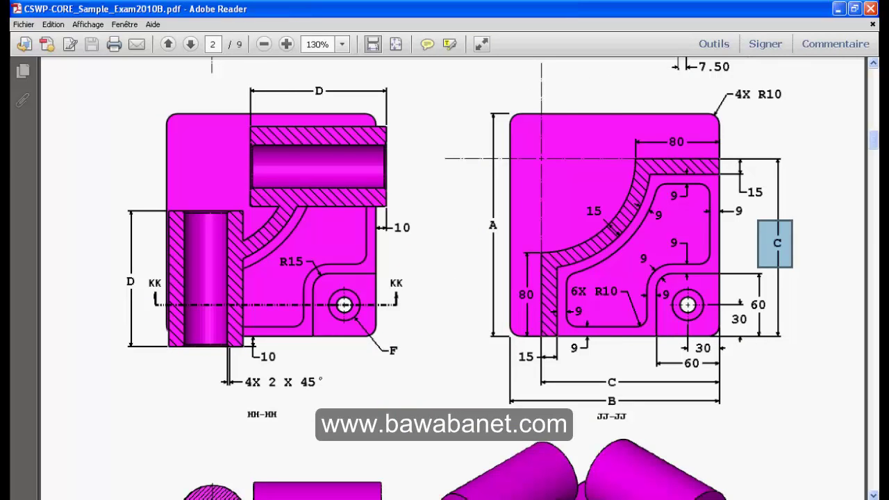
pyautogui.press('super+d')
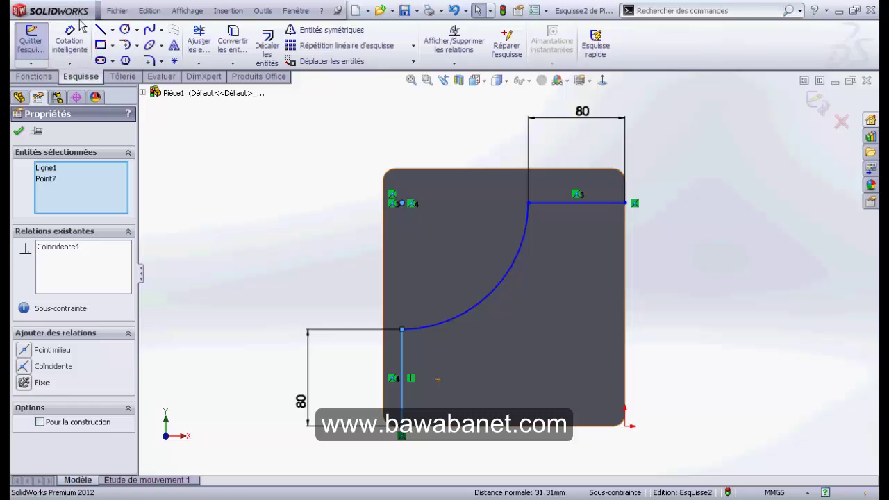
# Dimension the bottom edge to the arc's horizontal line as global variable c (170 mm)
pyautogui.click(81, 27)
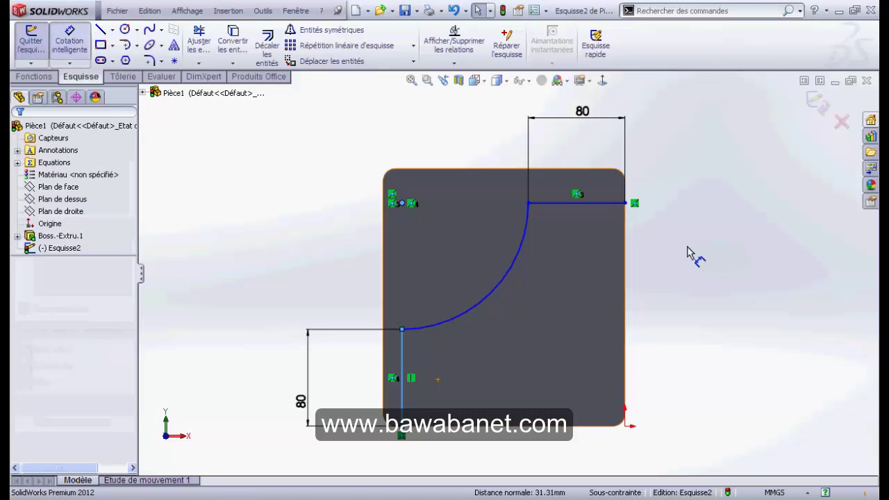
pyautogui.click(608, 204)
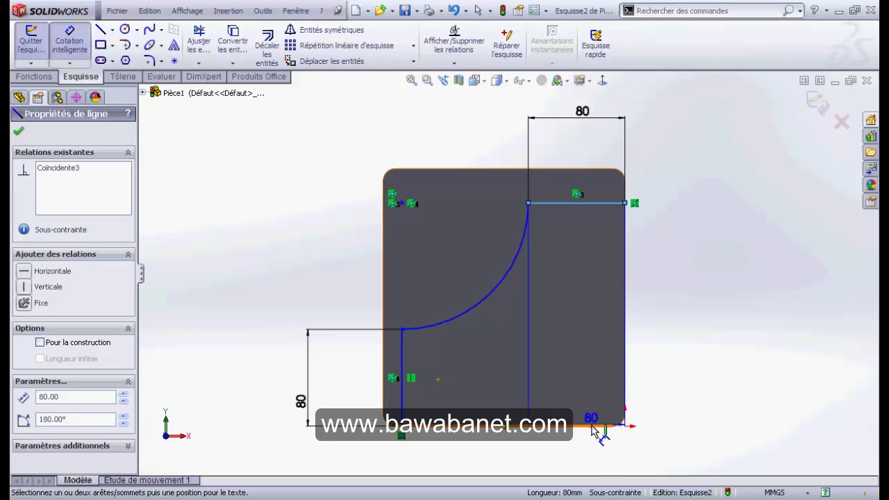
pyautogui.click(593, 426)
pyautogui.click(708, 315)
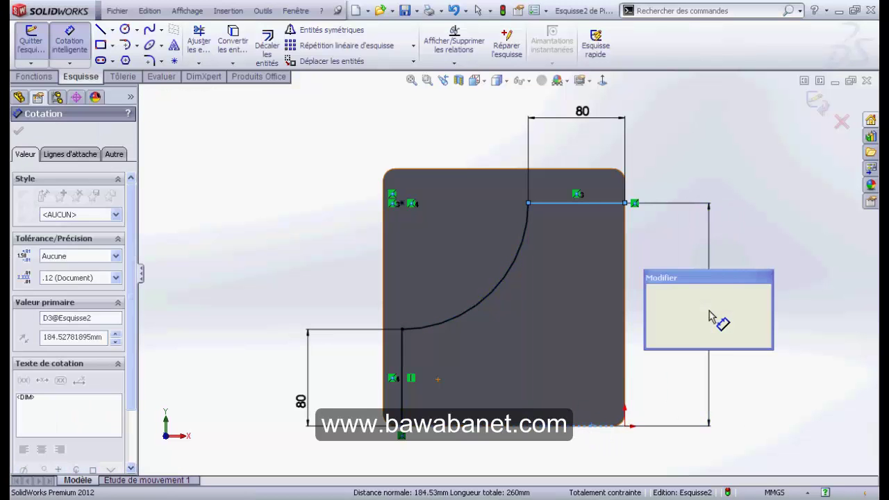
pyautogui.write('=')
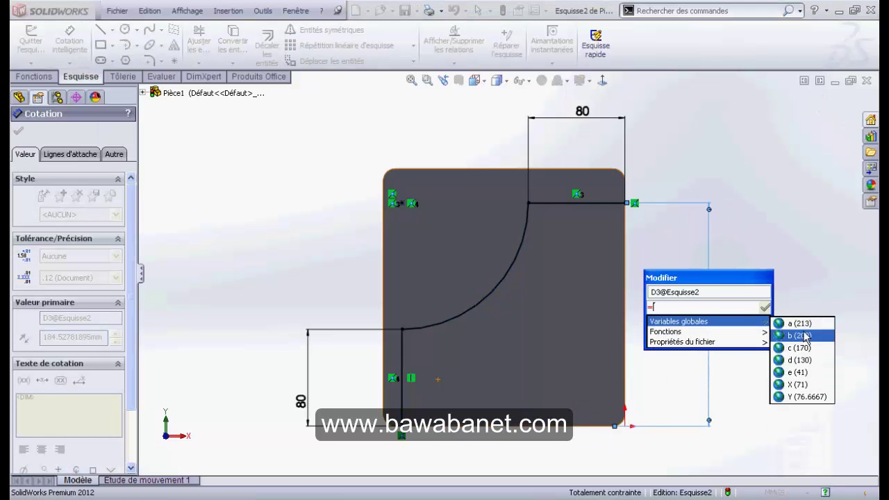
pyautogui.click(797, 348)
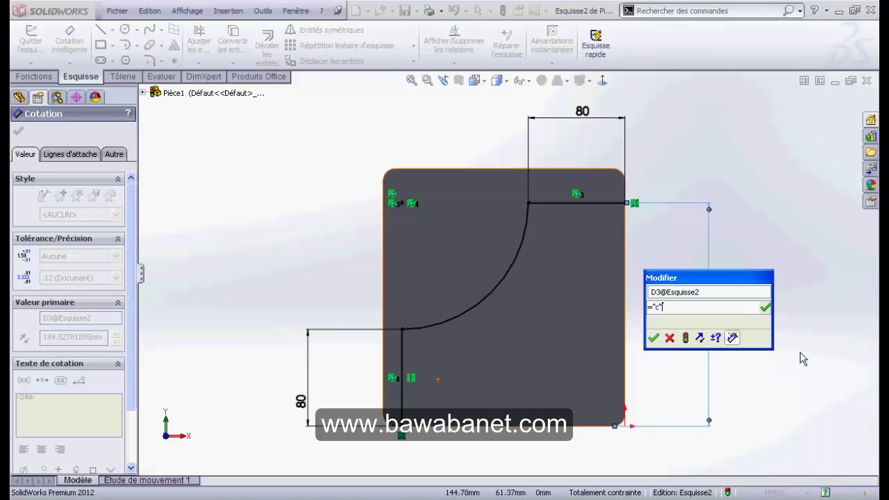
pyautogui.click(653, 339)
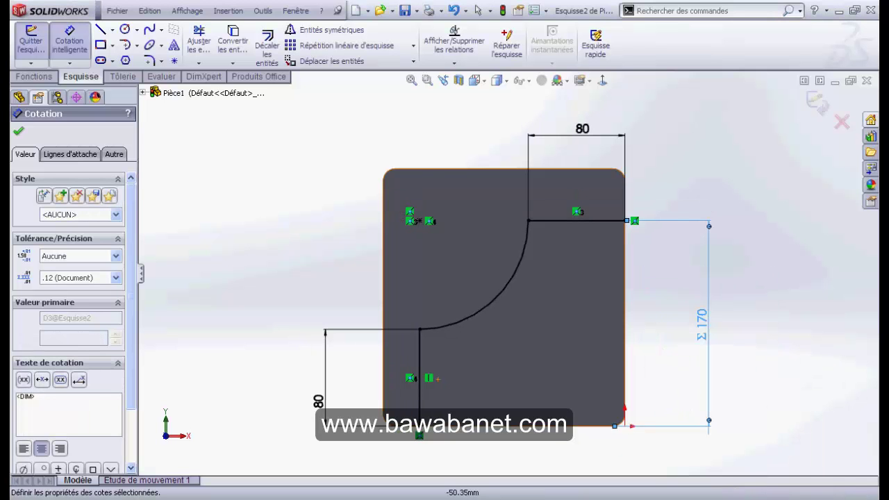
# Recheck the exam drawing, then start a dimension on the vertical line and cancel it
pyautogui.hotkey('alt', 'Tab')
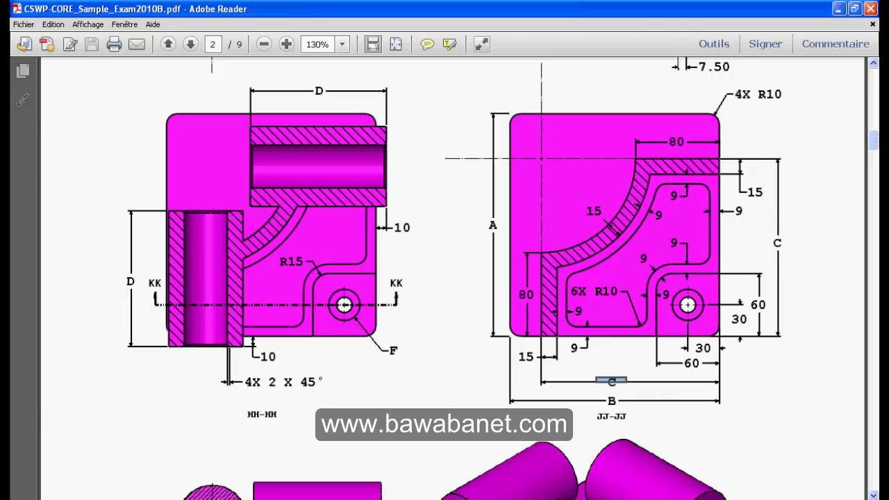
pyautogui.hotkey('alt', 'Tab')
pyautogui.scroll(-1, 445, 417)
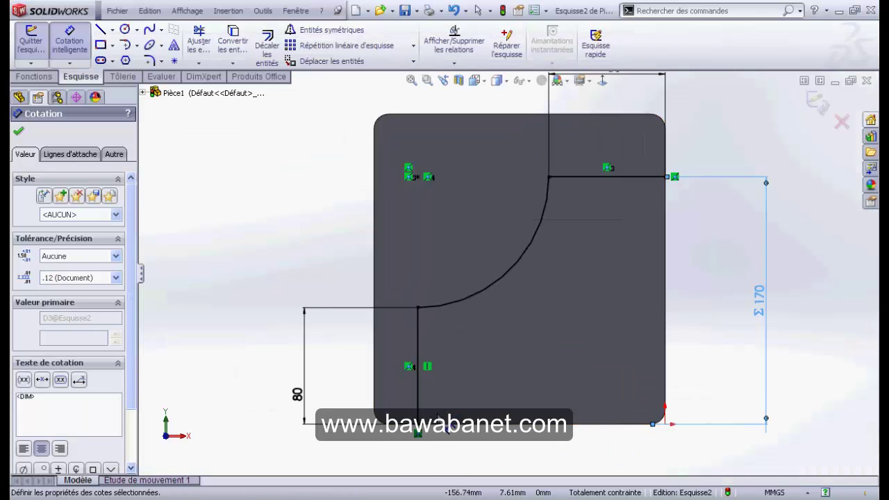
pyautogui.scroll(2, 444, 417)
pyautogui.scroll(-1, 472, 362)
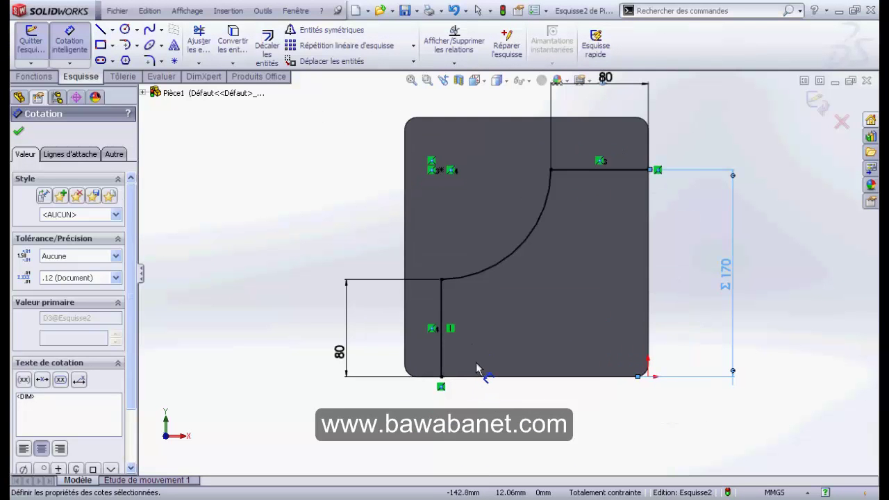
pyautogui.click(440, 354)
pyautogui.keyDown('ctrl'); pyautogui.click(647, 342); pyautogui.keyUp('ctrl')
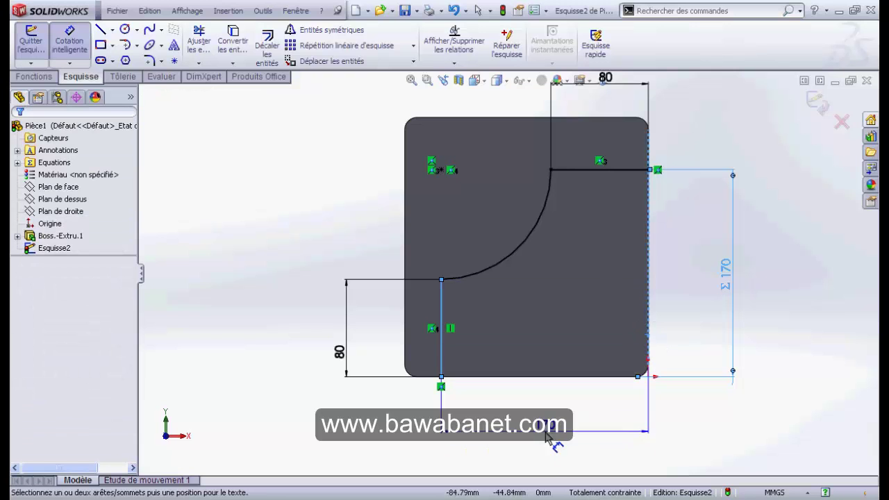
pyautogui.click(441, 333)
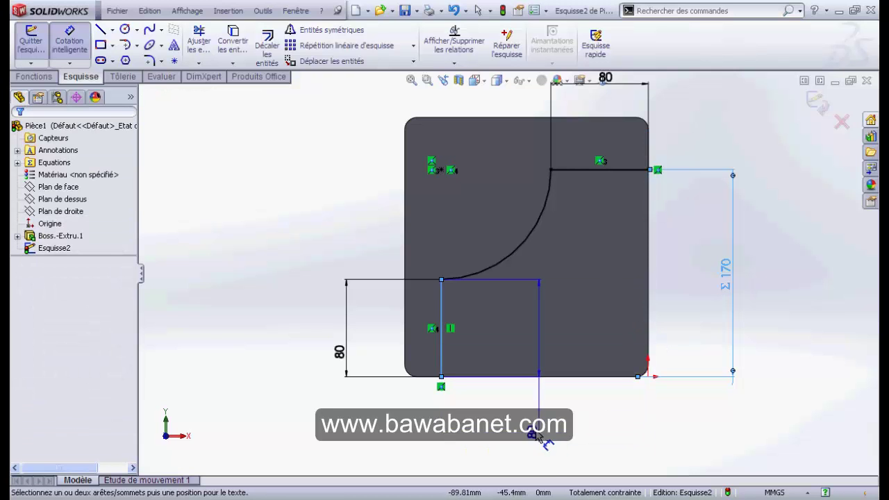
pyautogui.scroll(1, 527, 429)
pyautogui.press('Escape')
pyautogui.press('Escape')
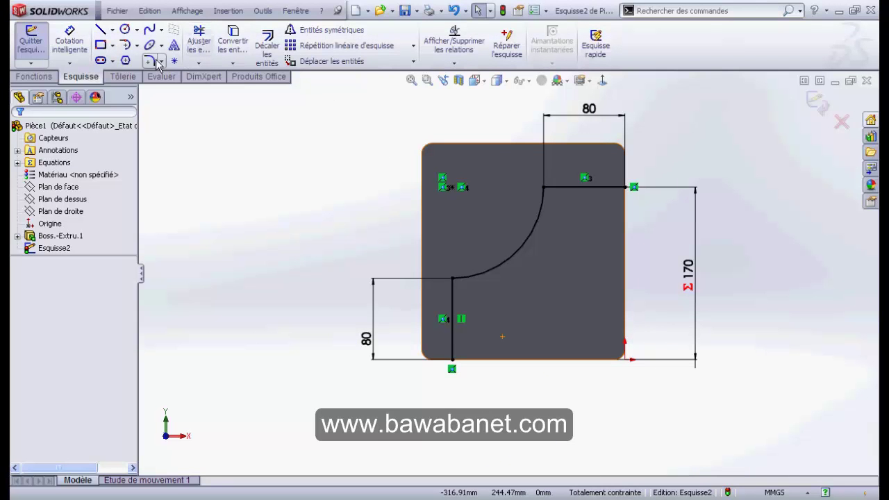
# Offset the line–arc–line wall chain by 15 mm in Esquisse2
pyautogui.click(34, 78)
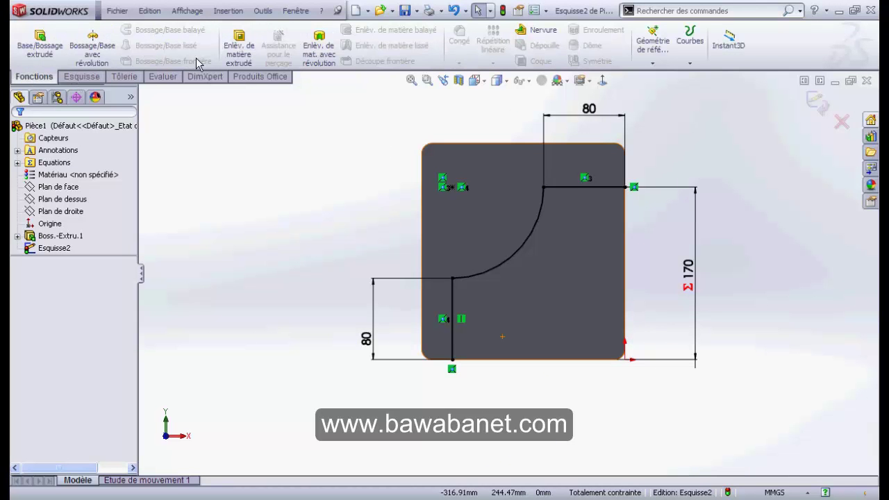
pyautogui.click(82, 77)
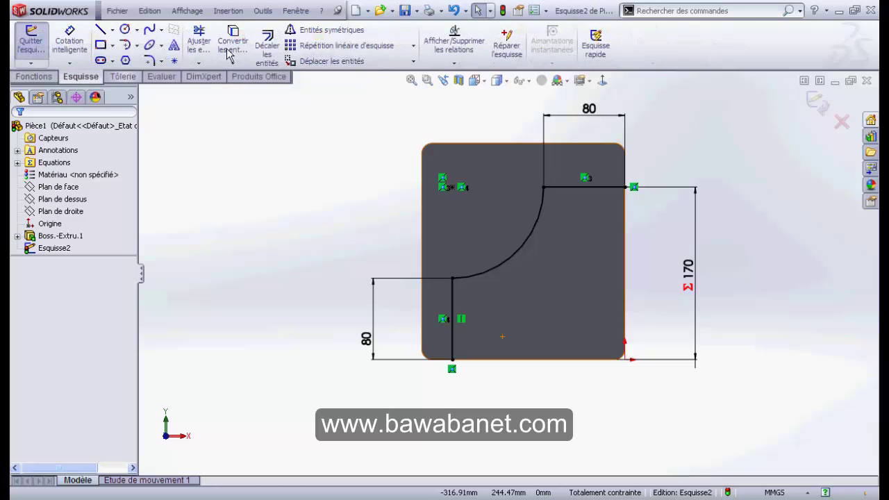
pyautogui.click(268, 49)
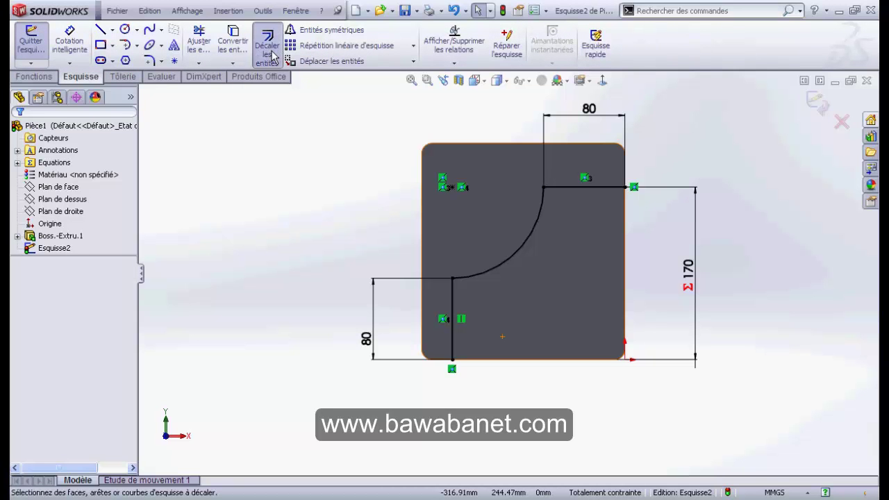
pyautogui.click(453, 337)
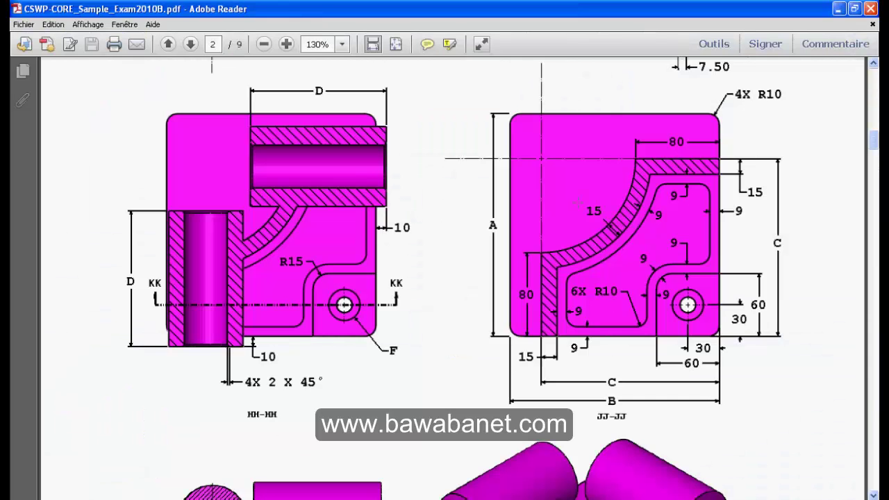
pyautogui.moveTo(577, 201); pyautogui.dragTo(617, 226)
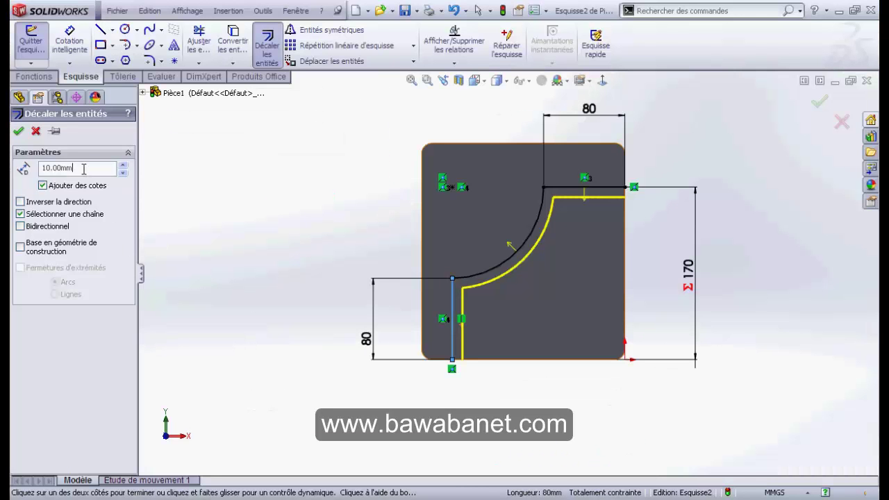
pyautogui.doubleClick(82, 168)
pyautogui.write('15')
pyautogui.press('Return')
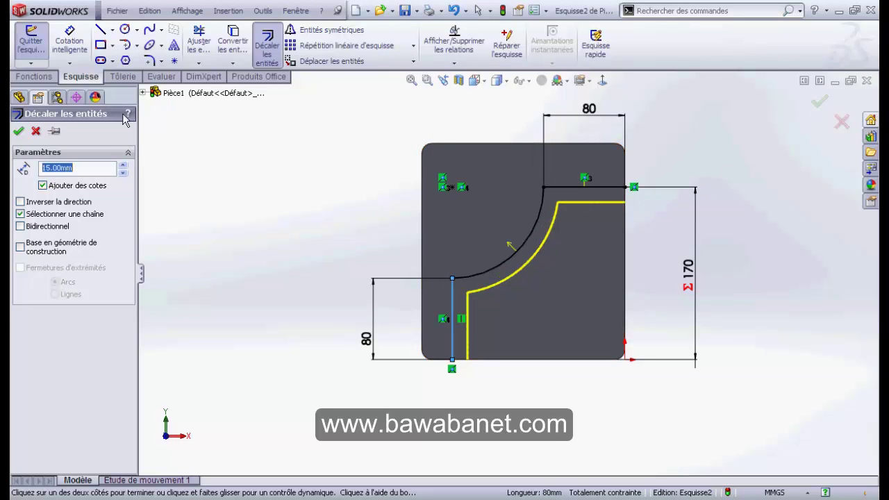
pyautogui.click(18, 131)
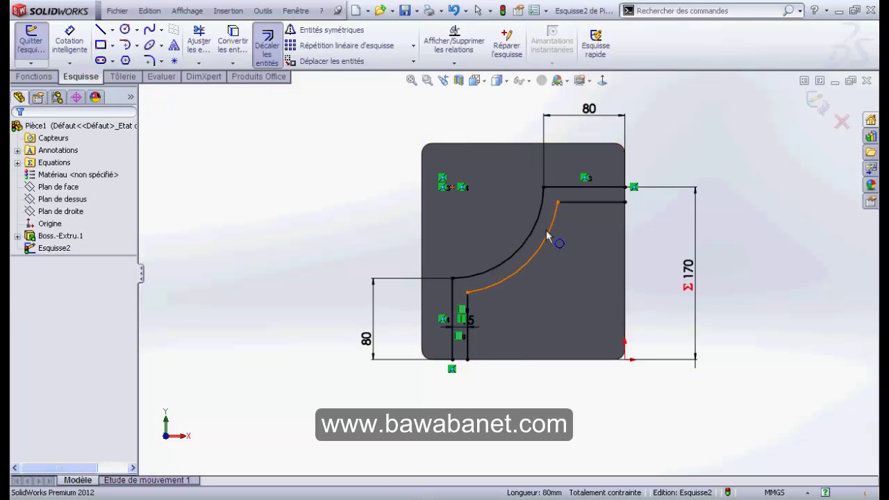
pyautogui.scroll(-1, 597, 201)
# Draw a short vertical line at the wall's upper end and a horizontal line at its bottom end
pyautogui.click(101, 30)
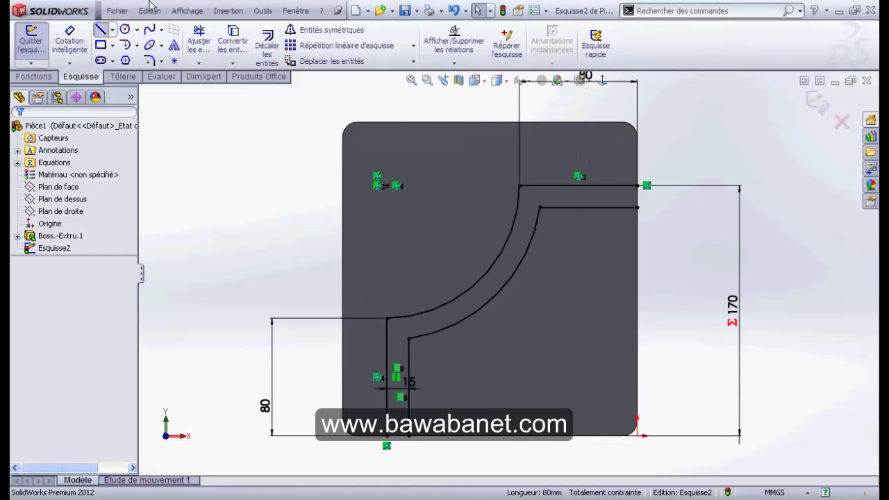
pyautogui.click(638, 185)
pyautogui.click(637, 207)
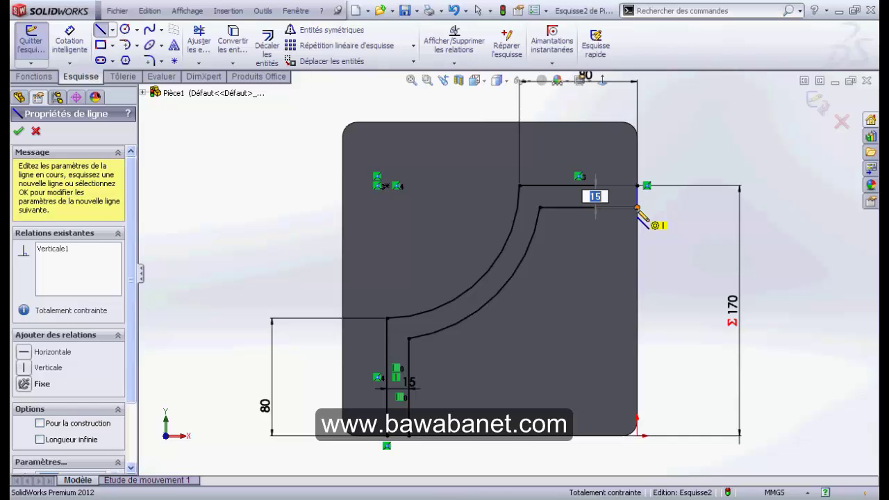
pyautogui.scroll(-1, 500, 344)
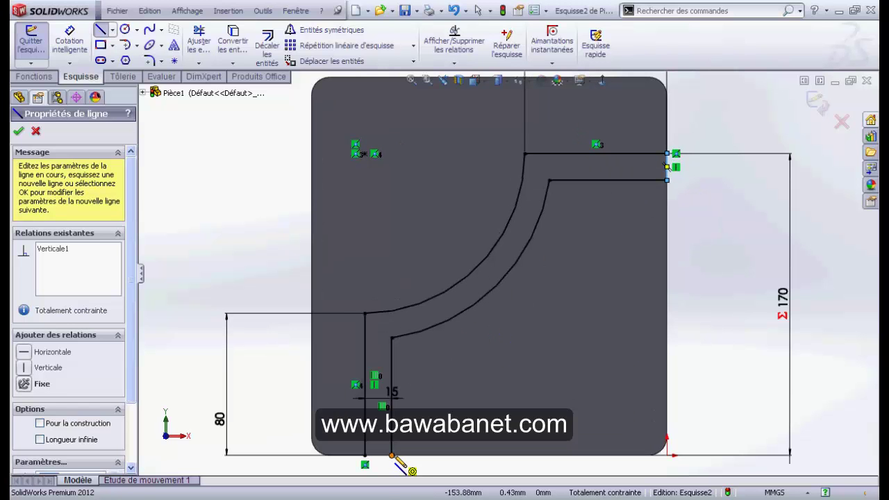
pyautogui.click(364, 454)
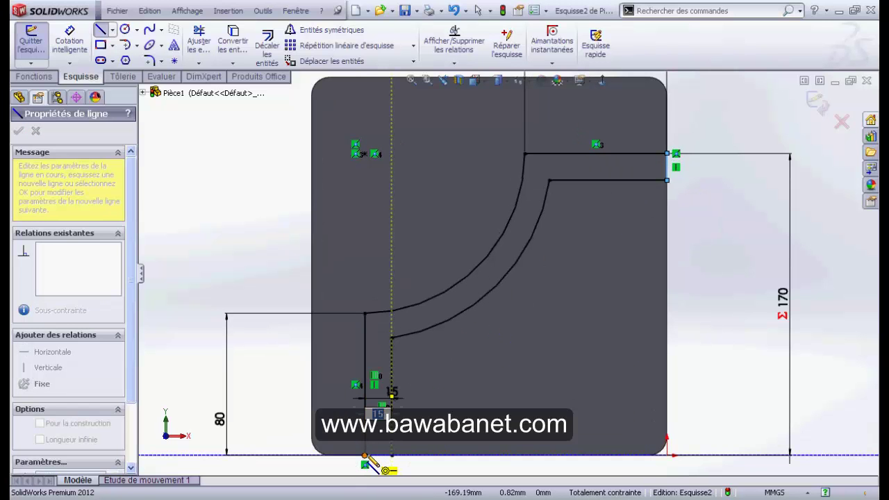
pyautogui.click(392, 455)
pyautogui.scroll(-1, 448, 462)
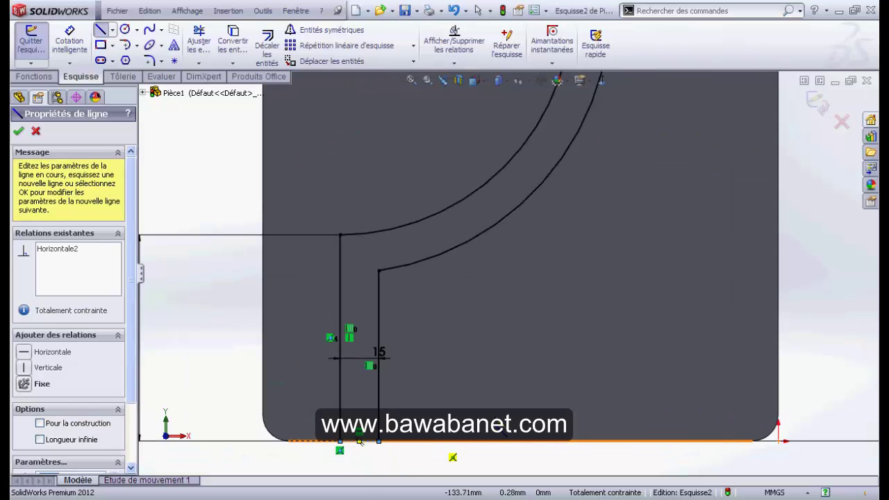
pyautogui.scroll(2, 509, 269)
# Exit the Line tool and bring up the Features commands
pyautogui.rightClick(254, 173)
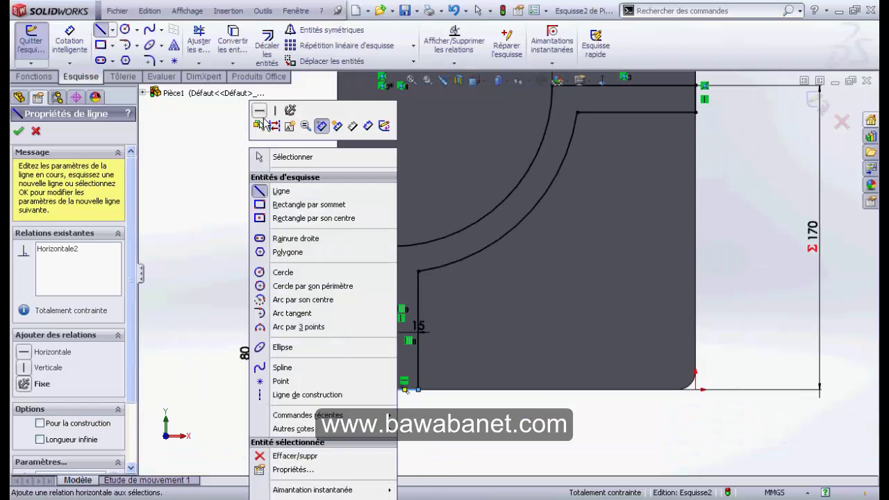
pyautogui.click(285, 157)
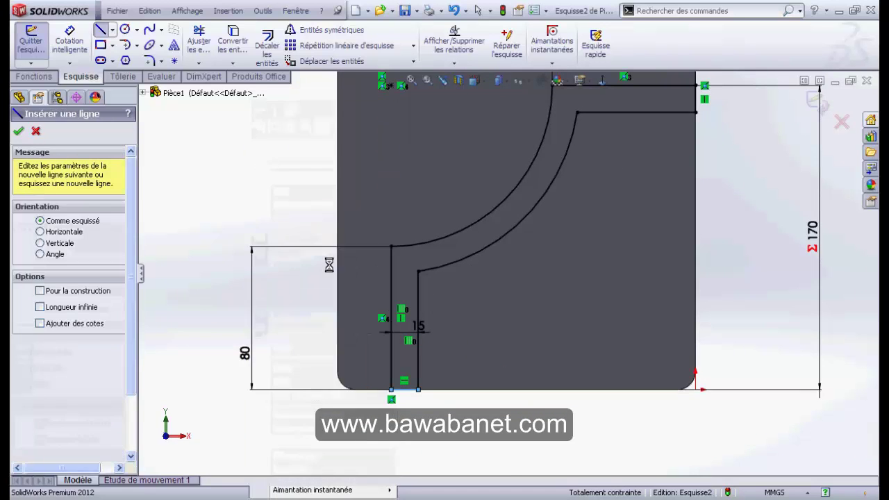
pyautogui.scroll(2, 540, 234)
pyautogui.scroll(-3, 555, 222)
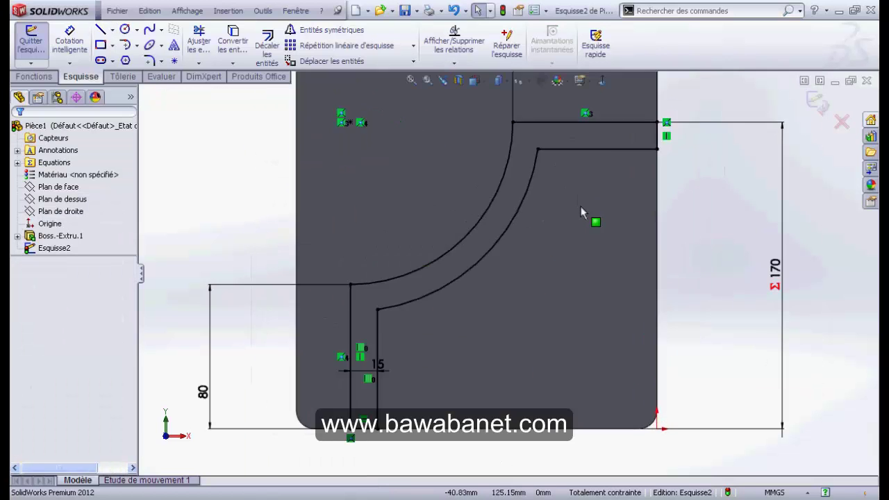
pyautogui.scroll(3, 580, 207)
pyautogui.scroll(-2, 555, 222)
pyautogui.scroll(2, 546, 232)
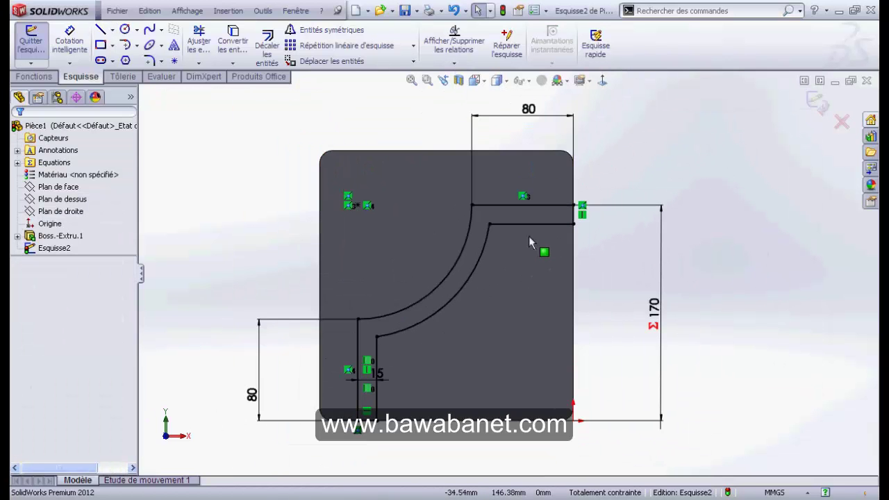
pyautogui.click(33, 77)
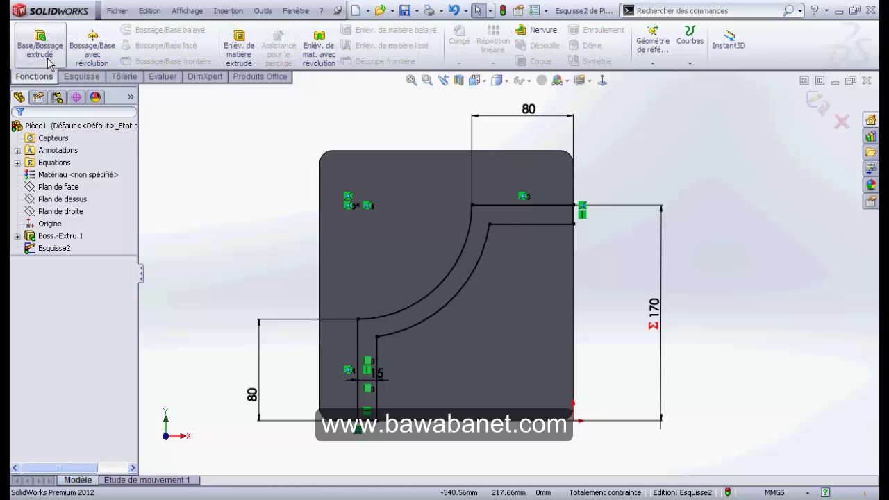
# Extrude the closed wall profile 95 mm to create Boss.-Extru.2
pyautogui.click(42, 53)
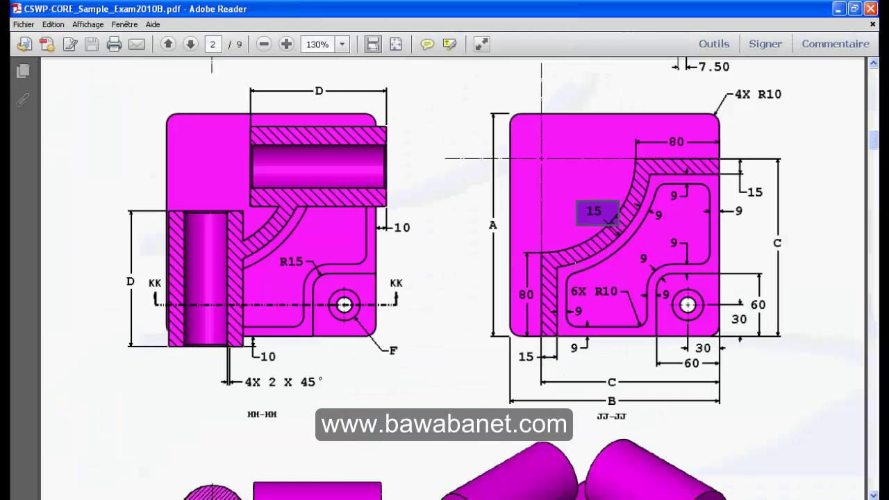
pyautogui.scroll(4, 440, 351)
pyautogui.scroll(2, 440, 351)
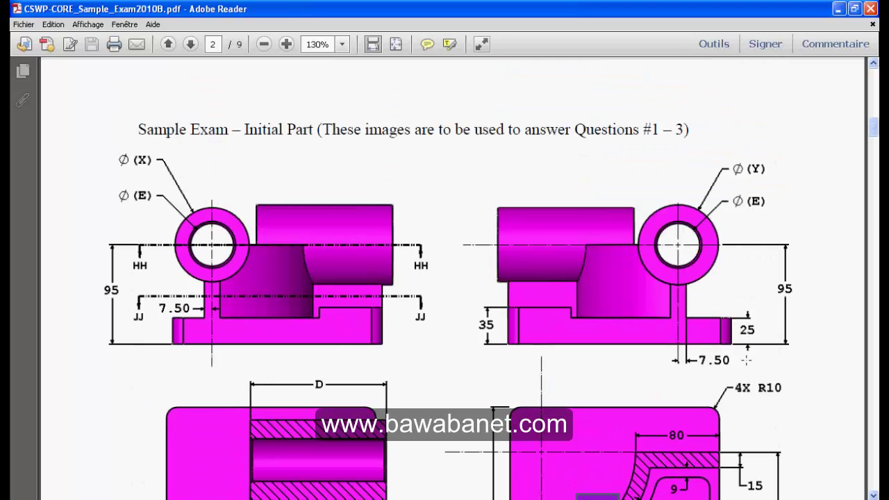
pyautogui.moveTo(802, 295); pyautogui.dragTo(763, 267)
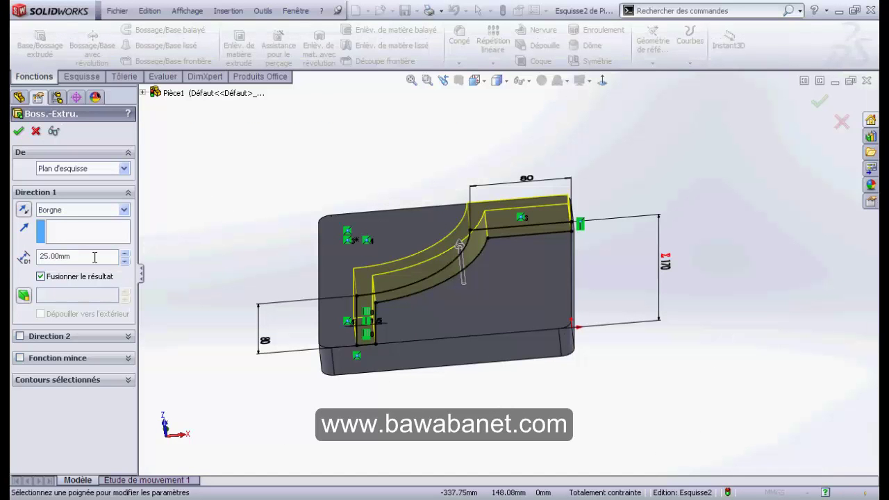
pyautogui.doubleClick(94, 257)
pyautogui.write('95')
pyautogui.click(20, 132)
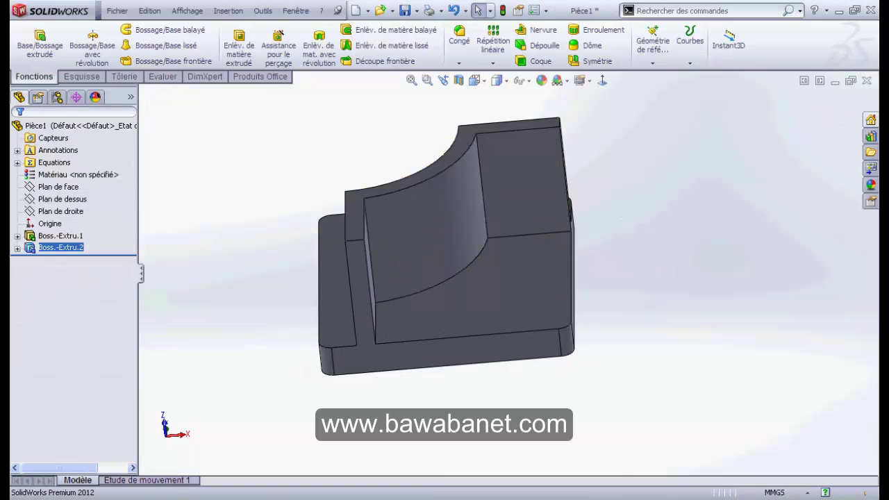
pyautogui.hotkey('alt', 'Tab')
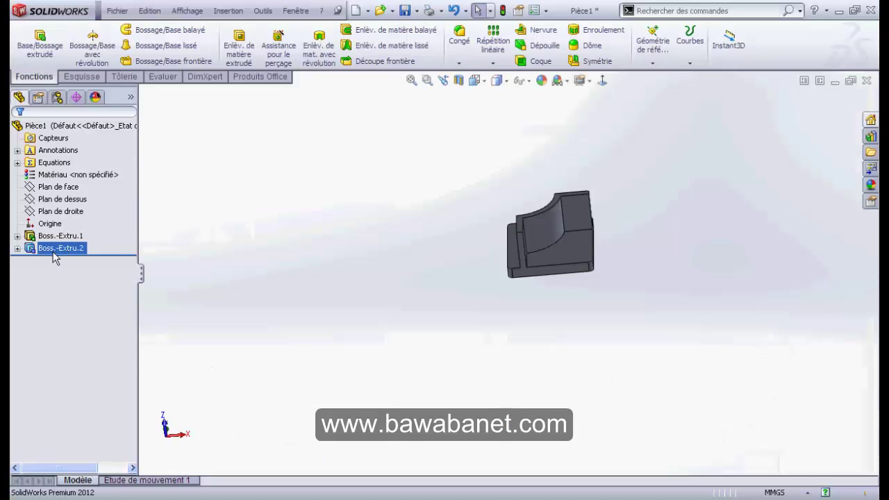
# Change Boss.-Extru.2's depth to 70 mm and orbit the part to inspect the wall
pyautogui.rightClick(56, 247)
pyautogui.click(62, 215)
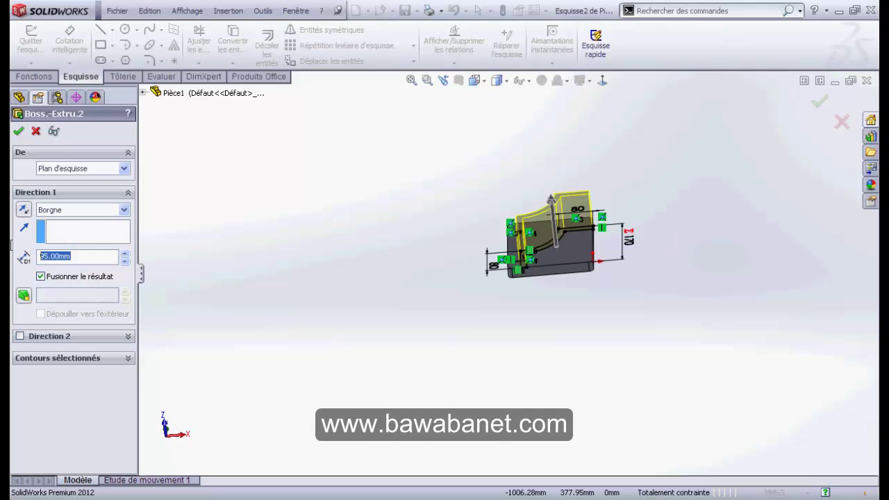
pyautogui.write('70')
pyautogui.press('Return')
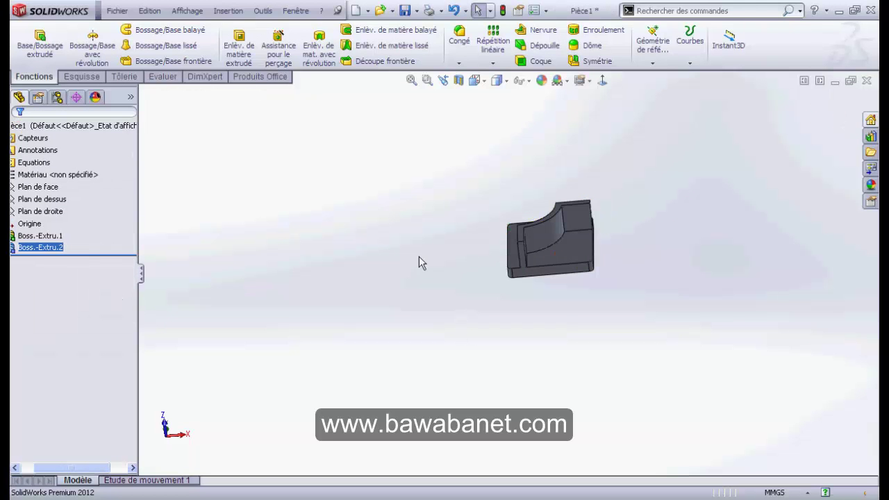
pyautogui.scroll(-3, 669, 257)
pyautogui.scroll(-2, 738, 252)
pyautogui.moveTo(737, 253)
pyautogui.mouseDown(button='middle')
pyautogui.moveTo(530, 366)
pyautogui.moveTo(575, 385)
pyautogui.moveTo(500, 369)
pyautogui.moveTo(486, 375)
pyautogui.mouseUp(button='middle')
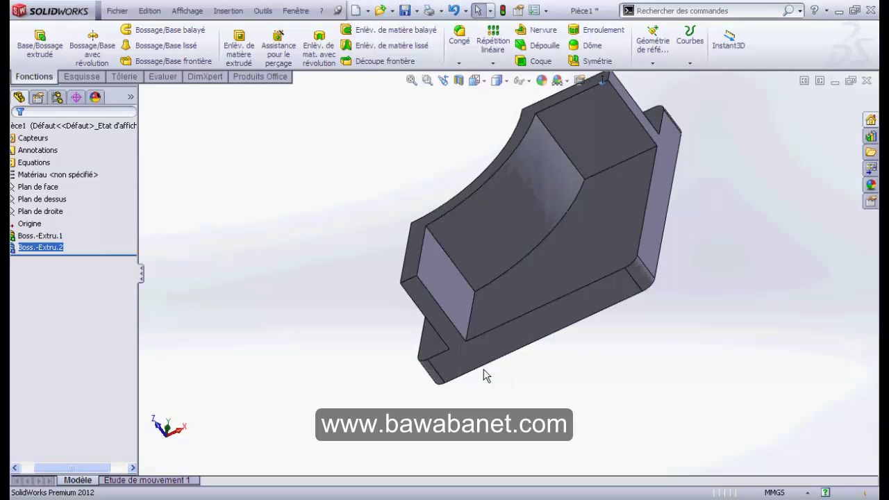
pyautogui.scroll(2, 504, 374)
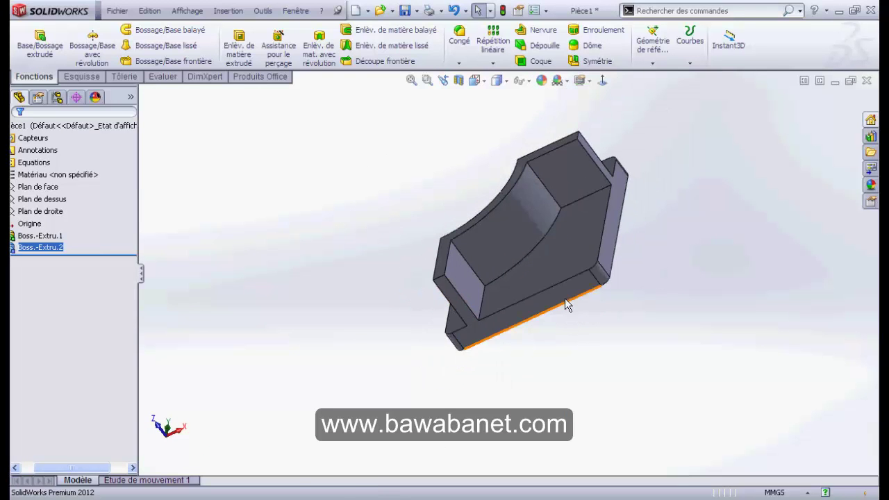
pyautogui.moveTo(573, 318)
pyautogui.mouseDown(button='middle')
pyautogui.moveTo(609, 398)
pyautogui.moveTo(586, 428)
pyautogui.mouseUp(button='middle')
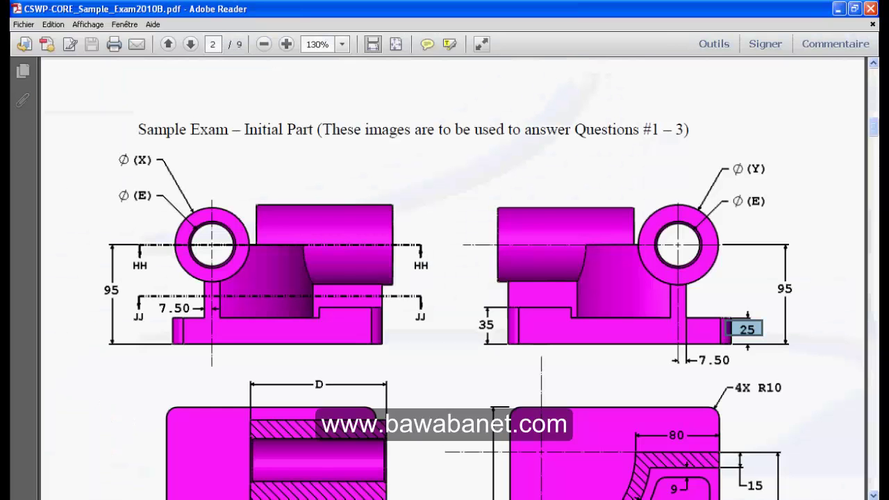
# Scroll page 2 of the exam PDF and highlight the 10 mm dimension on section HH-HH
pyautogui.scroll(-1, 352, 332)
pyautogui.scroll(1, 352, 333)
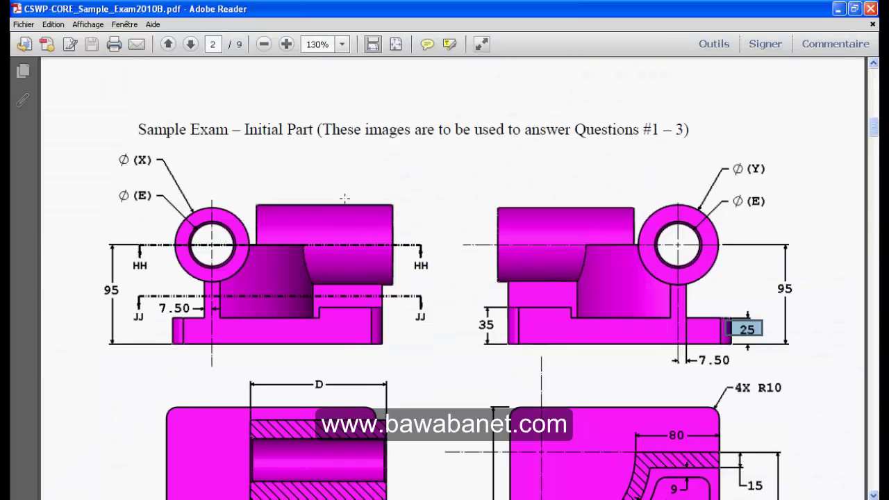
pyautogui.scroll(-4, 520, 383)
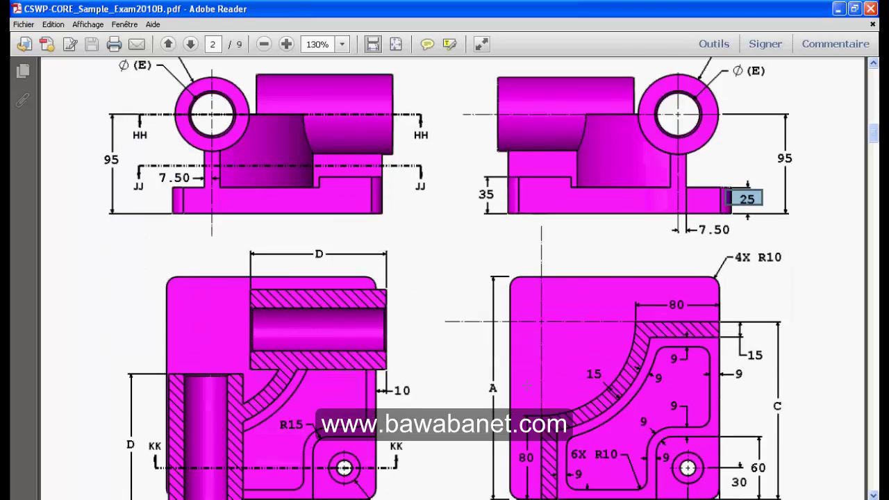
pyautogui.scroll(-4, 527, 399)
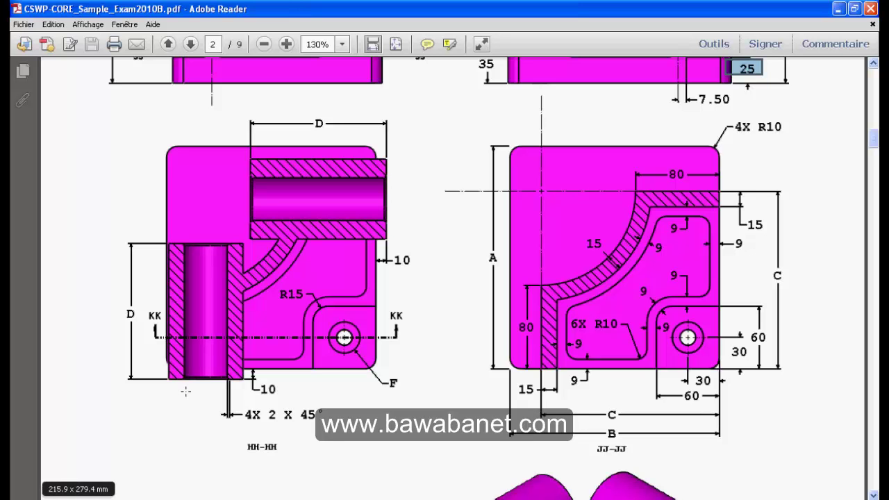
pyautogui.scroll(2, 213, 418)
pyautogui.scroll(3, 219, 415)
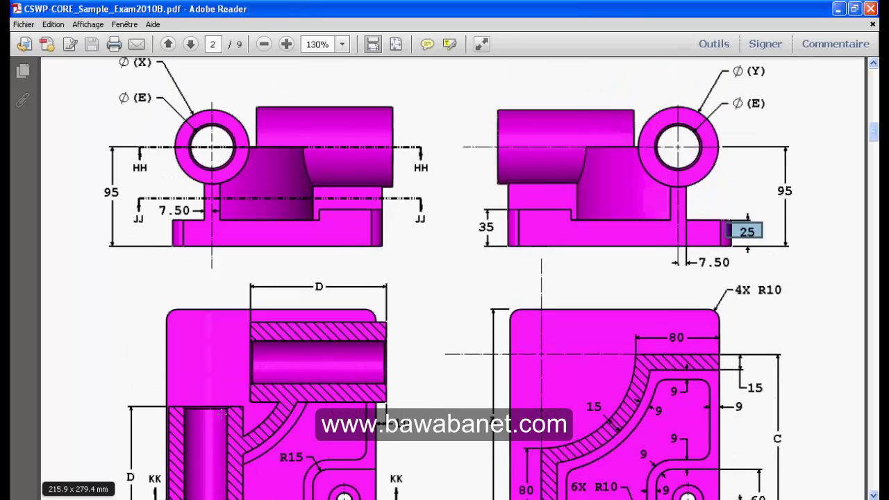
pyautogui.scroll(-3, 220, 414)
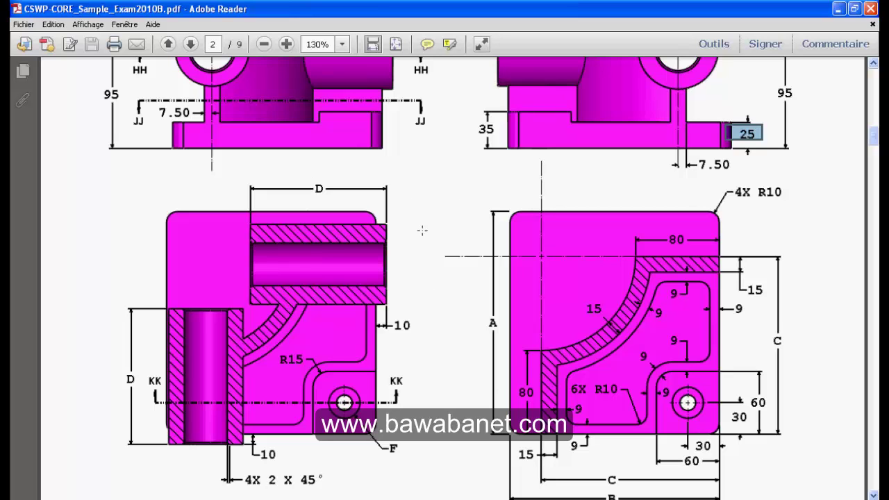
pyautogui.moveTo(424, 353); pyautogui.dragTo(366, 309)
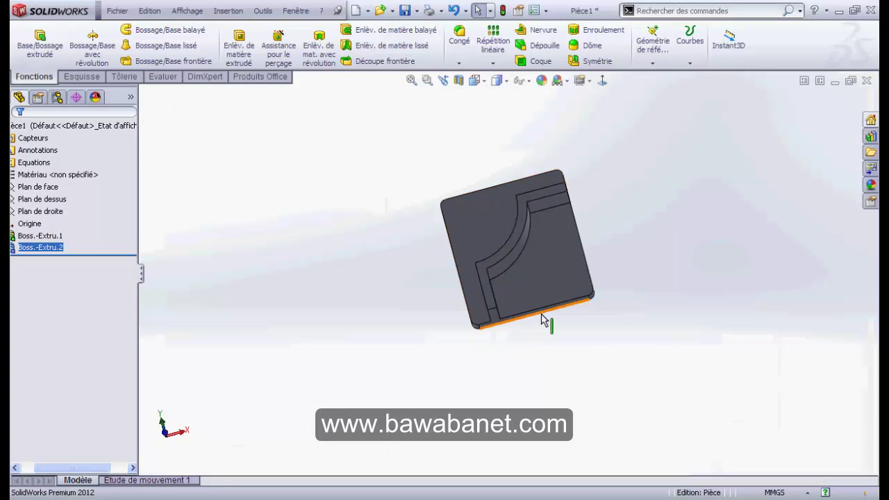
# Turn the view normal to the base plate's front face and show the Reference Geometry list
pyautogui.click(542, 318)
pyautogui.click(540, 309)
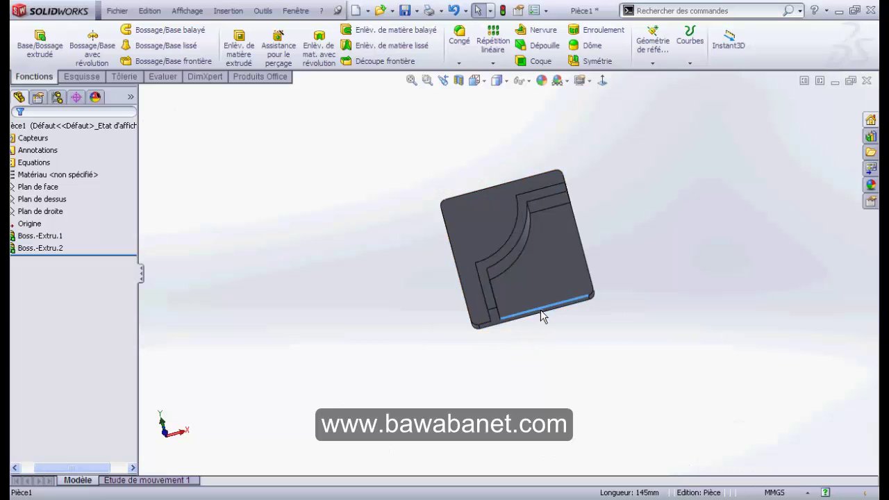
pyautogui.click(602, 80)
pyautogui.click(572, 293)
pyautogui.click(572, 294)
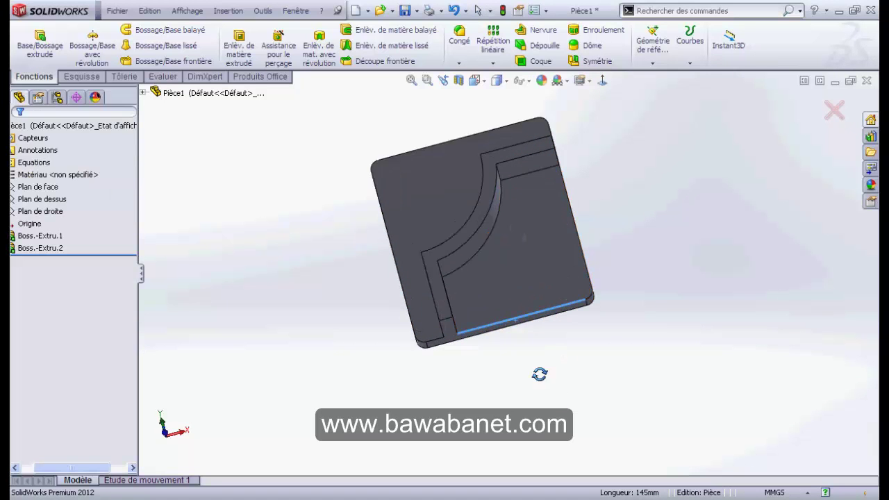
pyautogui.click(521, 314)
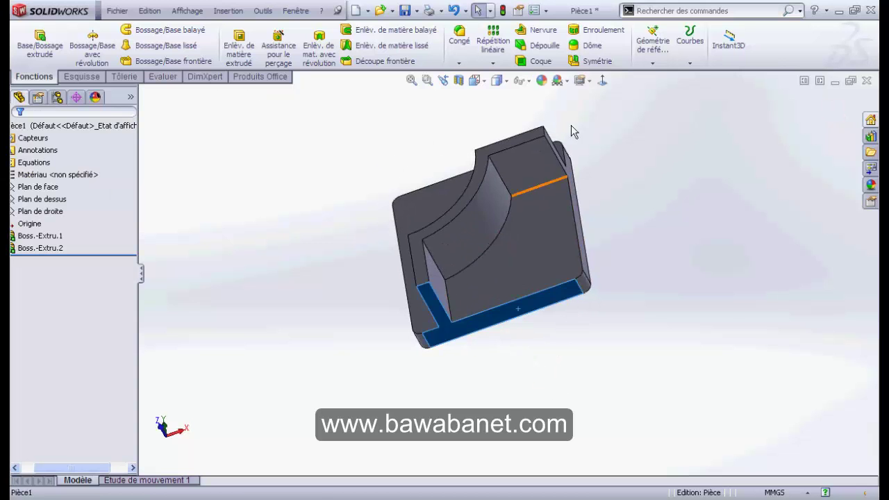
pyautogui.click(601, 81)
pyautogui.click(452, 406)
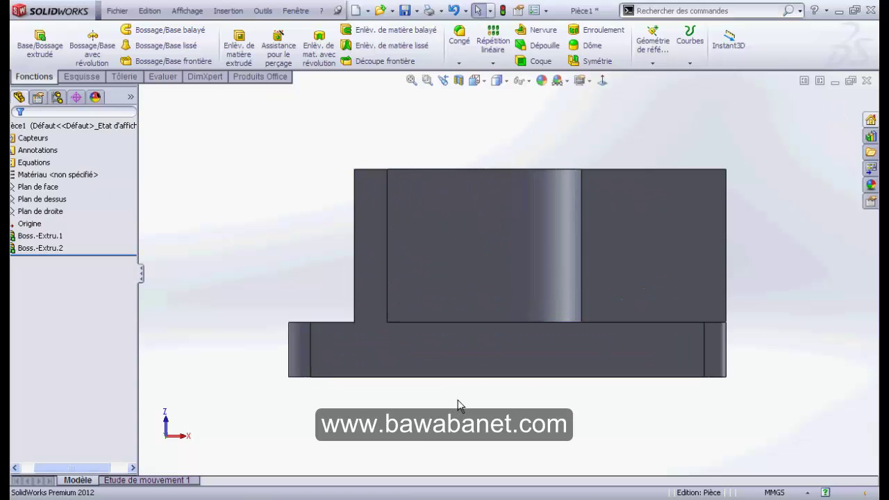
pyautogui.click(654, 54)
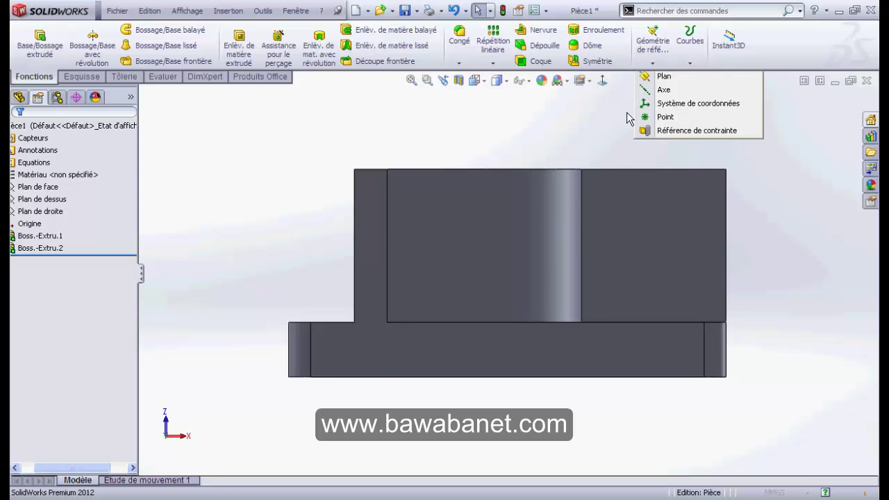
# Create reference plane Plan1 offset 10.00 mm from the part's end face
pyautogui.click(651, 78)
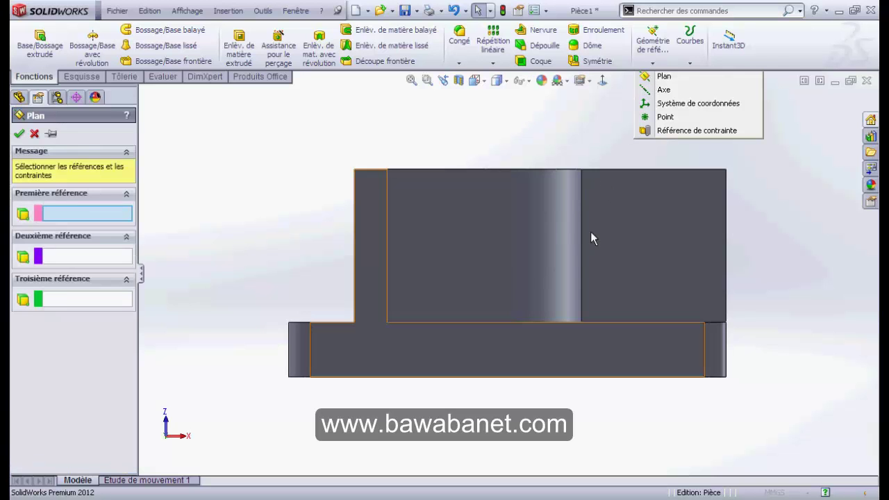
pyautogui.click(591, 234)
pyautogui.moveTo(222, 363)
pyautogui.mouseDown(button='middle')
pyautogui.moveTo(327, 368)
pyautogui.moveTo(317, 370)
pyautogui.moveTo(324, 383)
pyautogui.mouseUp(button='middle')
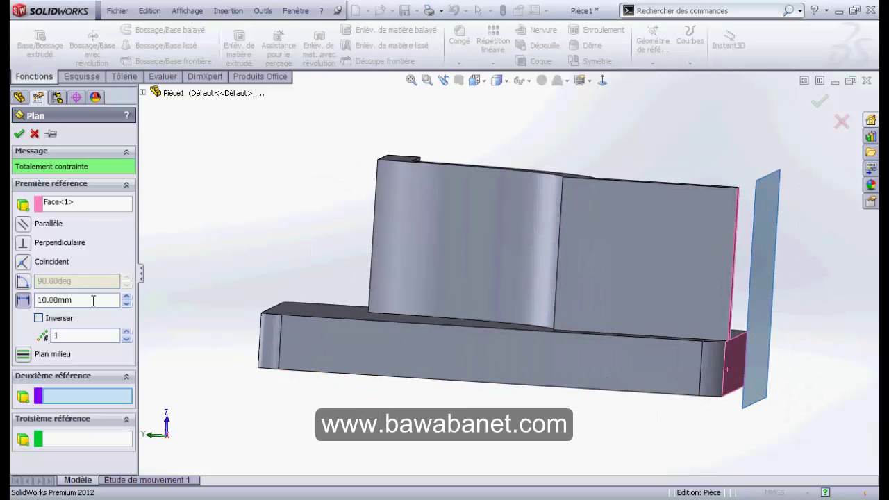
pyautogui.click(68, 299)
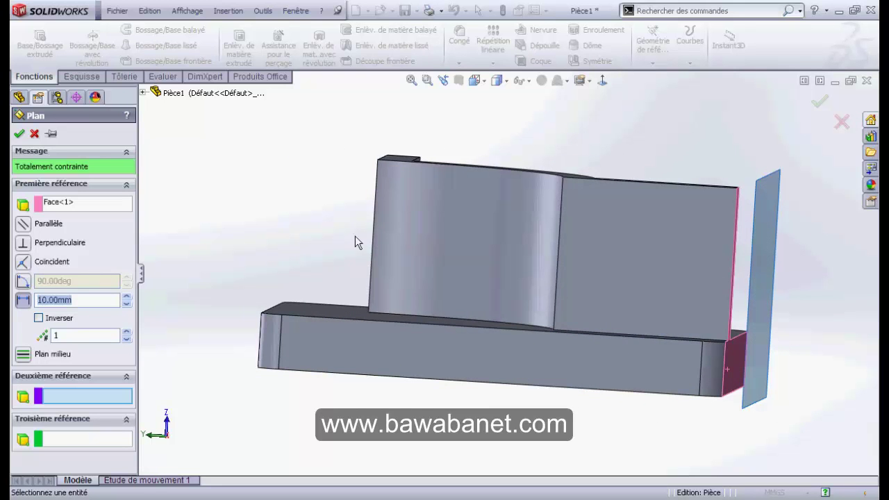
pyautogui.click(818, 103)
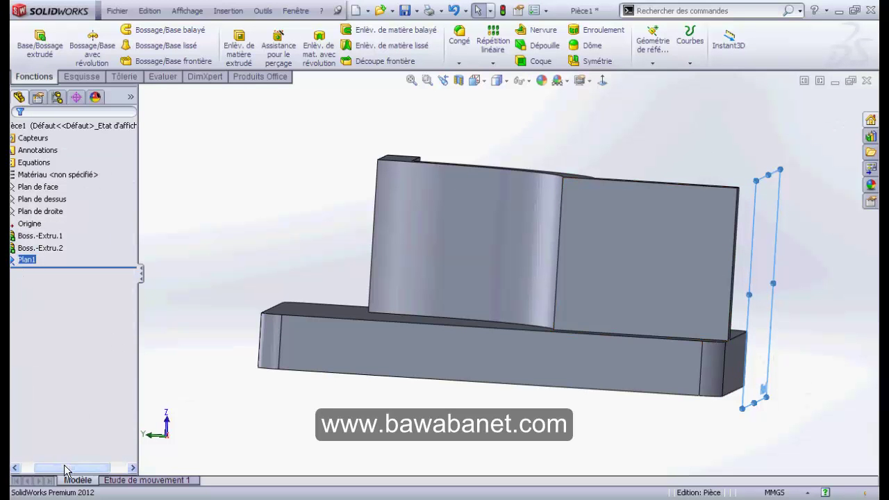
pyautogui.moveTo(65, 467); pyautogui.dragTo(52, 467)
# View Plan1 face-on from both sides, then orbit the part into a tilted 3D view
pyautogui.rightClick(44, 260)
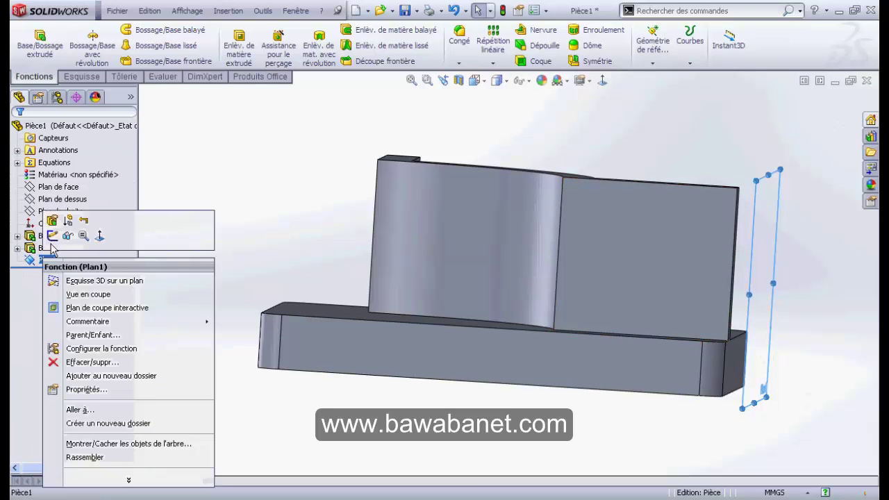
pyautogui.click(99, 238)
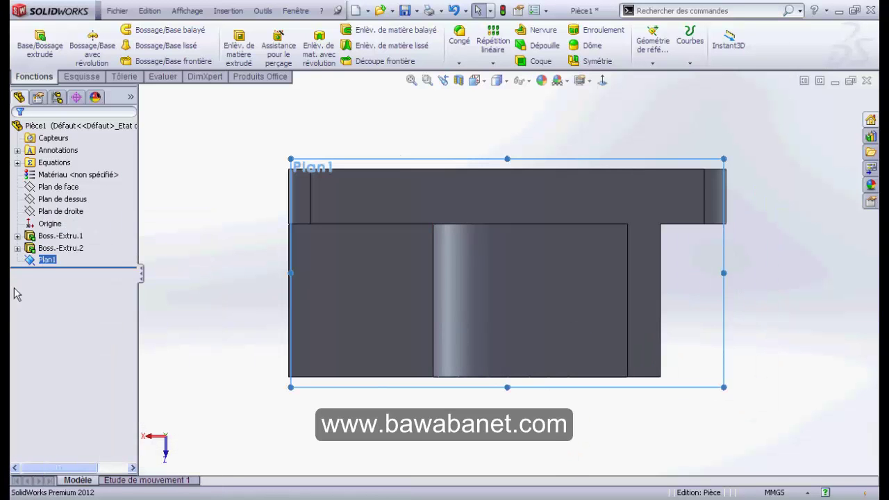
pyautogui.rightClick(44, 260)
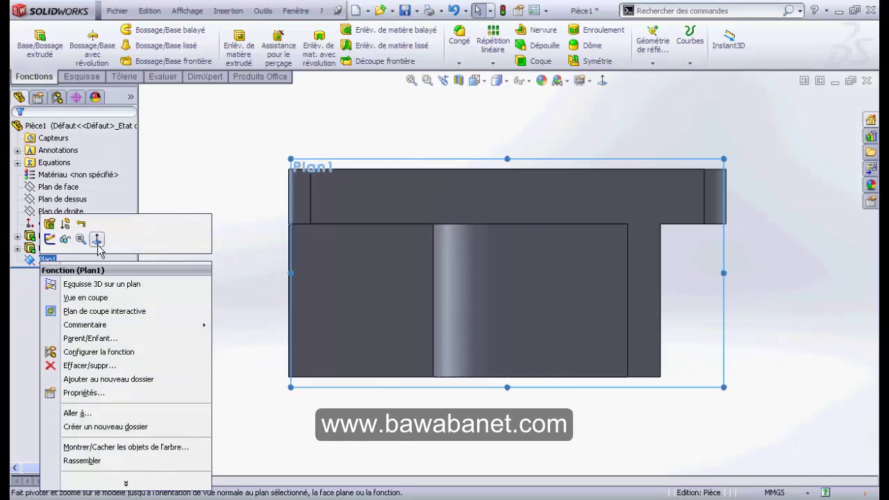
pyautogui.click(98, 239)
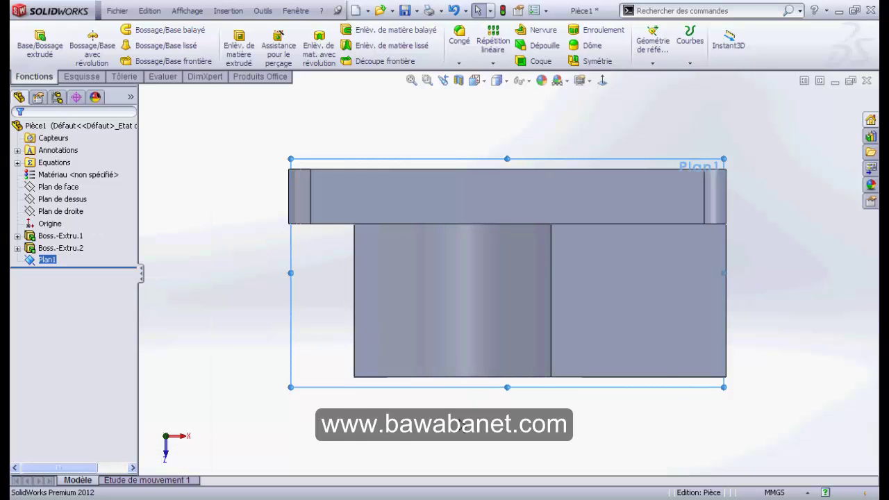
pyautogui.moveTo(463, 425); pyautogui.dragTo(479, 243, button='middle')
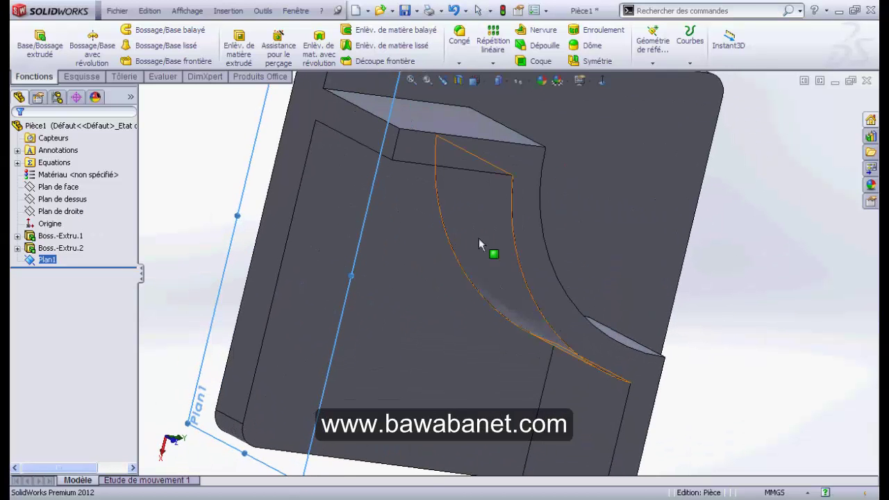
pyautogui.moveTo(308, 341)
pyautogui.mouseDown(button='middle')
pyautogui.moveTo(507, 368)
pyautogui.moveTo(476, 338)
pyautogui.mouseUp(button='middle')
# Look straight at the plate's long side face, then select Plan1 for renaming
pyautogui.click(455, 316)
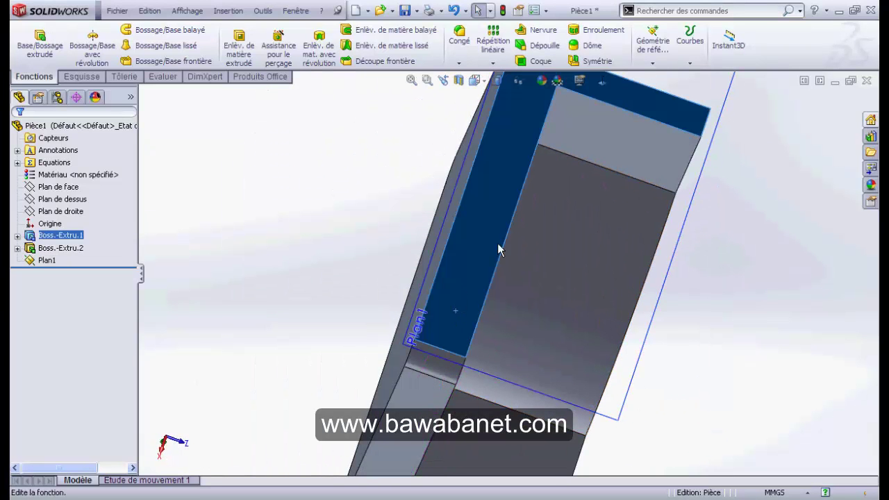
pyautogui.click(600, 82)
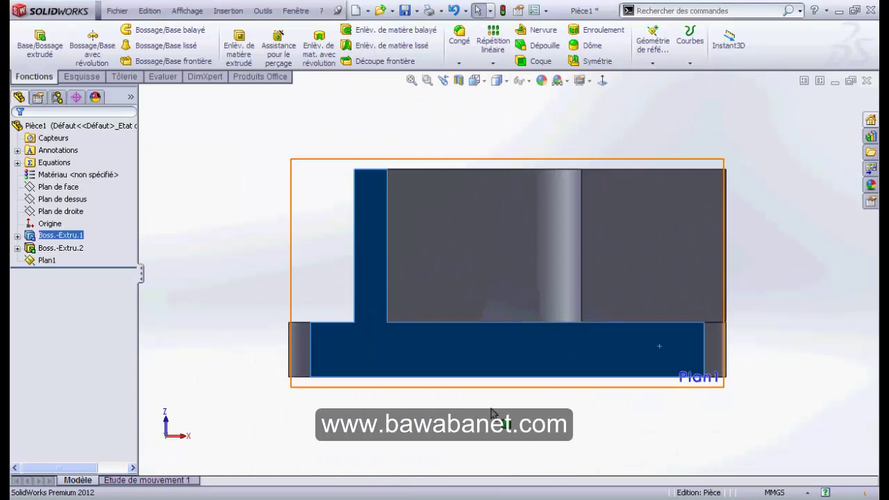
pyautogui.click(312, 254)
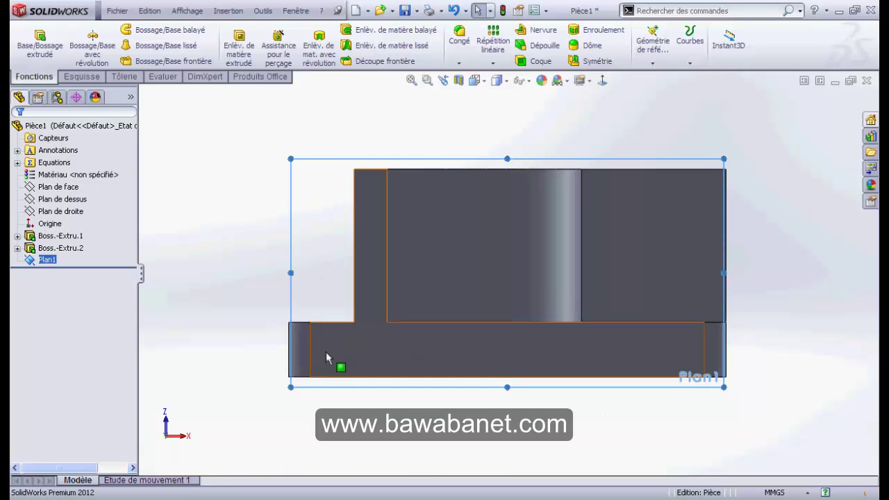
pyautogui.press('F2')
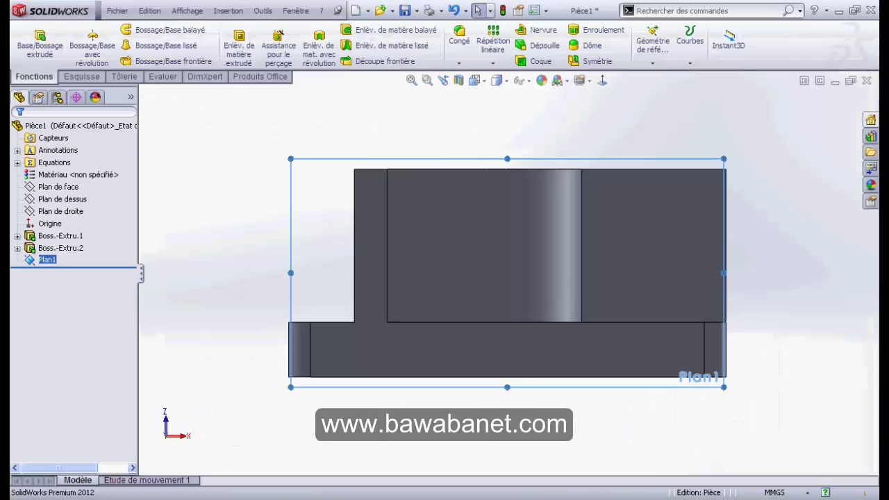
pyautogui.hotkey('alt', 'Tab')
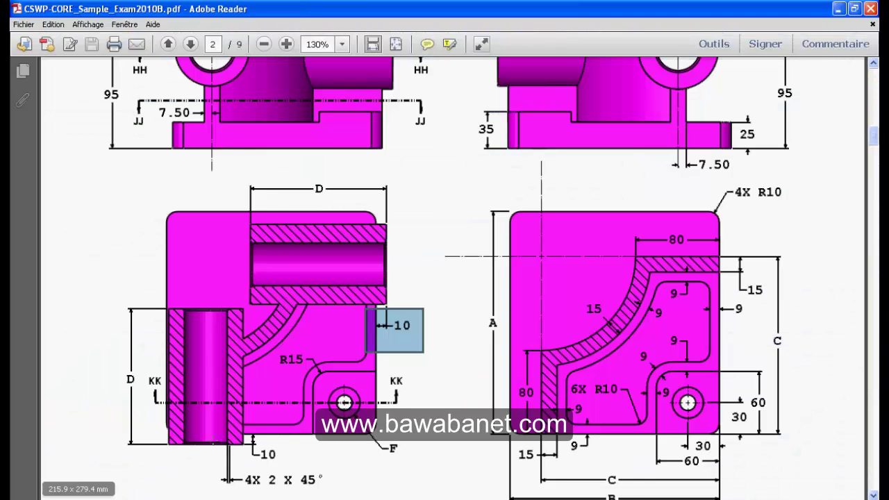
pyautogui.scroll(4, 237, 454)
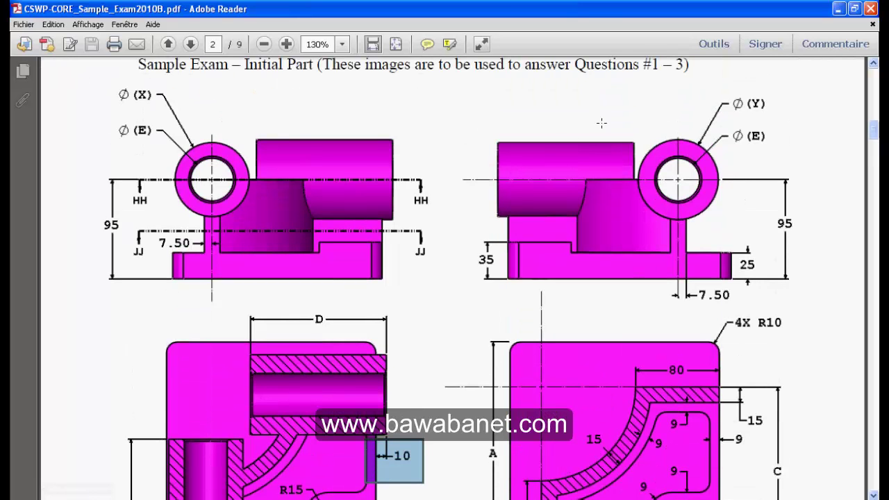
pyautogui.scroll(-3, 466, 280)
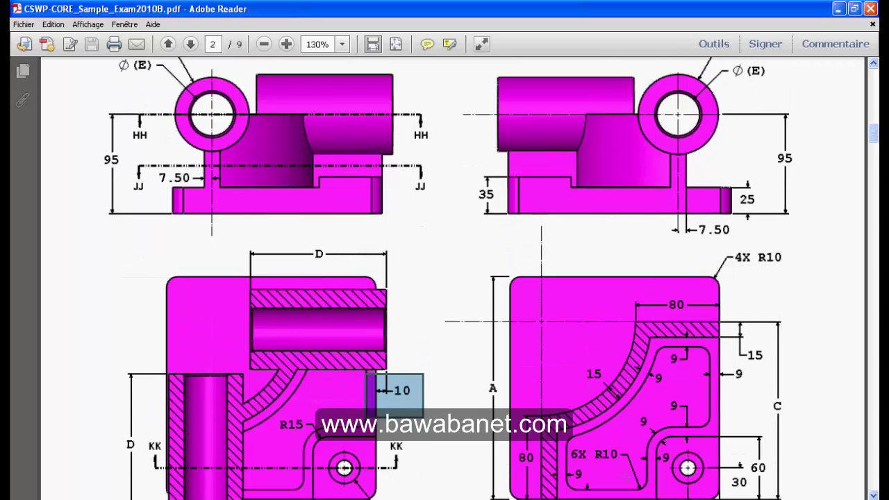
pyautogui.scroll(-2, 626, 473)
pyautogui.scroll(1, 626, 473)
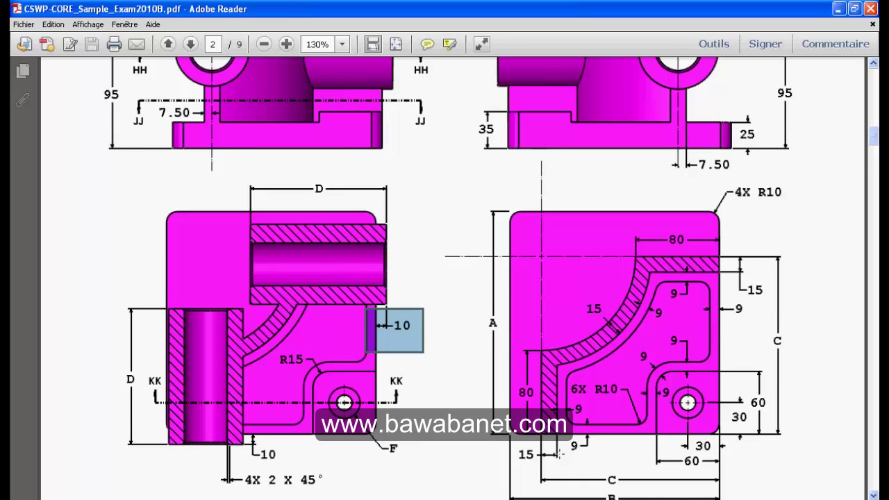
pyautogui.scroll(1, 538, 443)
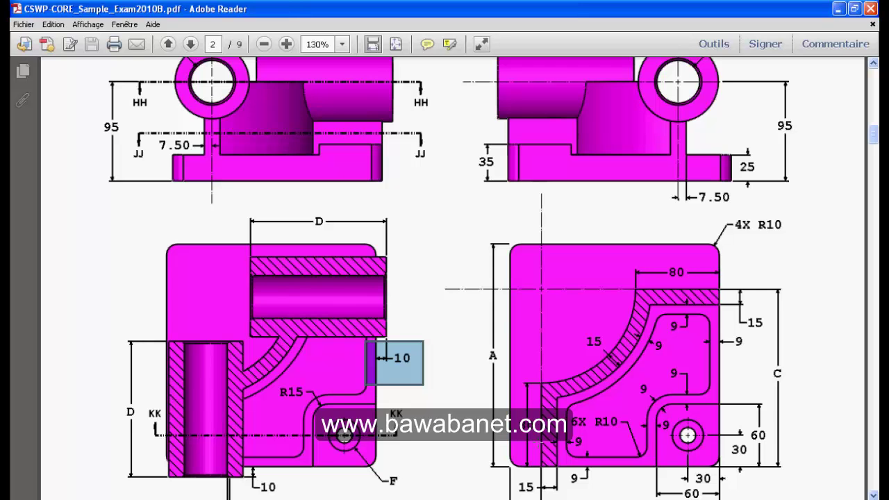
# Scroll through page 2 of the CSWP exam drawing to review its views and dimensions
pyautogui.scroll(1, 492, 279)
pyautogui.scroll(1, 492, 278)
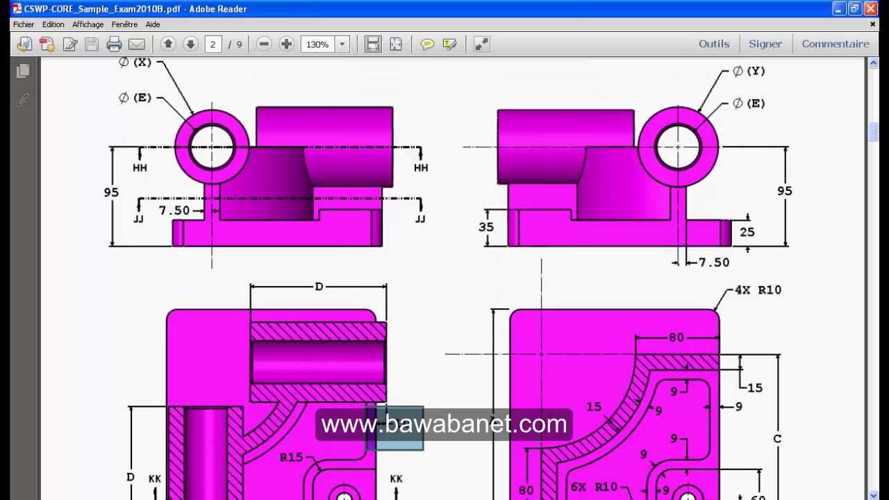
pyautogui.scroll(-1, 492, 279)
pyautogui.scroll(-1, 492, 278)
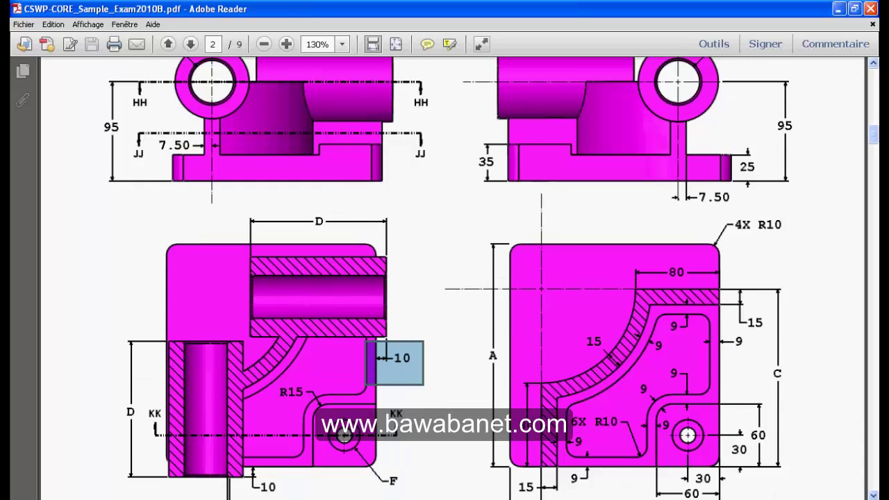
pyautogui.scroll(1, 492, 278)
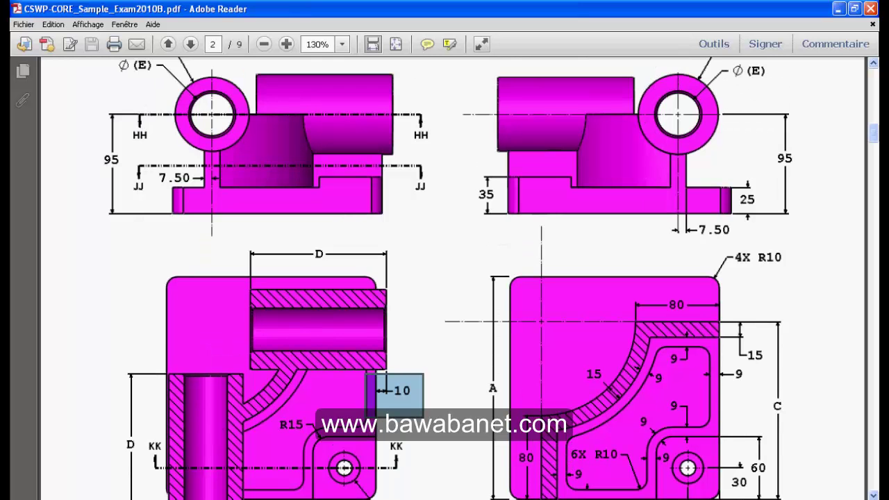
pyautogui.scroll(-1, 491, 278)
pyautogui.scroll(-1, 491, 279)
pyautogui.scroll(-2, 491, 278)
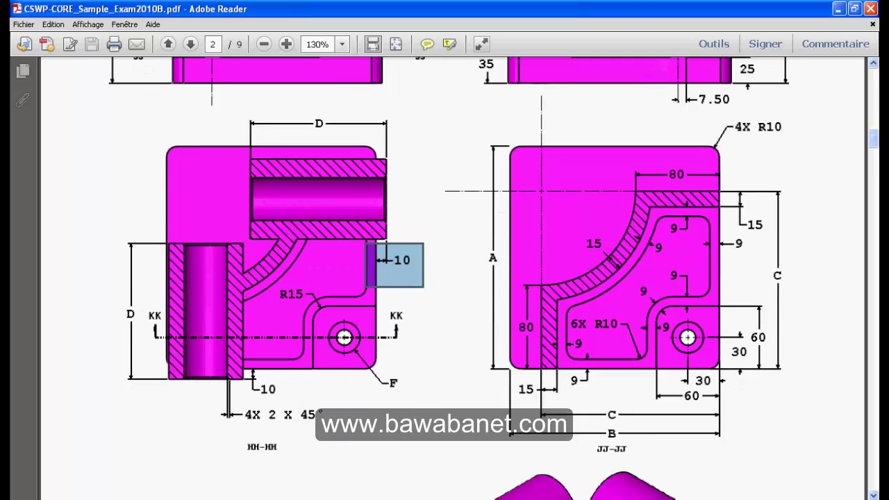
pyautogui.scroll(3, 492, 278)
pyautogui.scroll(2, 491, 278)
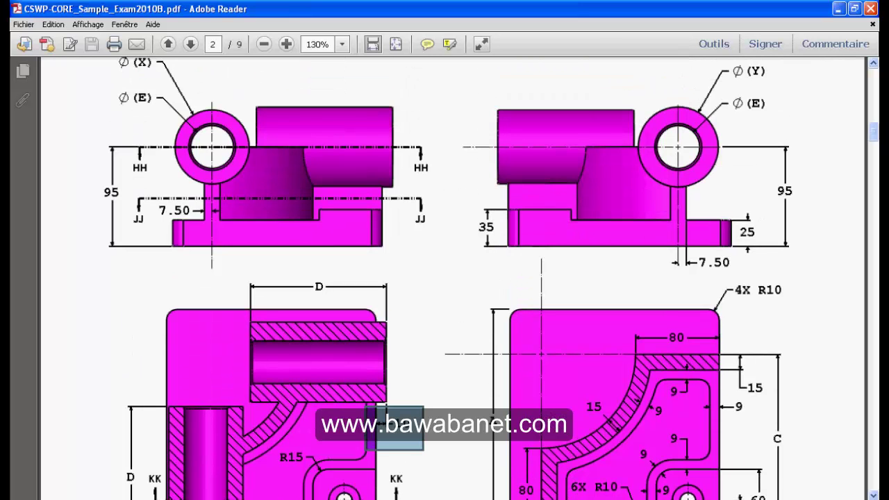
pyautogui.scroll(-2, 491, 278)
pyautogui.scroll(1, 492, 278)
pyautogui.scroll(-3, 491, 278)
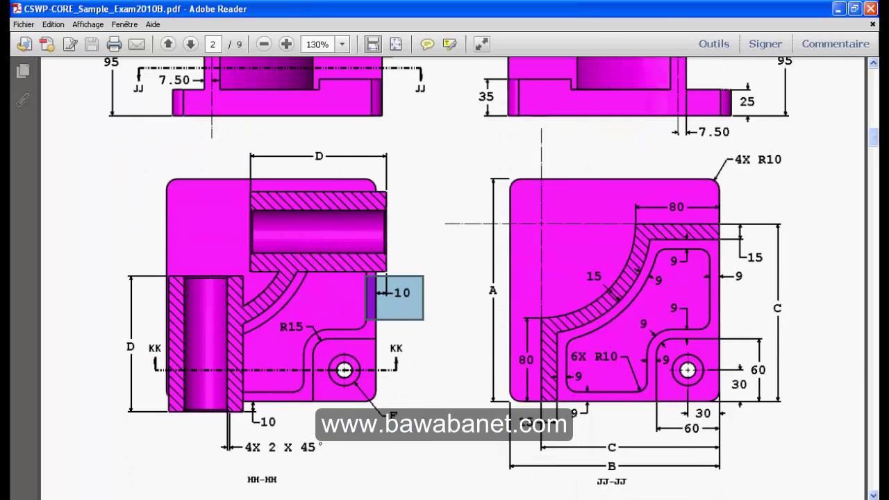
pyautogui.scroll(2, 445, 278)
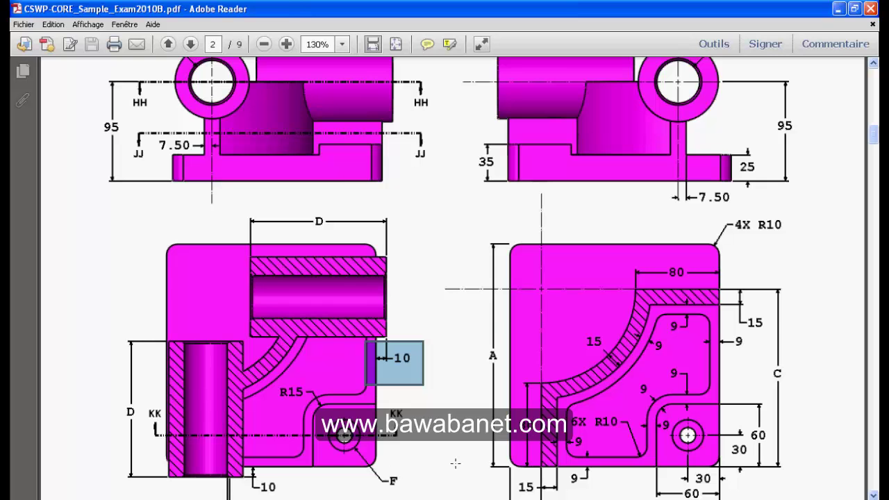
pyautogui.scroll(1, 444, 277)
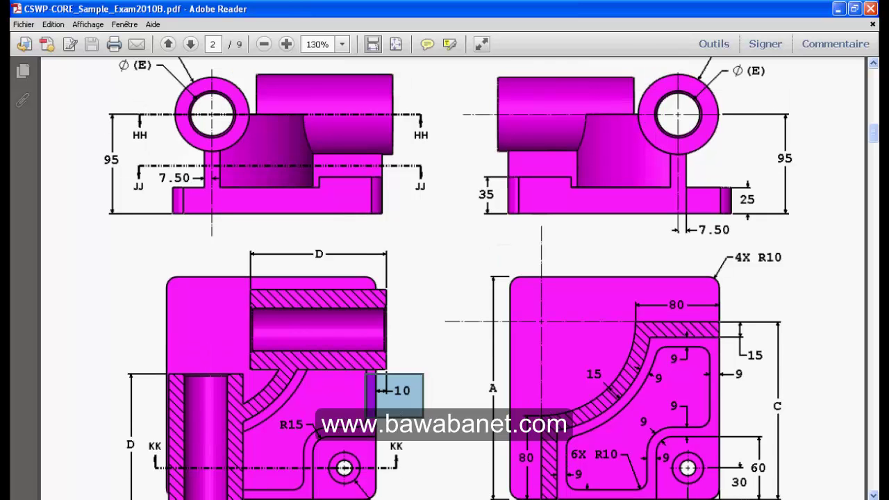
pyautogui.scroll(1, 444, 277)
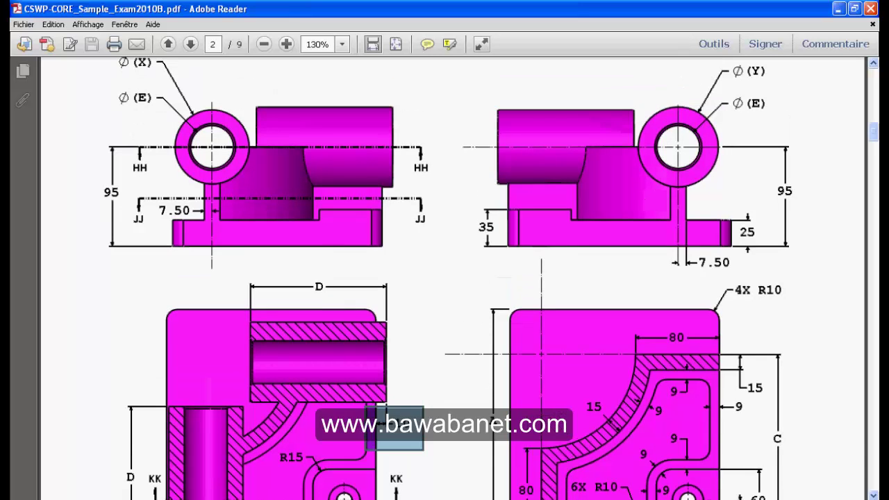
pyautogui.scroll(1, 444, 278)
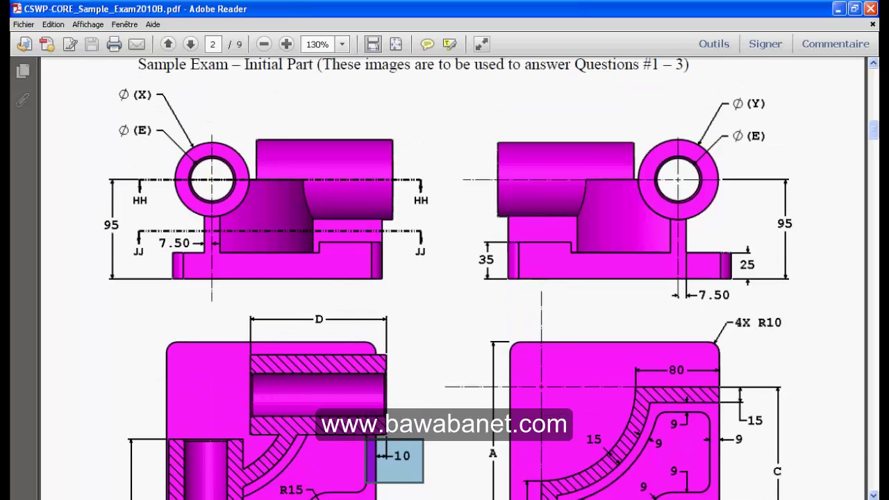
# Examine the drawing's details, including the (X) diameter label, then orbit the SolidWorks part to an angled view
pyautogui.hotkey('ctrl', 'a')
pyautogui.scroll(-5, 251, 113)
pyautogui.scroll(1, 251, 113)
pyautogui.scroll(1, 251, 113)
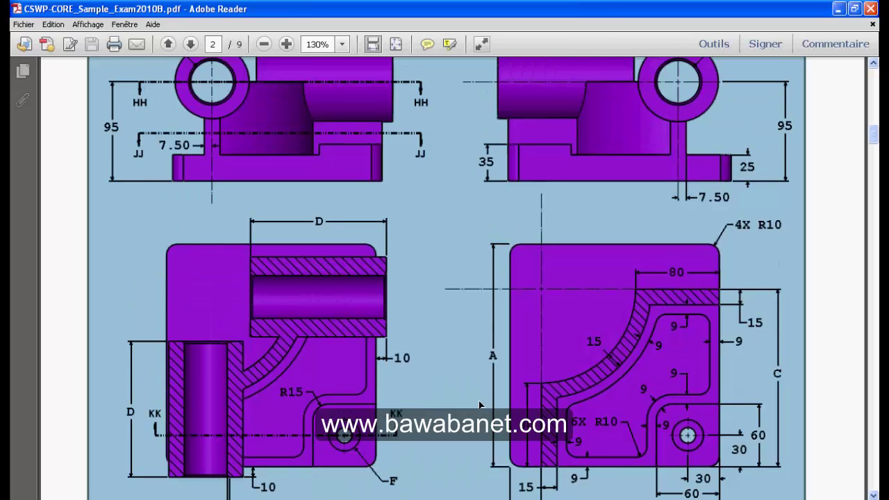
pyautogui.scroll(2, 252, 113)
pyautogui.scroll(2, 157, 160)
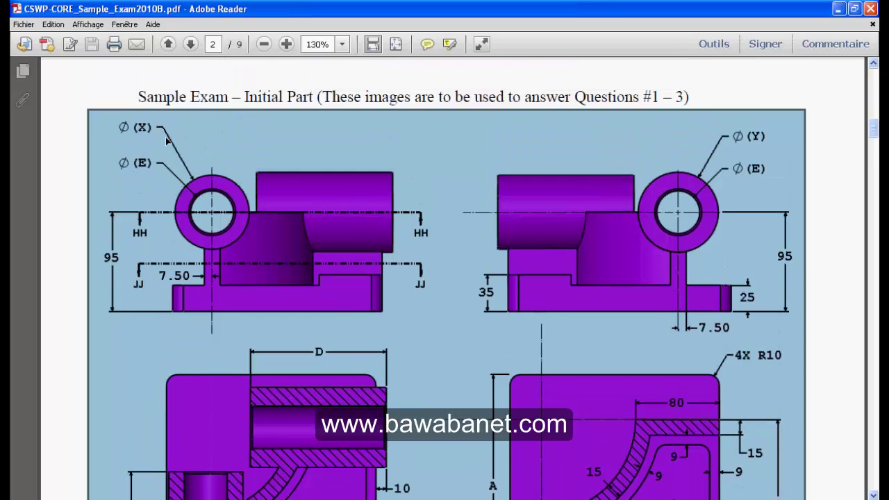
pyautogui.click(167, 141)
pyautogui.scroll(-3, 166, 141)
pyautogui.scroll(-1, 166, 141)
pyautogui.scroll(-1, 167, 141)
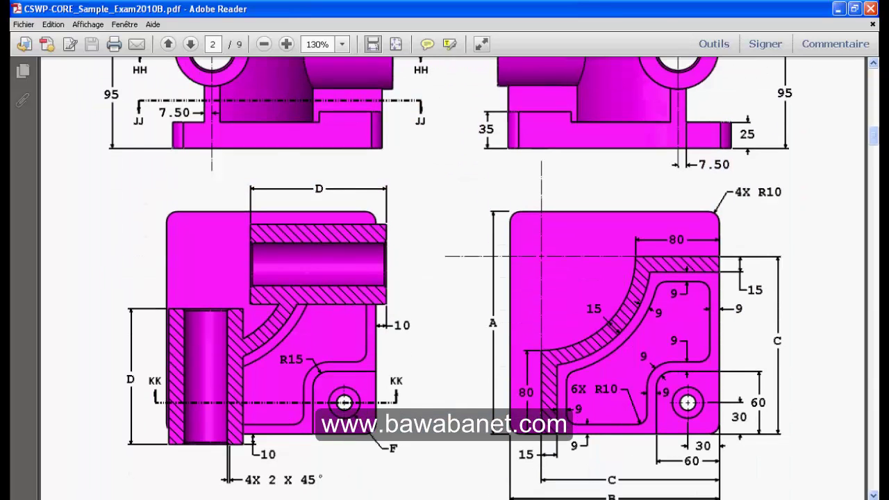
pyautogui.scroll(4, 142, 94)
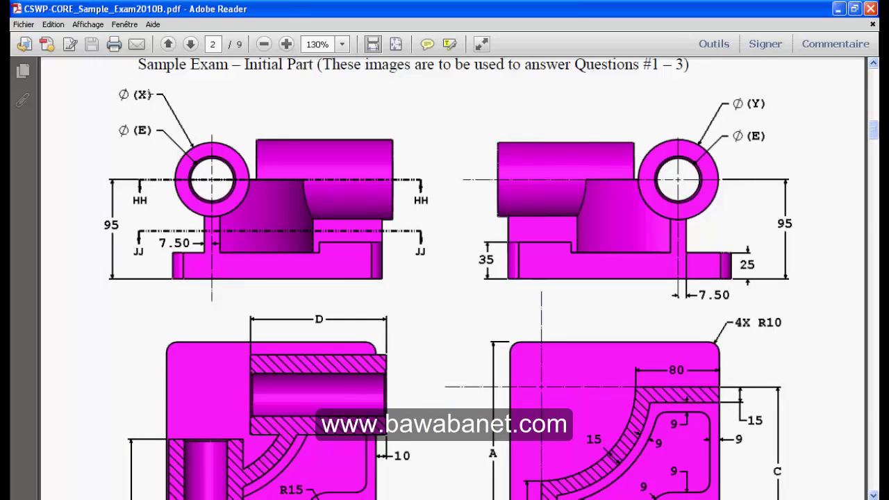
pyautogui.doubleClick(134, 95)
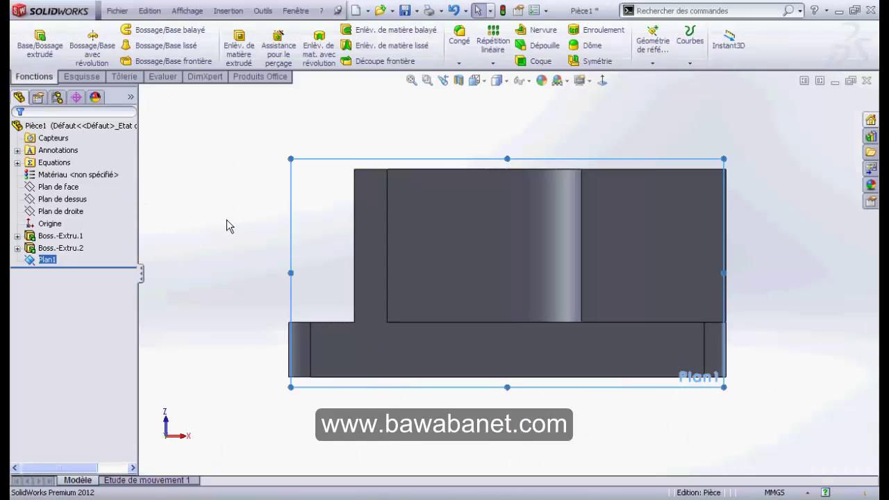
pyautogui.moveTo(229, 226)
pyautogui.mouseDown(button='middle')
pyautogui.moveTo(223, 302)
pyautogui.moveTo(362, 372)
pyautogui.mouseUp(button='middle')
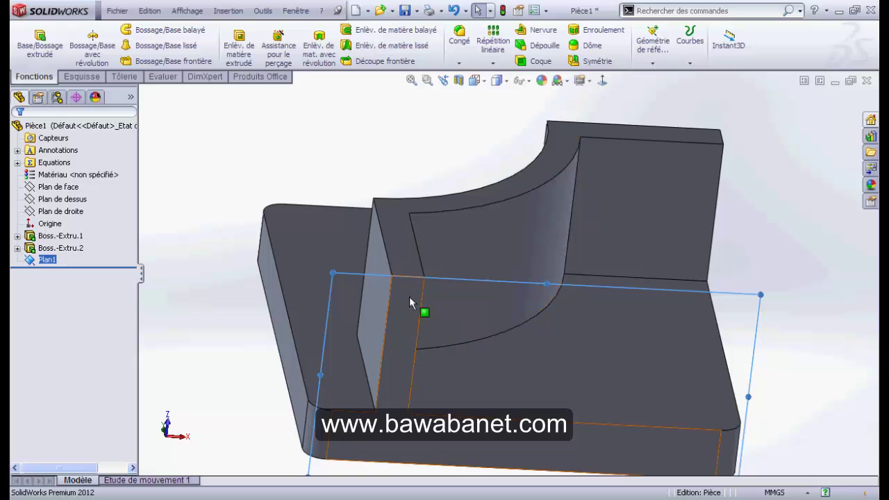
# Rotate the part and view Plan1 head-on with Normal To
pyautogui.click(342, 280)
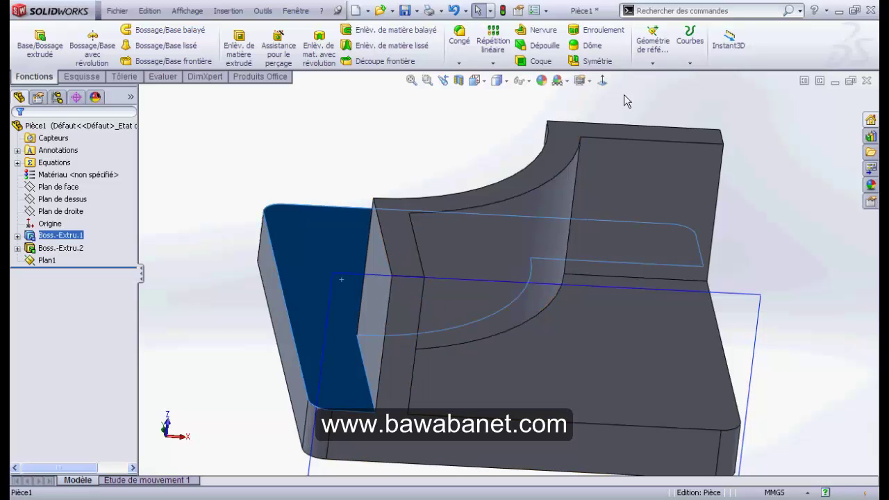
pyautogui.moveTo(773, 274); pyautogui.dragTo(766, 233, button='middle')
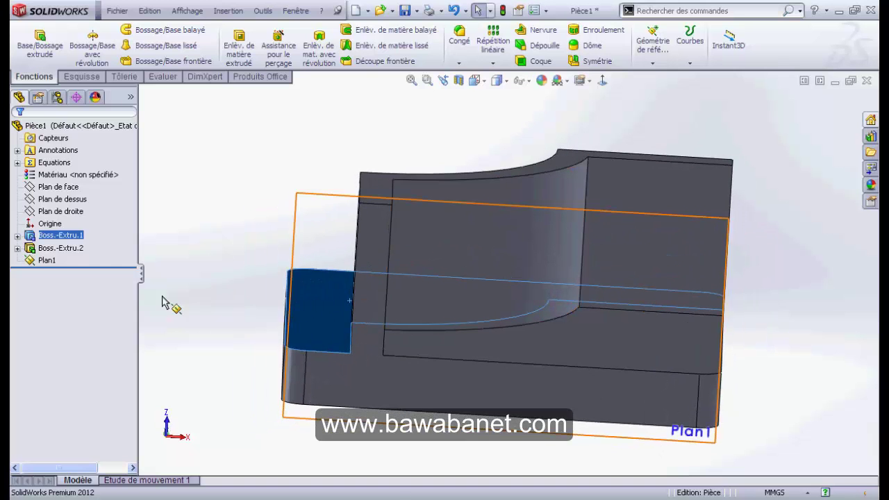
pyautogui.click(47, 259)
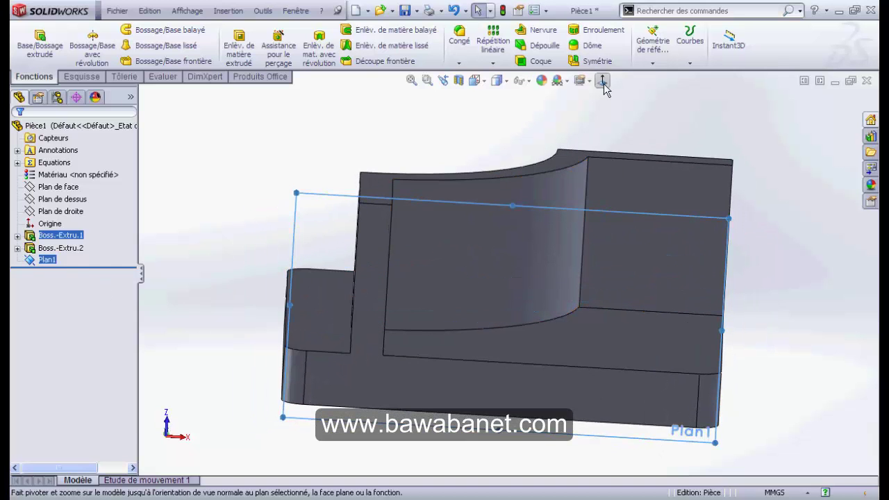
pyautogui.click(603, 82)
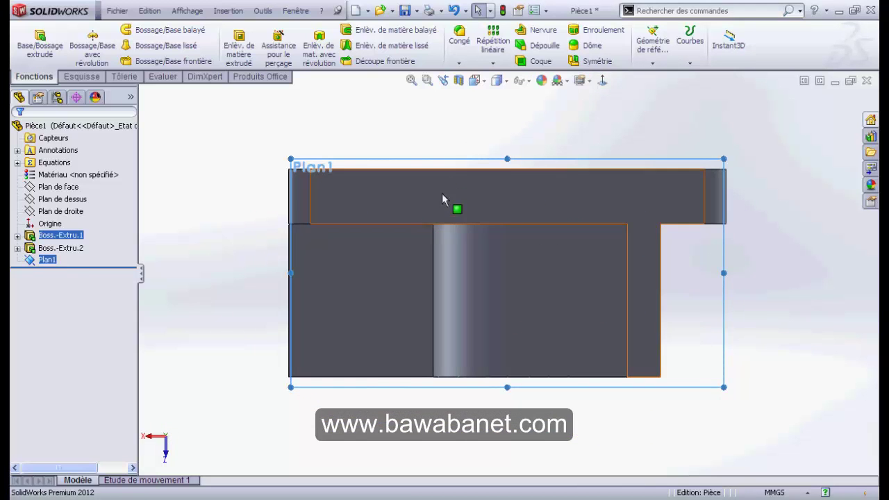
# View a part face head-on, reselect Plan1 and show the Esquisse sketching tools
pyautogui.moveTo(450, 133)
pyautogui.mouseDown(button='middle')
pyautogui.moveTo(448, 154)
pyautogui.moveTo(445, 120)
pyautogui.moveTo(448, 134)
pyautogui.mouseUp(button='middle')
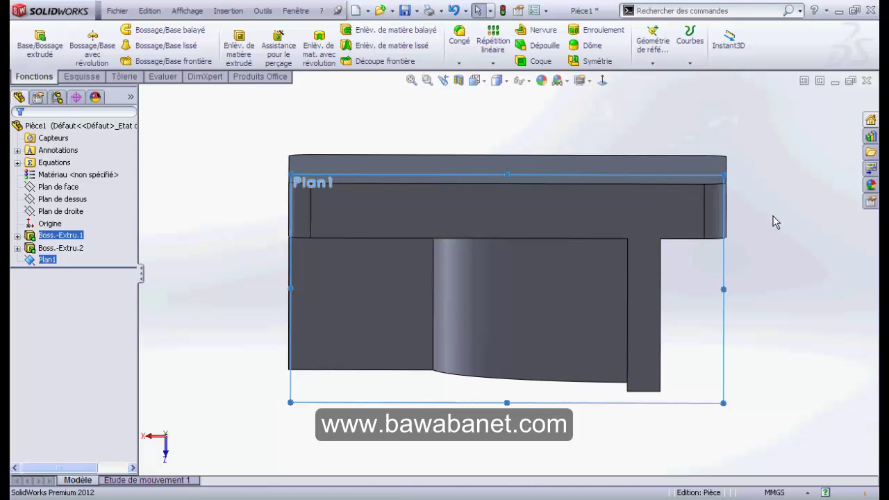
pyautogui.click(622, 217)
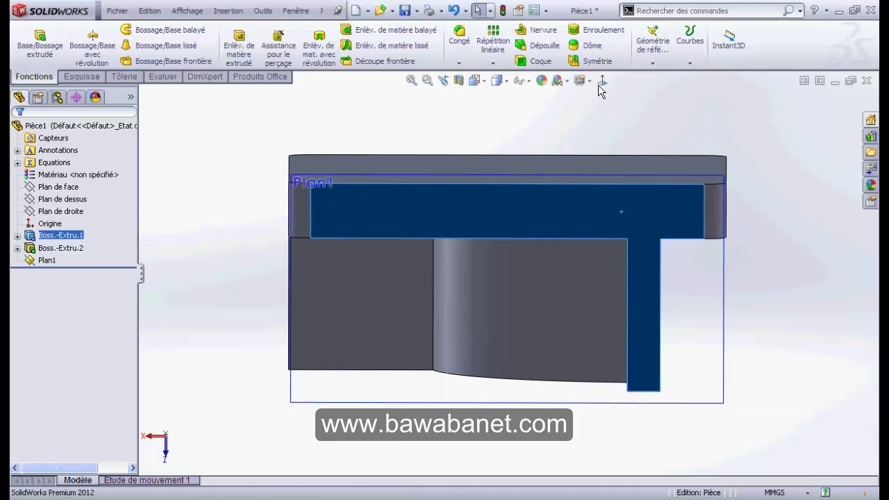
pyautogui.click(599, 83)
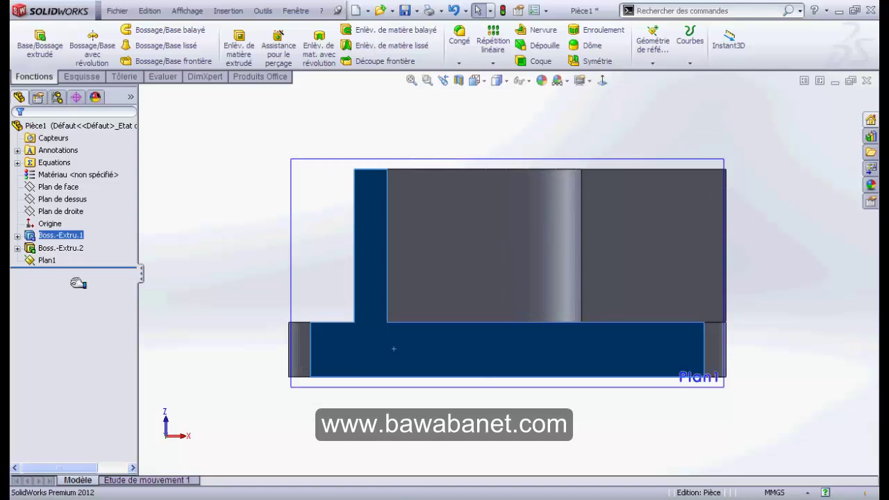
pyautogui.click(46, 260)
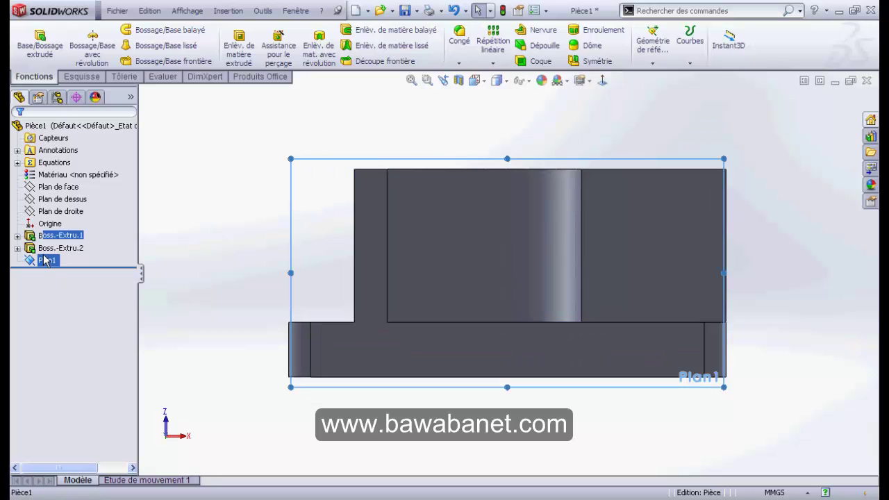
pyautogui.click(82, 77)
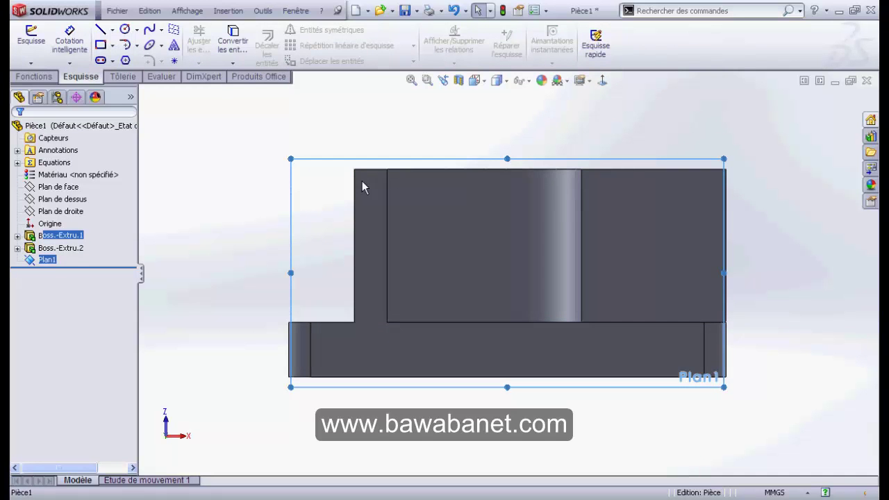
# Sketch a circle on Plan1 centred on the plane's top edge
pyautogui.scroll(-2, 350, 160)
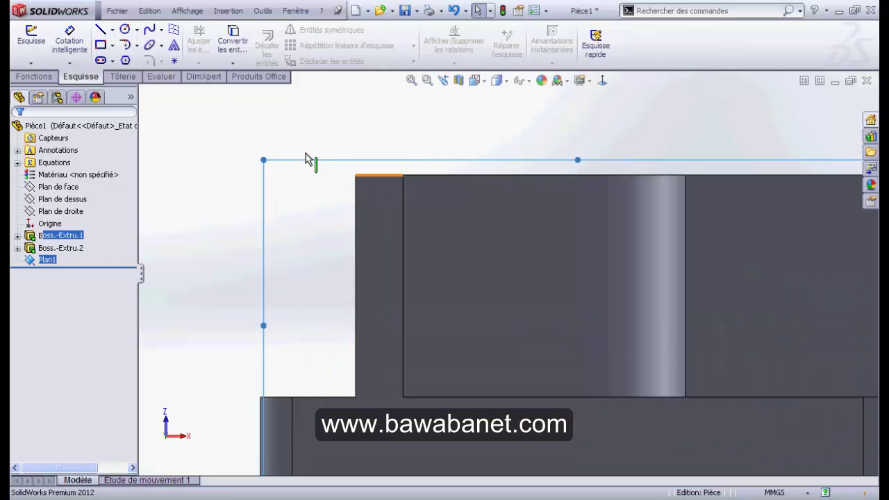
pyautogui.click(125, 29)
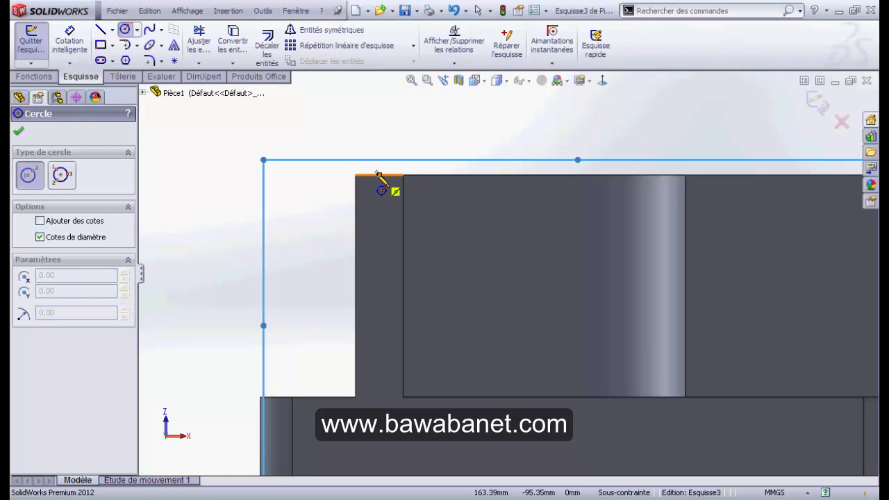
pyautogui.click(379, 174)
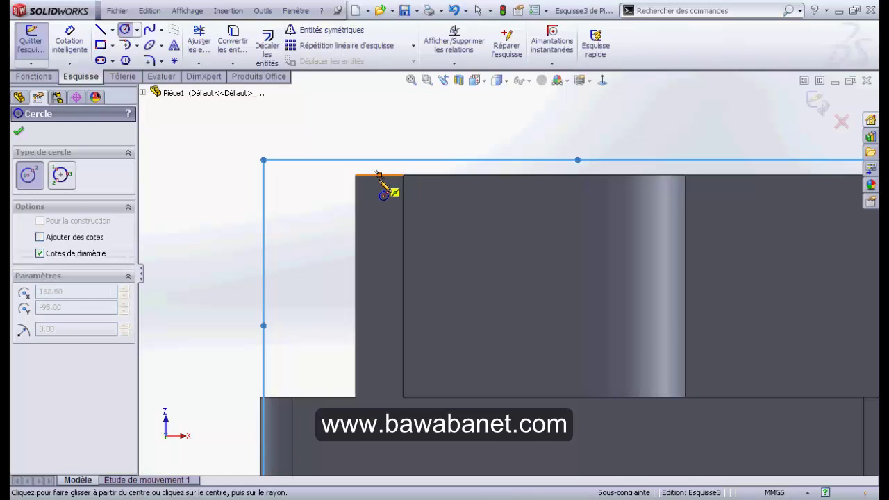
pyautogui.click(401, 245)
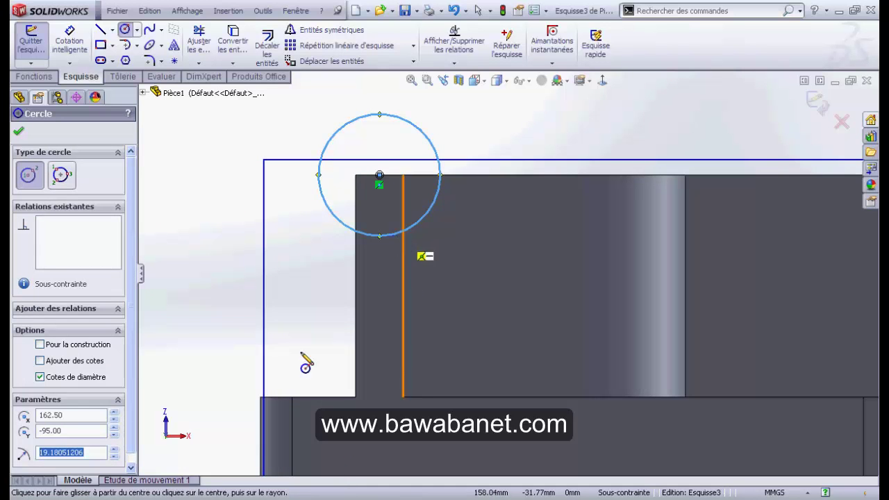
# Dimension the circle's diameter as =X from the global variables, giving 71 mm
pyautogui.click(67, 29)
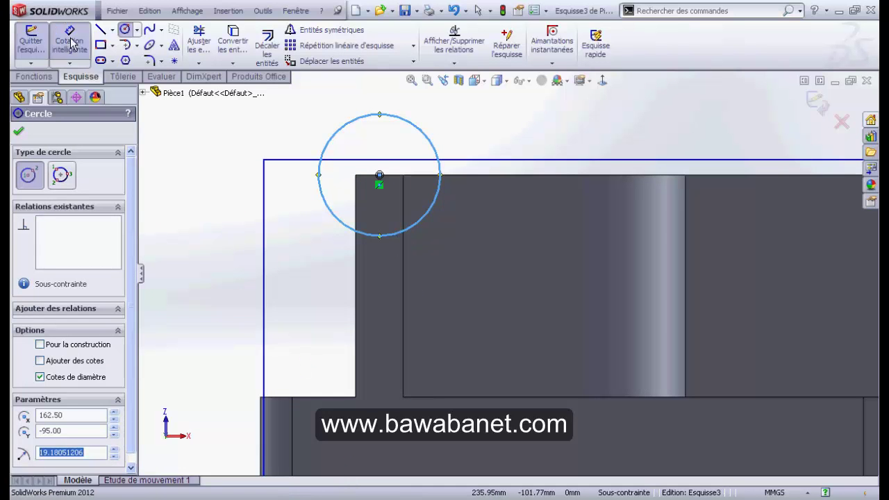
pyautogui.click(436, 151)
pyautogui.click(493, 129)
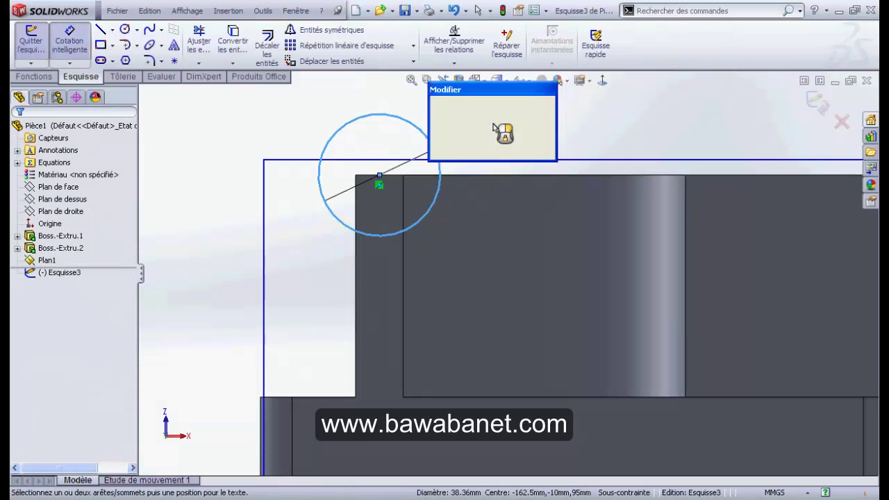
pyautogui.write('=')
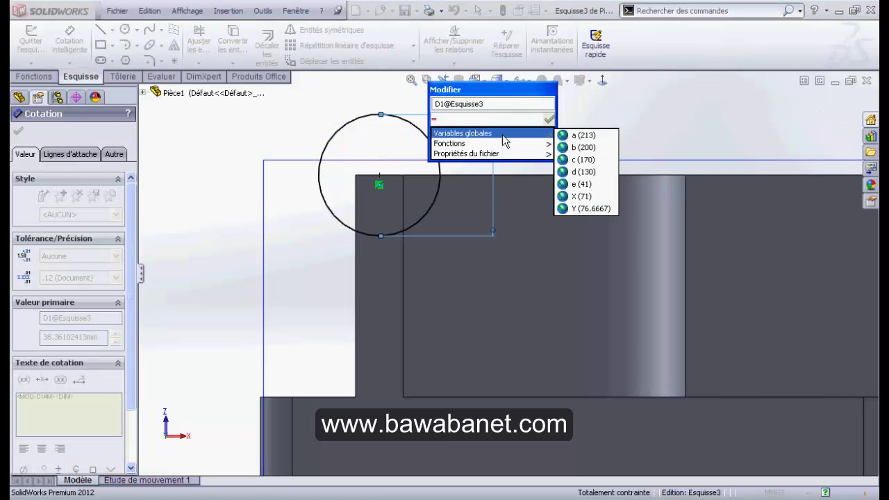
pyautogui.click(581, 196)
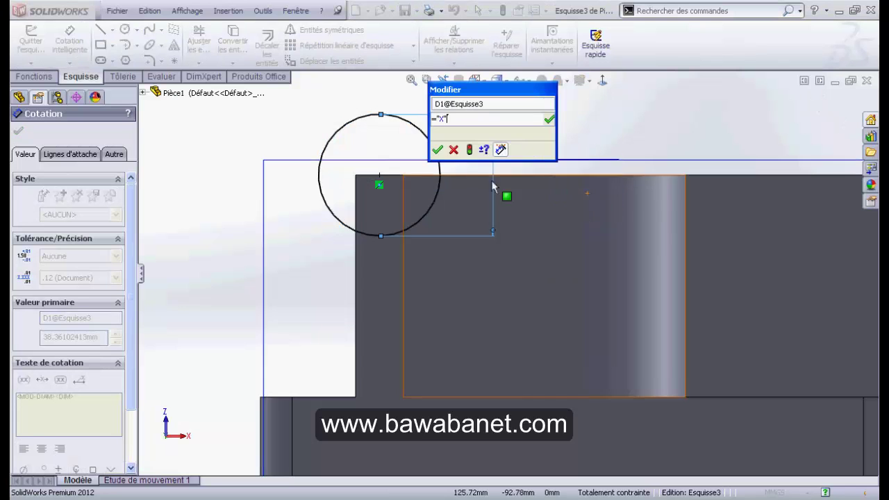
pyautogui.click(439, 150)
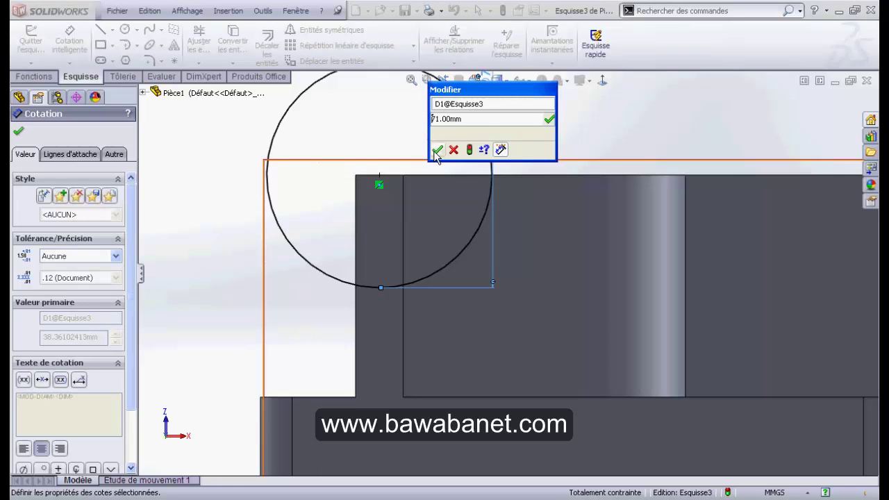
pyautogui.click(433, 150)
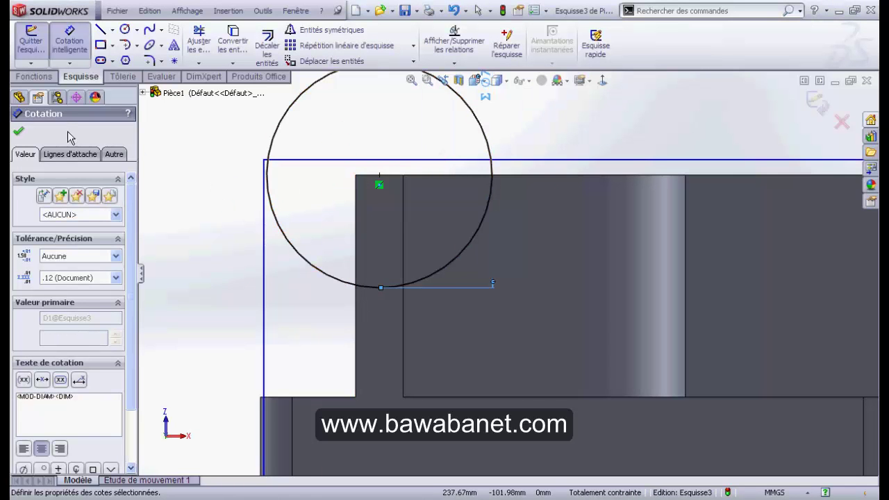
pyautogui.click(19, 131)
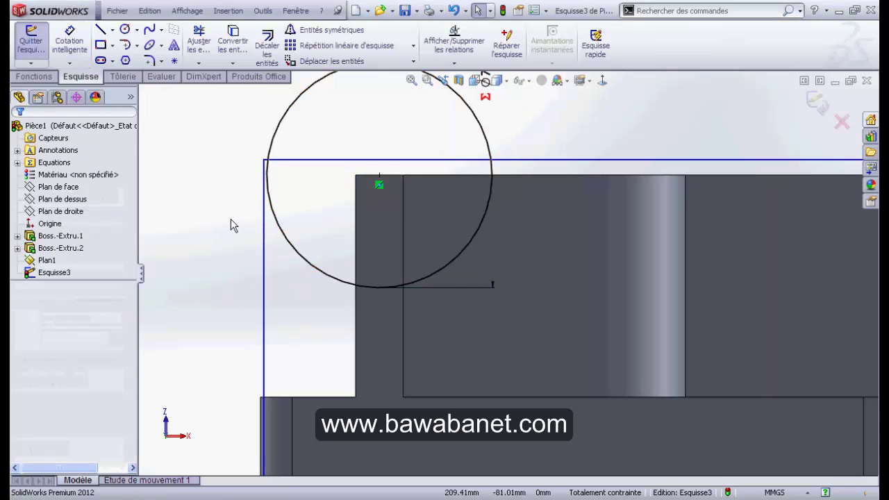
pyautogui.moveTo(229, 216); pyautogui.dragTo(308, 228, button='middle')
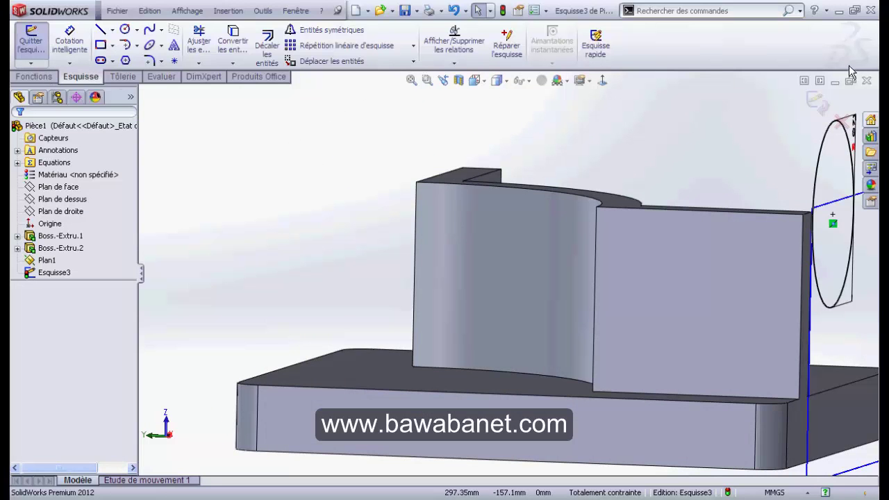
# Exit the sketch and start an extruded boss from the circle, reversed toward the part
pyautogui.click(815, 102)
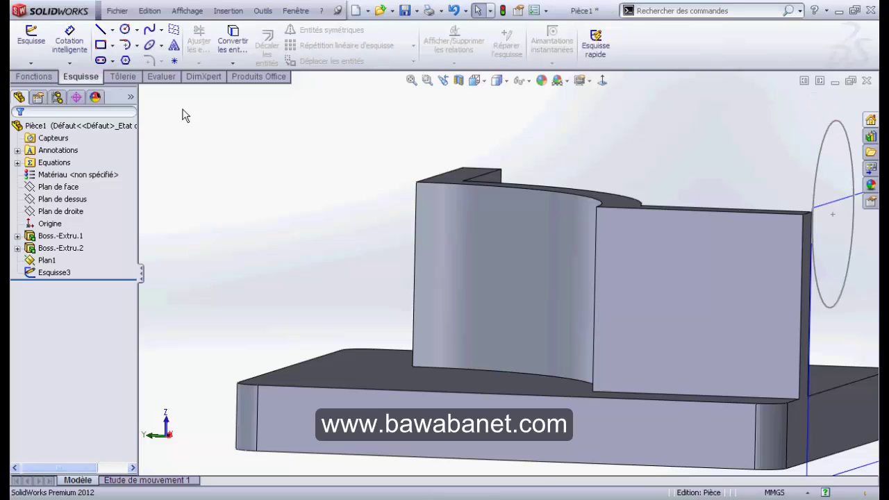
pyautogui.click(38, 77)
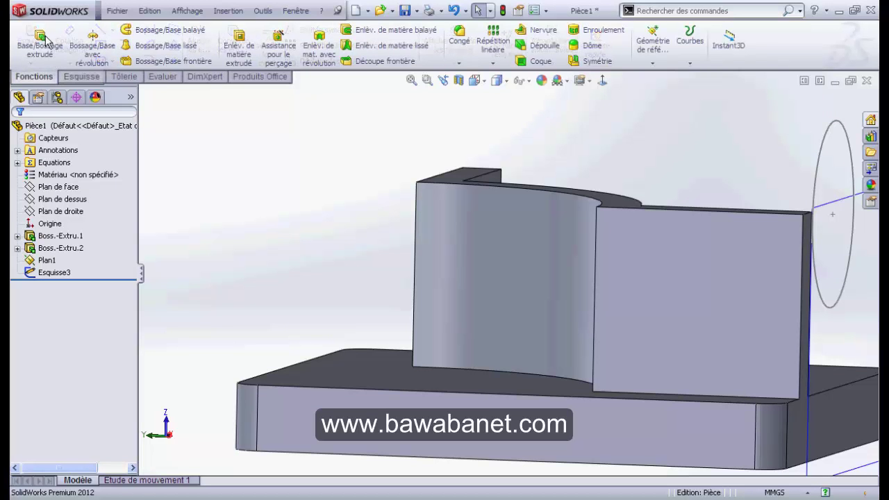
pyautogui.click(63, 46)
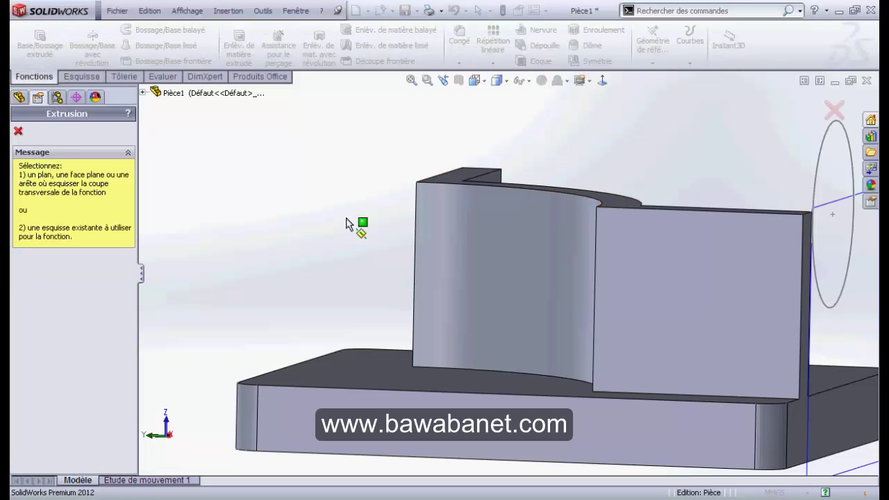
pyautogui.click(814, 202)
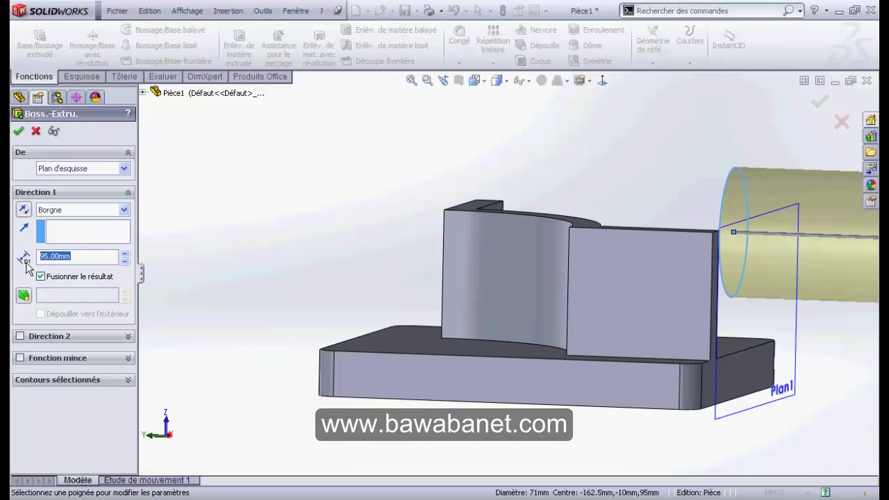
pyautogui.click(23, 210)
# Check dimension D in the exam PDF, then set the extrusion depth to 100 mm and create the cylinder
pyautogui.hotkey('alt', 'Tab')
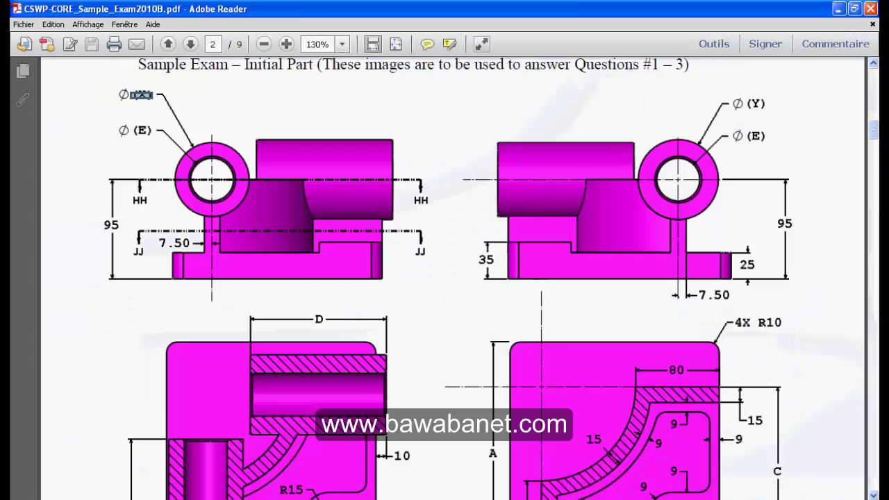
pyautogui.scroll(-2, 132, 278)
pyautogui.scroll(-2, 126, 379)
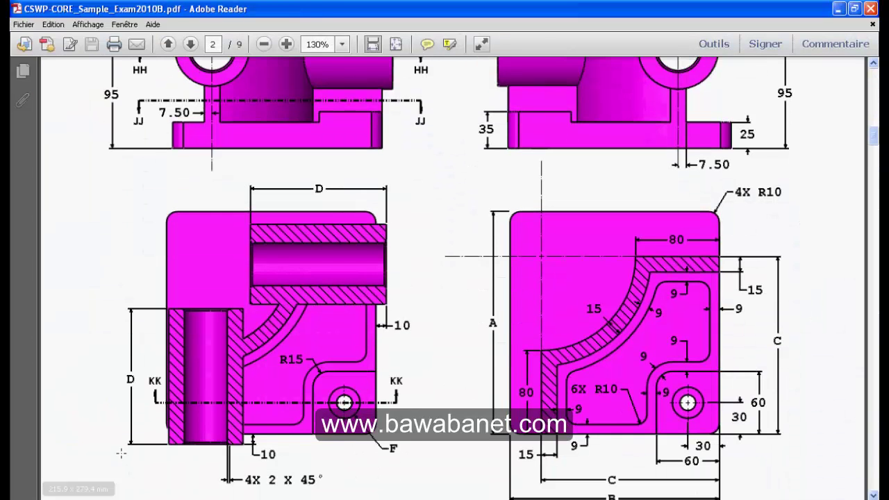
pyautogui.doubleClick(126, 379)
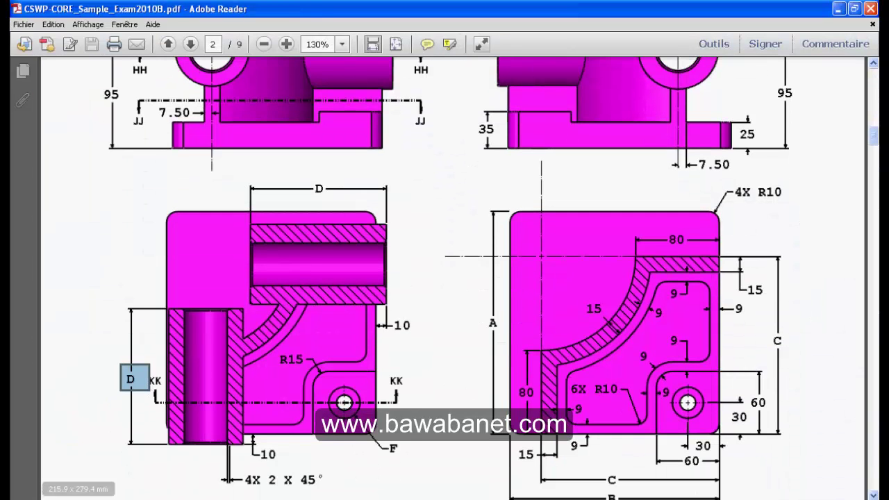
pyautogui.hotkey('alt', 'Tab')
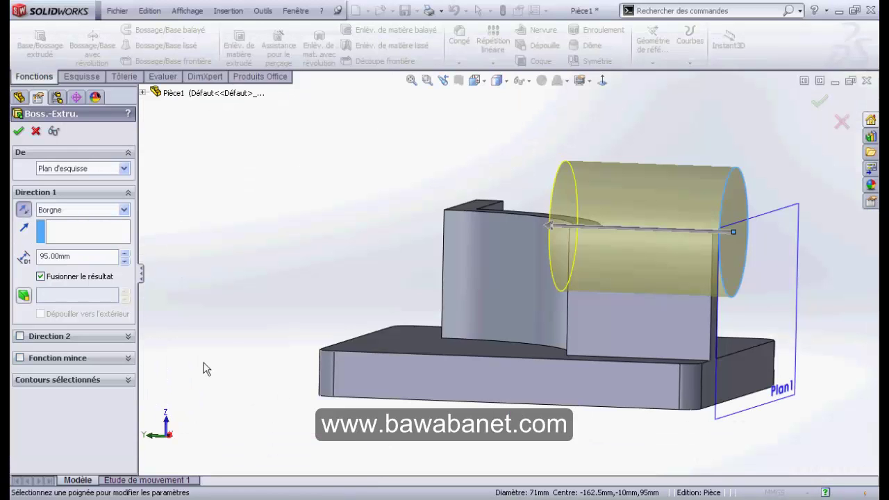
pyautogui.moveTo(77, 255); pyautogui.dragTo(12, 257)
pyautogui.write('100')
pyautogui.click(826, 99)
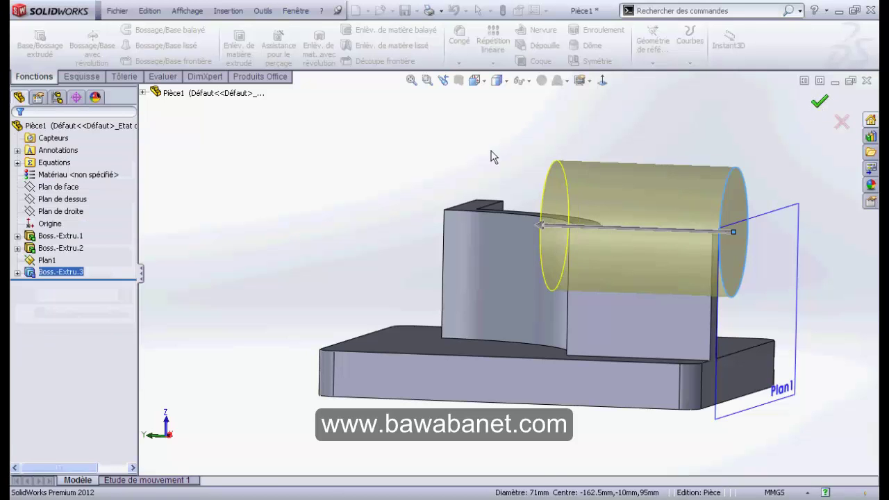
pyautogui.click(643, 222)
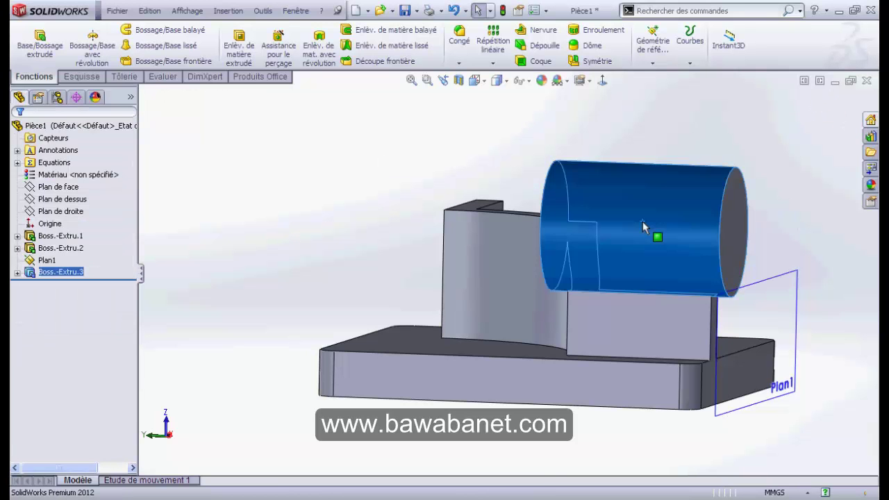
# Show the cylinder's dimensions and set its 100 mm depth to =d, making it 130 mm
pyautogui.scroll(-2, 669, 154)
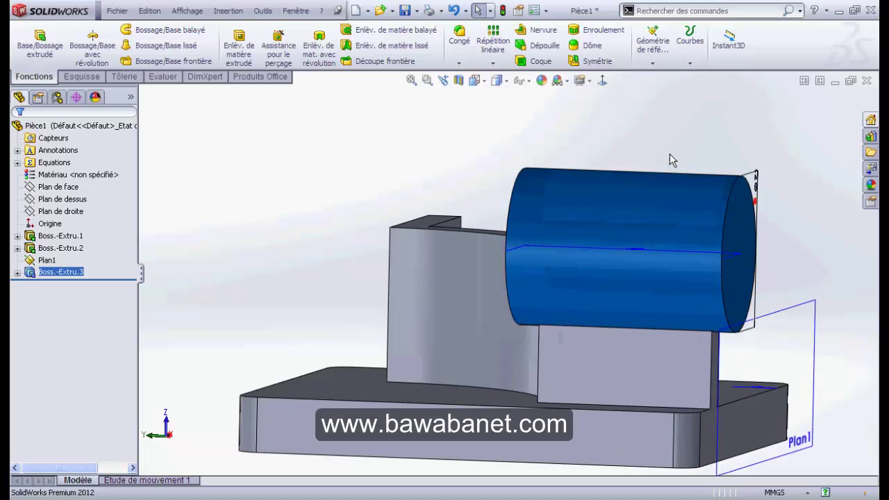
pyautogui.moveTo(669, 154)
pyautogui.mouseDown(button='middle')
pyautogui.moveTo(650, 216)
pyautogui.moveTo(587, 340)
pyautogui.mouseUp(button='middle')
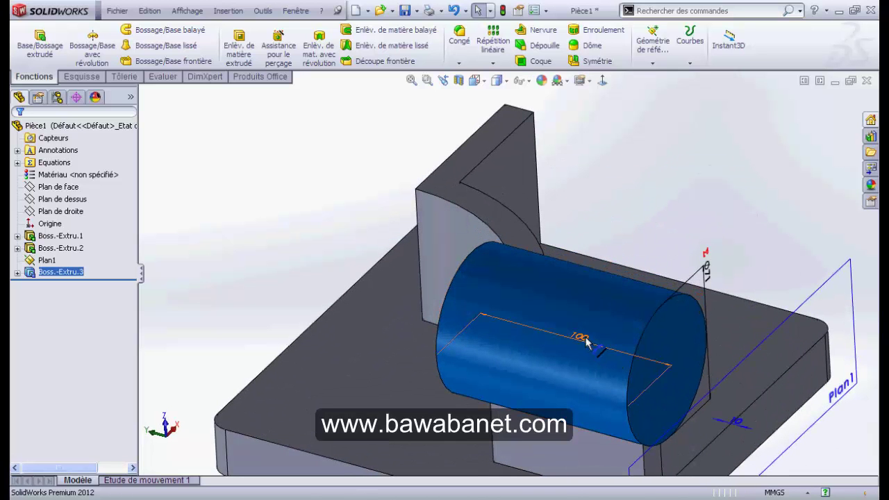
pyautogui.click(643, 212)
pyautogui.click(638, 210)
pyautogui.click(576, 332)
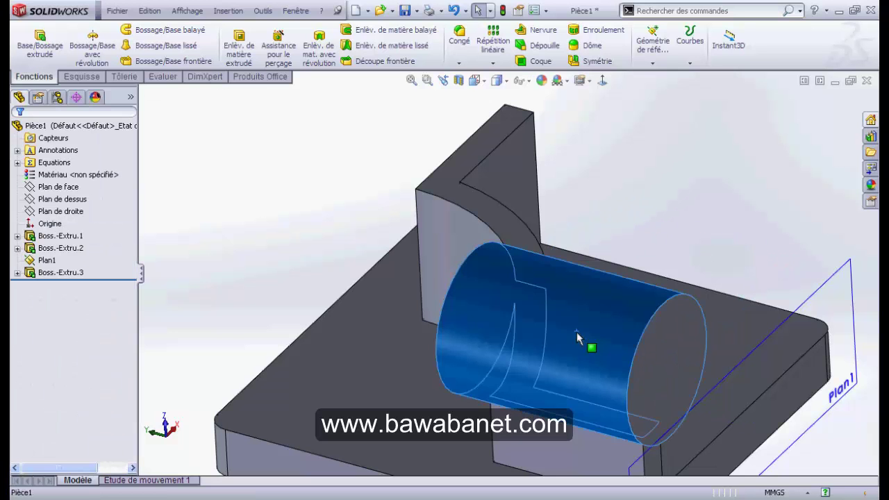
pyautogui.doubleClick(642, 210)
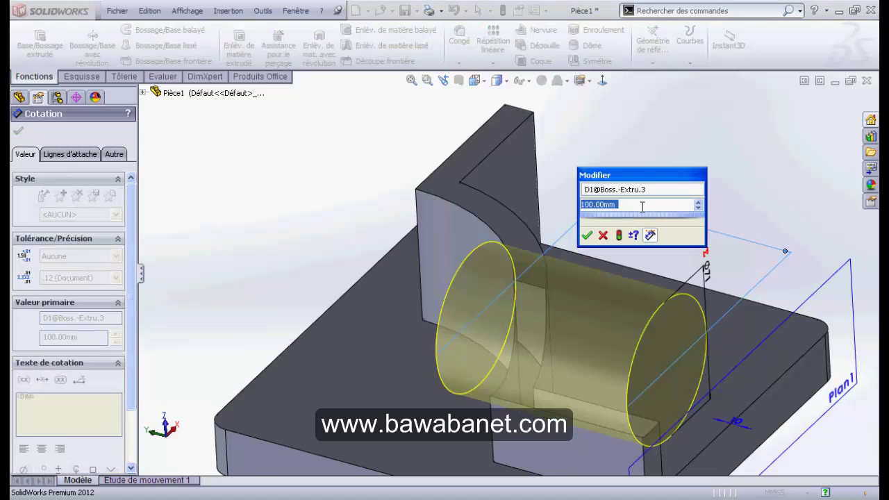
pyautogui.write('="d')
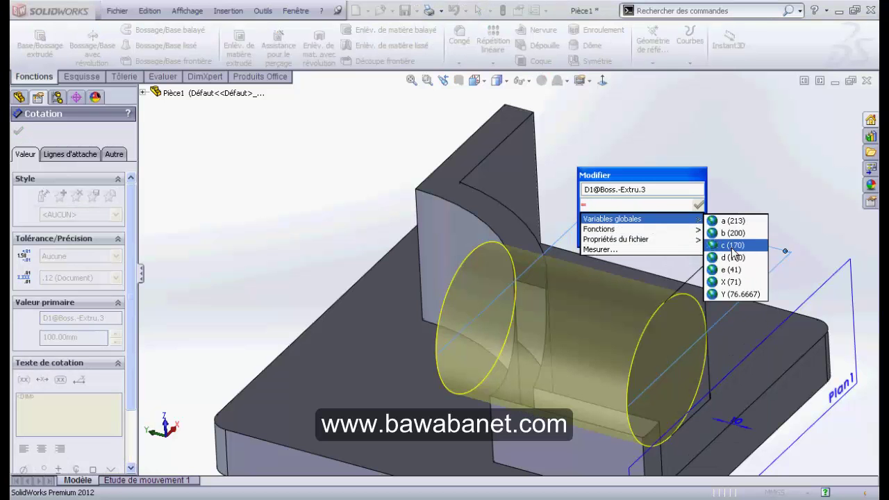
pyautogui.click(733, 257)
pyautogui.click(585, 236)
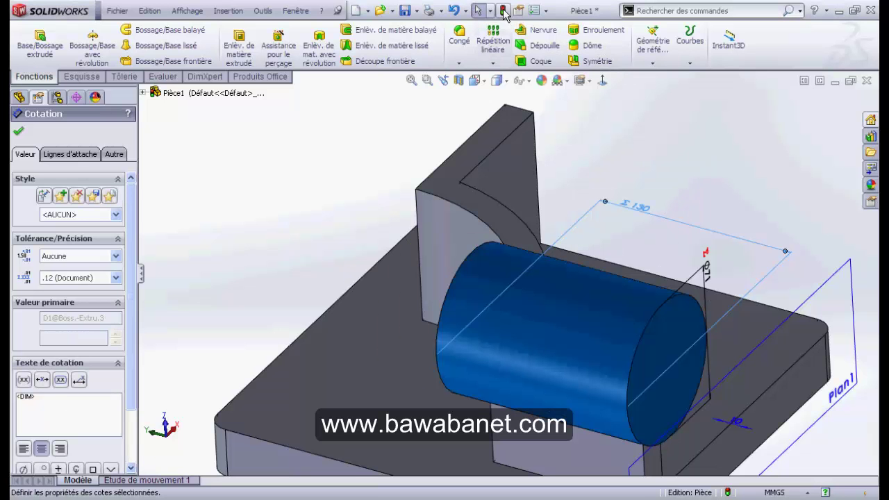
pyautogui.click(503, 10)
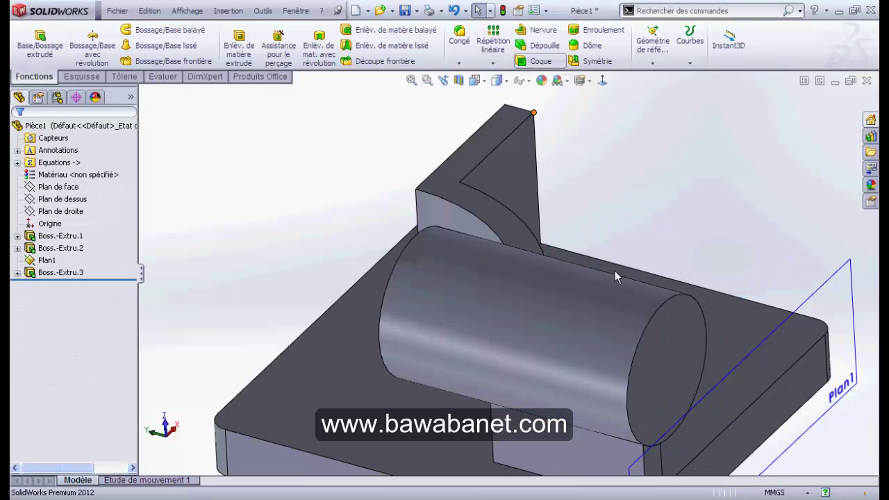
# Orbit the part and view the base's side face head-on with Normal To
pyautogui.press('f')
pyautogui.moveTo(759, 398)
pyautogui.mouseDown(button='middle')
pyautogui.moveTo(697, 438)
pyautogui.moveTo(654, 480)
pyautogui.mouseUp(button='middle')
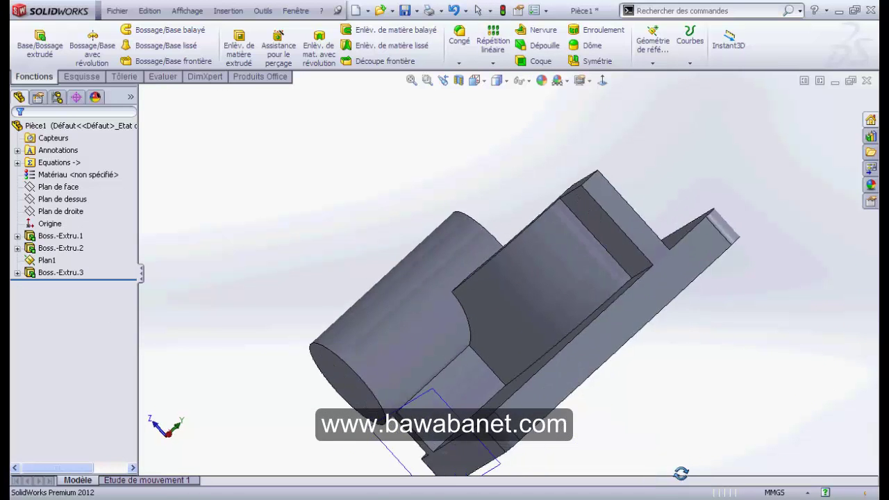
pyautogui.moveTo(654, 479); pyautogui.dragTo(708, 458, button='middle')
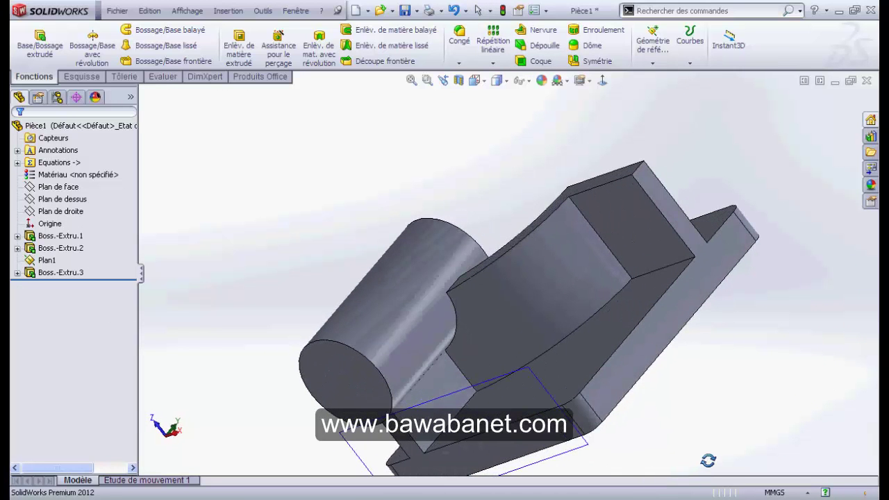
pyautogui.click(661, 338)
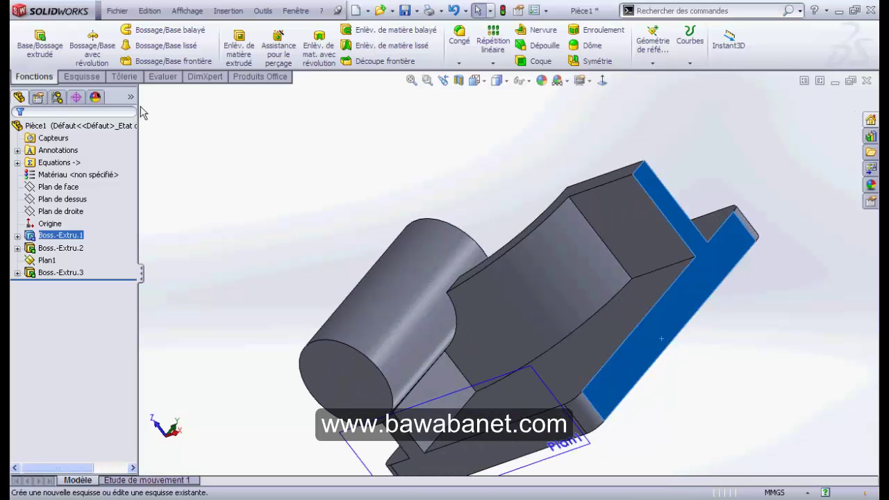
pyautogui.click(601, 80)
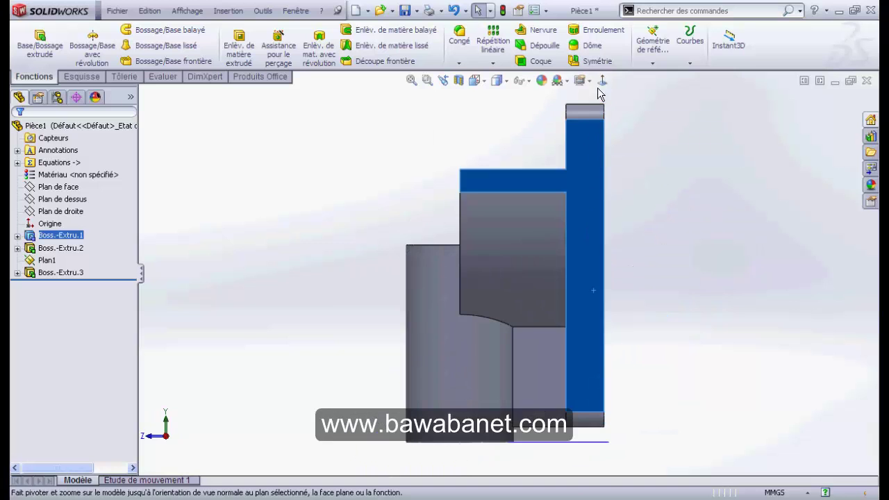
pyautogui.click(601, 80)
pyautogui.click(600, 82)
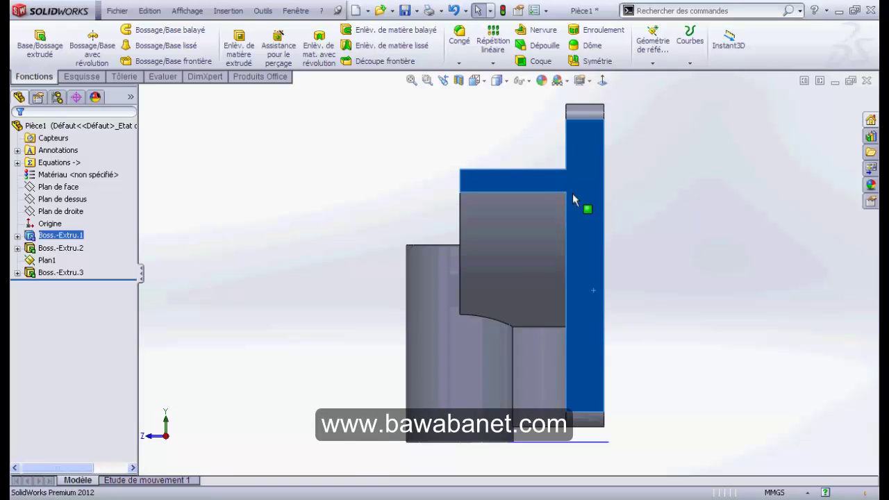
pyautogui.click(616, 205)
# Create Plan2 offset 10 mm from the L-shaped face and view it head-on
pyautogui.click(467, 182)
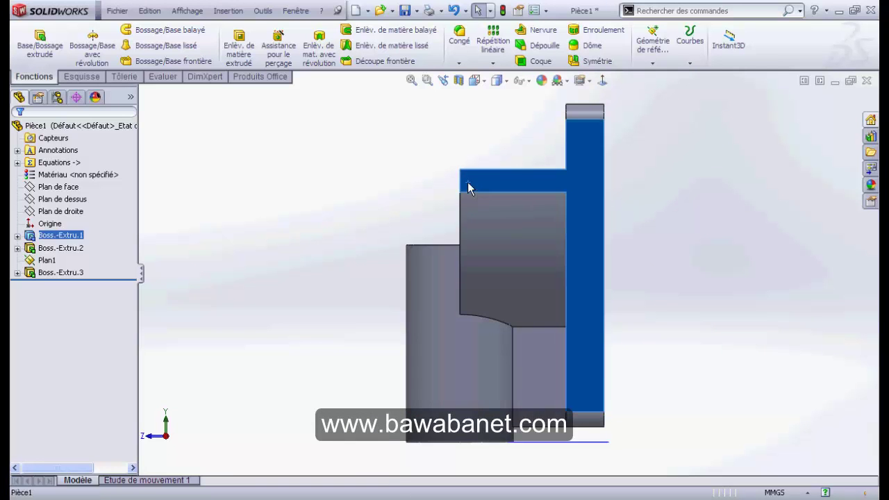
pyautogui.click(653, 43)
pyautogui.click(663, 76)
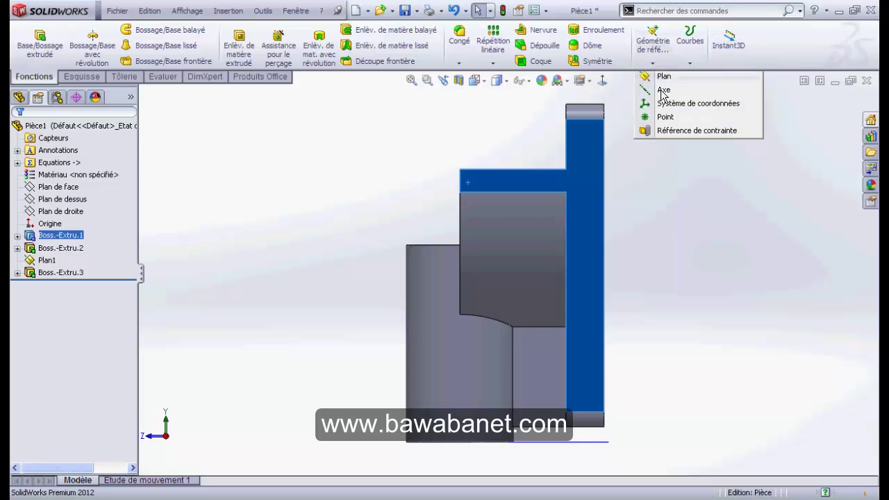
pyautogui.moveTo(388, 200); pyautogui.dragTo(466, 201, button='middle')
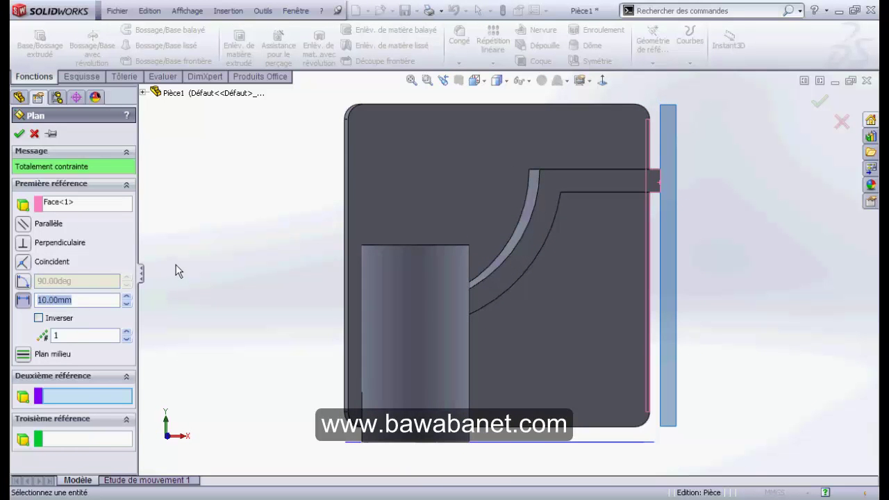
pyautogui.click(819, 106)
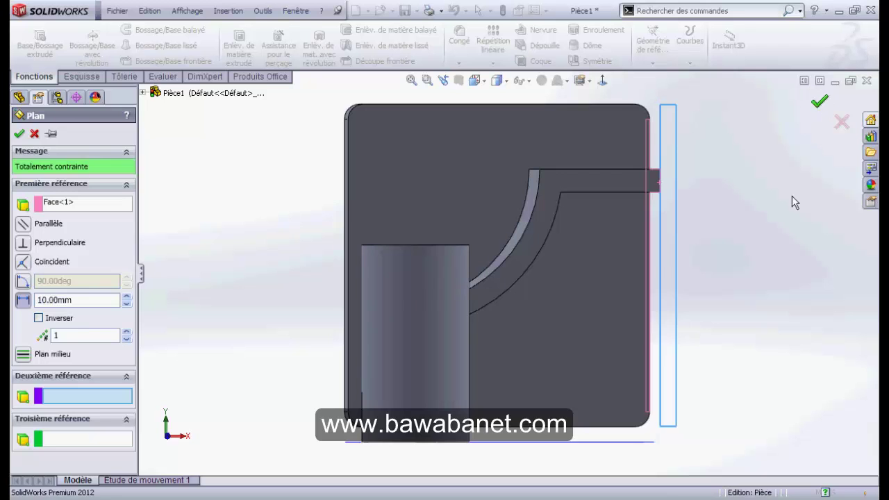
pyautogui.moveTo(774, 199); pyautogui.dragTo(700, 204, button='middle')
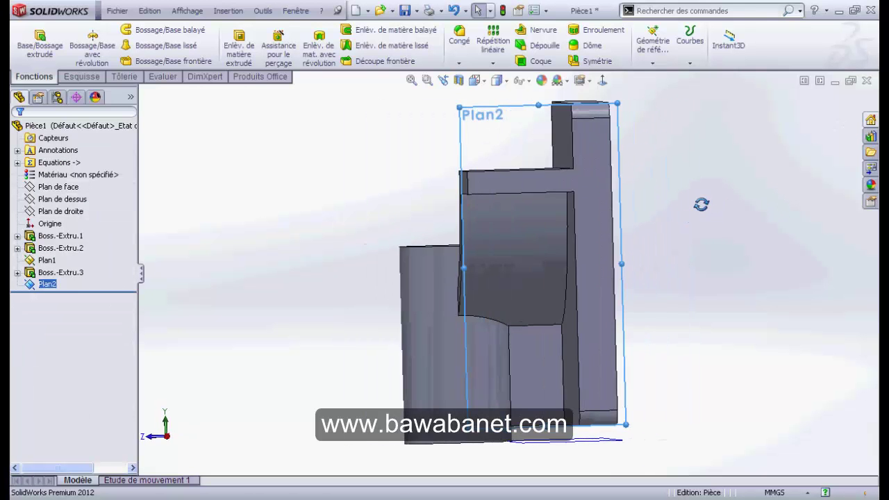
pyautogui.click(602, 80)
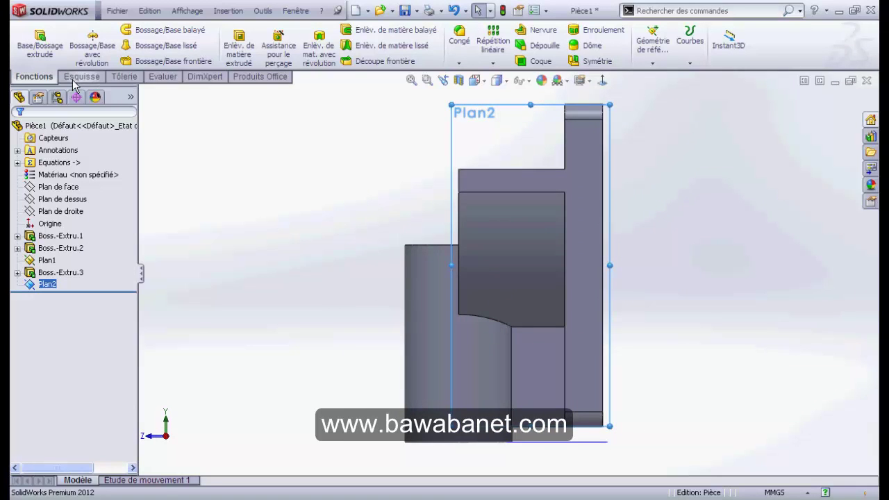
# Draw a circle on Plan2 centred on the upper block's top edge, then check the Ø (Y) callout in the drawing
pyautogui.click(73, 78)
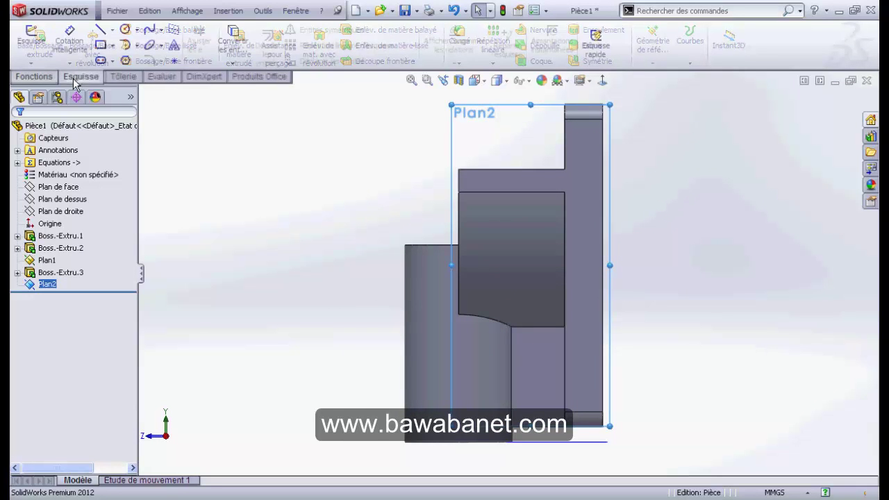
pyautogui.click(35, 78)
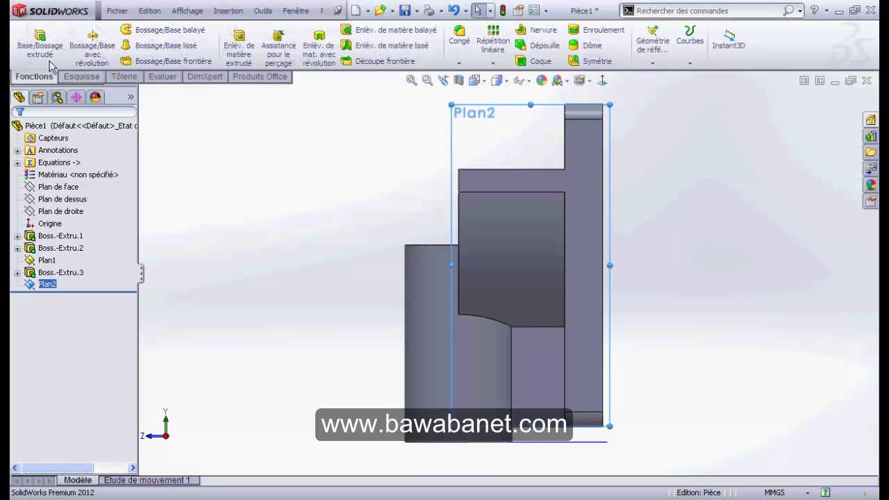
pyautogui.click(81, 77)
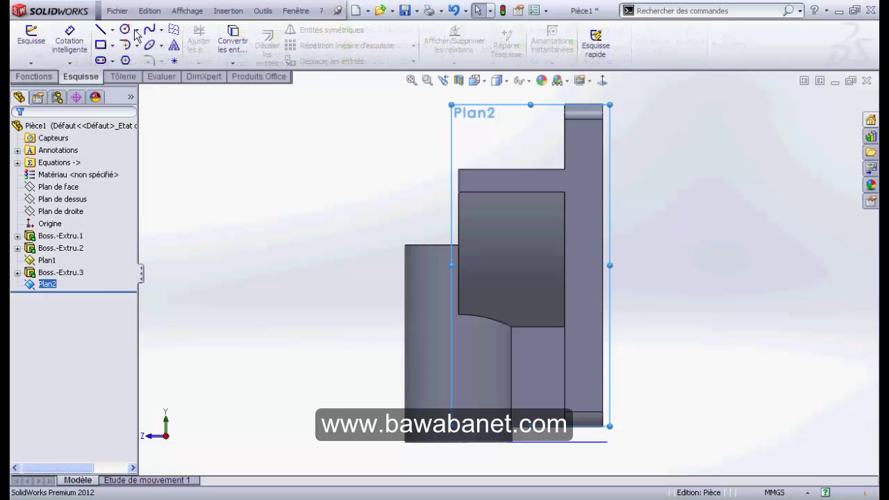
pyautogui.click(160, 29)
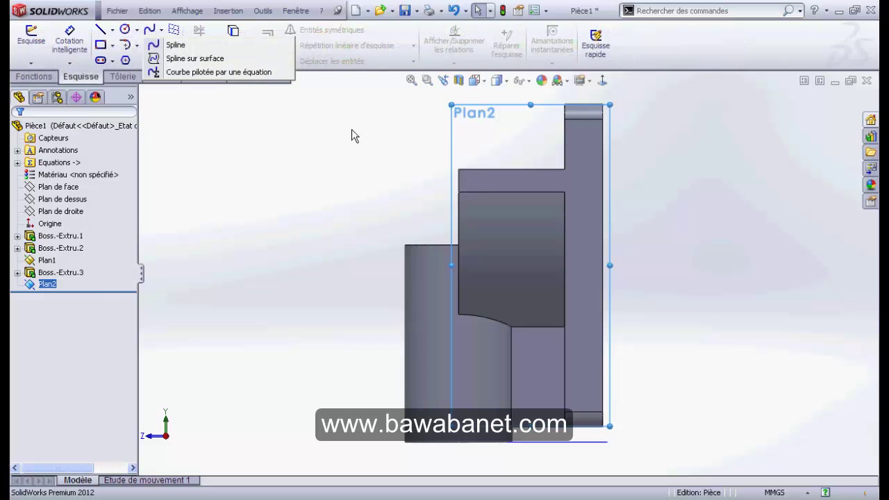
pyautogui.click(136, 29)
pyautogui.click(146, 44)
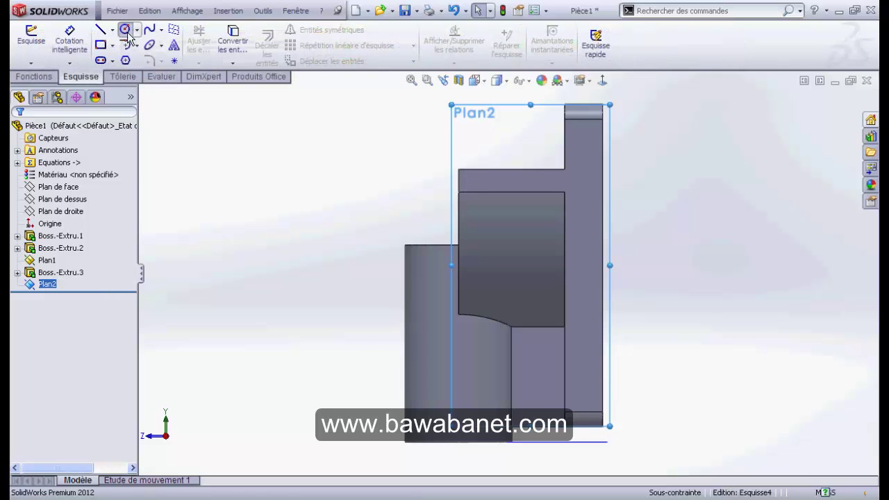
pyautogui.click(458, 181)
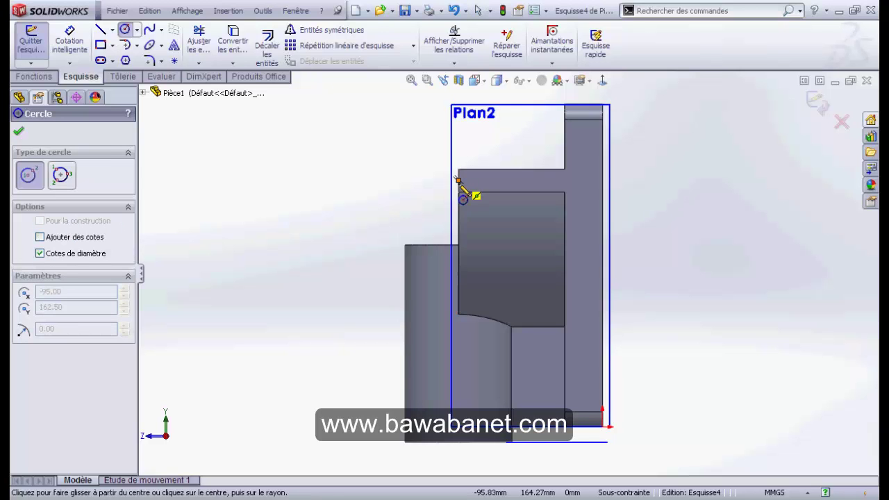
pyautogui.click(472, 239)
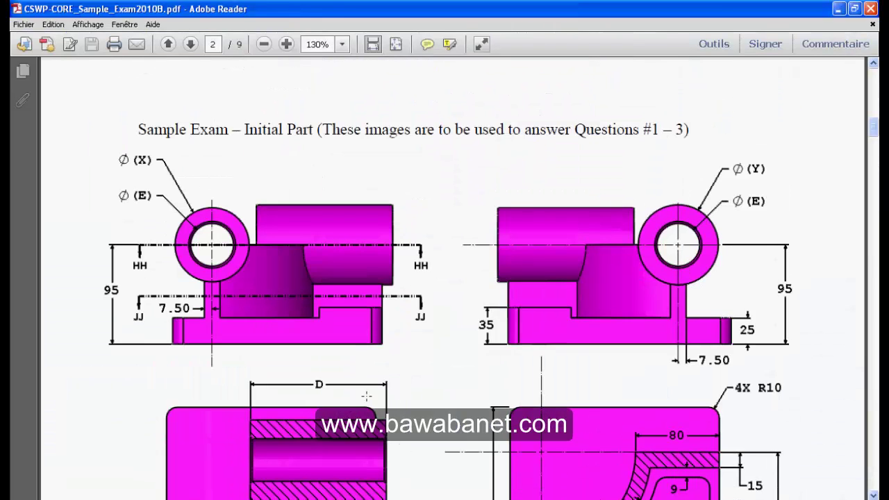
pyautogui.moveTo(754, 113); pyautogui.dragTo(781, 166)
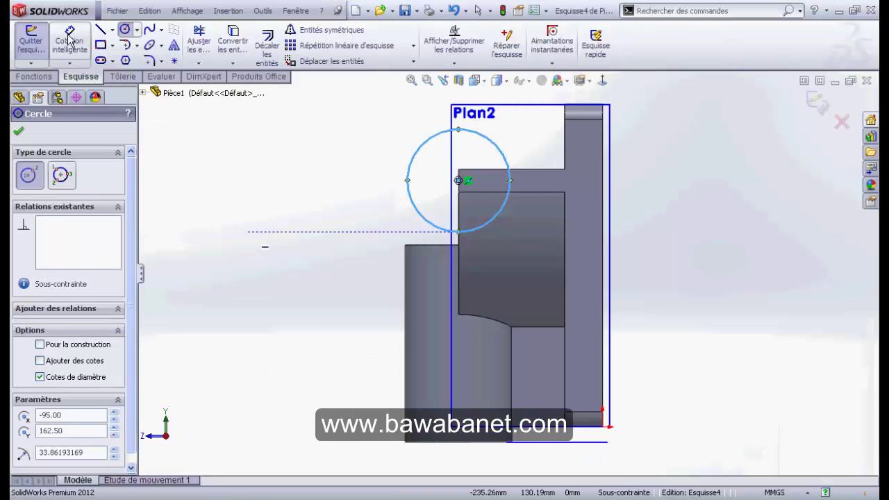
# Dimension the circle's diameter as =Y (76.67 mm) and exit Esquisse4
pyautogui.click(70, 40)
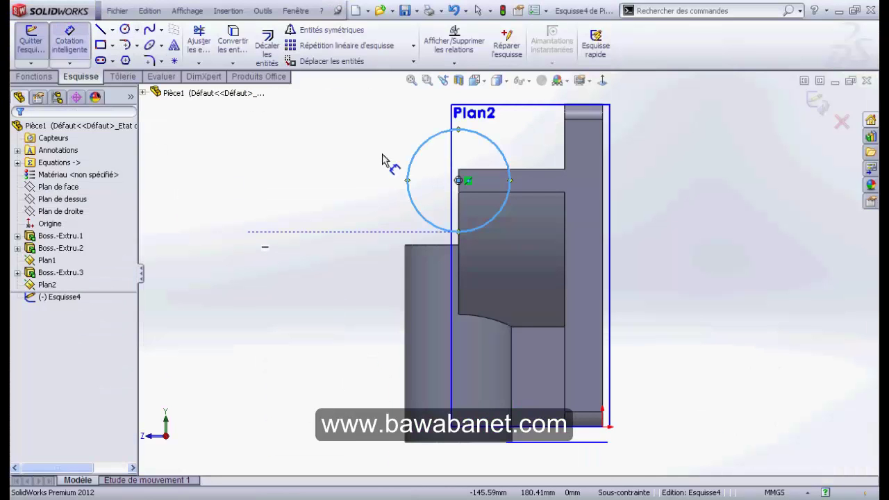
pyautogui.click(412, 163)
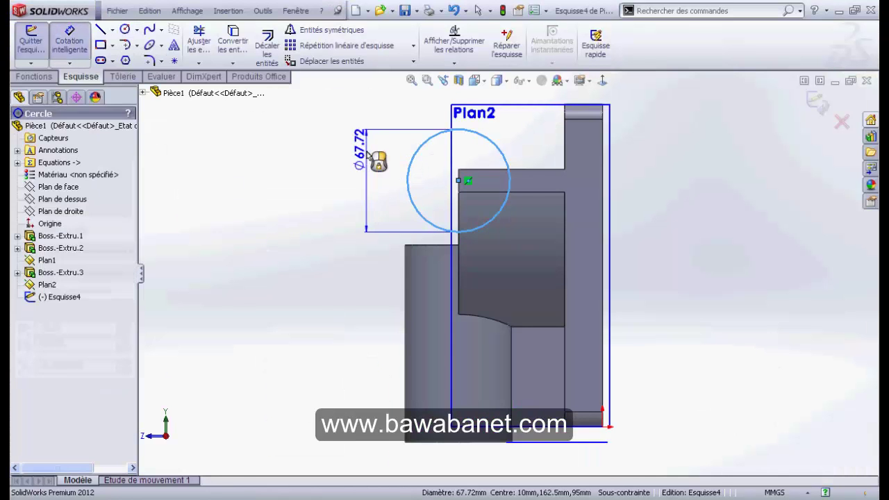
pyautogui.click(368, 156)
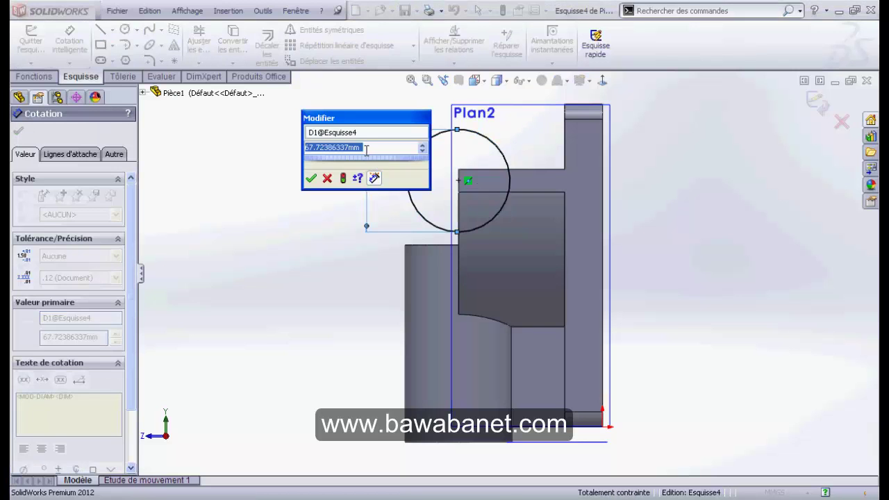
pyautogui.write('=')
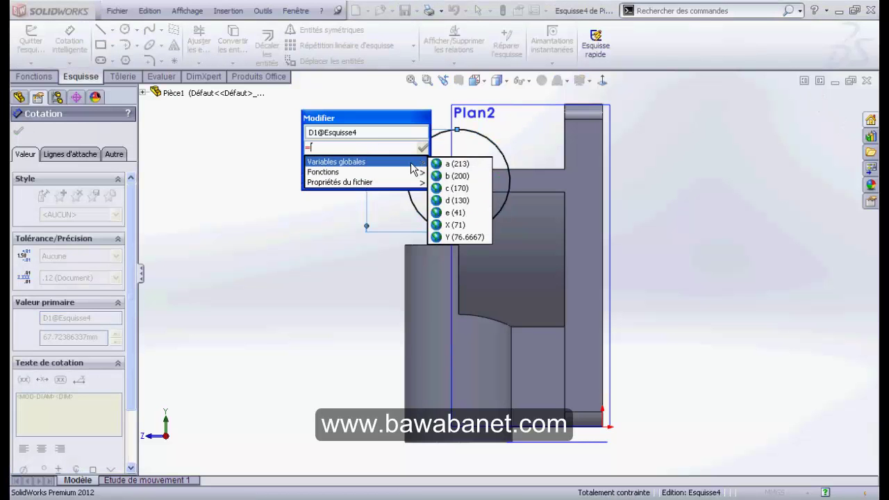
pyautogui.click(462, 237)
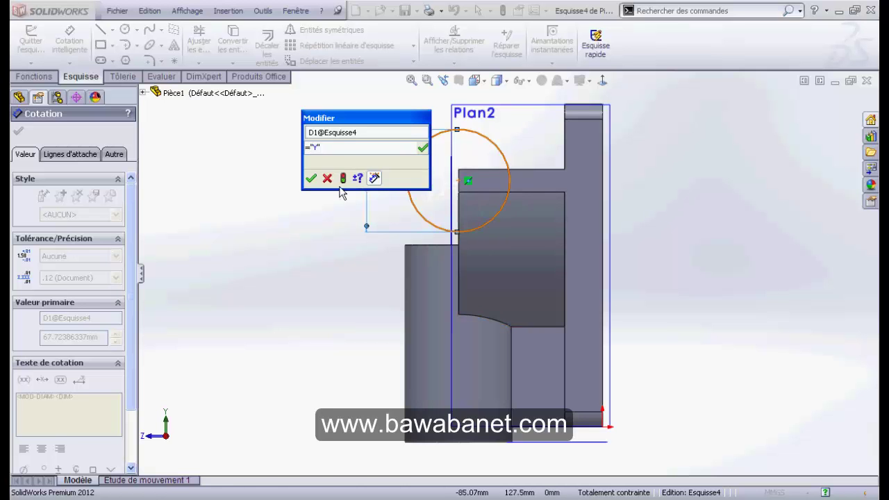
pyautogui.click(311, 178)
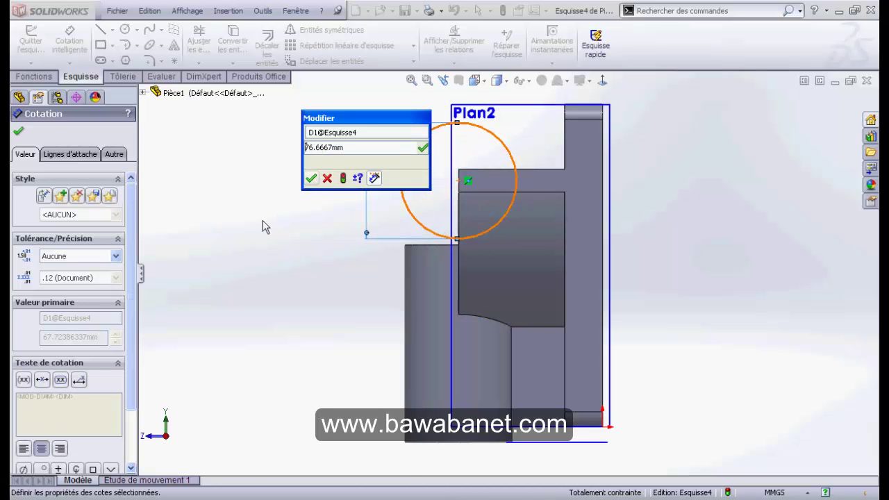
pyautogui.moveTo(271, 214); pyautogui.dragTo(332, 207, button='middle')
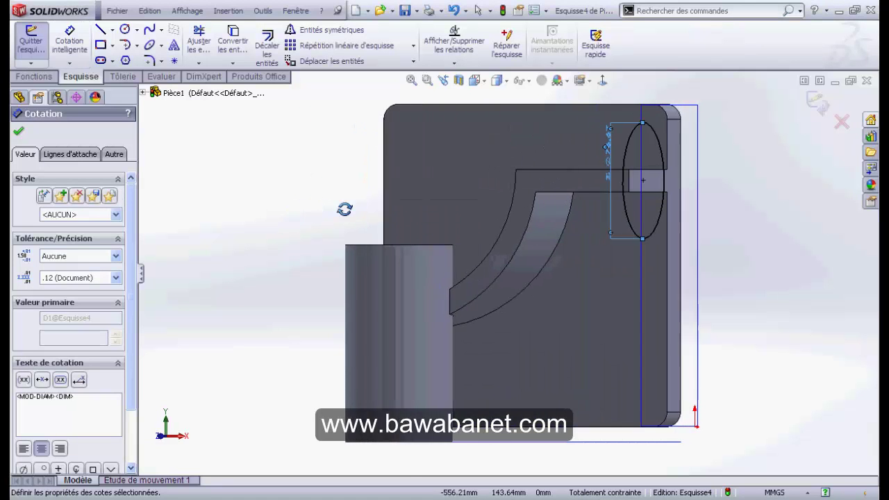
pyautogui.press('Return')
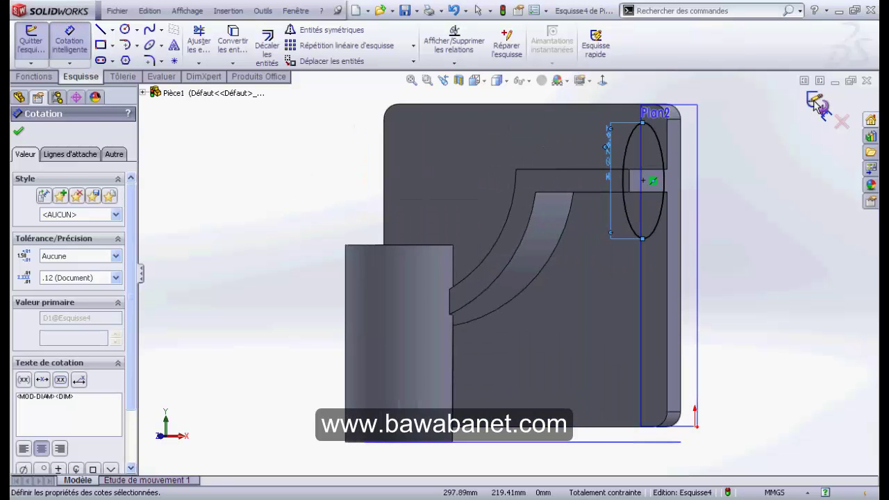
# Extrude Esquisse4 100 mm in reverse into the part as Boss.-Extru.4
pyautogui.click(34, 78)
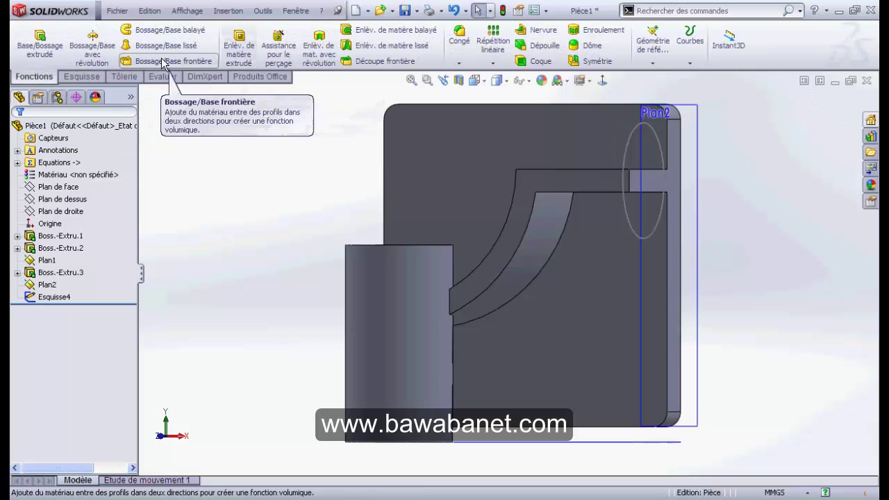
pyautogui.click(39, 38)
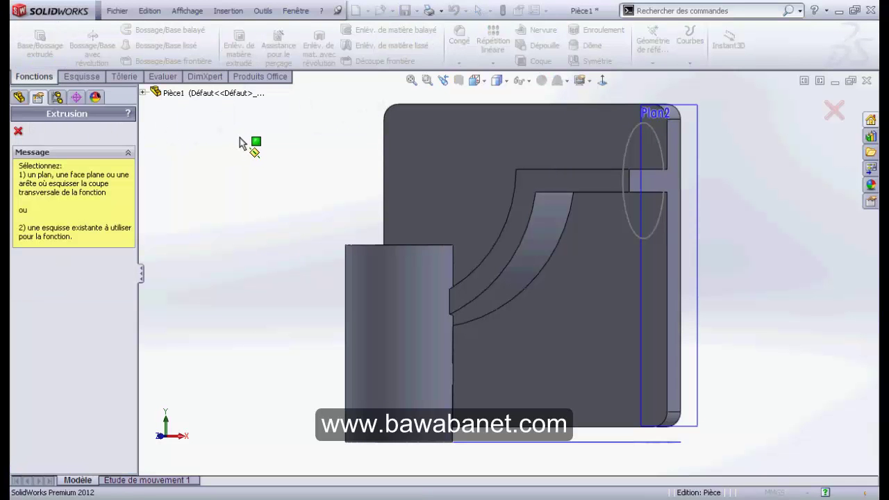
pyautogui.click(629, 222)
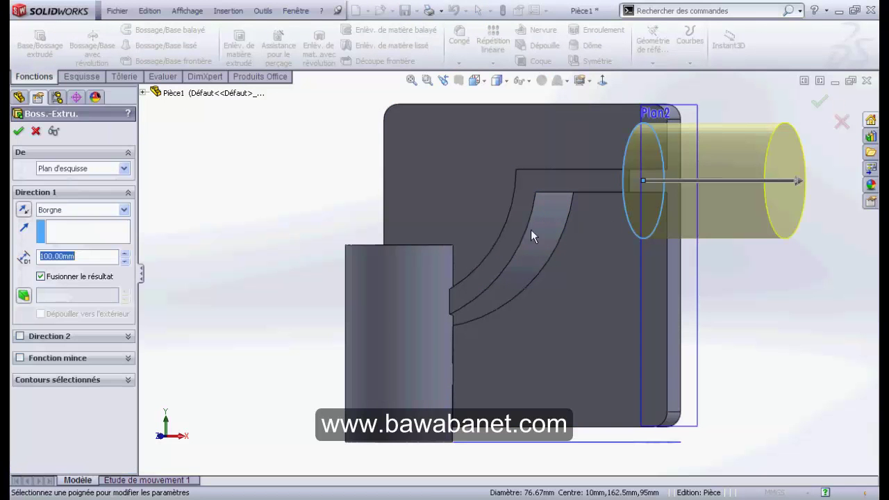
pyautogui.click(23, 210)
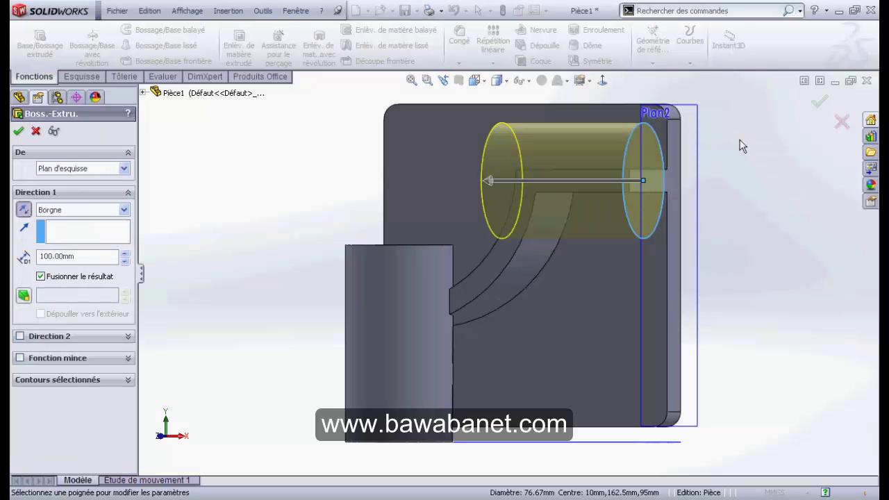
pyautogui.click(817, 104)
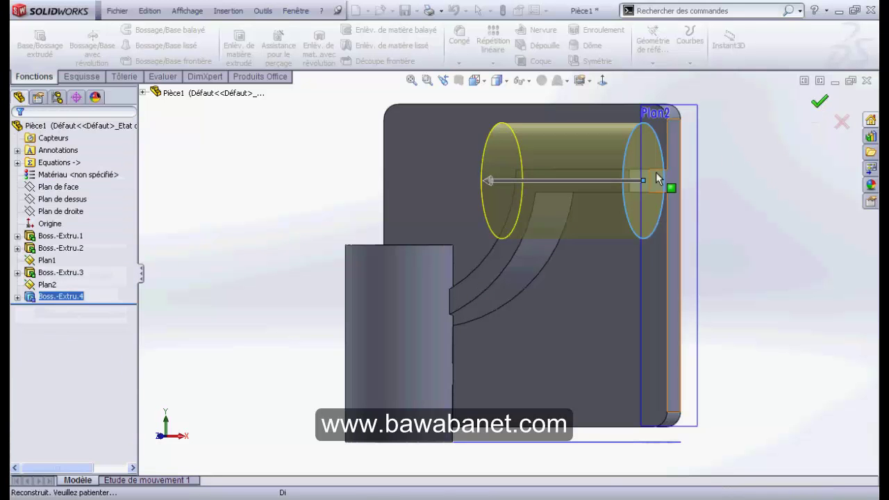
pyautogui.click(558, 158)
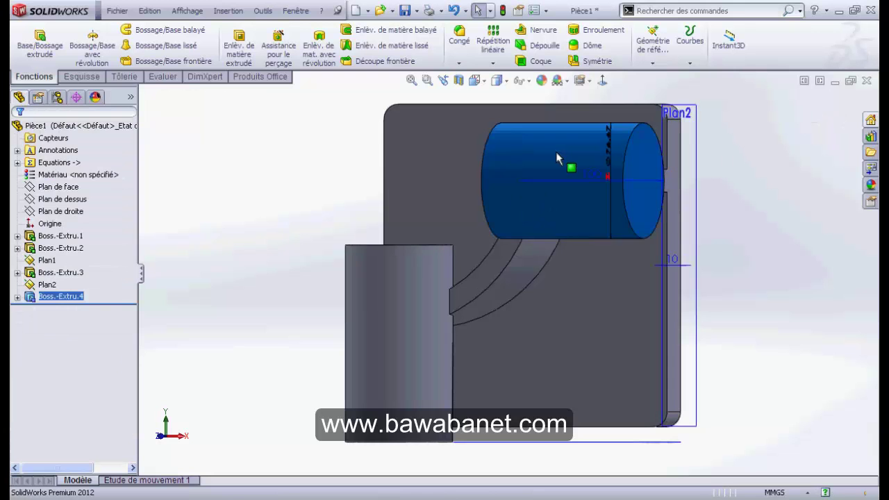
pyautogui.moveTo(592, 197); pyautogui.dragTo(602, 182)
pyautogui.press('f')
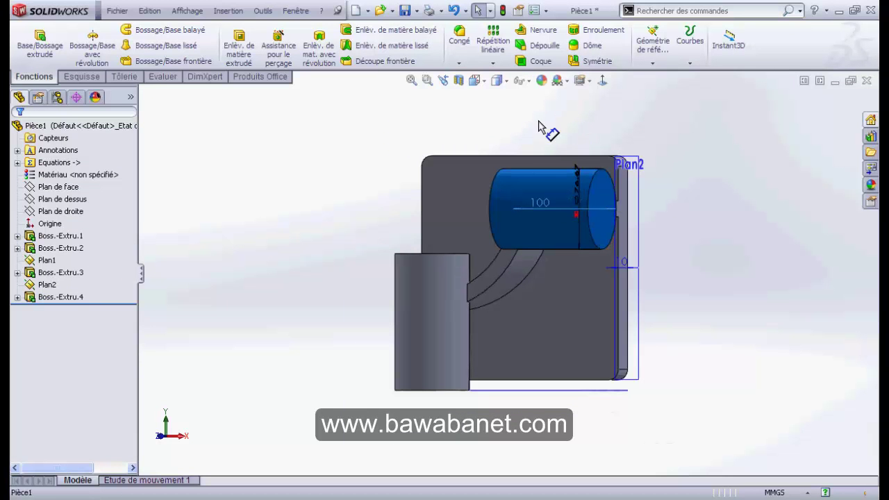
# Change Boss.-Extru.4's depth to 130 mm, linking it to global variable d
pyautogui.click(538, 202)
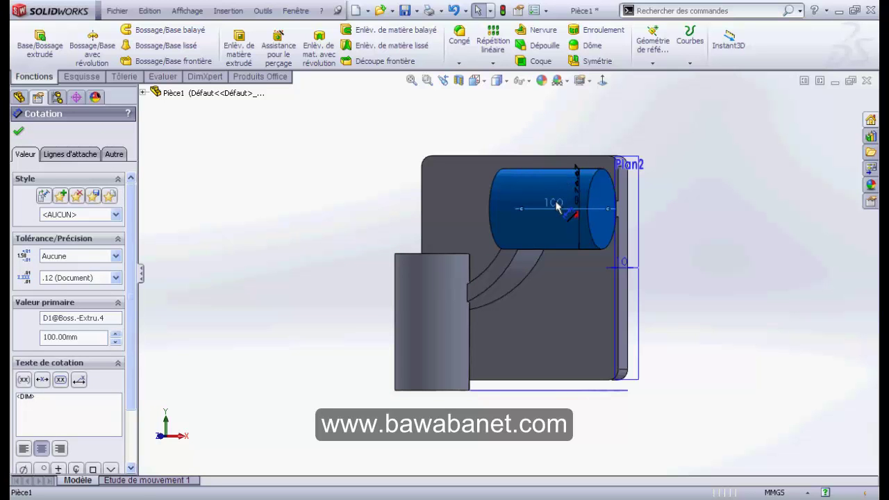
pyautogui.scroll(-1, 554, 200)
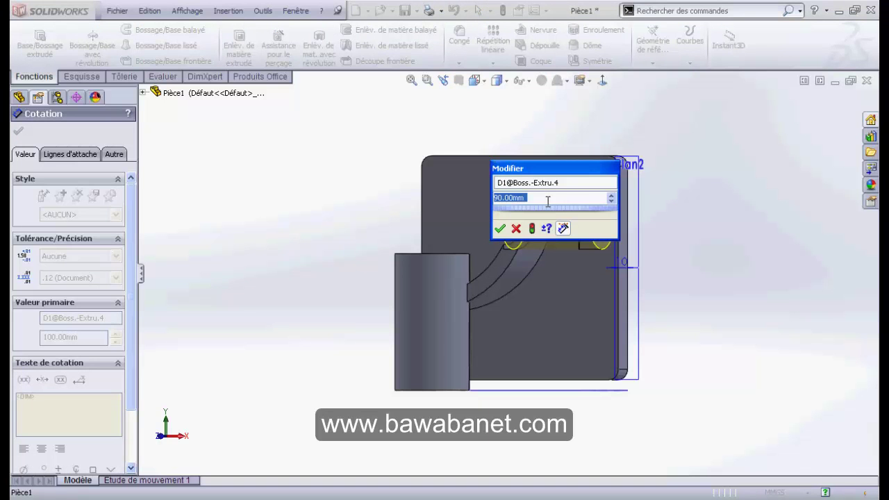
pyautogui.write('=')
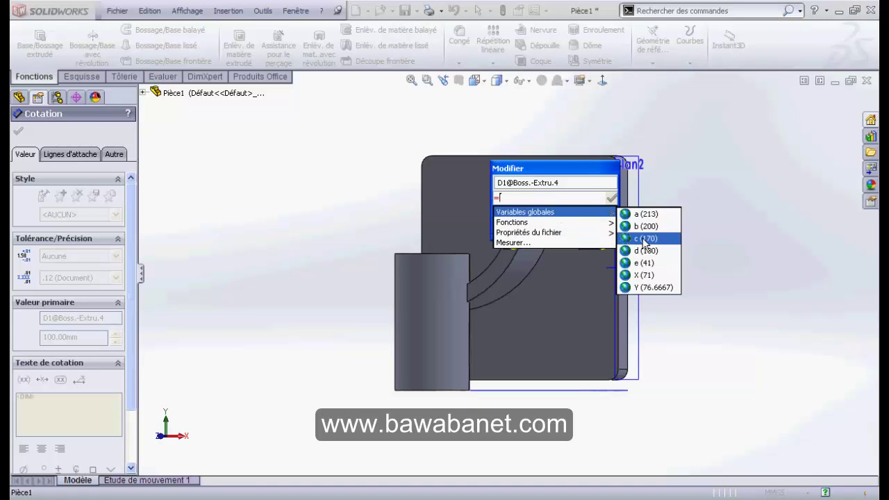
pyautogui.moveTo(525, 212)
pyautogui.click(646, 248)
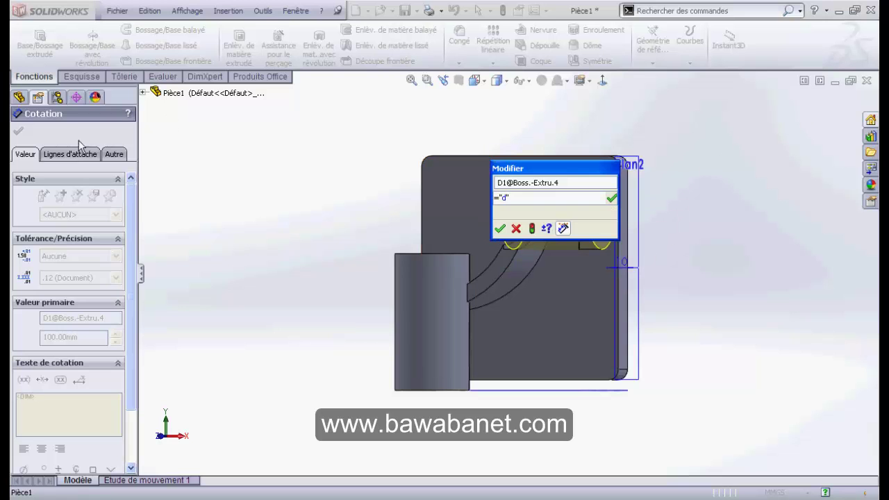
pyautogui.click(16, 134)
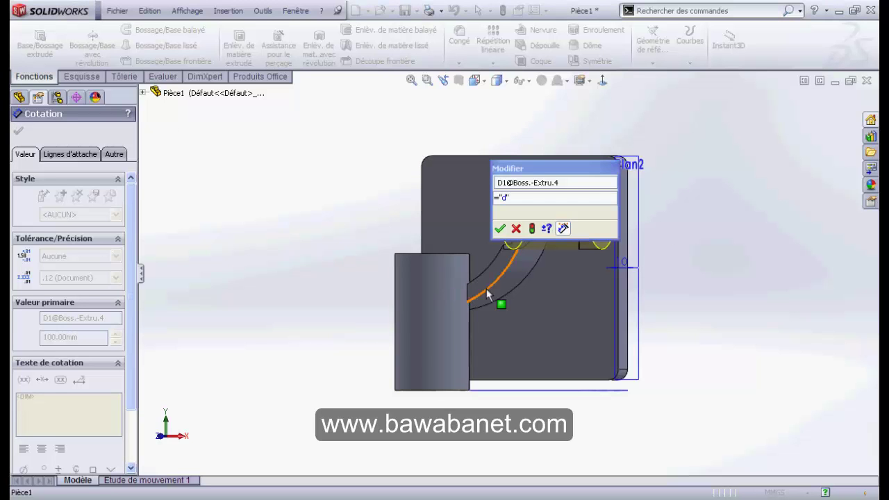
pyautogui.click(503, 231)
pyautogui.write('130.')
pyautogui.click(499, 229)
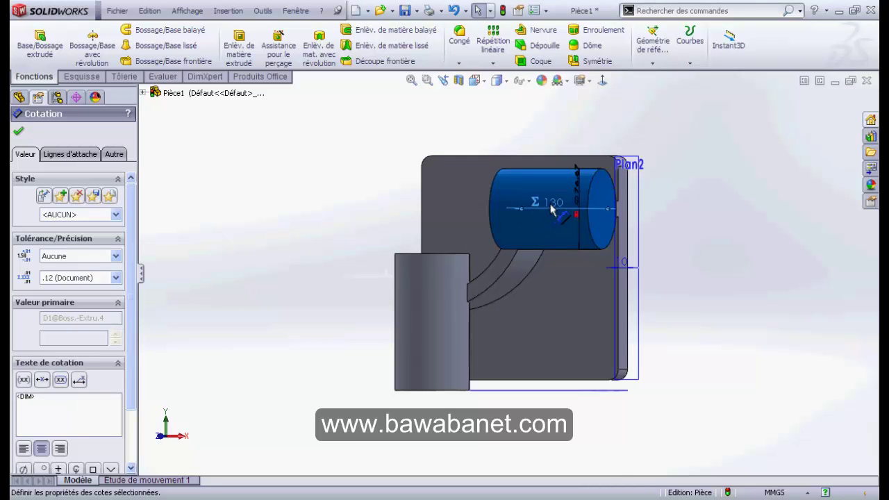
pyautogui.doubleClick(552, 204)
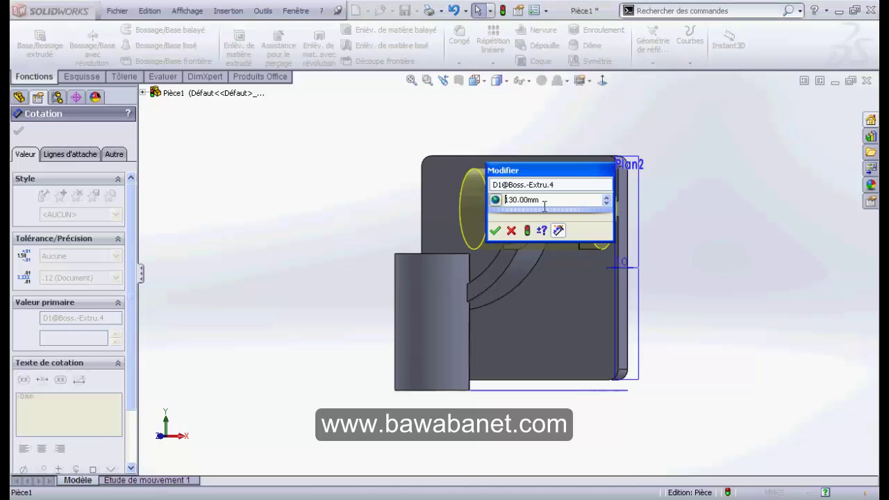
pyautogui.click(494, 231)
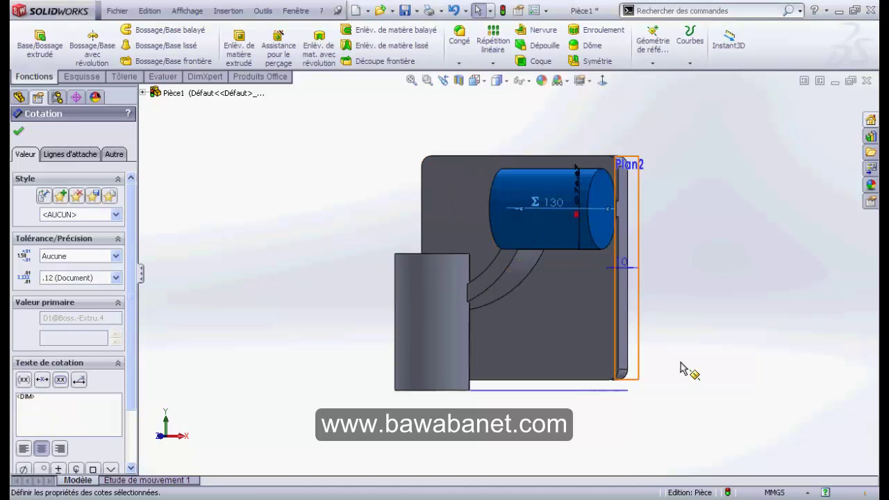
pyautogui.click(680, 368)
# Orbit to inspect both cylindrical bosses and compare them with the exam drawing
pyautogui.moveTo(595, 448)
pyautogui.mouseDown(button='middle')
pyautogui.moveTo(608, 313)
pyautogui.moveTo(589, 265)
pyautogui.moveTo(578, 179)
pyautogui.moveTo(532, 266)
pyautogui.mouseUp(button='middle')
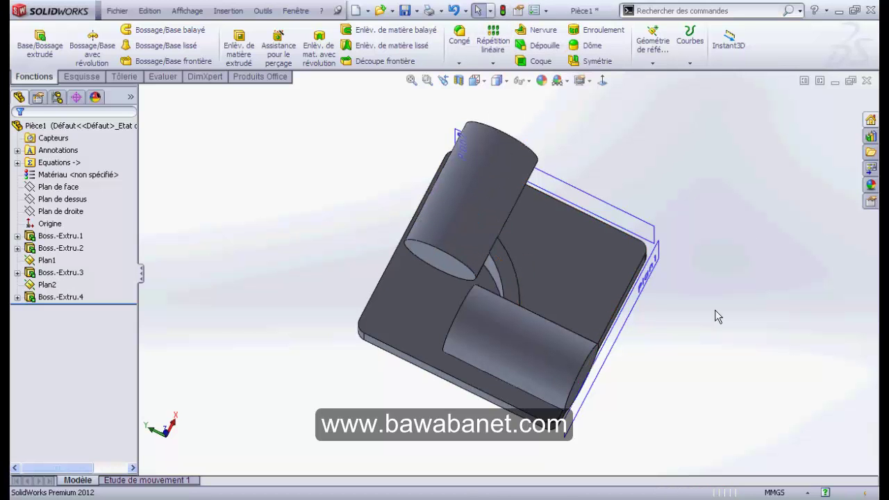
pyautogui.click(308, 497)
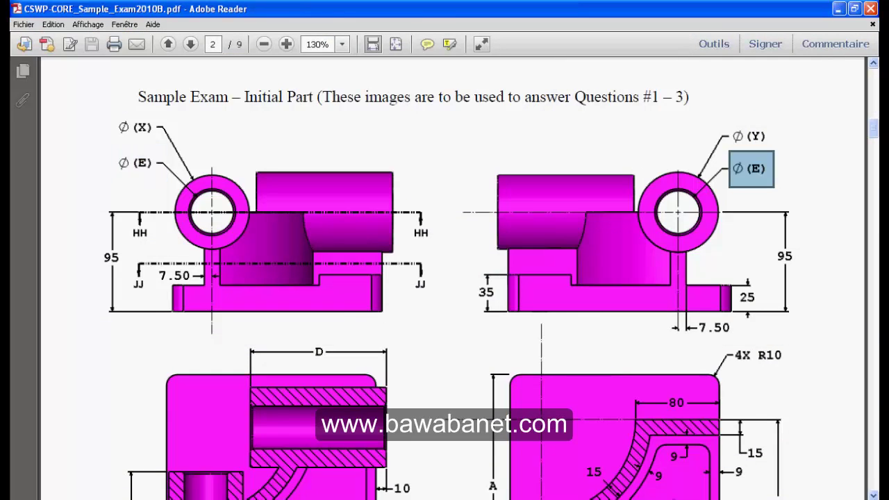
pyautogui.hotkey('alt', 'Tab')
# Sketch a circle on the first cylinder's end face, viewed Normal To
pyautogui.moveTo(476, 307); pyautogui.dragTo(545, 364, button='middle')
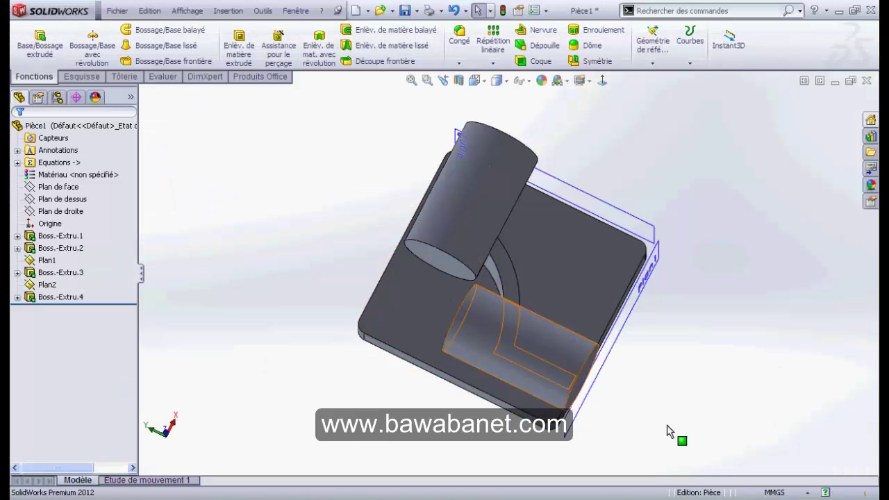
pyautogui.click(561, 366)
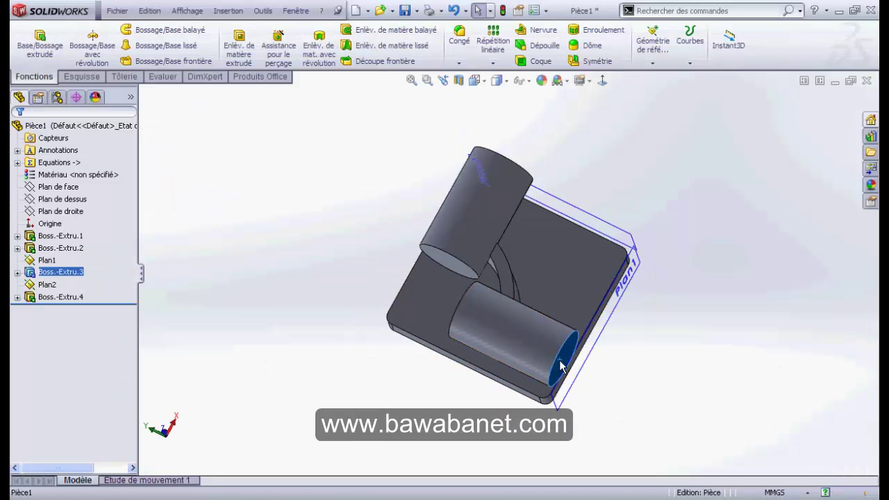
pyautogui.click(603, 82)
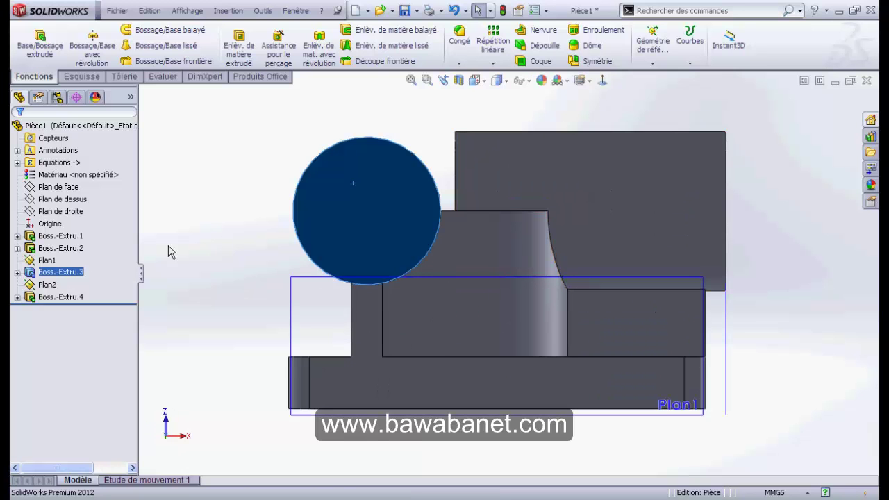
pyautogui.click(77, 78)
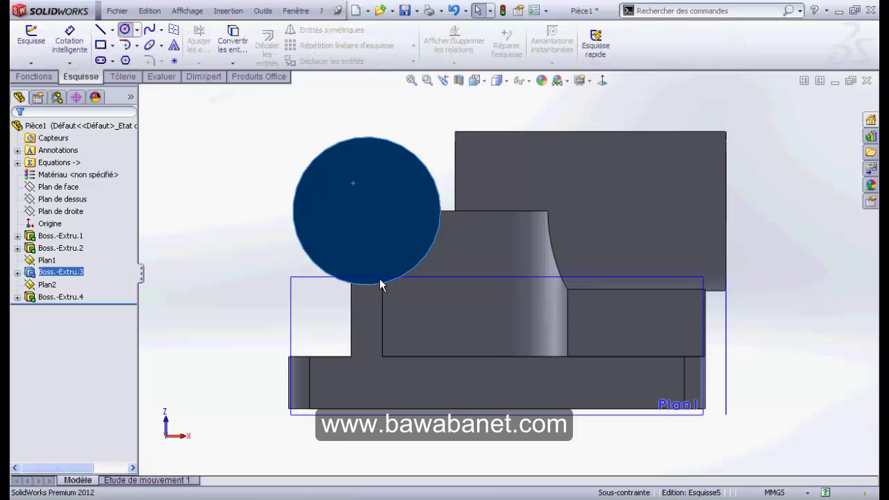
pyautogui.click(125, 29)
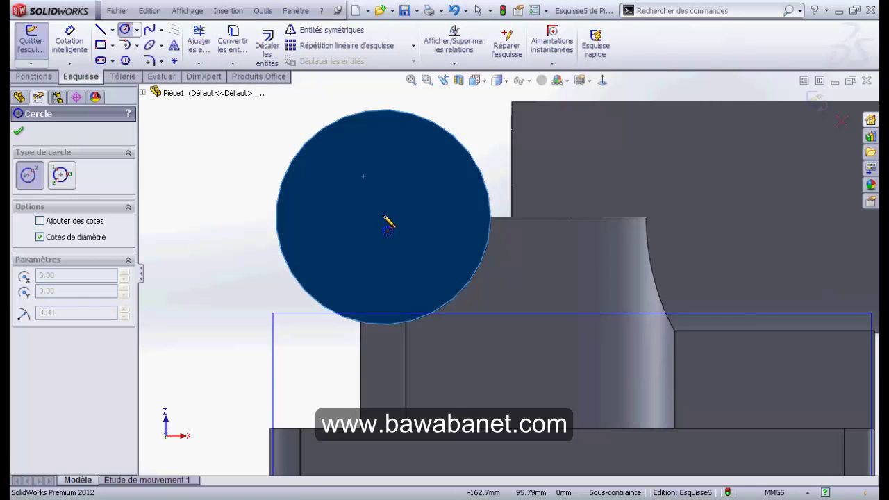
pyautogui.click(382, 215)
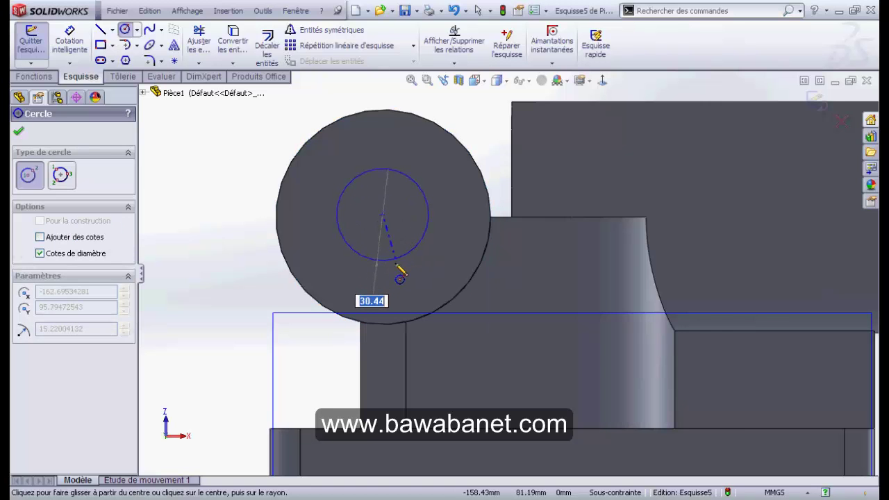
pyautogui.click(396, 264)
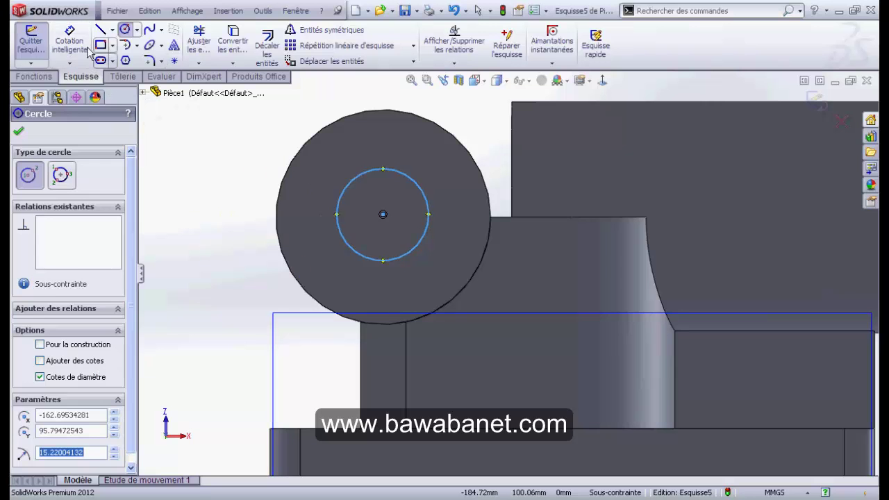
# Dimension the circle's diameter as ='e', making it Ø41
pyautogui.click(69, 42)
pyautogui.click(344, 202)
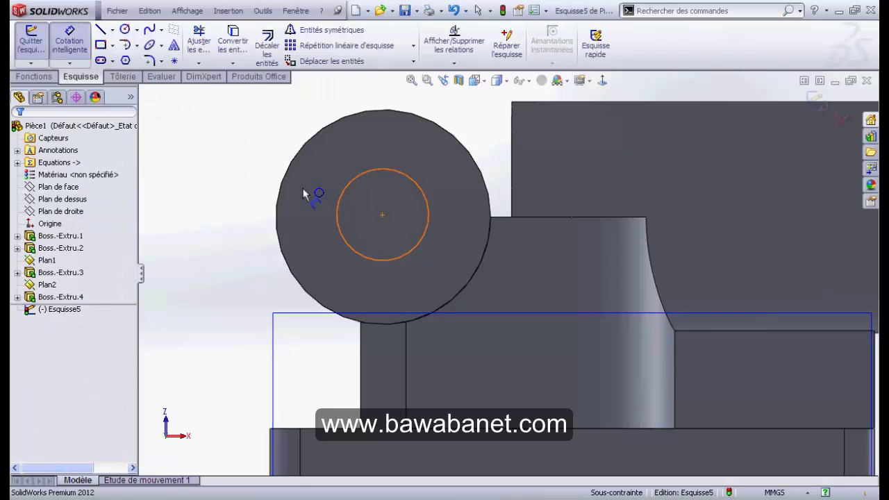
pyautogui.click(263, 185)
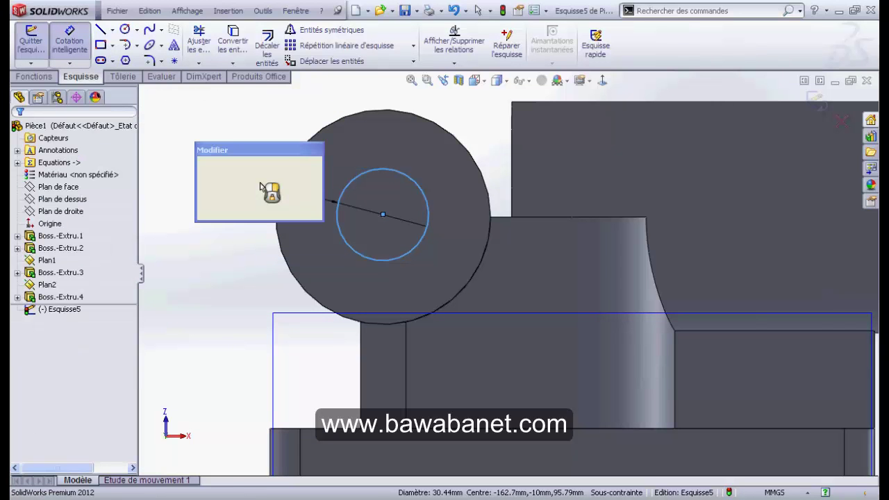
pyautogui.write('=')
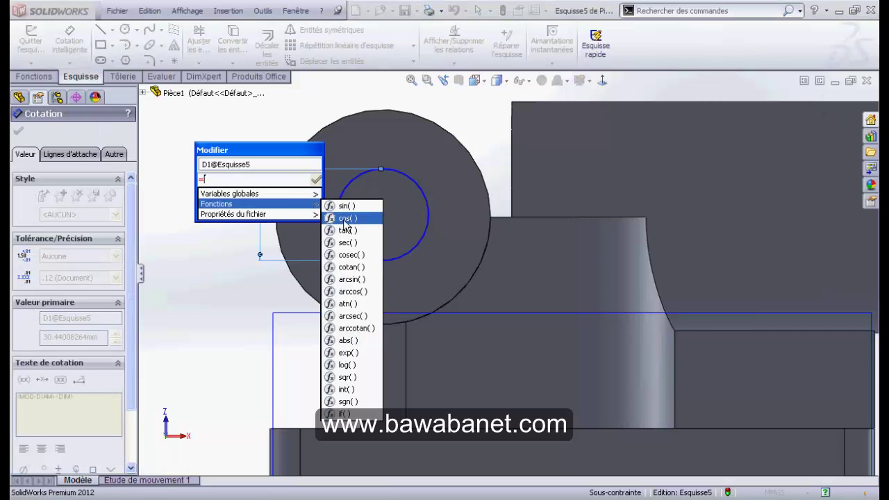
pyautogui.click(359, 246)
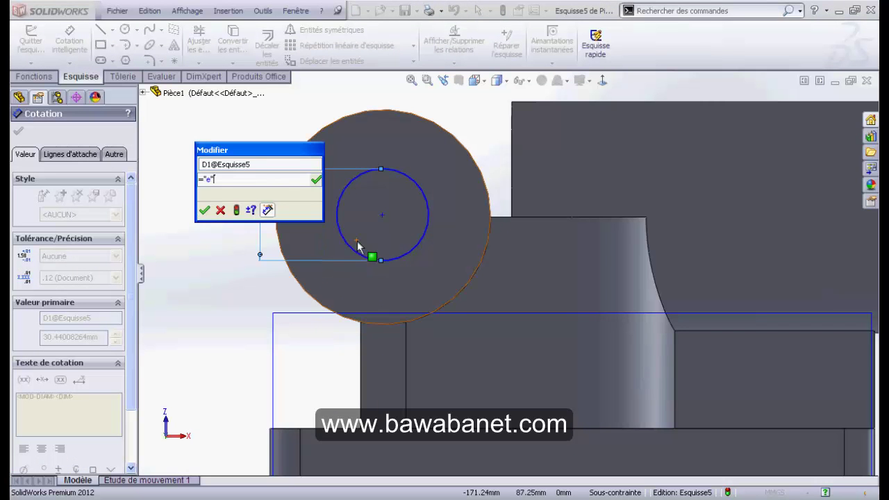
pyautogui.click(203, 211)
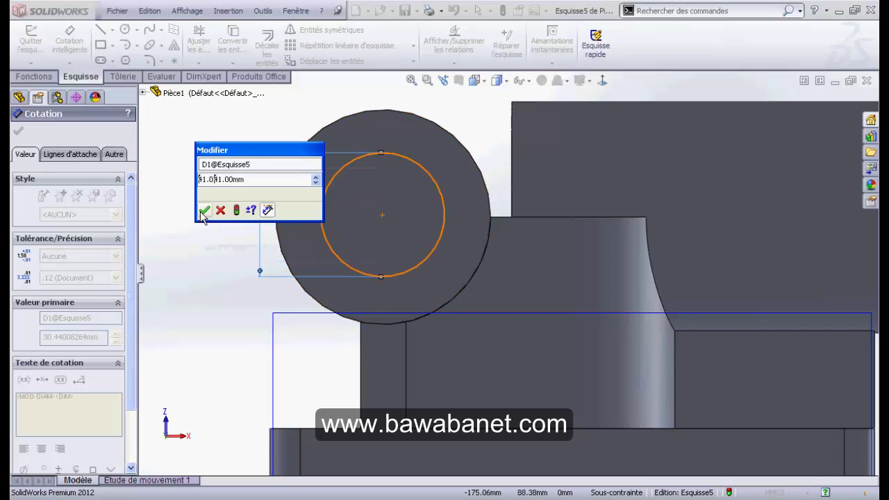
# Make the circle concentric with the cylinder's outer edge and exit the sketch
pyautogui.click(327, 192)
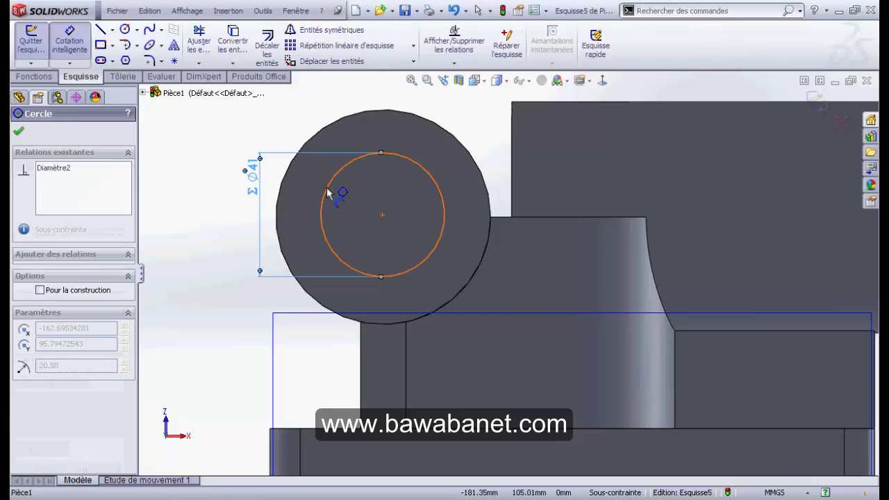
pyautogui.click(312, 141)
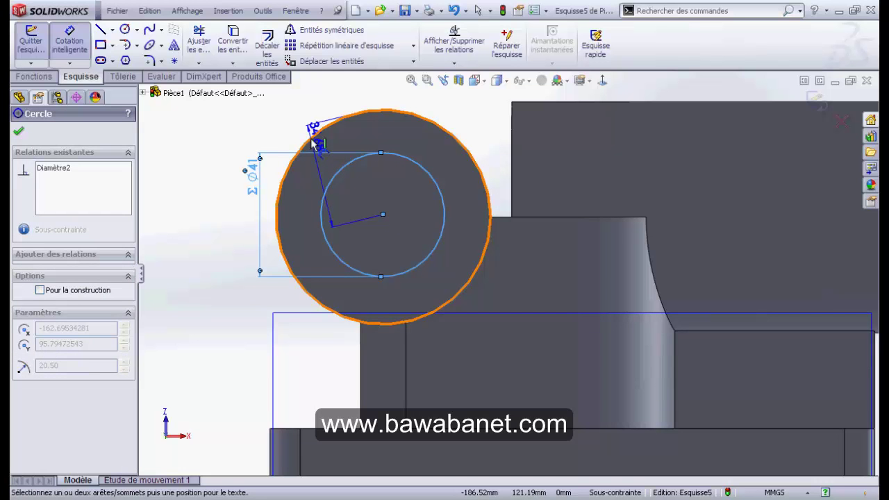
pyautogui.press('Escape')
pyautogui.press('Escape')
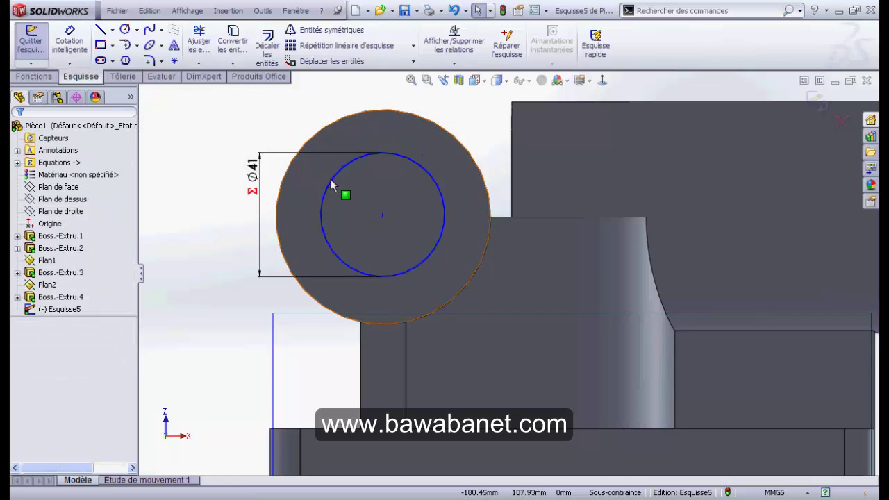
pyautogui.click(331, 186)
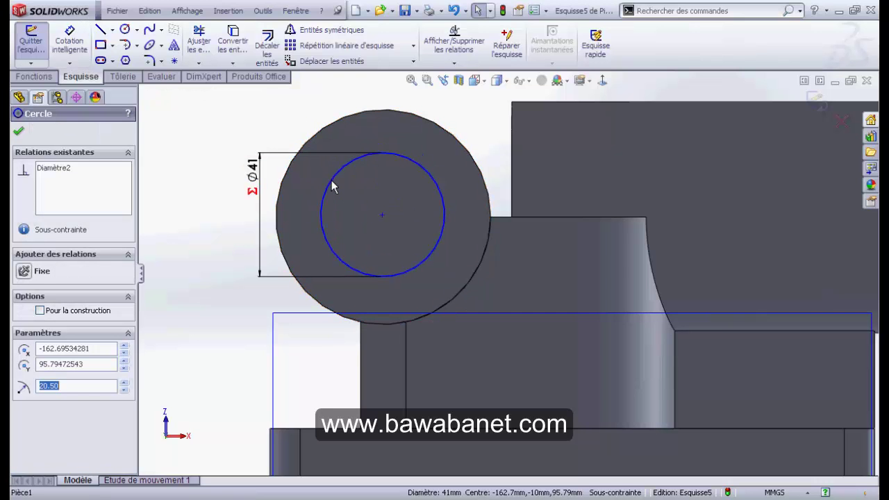
pyautogui.keyDown('ctrl'); pyautogui.click(313, 141); pyautogui.keyUp('ctrl')
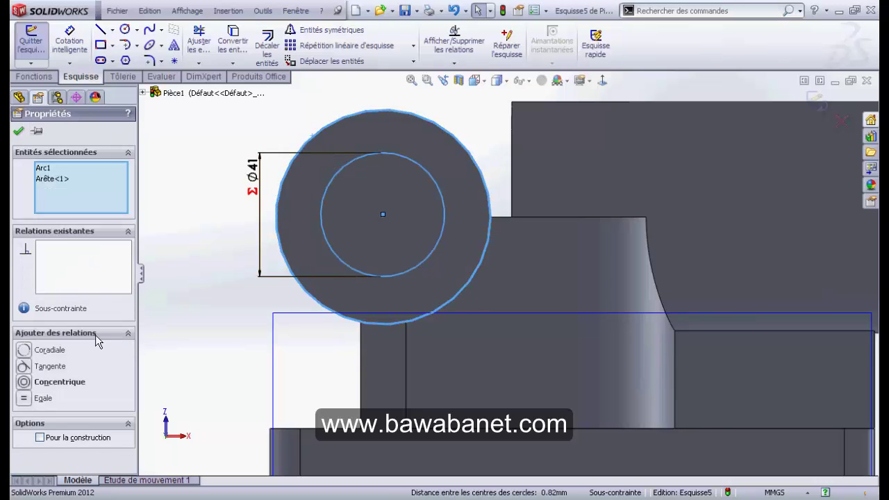
pyautogui.click(24, 383)
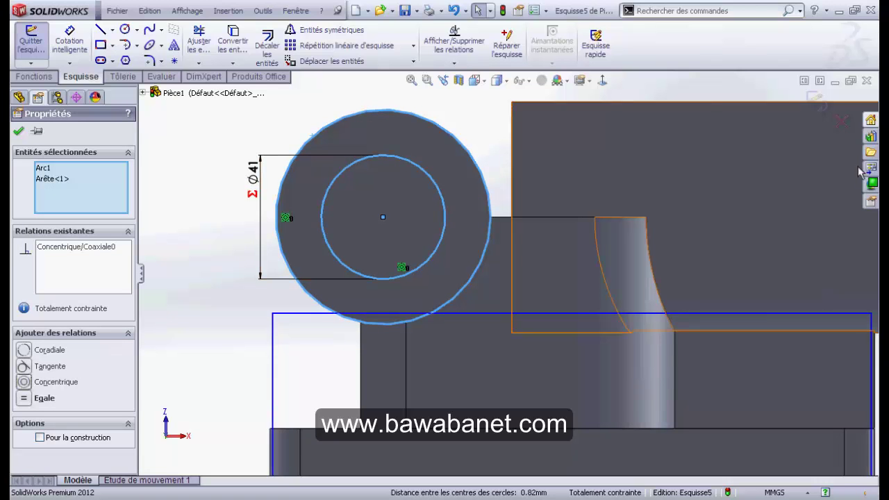
pyautogui.click(816, 99)
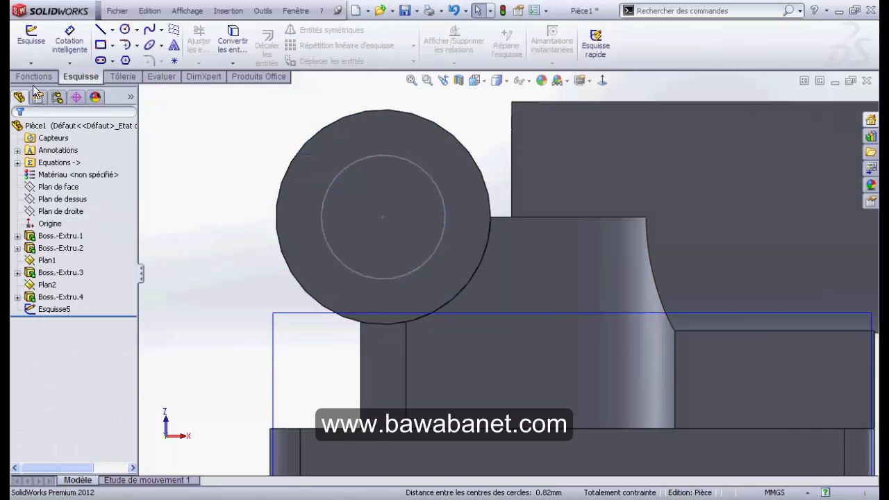
# Extrude-cut the Ø41 circle sketch Through All to hollow the first cylinder
pyautogui.click(31, 79)
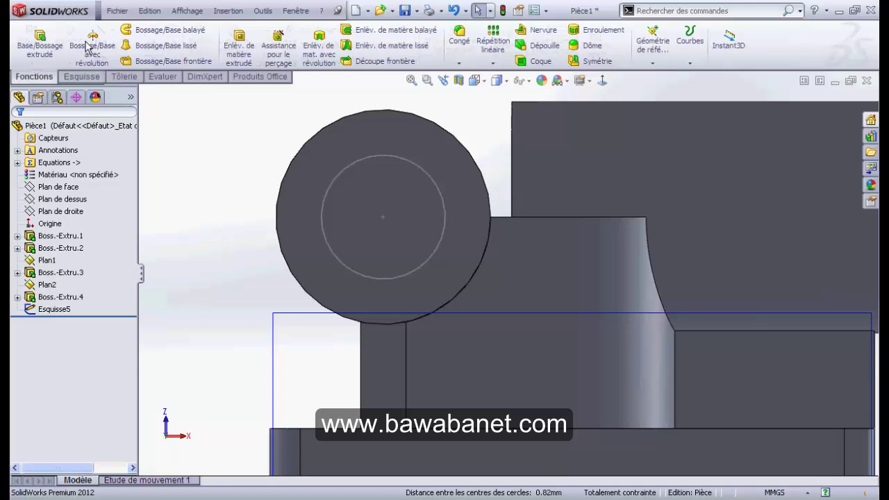
pyautogui.click(222, 52)
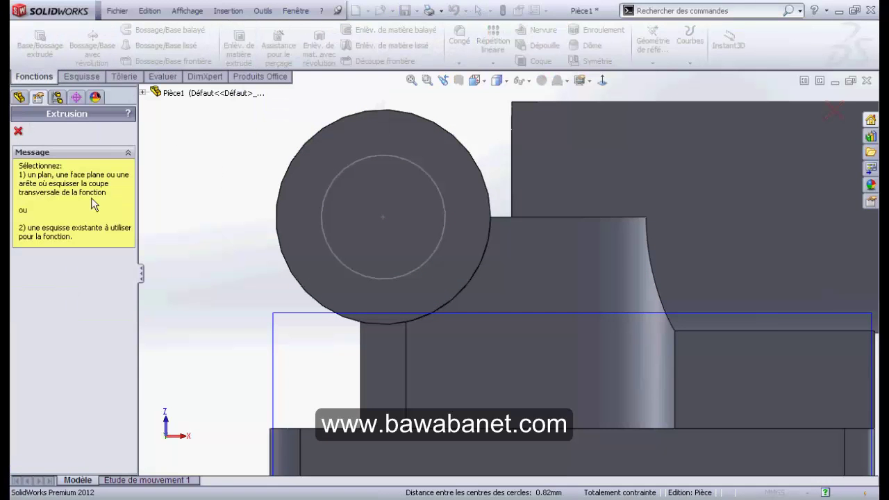
pyautogui.click(323, 247)
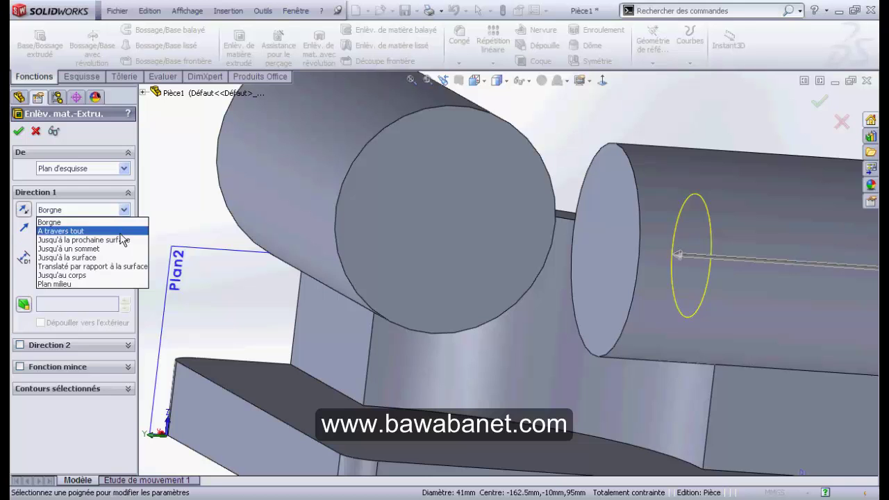
pyautogui.click(61, 231)
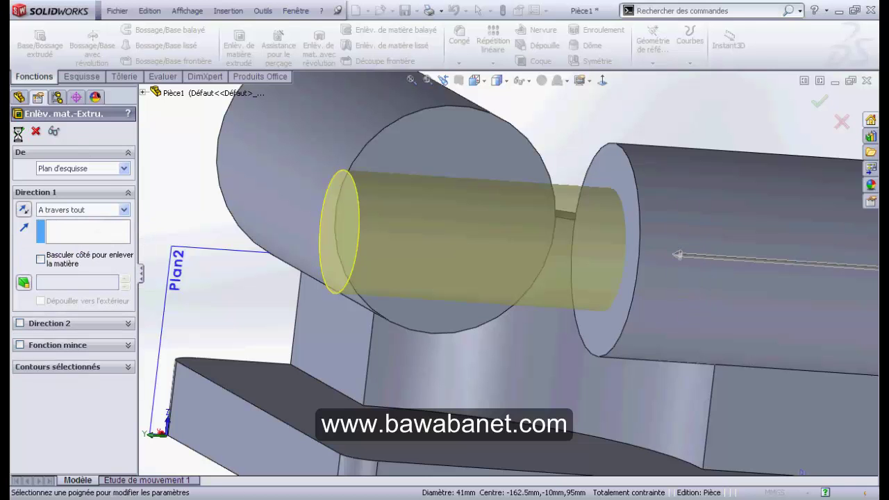
pyautogui.press('Return')
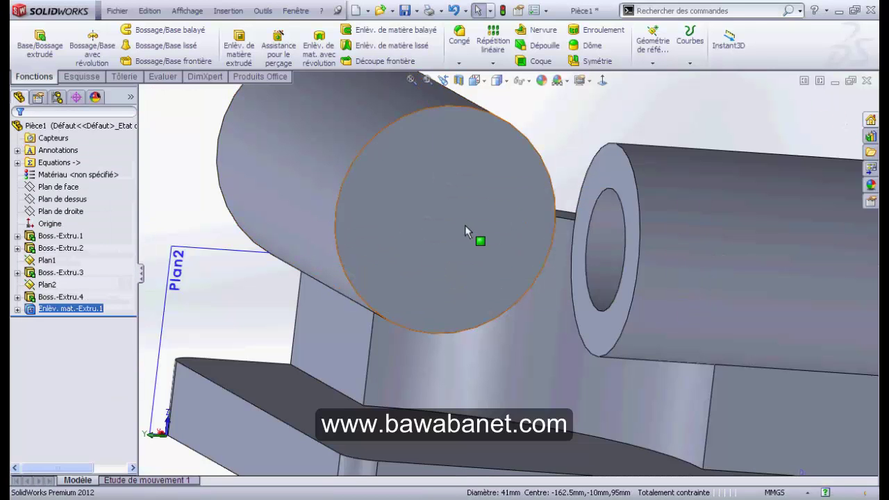
pyautogui.click(464, 225)
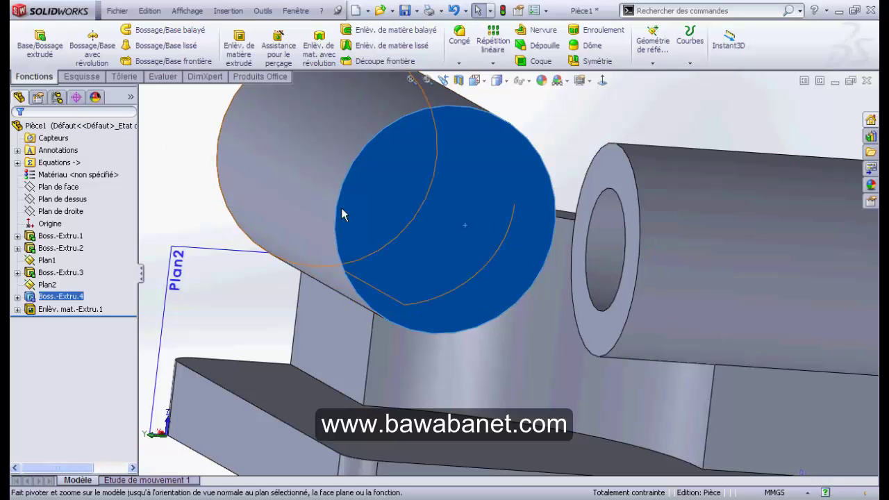
# Draw a circle at the centre of the second cylinder's end face, viewed Normal To
pyautogui.click(602, 87)
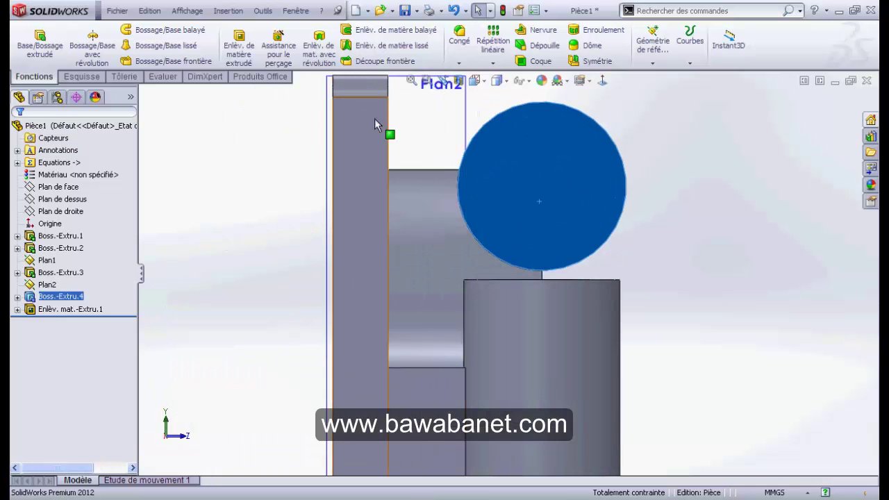
pyautogui.click(77, 80)
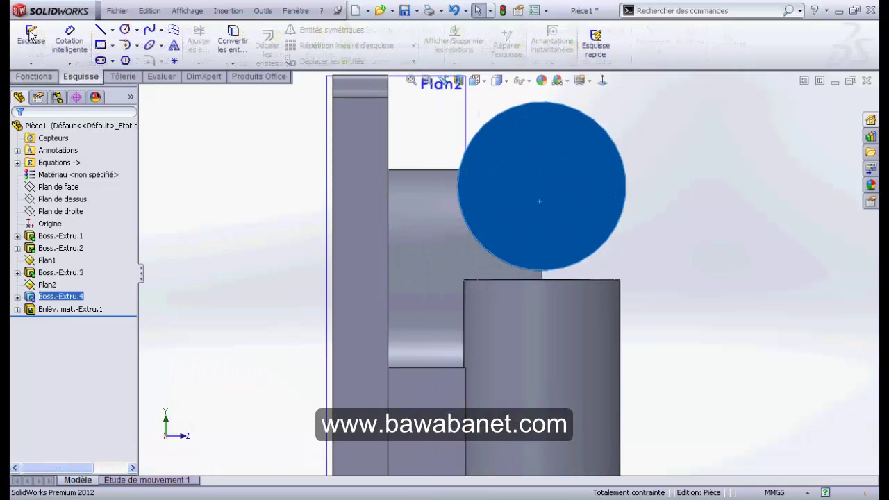
pyautogui.click(125, 29)
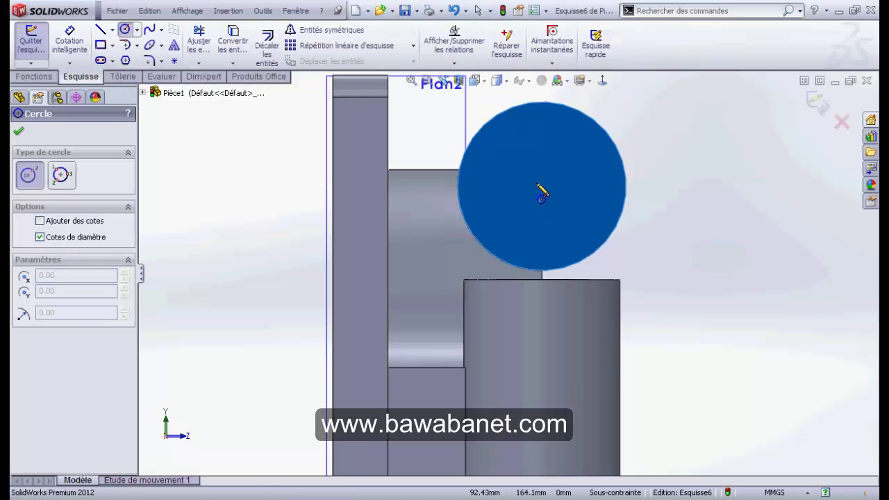
pyautogui.click(542, 201)
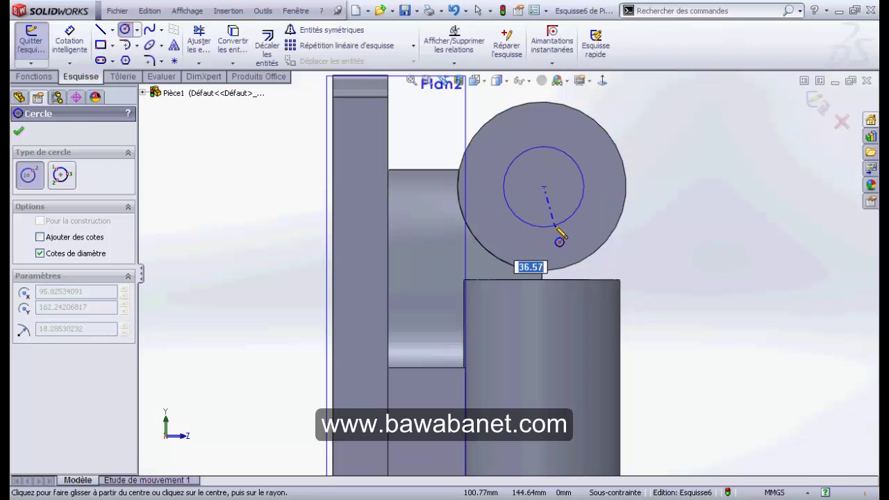
pyautogui.click(556, 228)
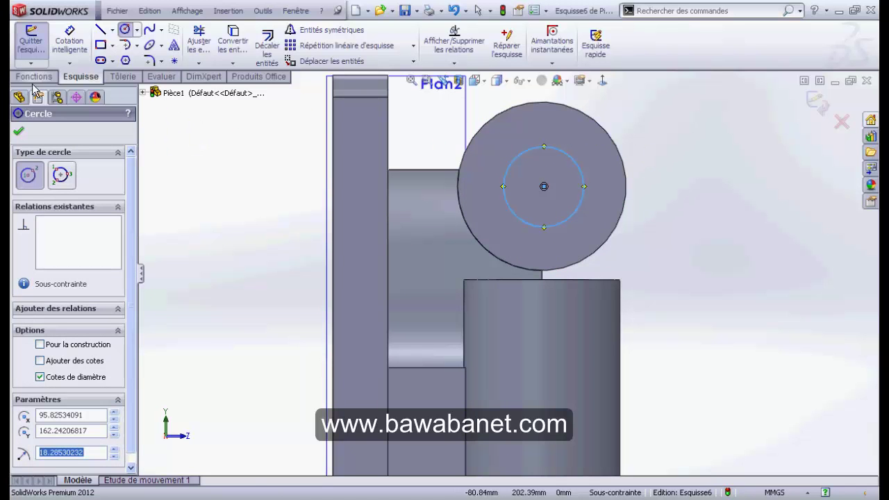
pyautogui.click(18, 130)
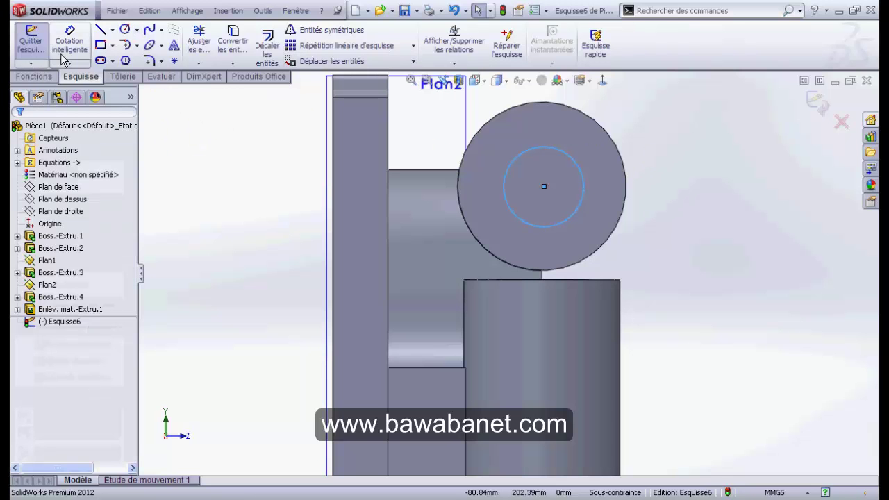
# Dimension the circle's diameter as ='e', making it Ø41
pyautogui.click(69, 40)
pyautogui.click(580, 167)
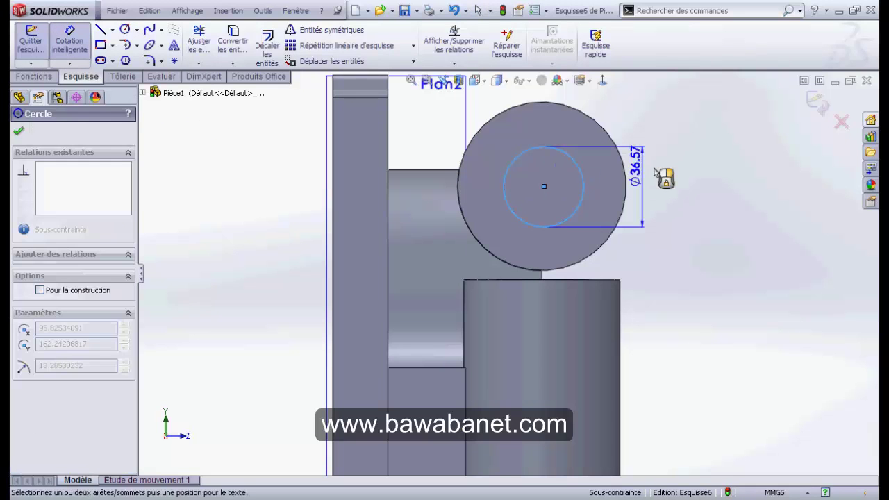
pyautogui.click(672, 179)
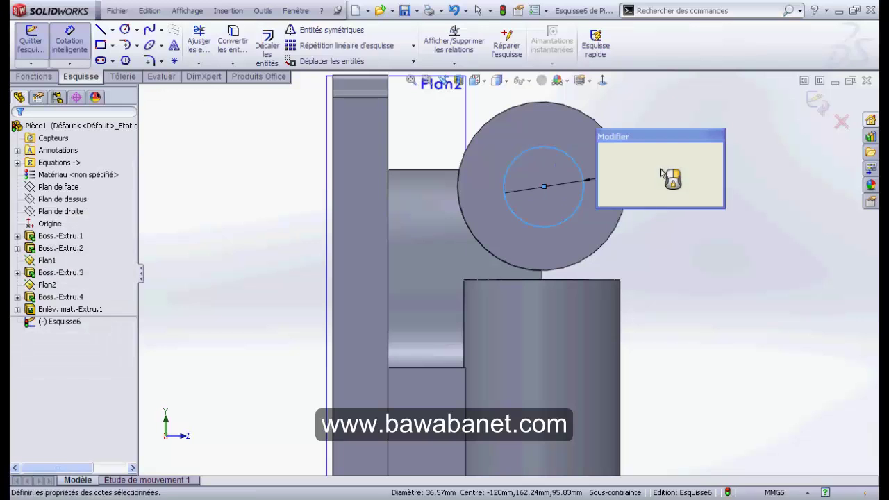
pyautogui.write('=')
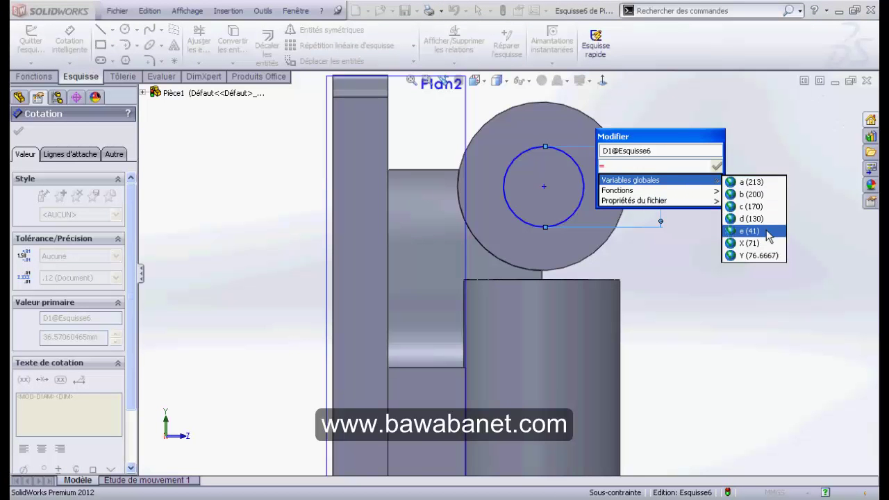
pyautogui.click(764, 231)
pyautogui.press('Return')
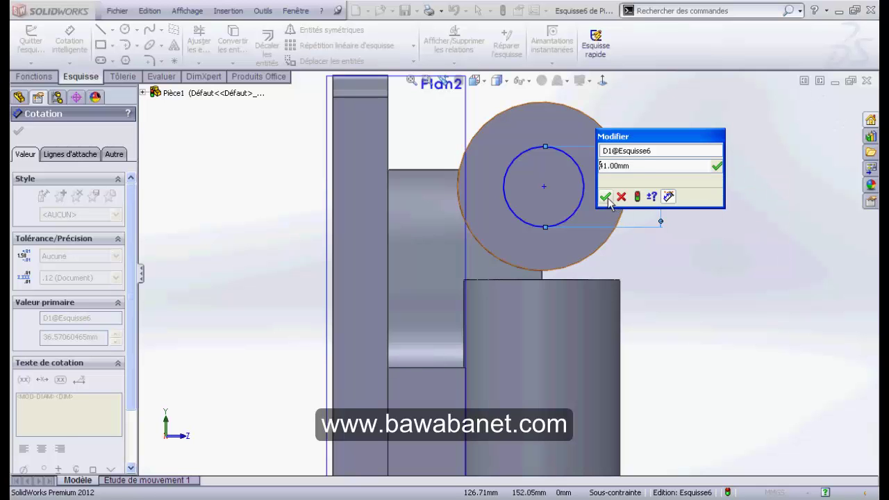
pyautogui.click(605, 196)
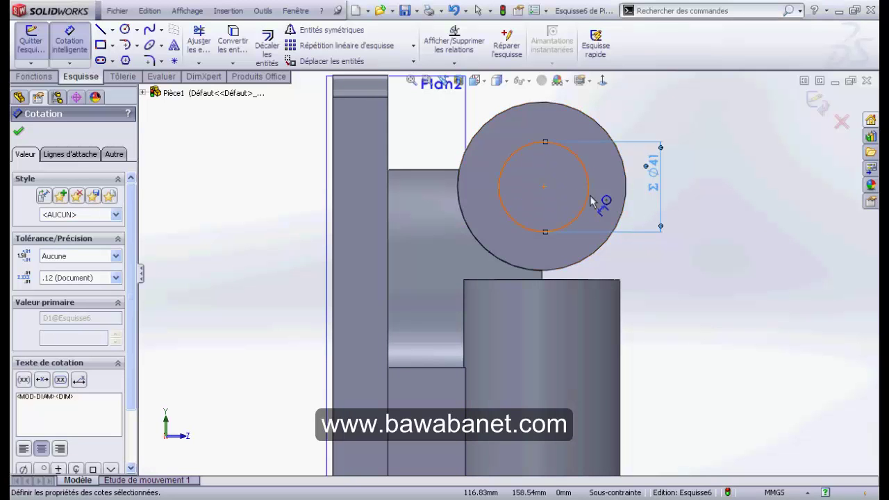
# Make the circle concentric with the cylinder's outer edge and close the sketch
pyautogui.rightClick(747, 133)
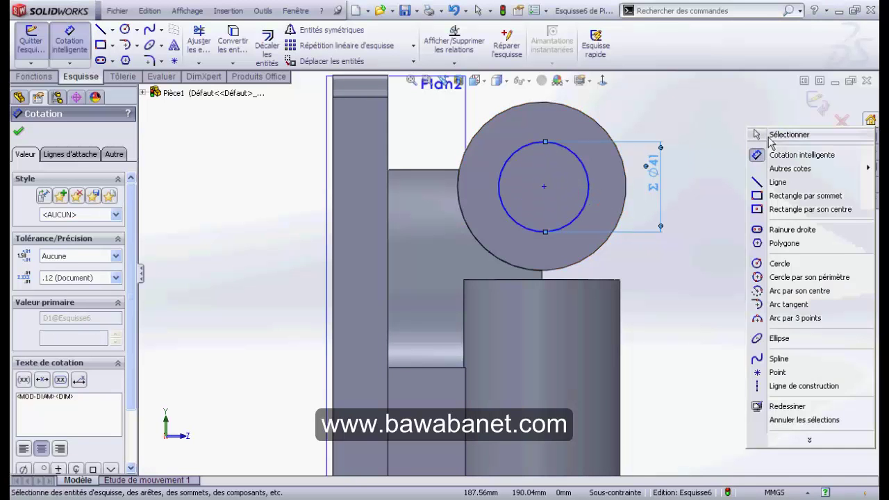
pyautogui.click(774, 136)
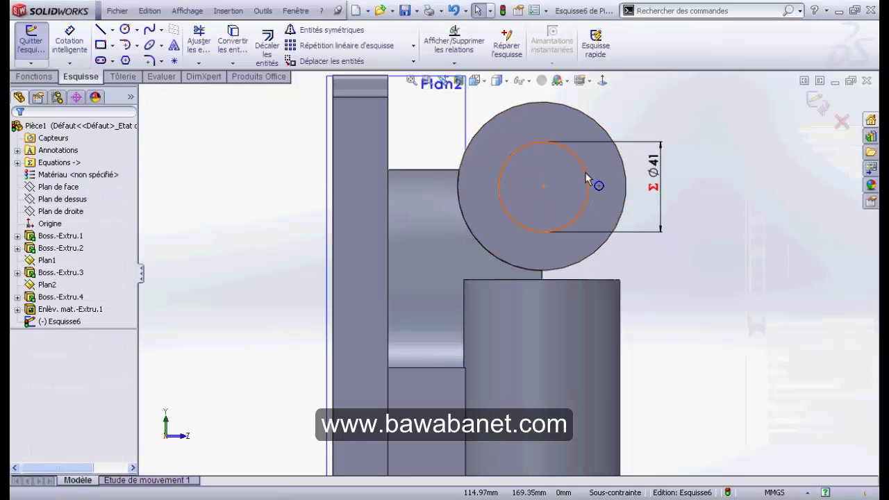
pyautogui.click(585, 172)
pyautogui.keyDown('ctrl'); pyautogui.click(607, 138); pyautogui.keyUp('ctrl')
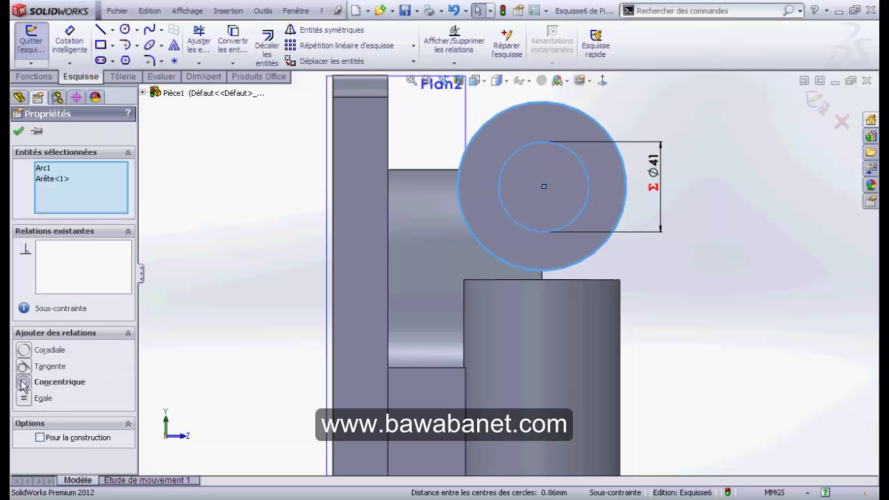
pyautogui.click(24, 381)
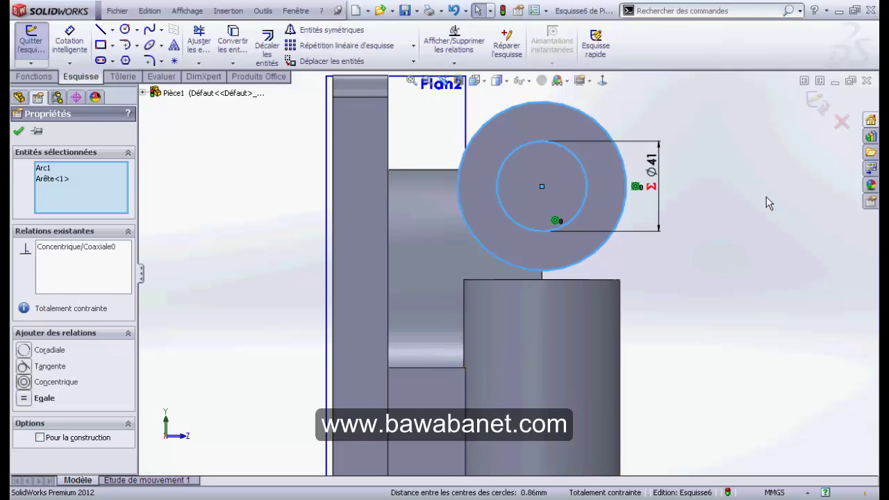
pyautogui.click(818, 107)
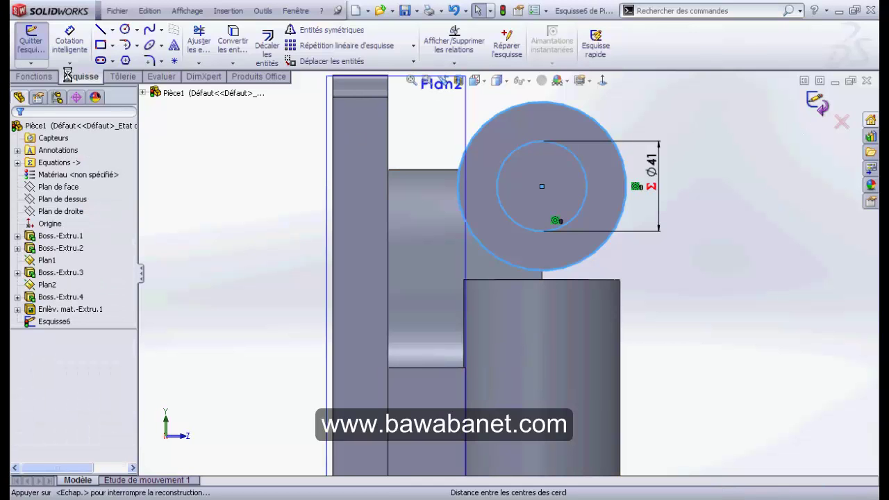
pyautogui.click(35, 75)
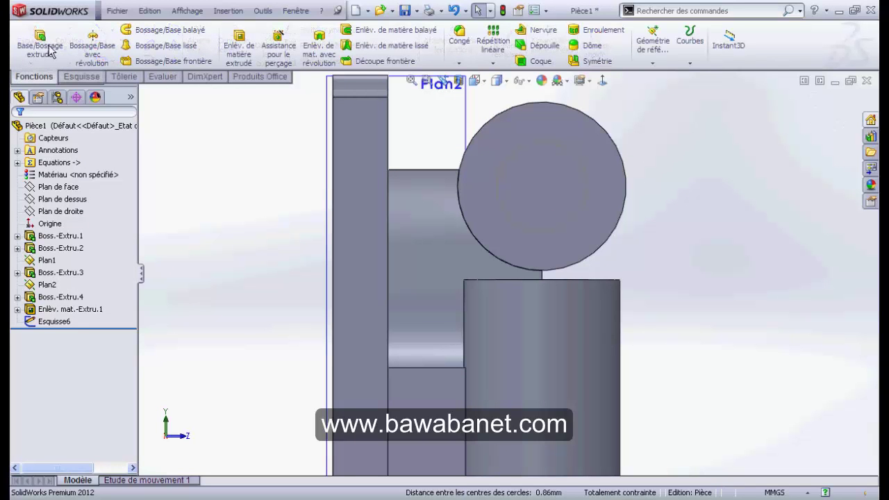
# Extrude-cut Esquisse6 Through All to hollow the second cylinder
pyautogui.click(238, 46)
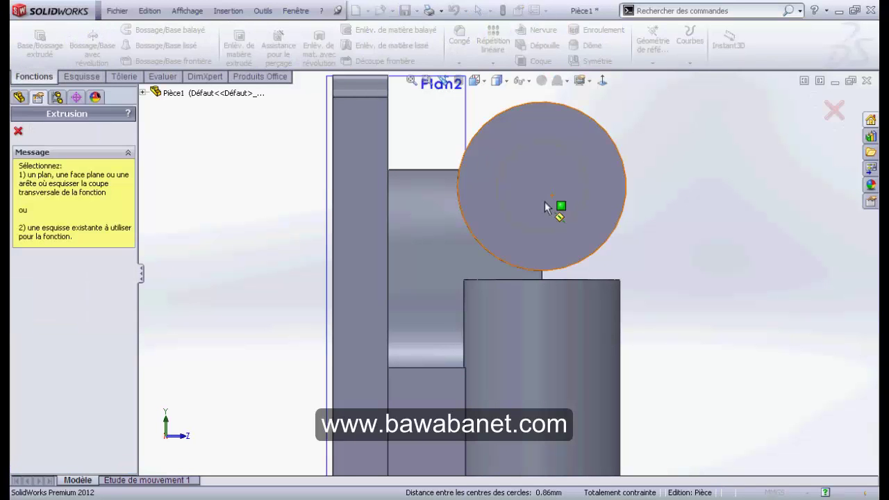
pyautogui.click(514, 222)
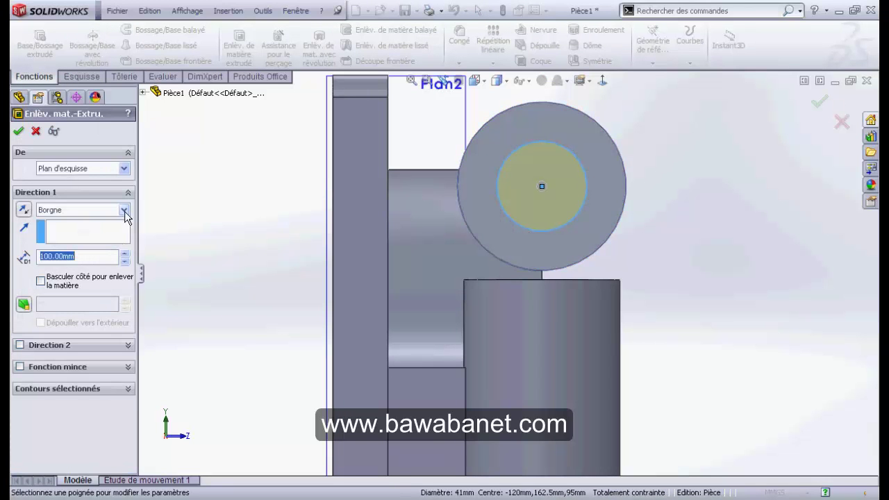
pyautogui.click(124, 211)
pyautogui.click(117, 231)
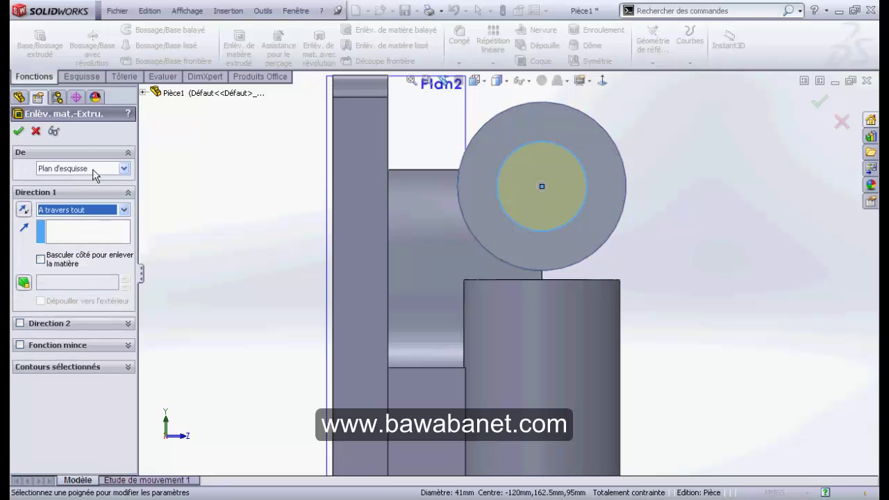
pyautogui.click(19, 130)
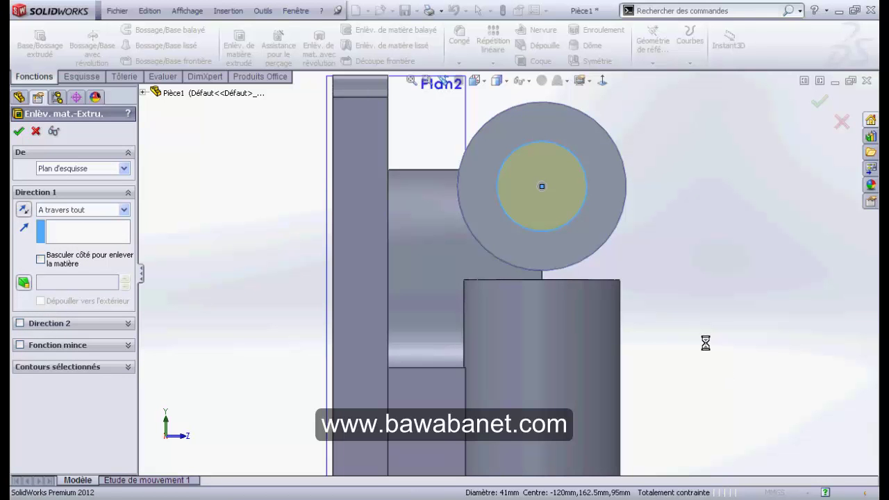
# Orbit to a 3-D view and select the lower top face inside the curved wall
pyautogui.moveTo(691, 356)
pyautogui.mouseDown(button='middle')
pyautogui.moveTo(655, 292)
pyautogui.moveTo(720, 422)
pyautogui.moveTo(677, 295)
pyautogui.moveTo(693, 258)
pyautogui.moveTo(641, 233)
pyautogui.moveTo(604, 278)
pyautogui.mouseUp(button='middle')
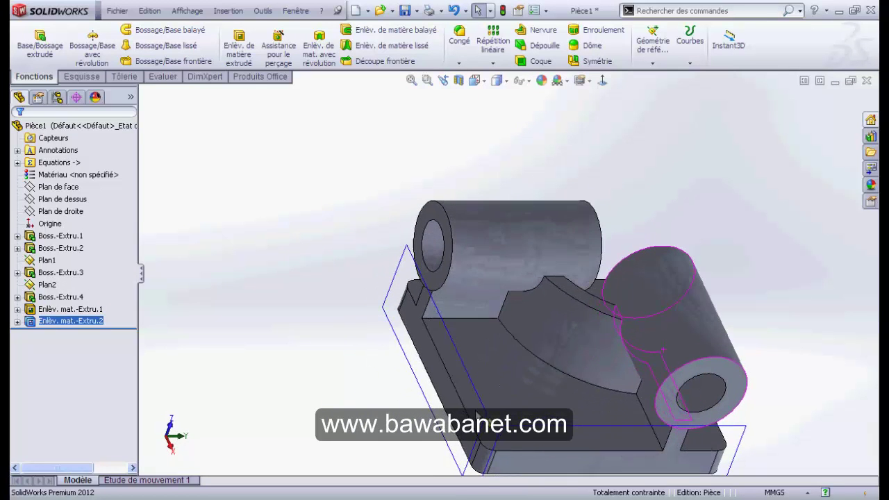
pyautogui.click(464, 430)
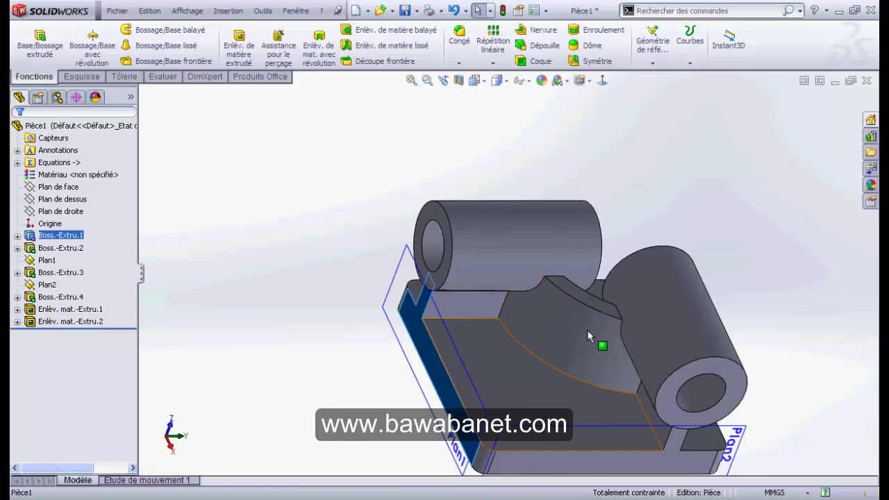
pyautogui.click(591, 375)
# View the top face Normal To and inspect the HH-HH and JJ-JJ sections on page 2 of the PDF
pyautogui.click(602, 81)
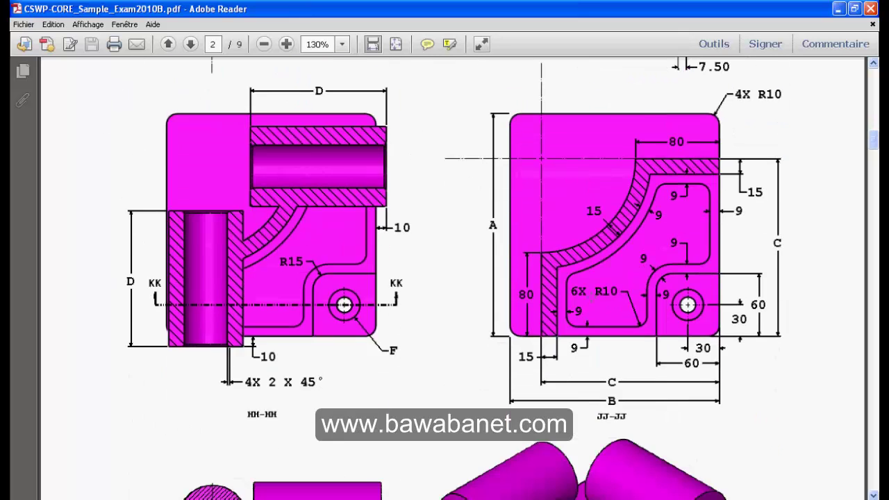
pyautogui.moveTo(741, 258); pyautogui.dragTo(651, 352)
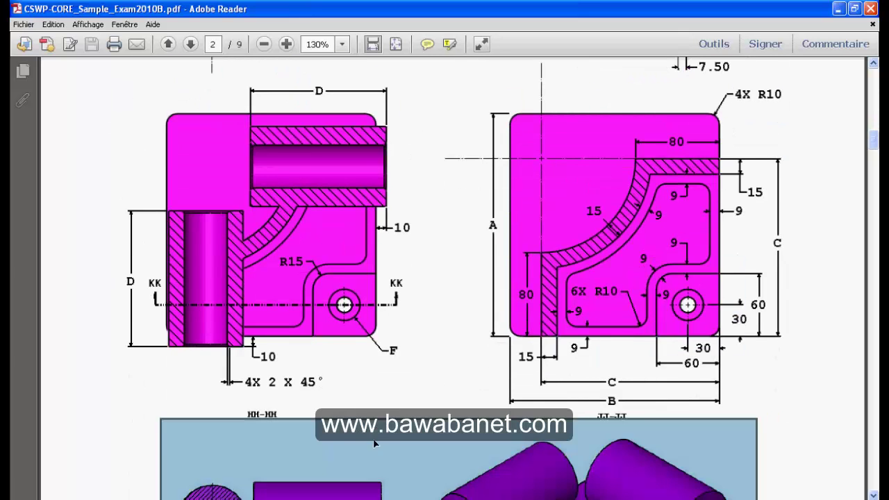
pyautogui.click(702, 360)
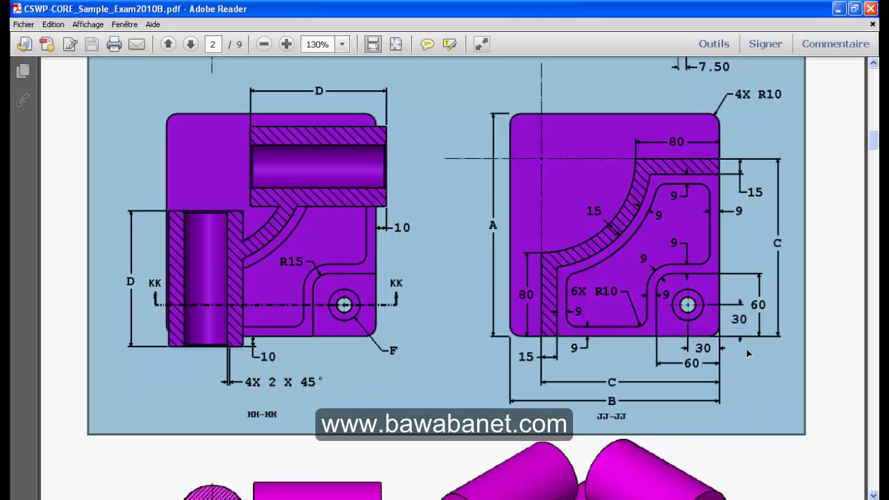
pyautogui.click(748, 354)
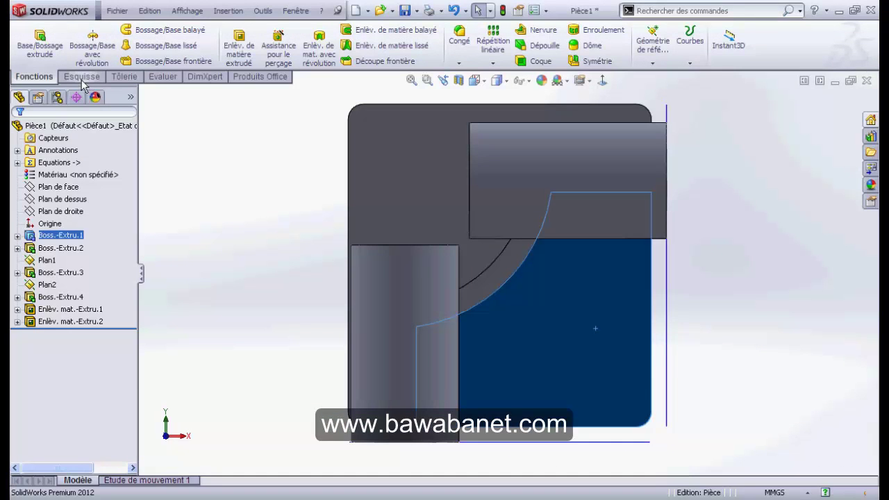
# Sketch a horizontal line from the top face's right edge and a vertical line down to its bottom edge
pyautogui.click(81, 76)
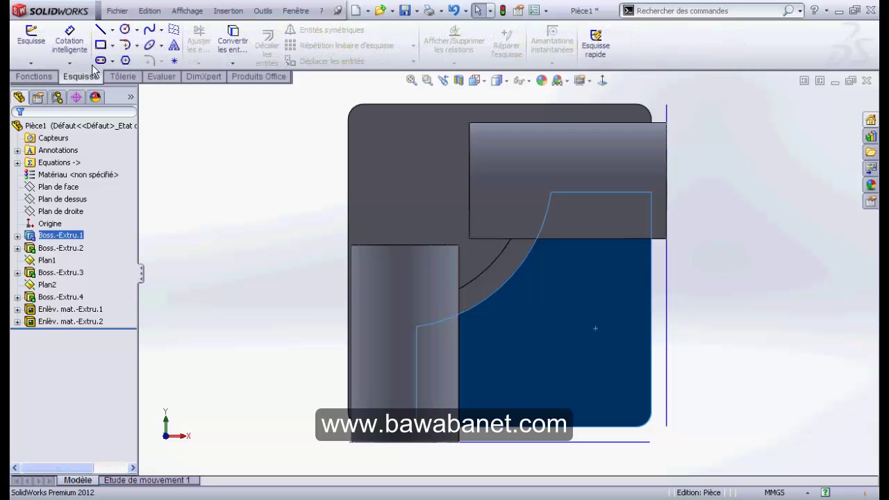
pyautogui.click(101, 30)
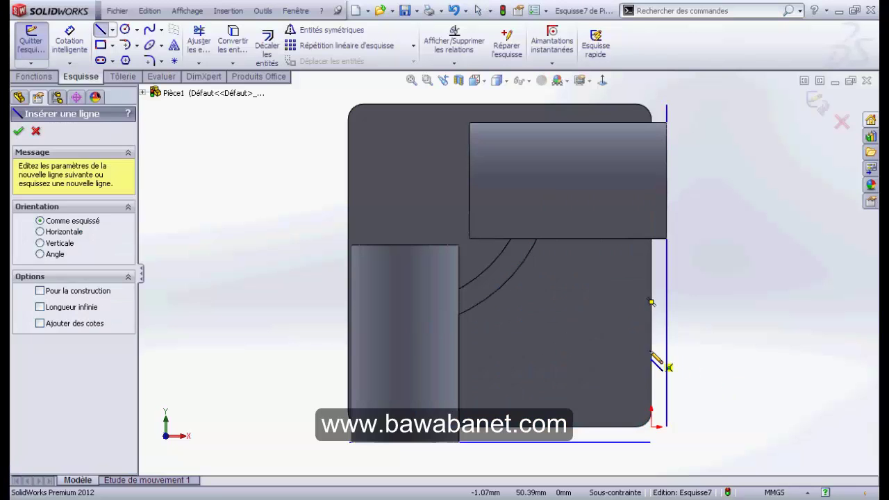
pyautogui.click(650, 350)
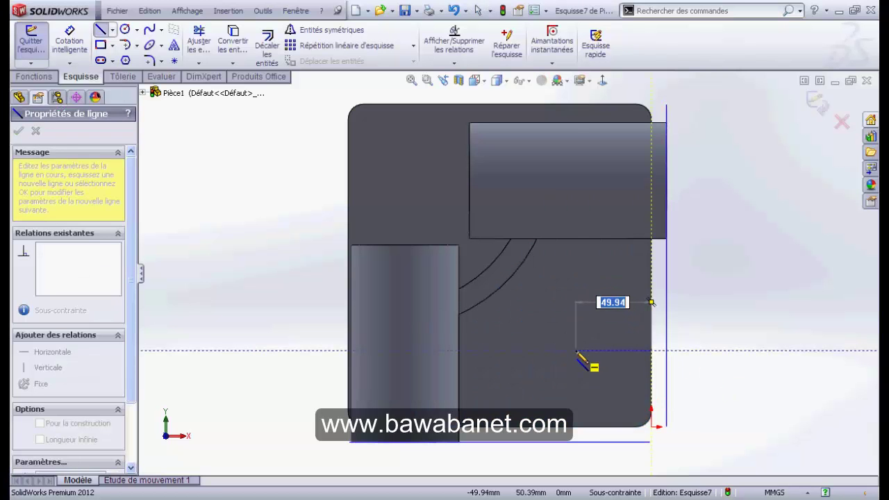
pyautogui.click(577, 411)
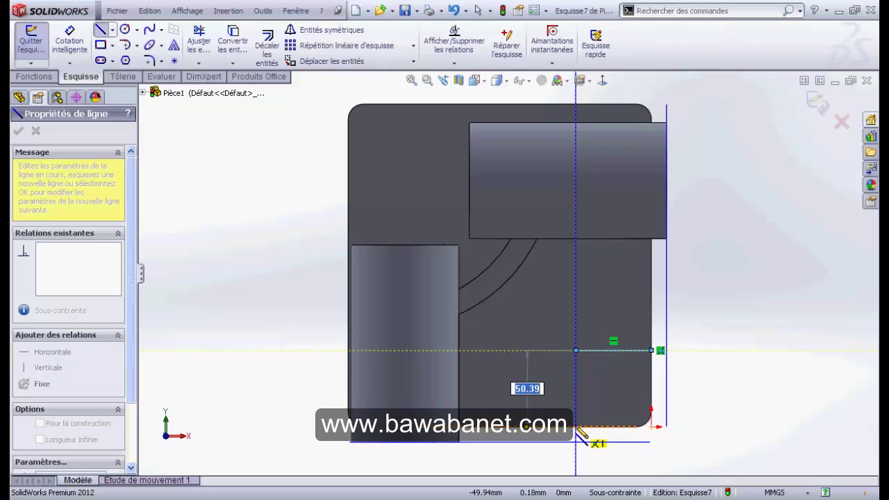
pyautogui.click(576, 427)
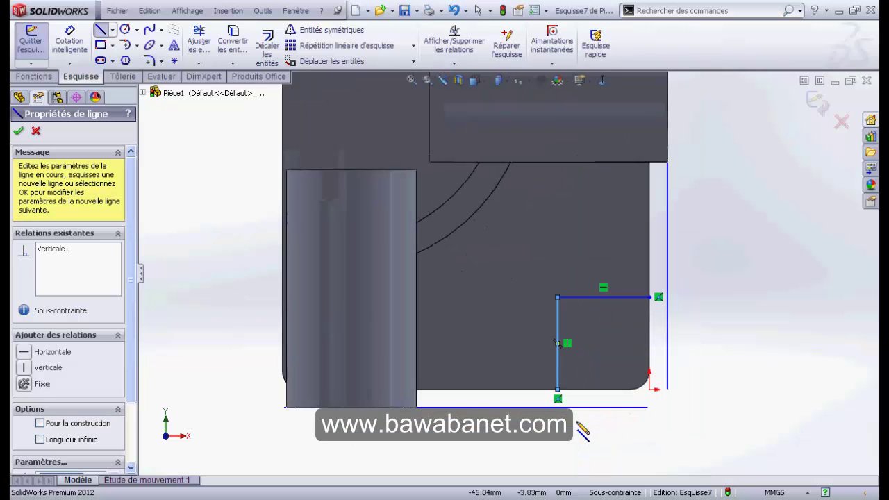
pyautogui.press('Escape')
pyautogui.scroll(-1, 633, 377)
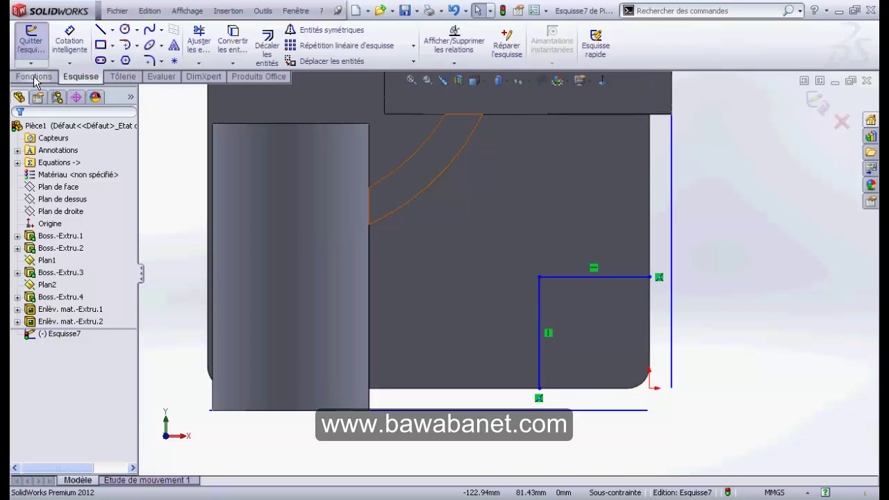
pyautogui.click(35, 78)
pyautogui.click(85, 77)
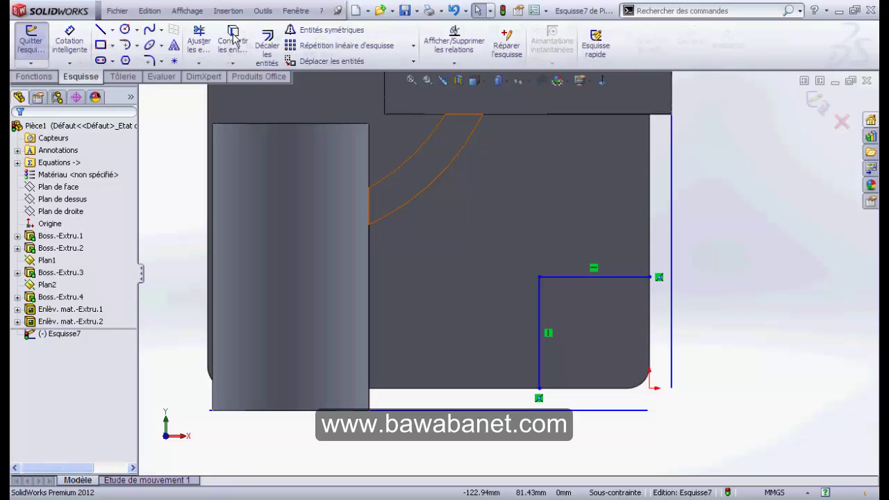
pyautogui.click(234, 39)
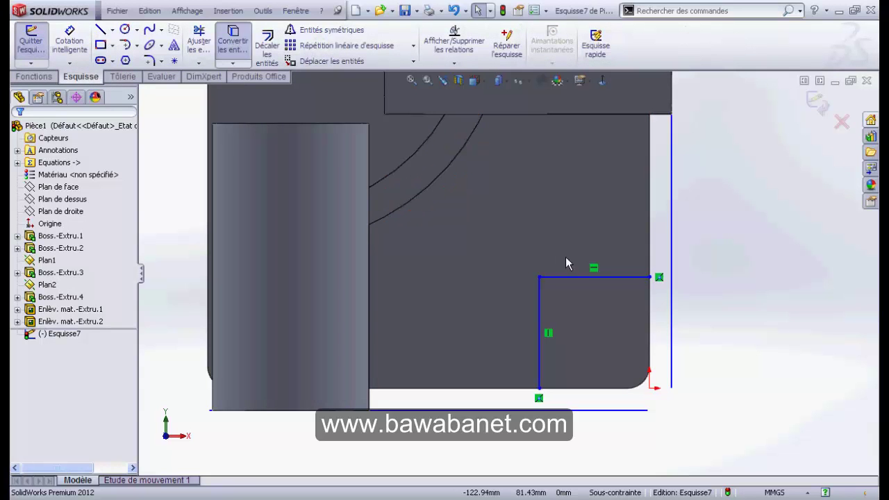
# Convert the face's bottom edge, corner arc and right edge into the sketch
pyautogui.click(604, 391)
pyautogui.click(639, 386)
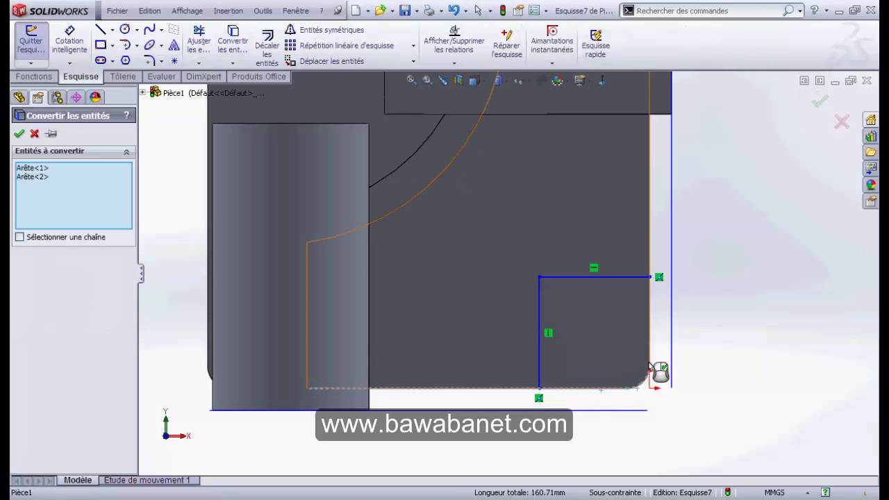
pyautogui.click(649, 349)
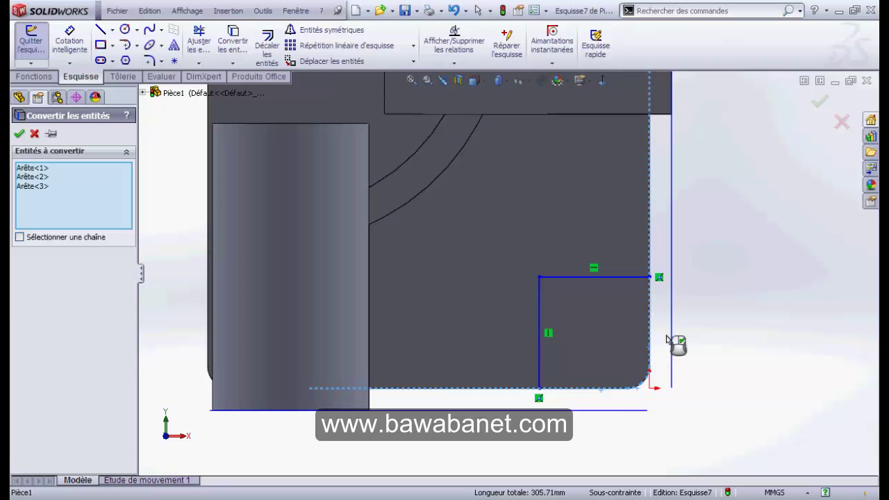
pyautogui.click(816, 104)
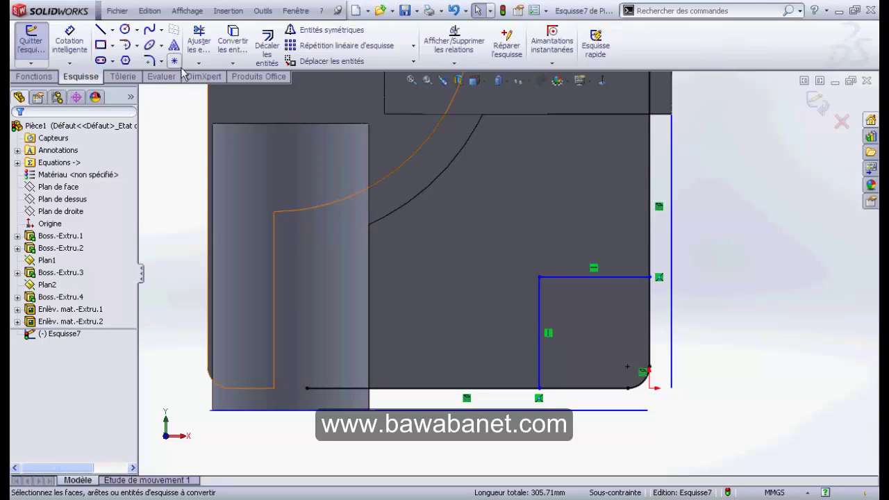
# Trim away the excess segment of the bottom line
pyautogui.click(199, 41)
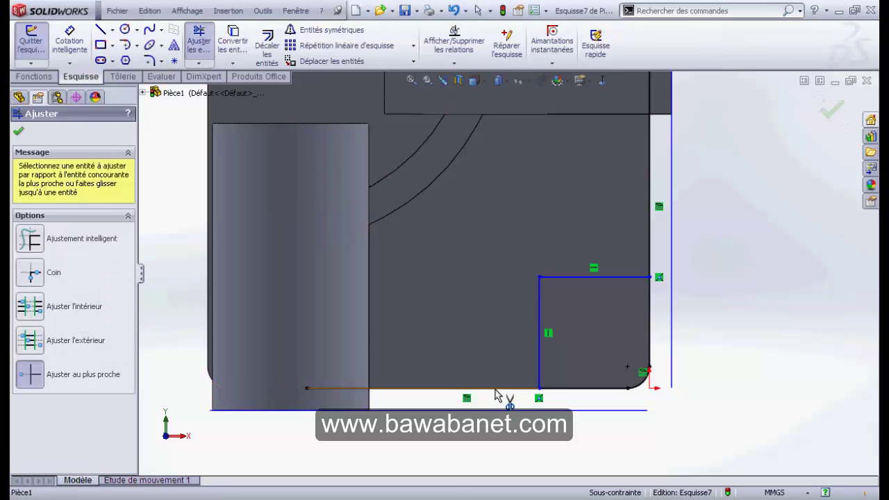
pyautogui.click(521, 390)
pyautogui.scroll(-2, 667, 271)
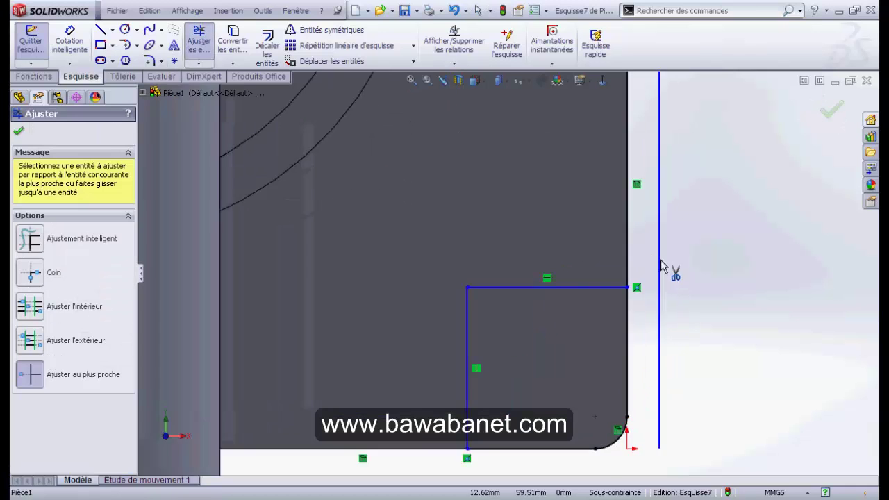
pyautogui.scroll(-1, 661, 266)
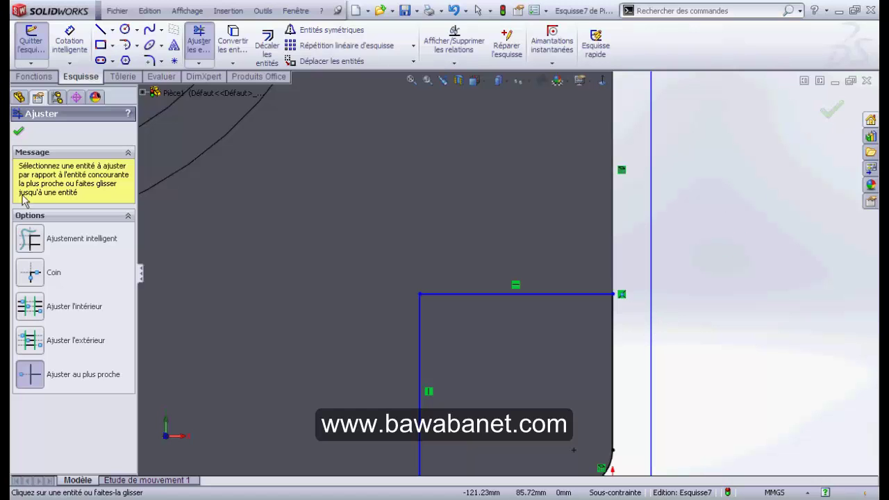
pyautogui.click(19, 131)
pyautogui.hotkey('alt', 'Tab')
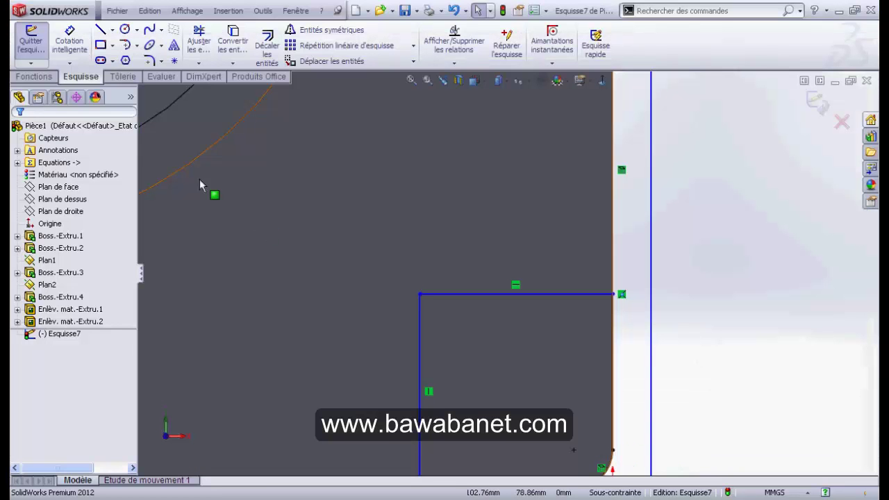
# Dimension the horizontal pocket line to 60 mm and the vertical line to 60 mm
pyautogui.click(69, 40)
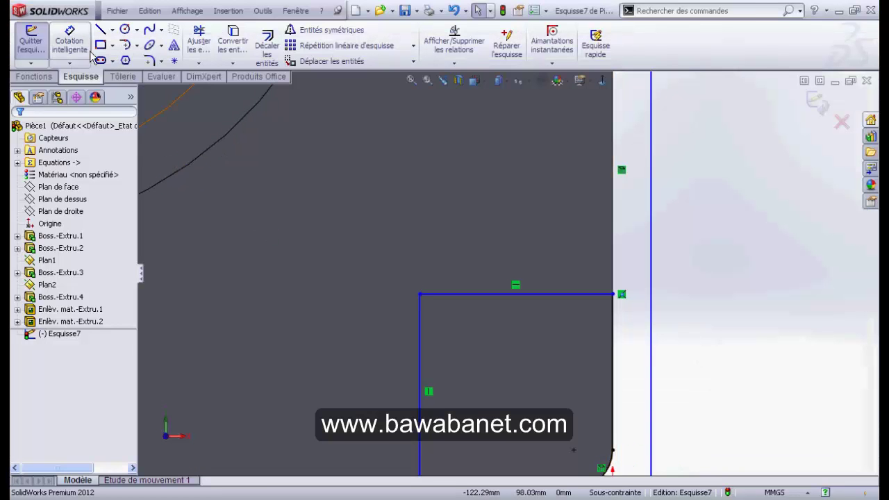
pyautogui.click(560, 297)
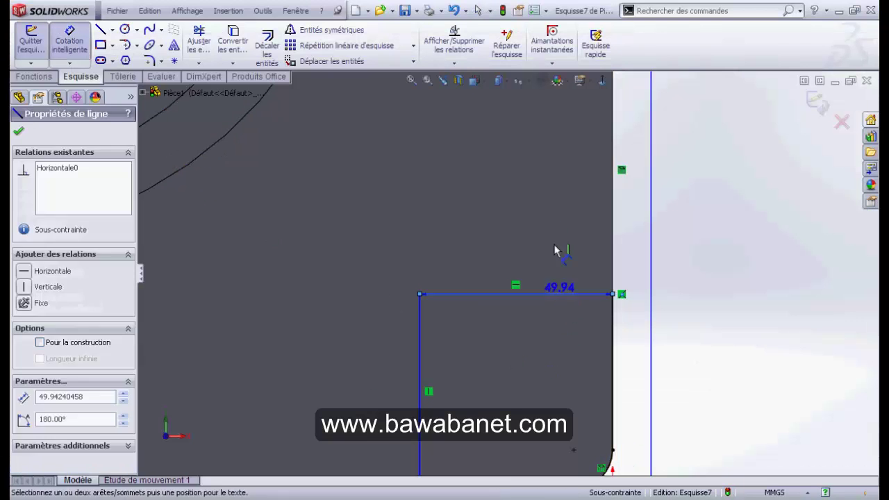
pyautogui.click(553, 234)
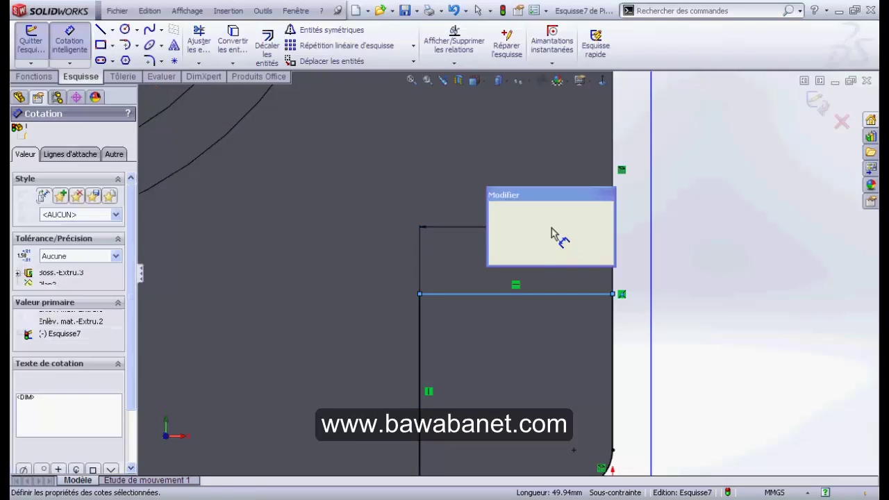
pyautogui.write('60')
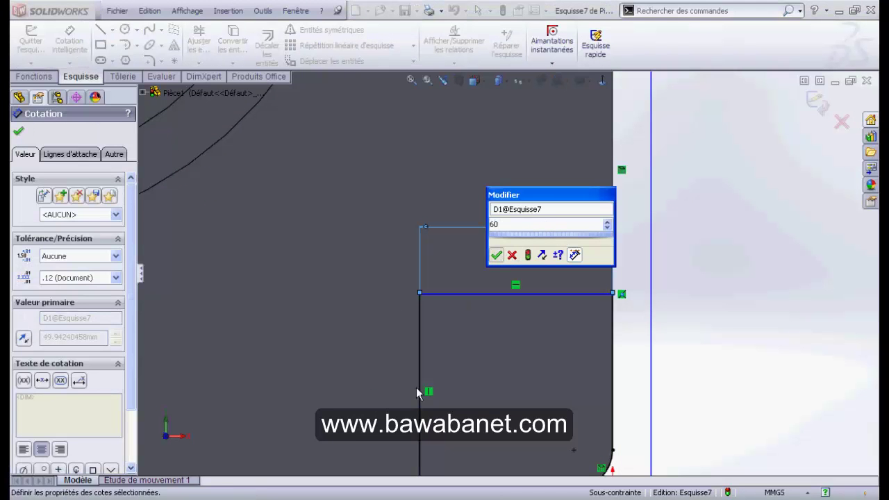
pyautogui.press('Return')
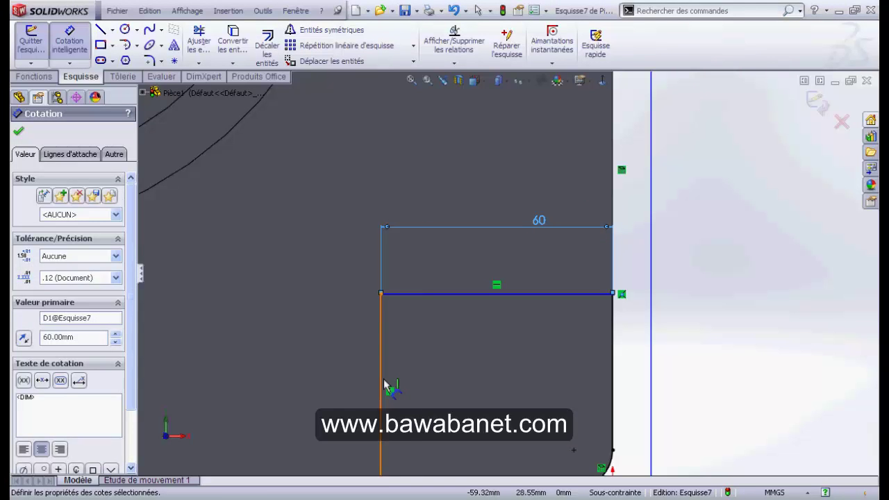
pyautogui.moveTo(382, 389); pyautogui.dragTo(352, 380)
pyautogui.click(352, 380)
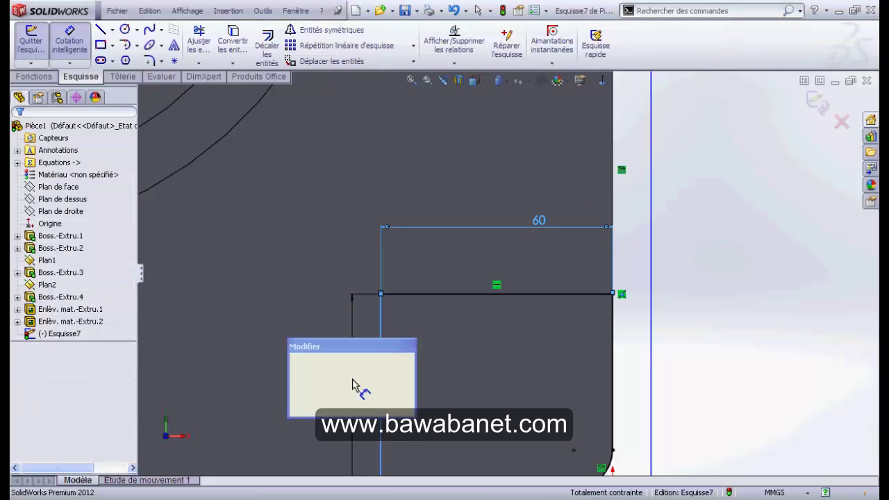
pyautogui.write('60')
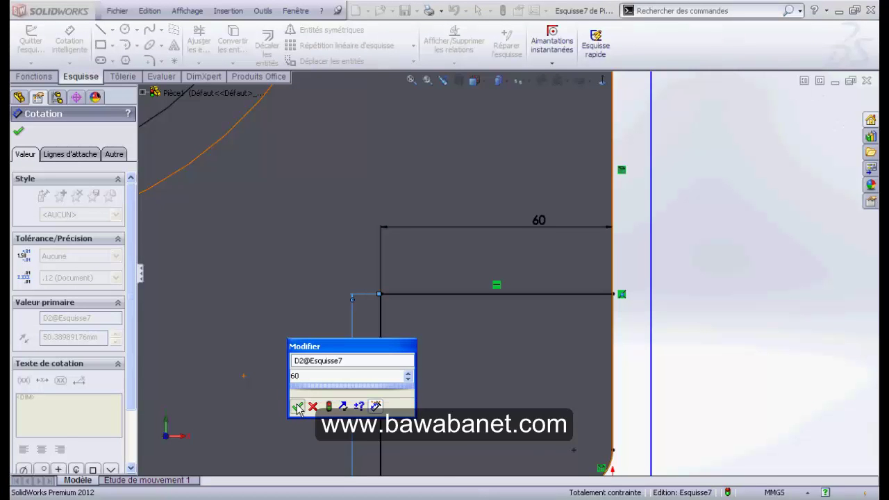
pyautogui.press('Return')
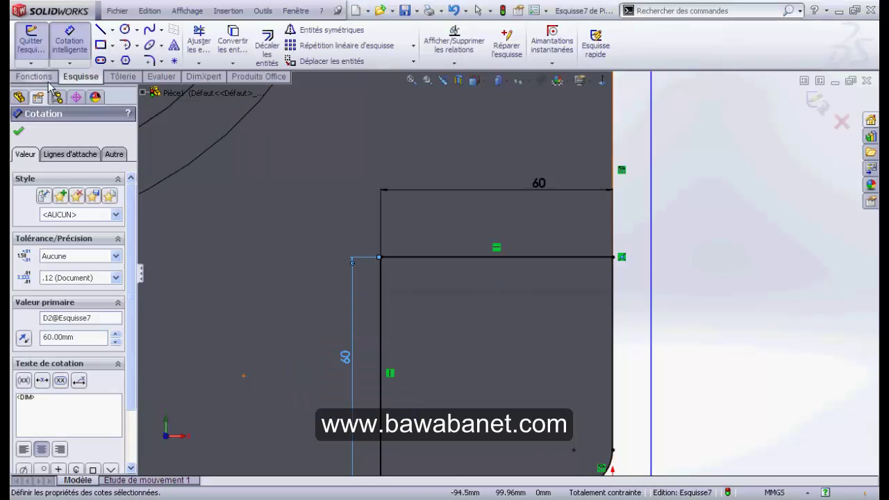
pyautogui.click(148, 61)
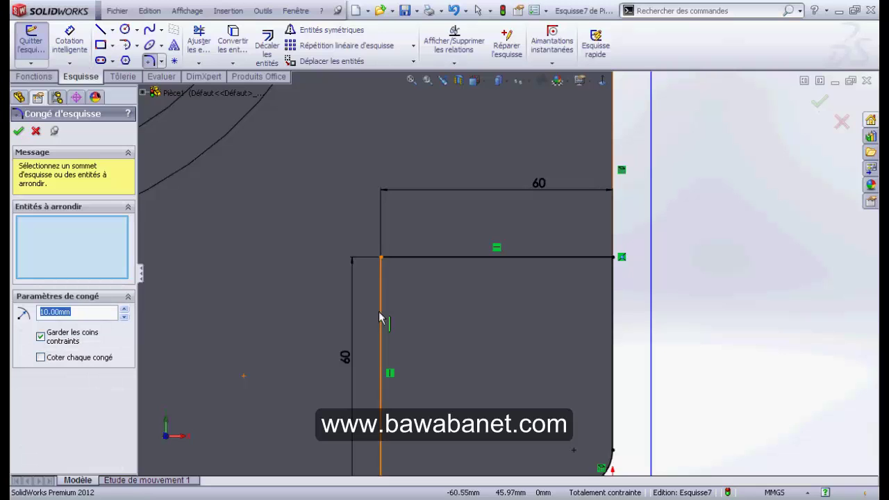
# Fillet the corner between the vertical and horizontal 60 mm lines with a 15 mm radius
pyautogui.click(380, 319)
pyautogui.click(413, 257)
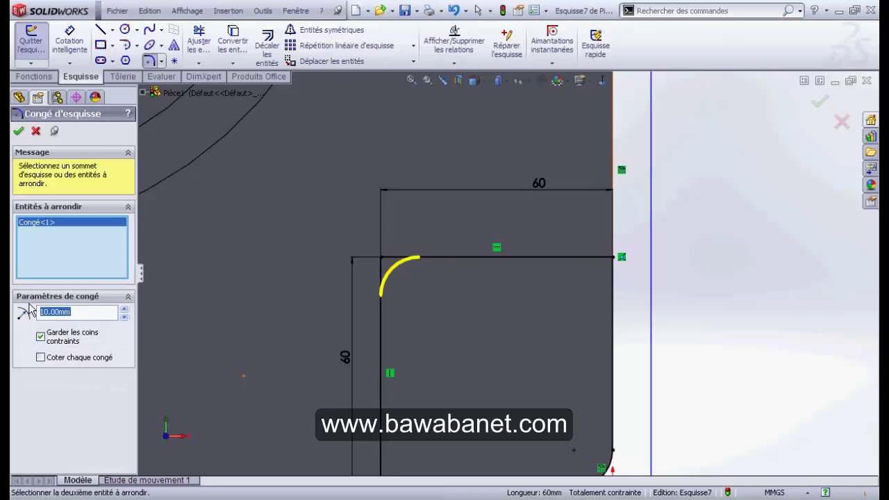
pyautogui.write('15')
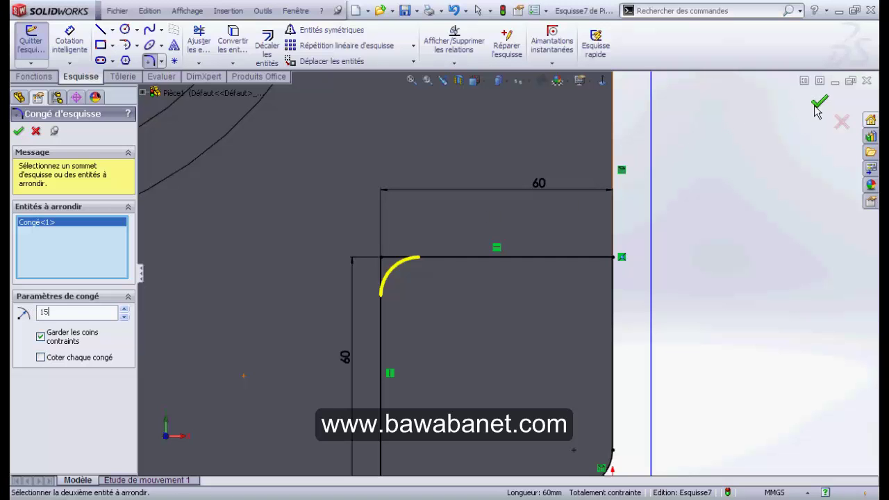
pyautogui.press('Return')
pyautogui.press('Return')
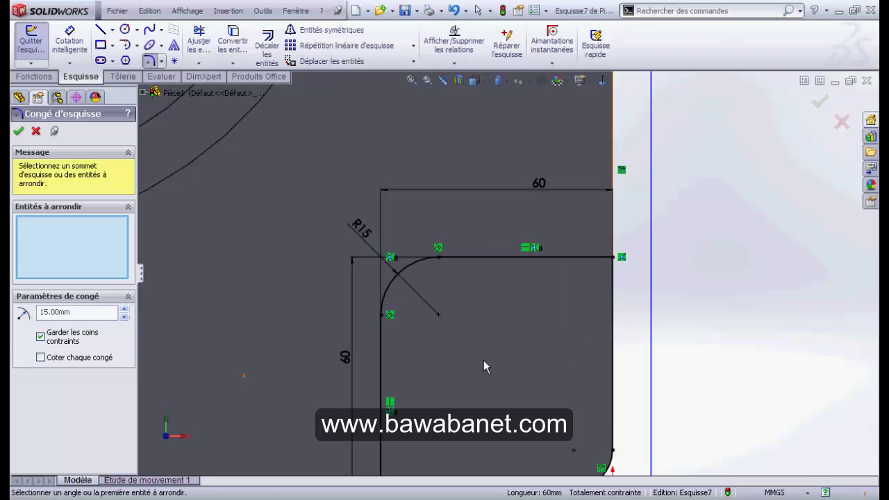
pyautogui.scroll(2, 483, 360)
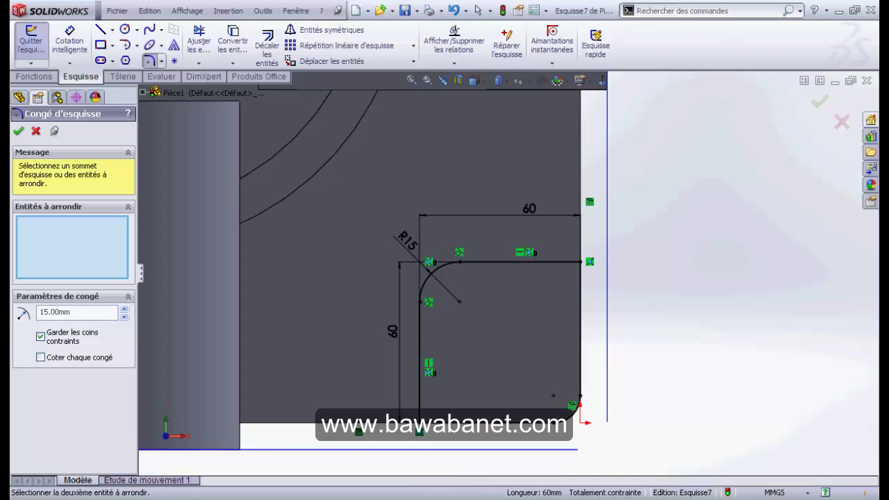
pyautogui.hotkey('alt', 'Tab')
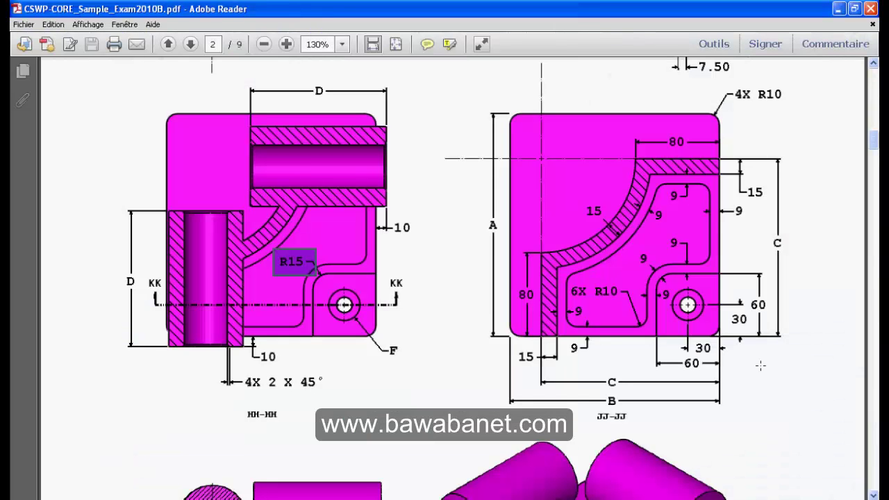
# Scroll the exam drawing PDF up to review its front views
pyautogui.scroll(3, 412, 339)
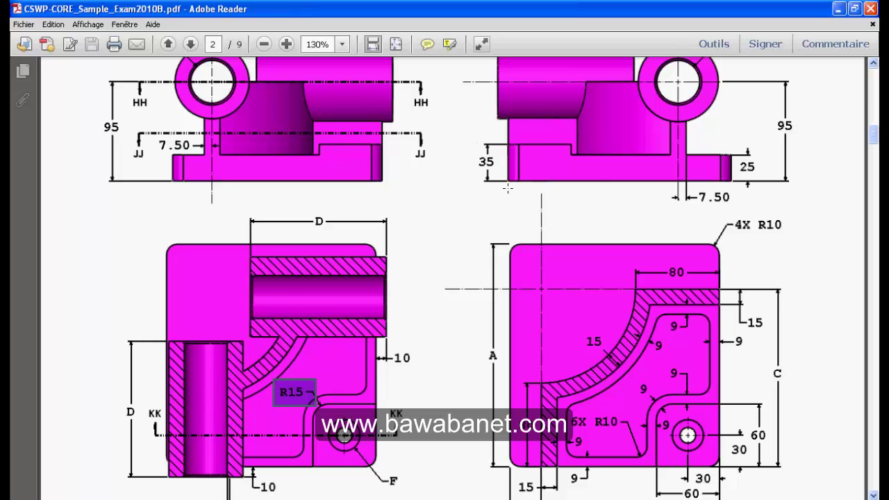
pyautogui.moveTo(514, 184); pyautogui.dragTo(620, 187)
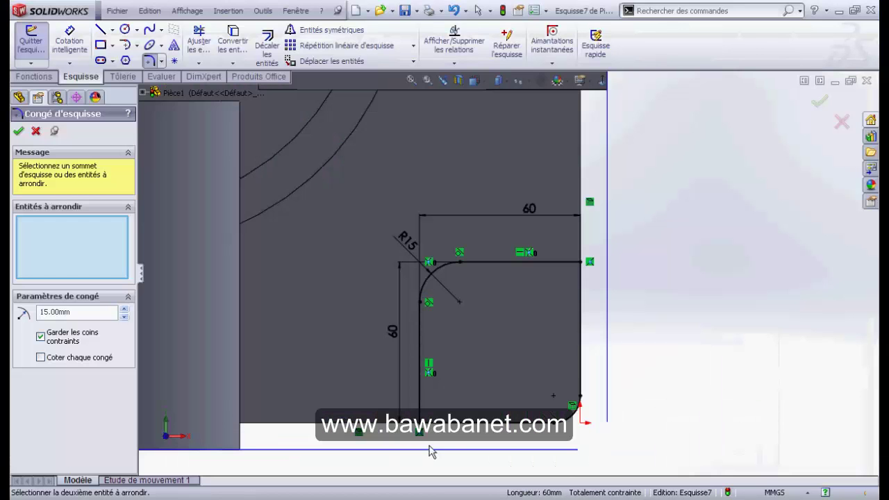
# Confirm the R15 corner fillet and extrude the pocket sketch 10 mm as a new boss
pyautogui.click(817, 102)
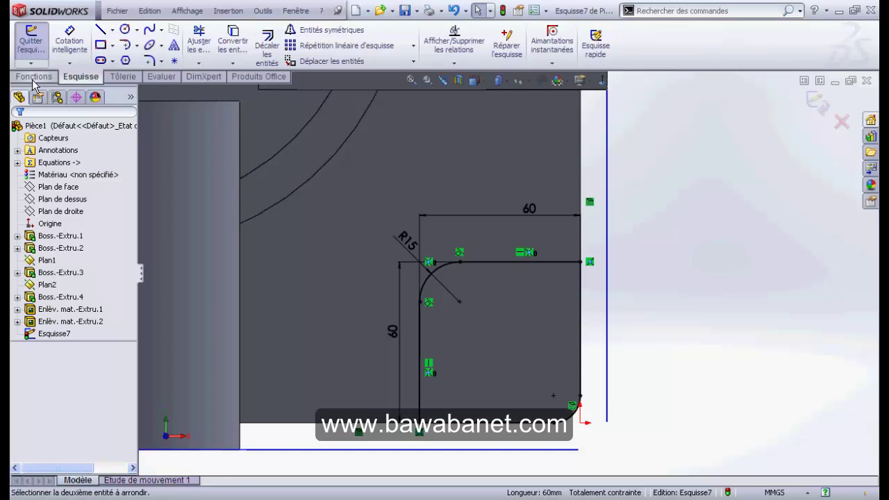
pyautogui.click(34, 78)
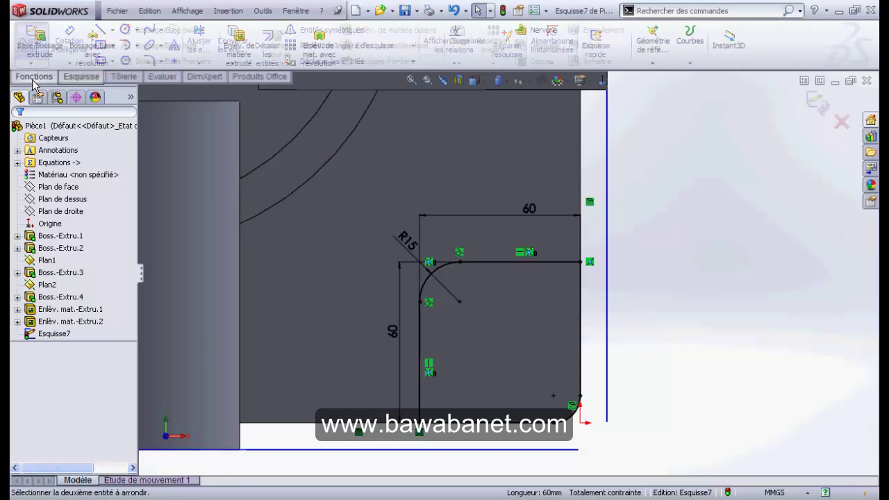
pyautogui.click(50, 37)
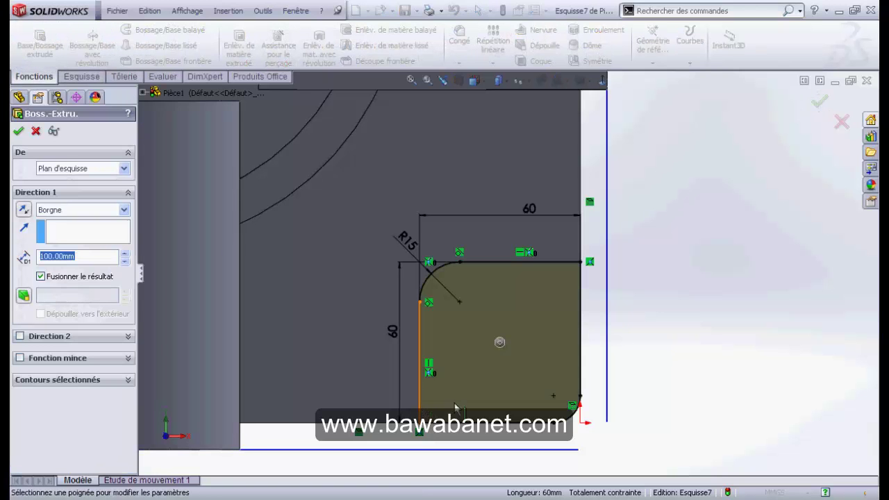
pyautogui.write('10')
pyautogui.click(819, 103)
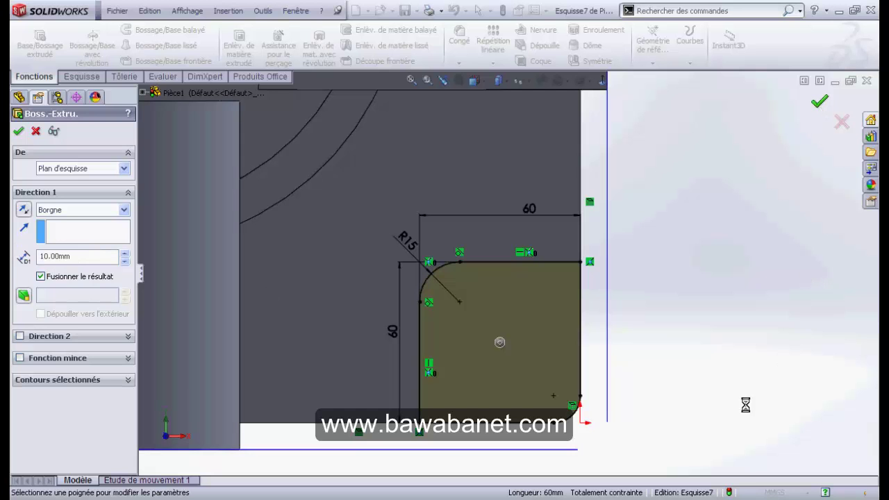
# Orbit and zoom around the part to inspect the new 10 mm boss from both sides
pyautogui.moveTo(648, 448)
pyautogui.mouseDown(button='middle')
pyautogui.moveTo(606, 308)
pyautogui.moveTo(618, 298)
pyautogui.mouseUp(button='middle')
pyautogui.scroll(5, 615, 317)
pyautogui.scroll(3, 555, 345)
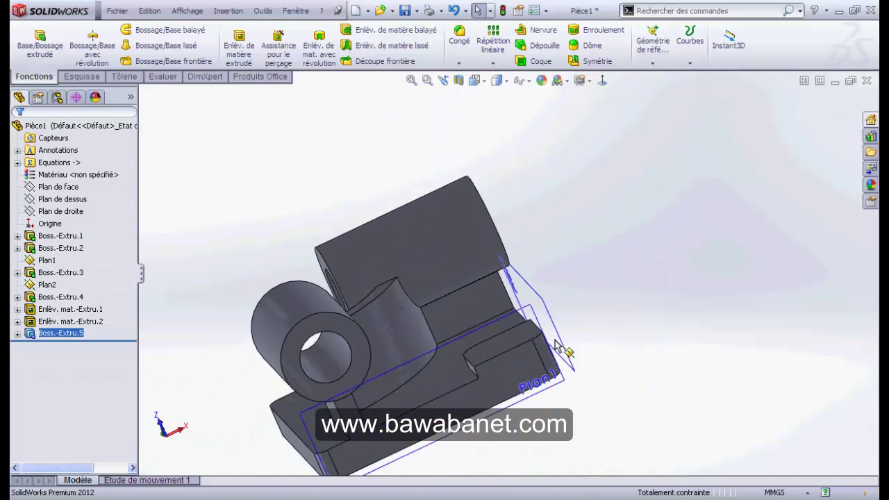
pyautogui.moveTo(556, 345); pyautogui.dragTo(615, 391, button='middle')
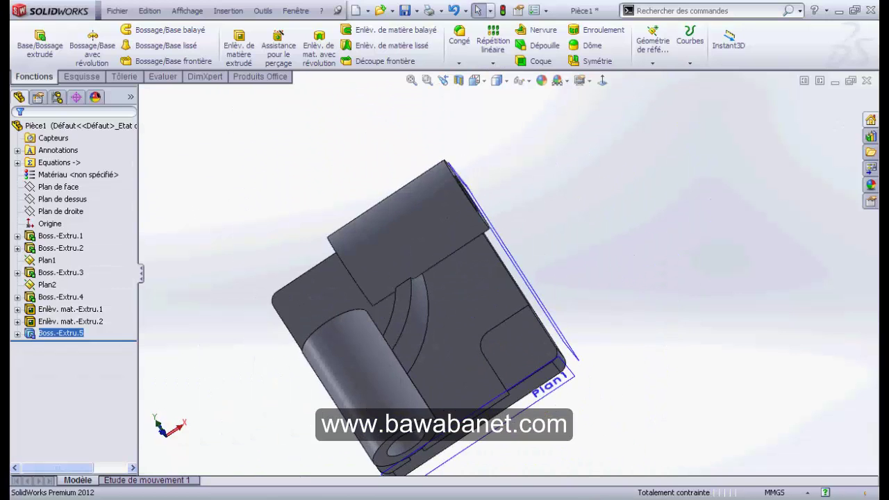
pyautogui.scroll(-2, 473, 386)
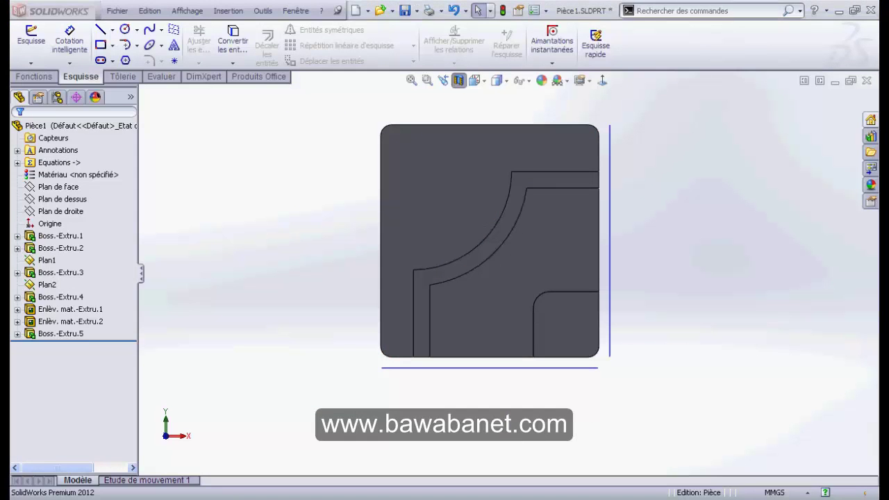
pyautogui.hotkey('alt', 'Tab')
# Snapshot the pocket area of section JJ-JJ to check its 9 mm offsets
pyautogui.scroll(-3, 459, 350)
pyautogui.scroll(5, 460, 351)
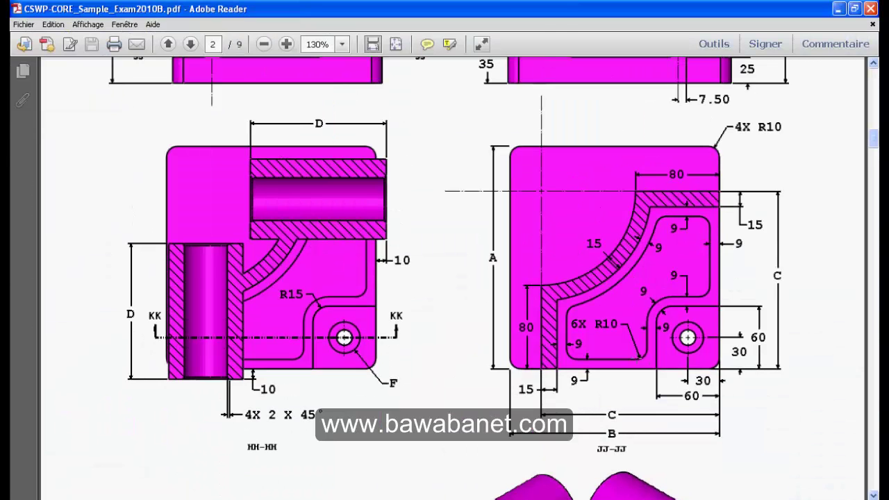
pyautogui.moveTo(645, 359); pyautogui.dragTo(690, 211)
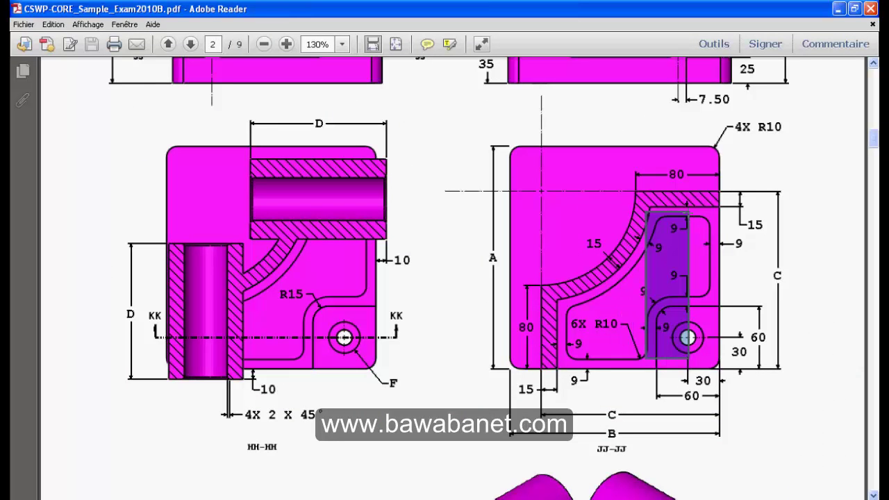
pyautogui.click(559, 394)
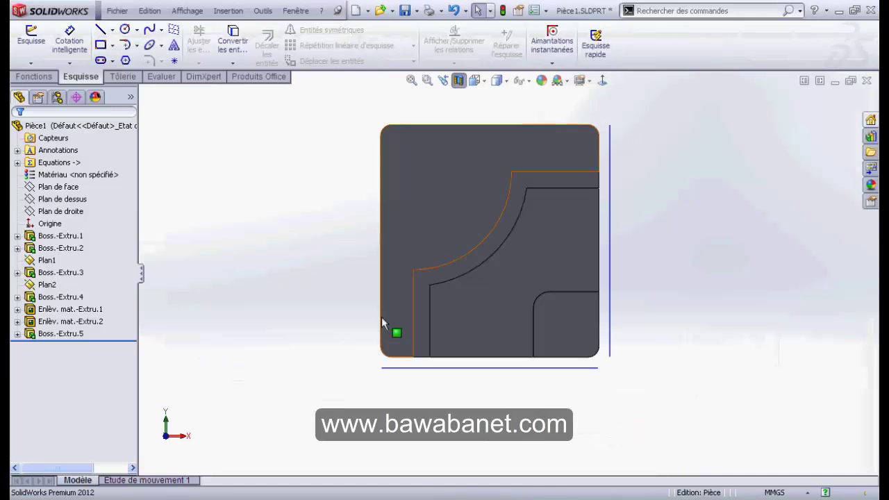
# Start a sketch on the top face and project the recess's left edge and outline
pyautogui.click(30, 38)
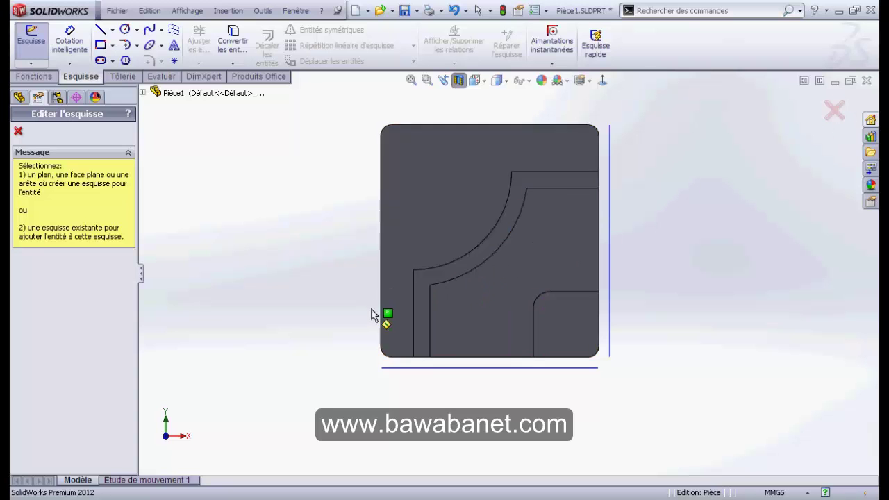
pyautogui.click(483, 310)
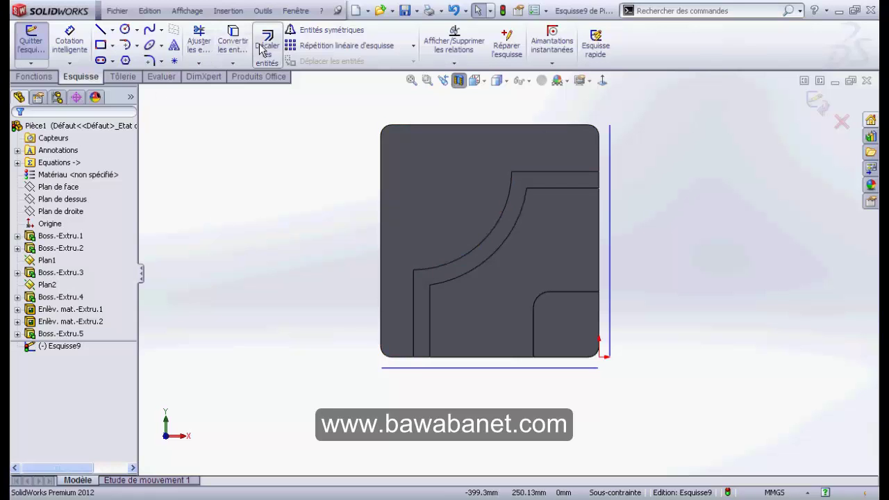
pyautogui.click(233, 41)
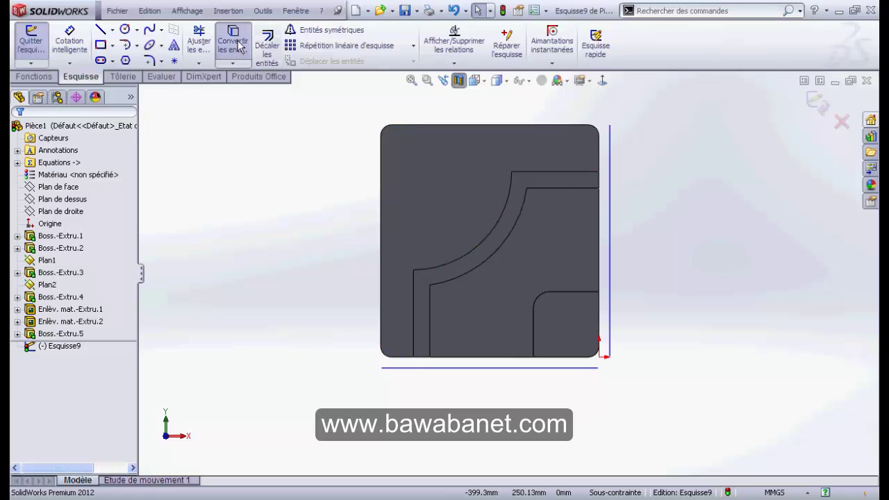
pyautogui.click(430, 333)
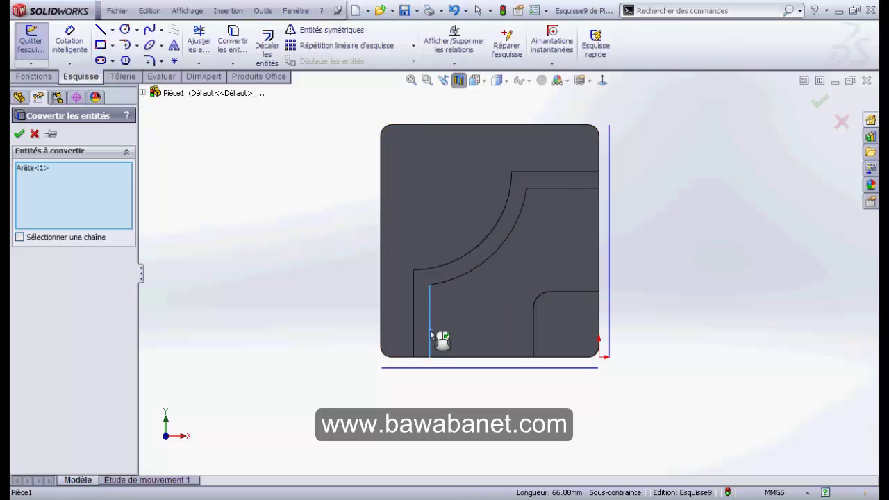
pyautogui.scroll(-2, 439, 321)
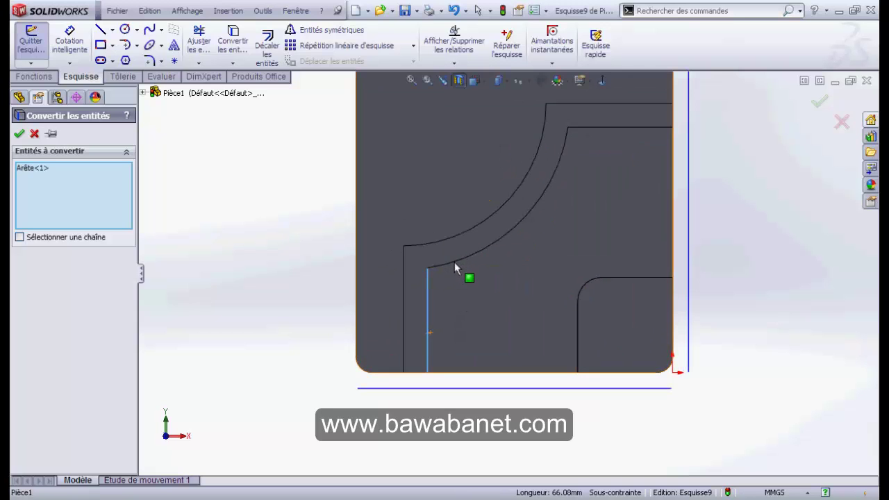
pyautogui.click(455, 268)
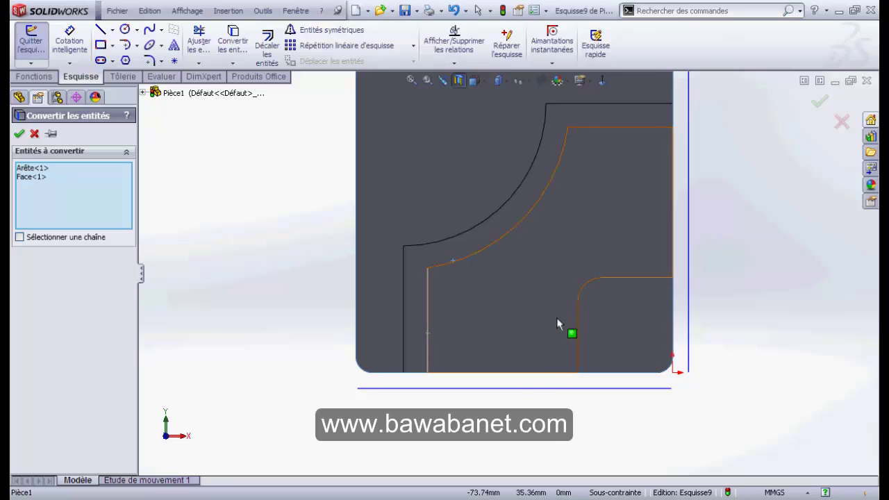
# Project the remaining inner contour edges, the boss fillet arc and the curved wall arc
pyautogui.click(554, 358)
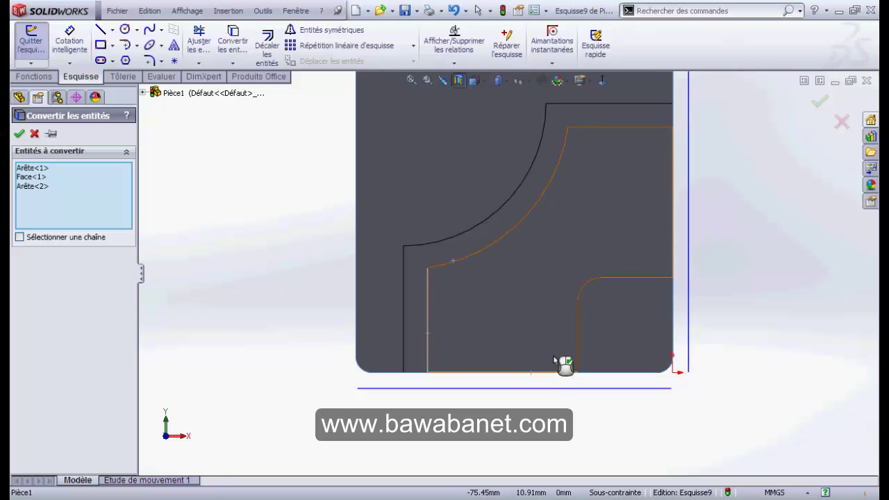
pyautogui.click(578, 347)
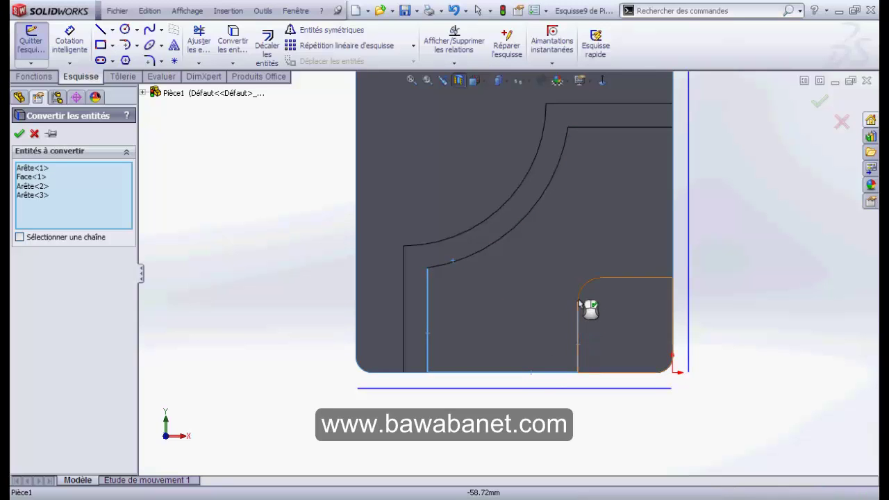
pyautogui.click(583, 295)
pyautogui.click(632, 278)
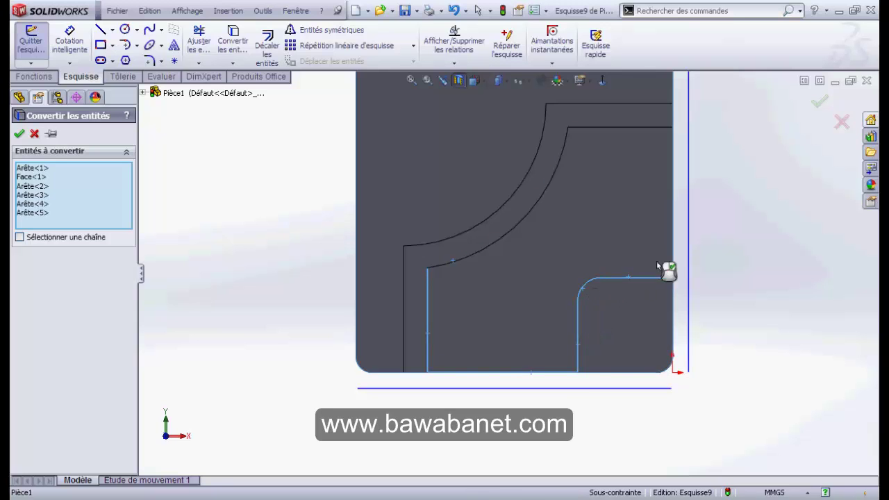
pyautogui.click(672, 252)
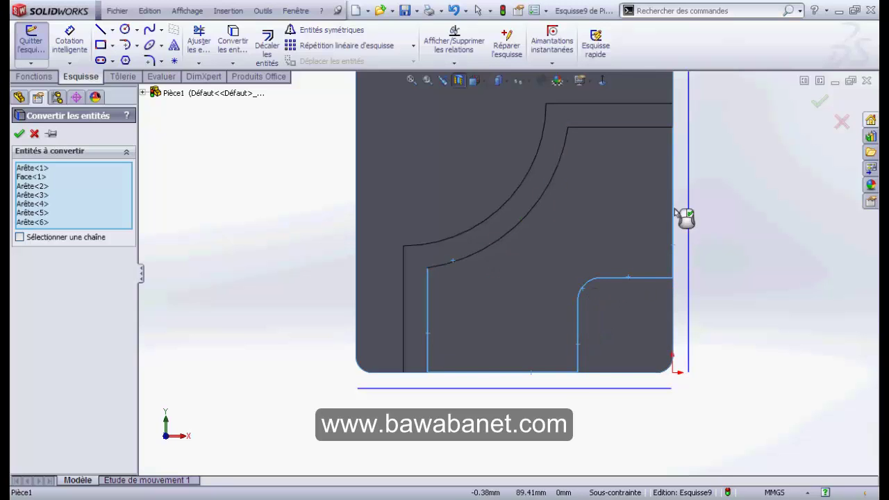
pyautogui.click(640, 132)
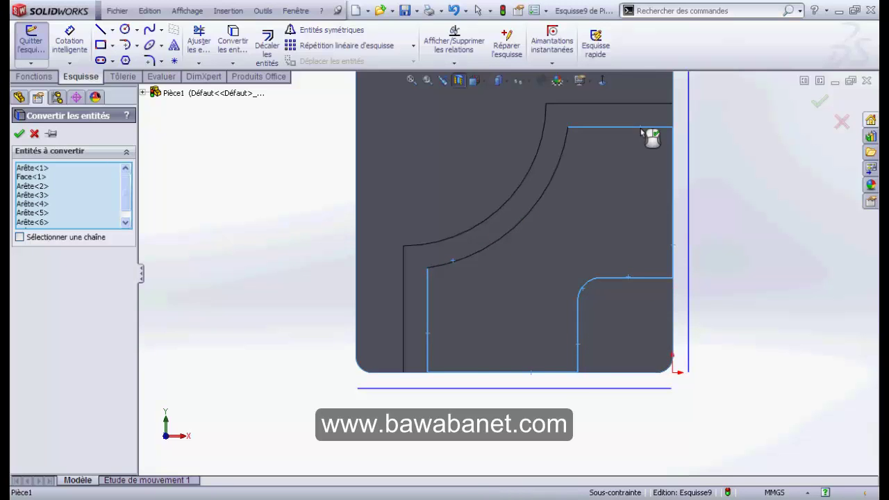
pyautogui.click(547, 201)
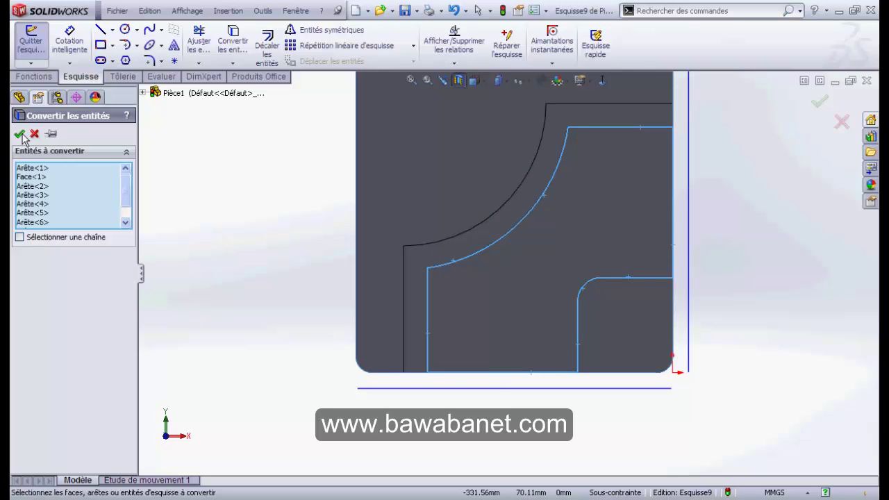
pyautogui.press('Return')
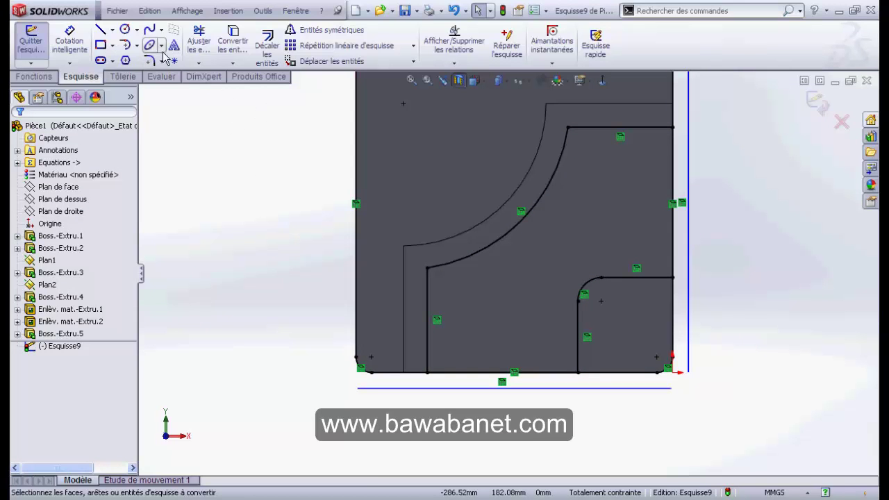
# Start a 9 mm Offset Entities on the left vertical sketch line, checking the drawing
pyautogui.click(267, 46)
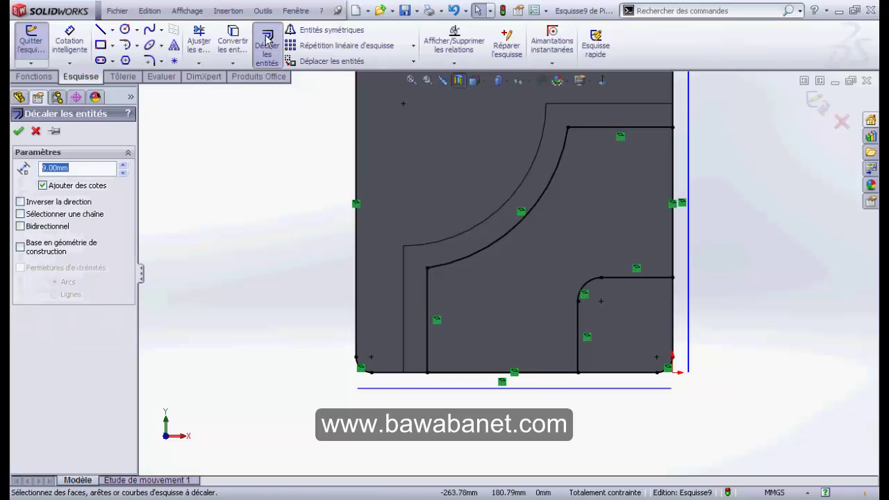
pyautogui.hotkey('alt', 'Tab')
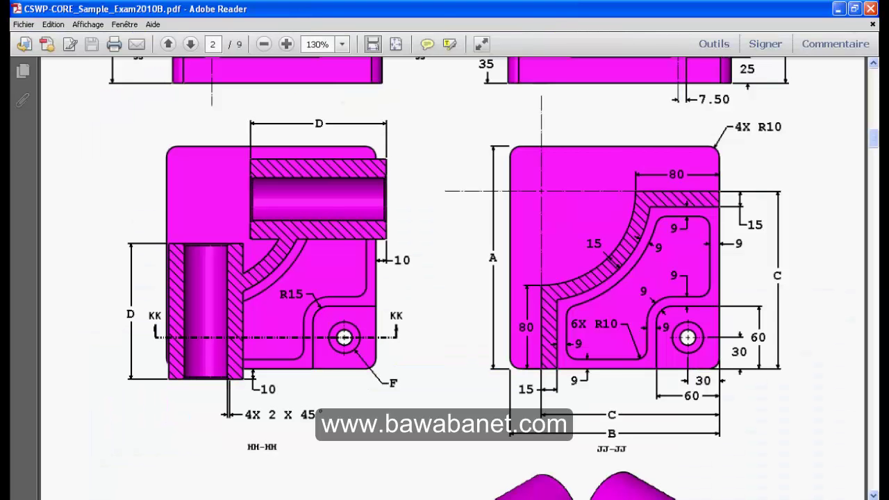
pyautogui.hotkey('alt', 'Tab')
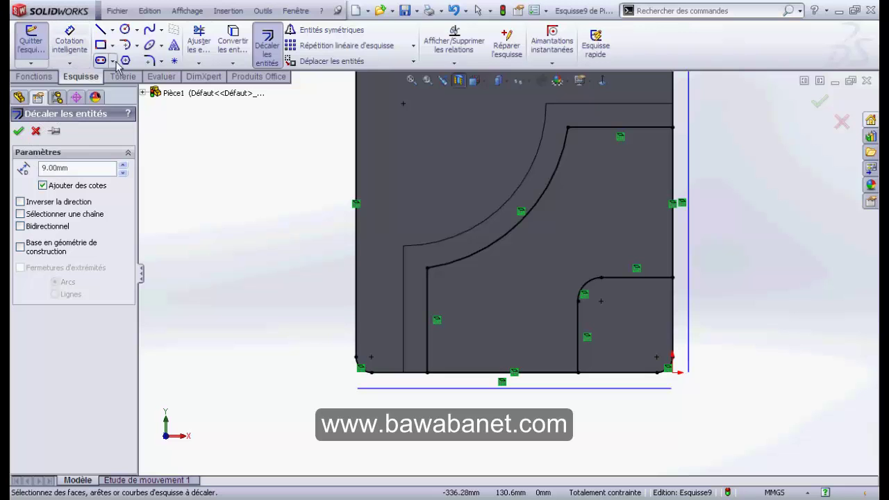
pyautogui.click(427, 357)
pyautogui.click(427, 359)
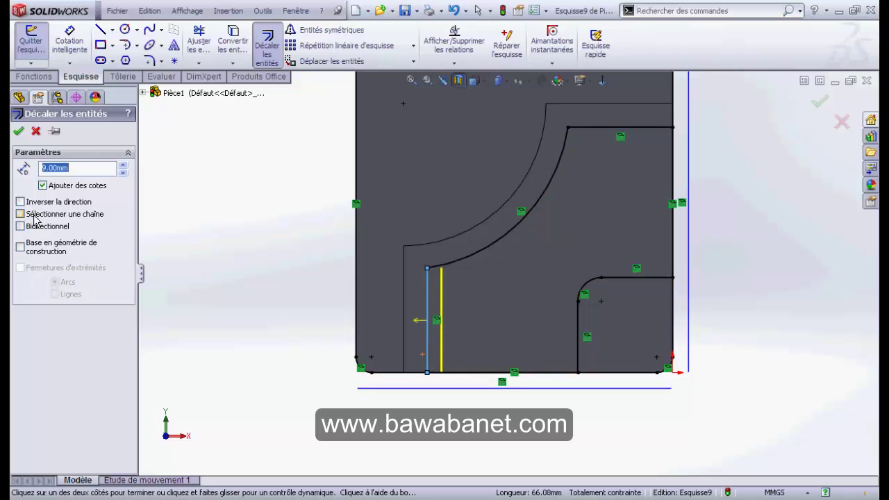
# Add the arcs and remaining contour lines to the chain and confirm the 9 mm offset
pyautogui.click(497, 243)
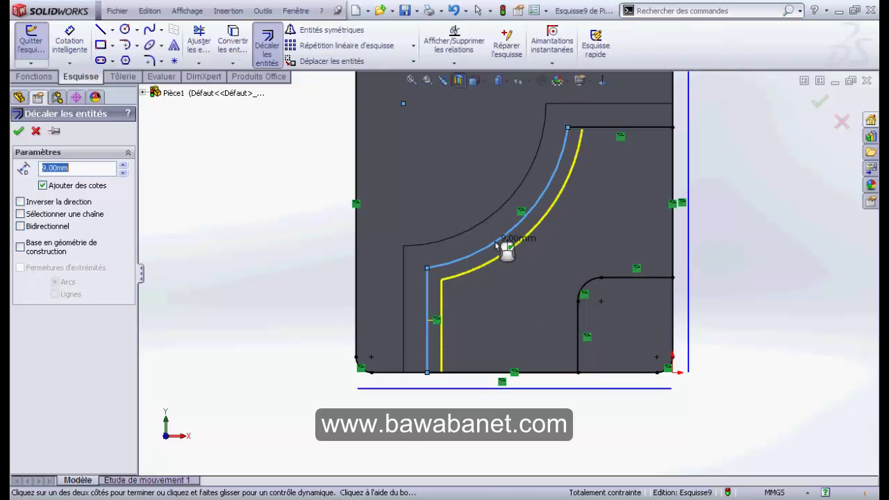
pyautogui.click(620, 129)
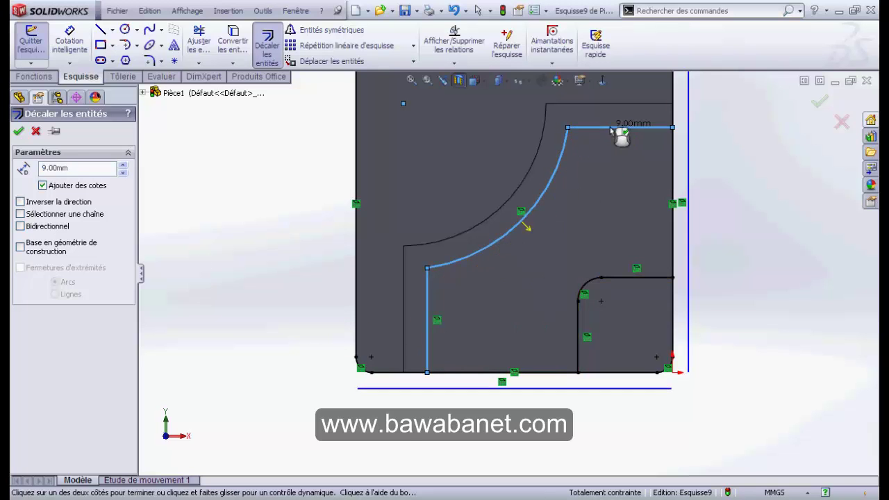
pyautogui.click(672, 229)
pyautogui.click(643, 279)
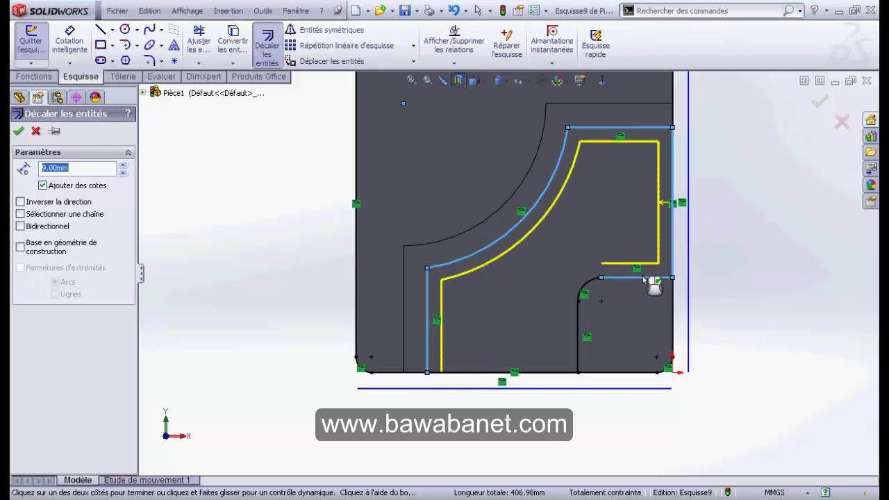
pyautogui.click(586, 287)
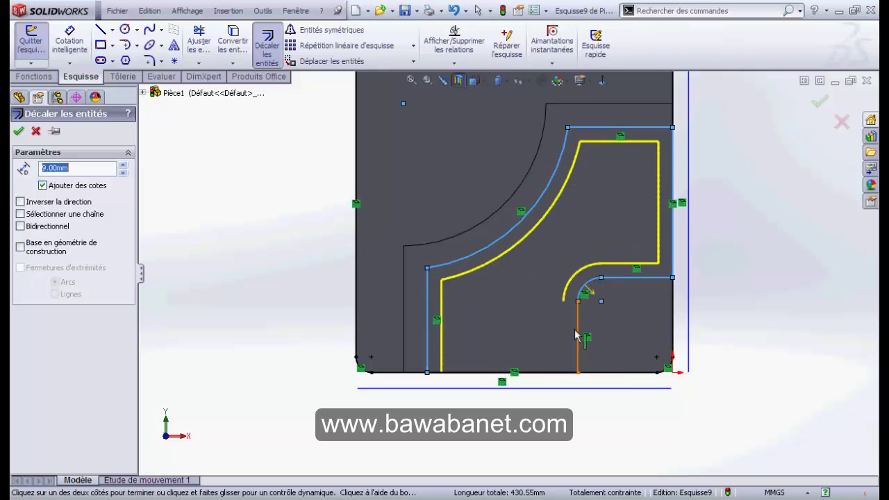
pyautogui.click(579, 335)
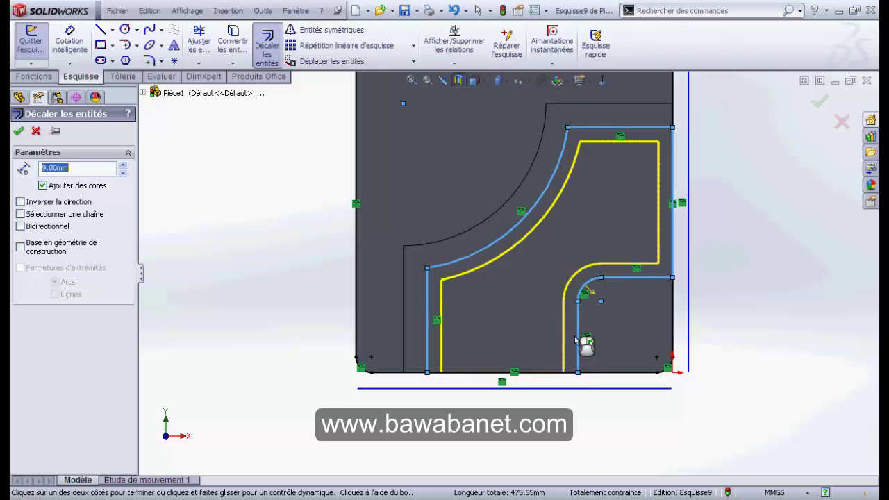
pyautogui.click(527, 374)
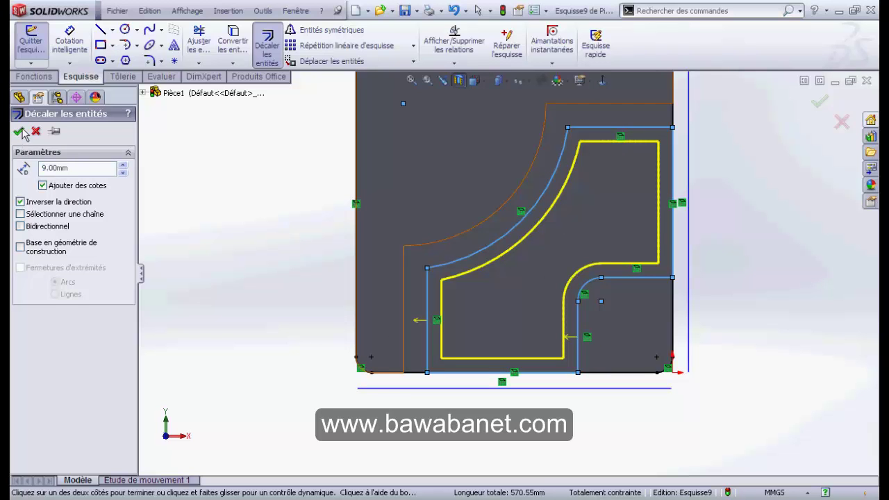
pyautogui.click(402, 404)
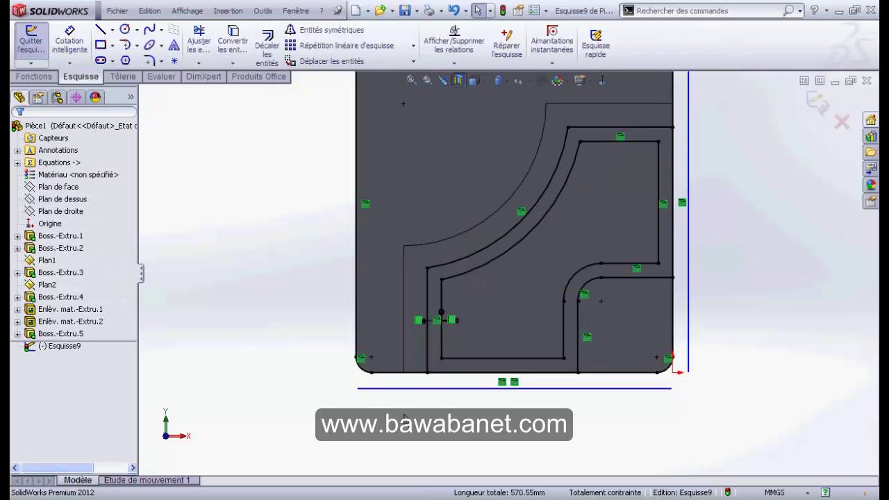
# Check the 6X R10 corner-fillet callout on section JJ-JJ of the exam drawing
pyautogui.hotkey('alt', 'Tab')
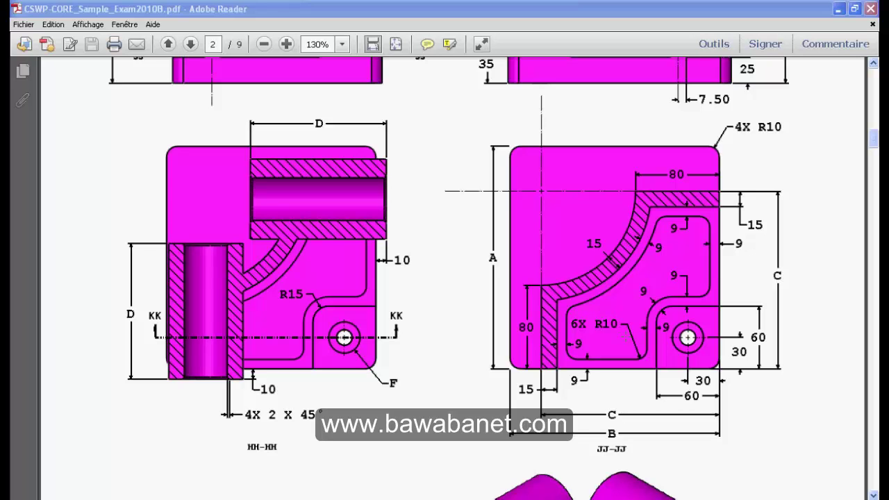
pyautogui.moveTo(616, 323); pyautogui.dragTo(570, 324)
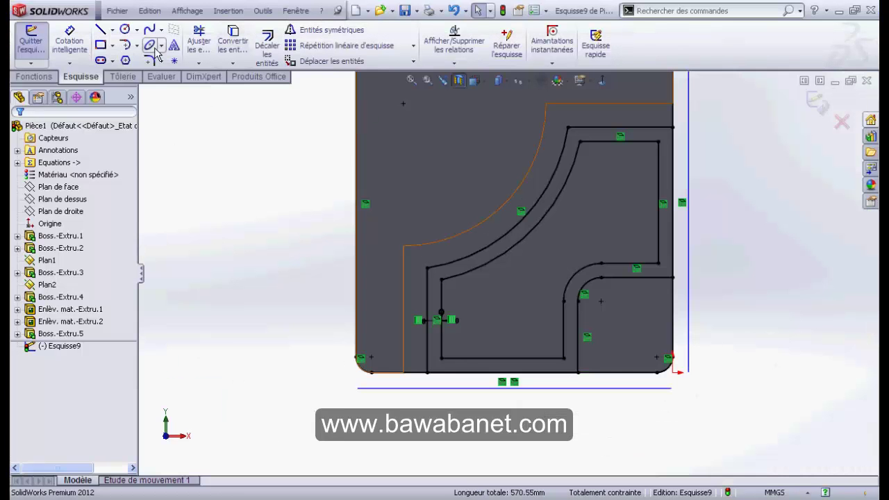
# Fillet the bottom-right, bottom-left and left-side pocket corners with 10 mm sketch fillets
pyautogui.click(155, 60)
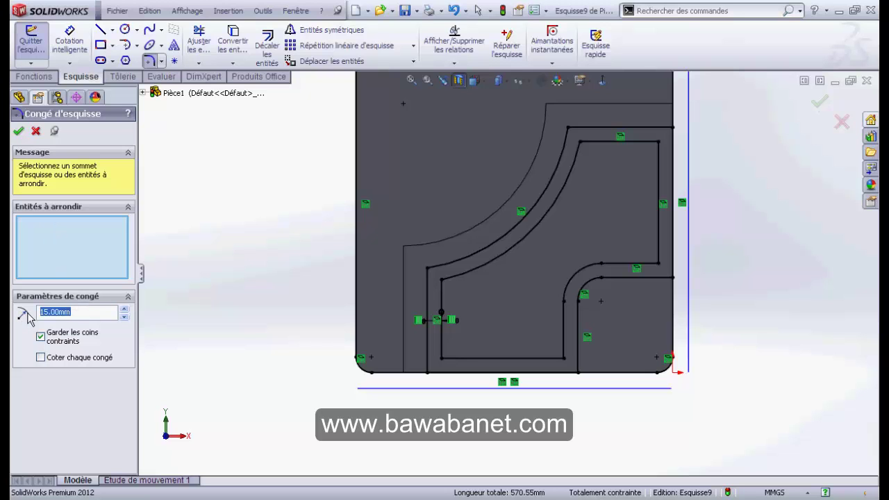
pyautogui.write('10')
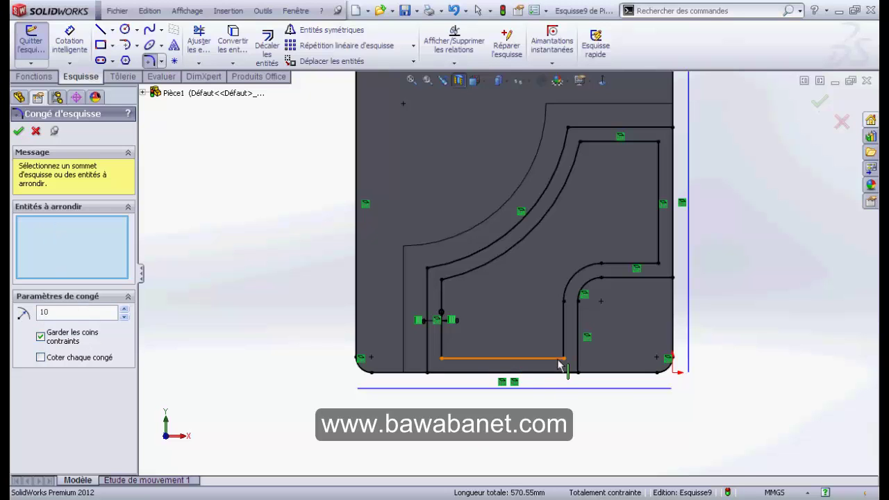
pyautogui.click(559, 358)
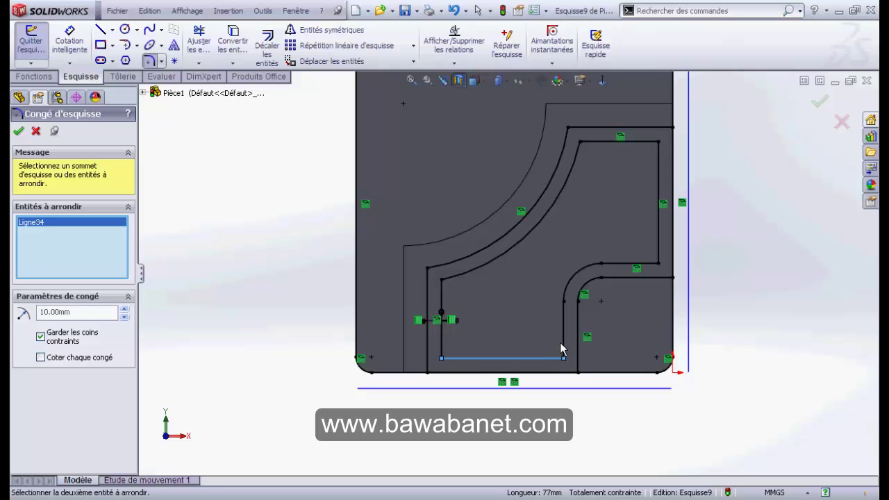
pyautogui.click(460, 356)
pyautogui.click(443, 344)
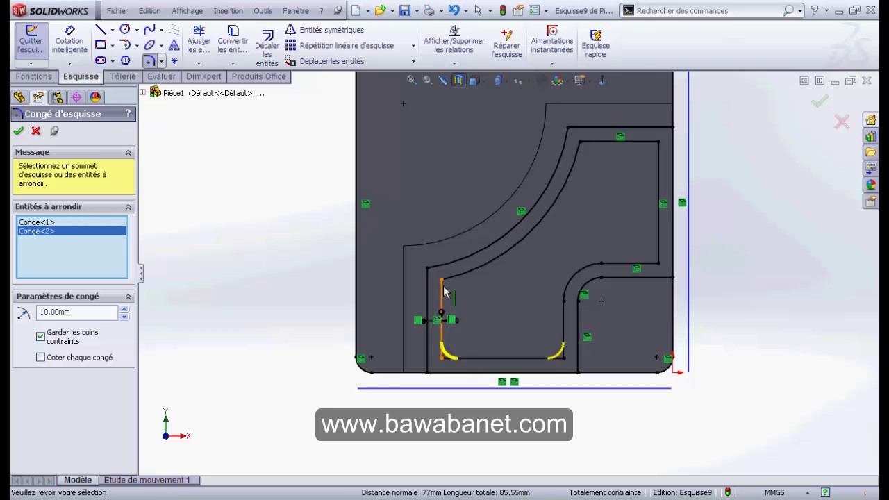
pyautogui.click(445, 292)
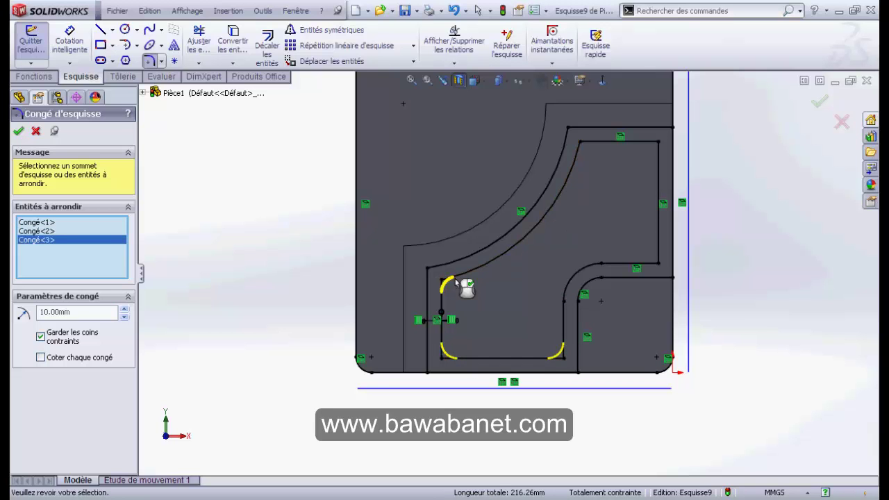
# Fillet the arc-end, top-right and lower-right corners at R10, then apply all six fillets
pyautogui.click(571, 182)
pyautogui.click(603, 142)
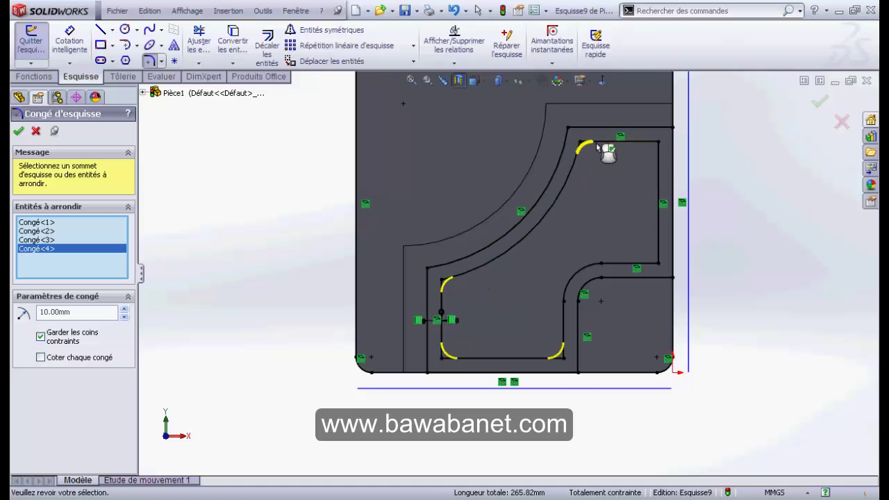
pyautogui.click(642, 142)
pyautogui.click(658, 170)
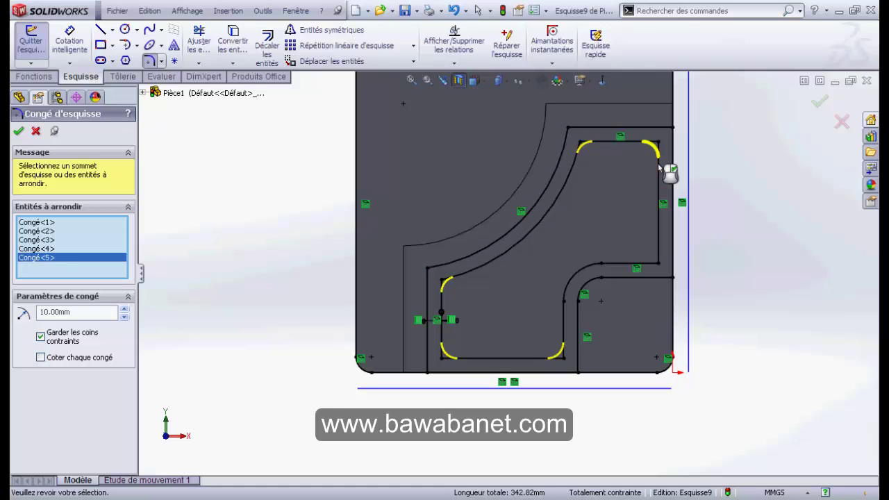
pyautogui.click(658, 247)
pyautogui.click(644, 263)
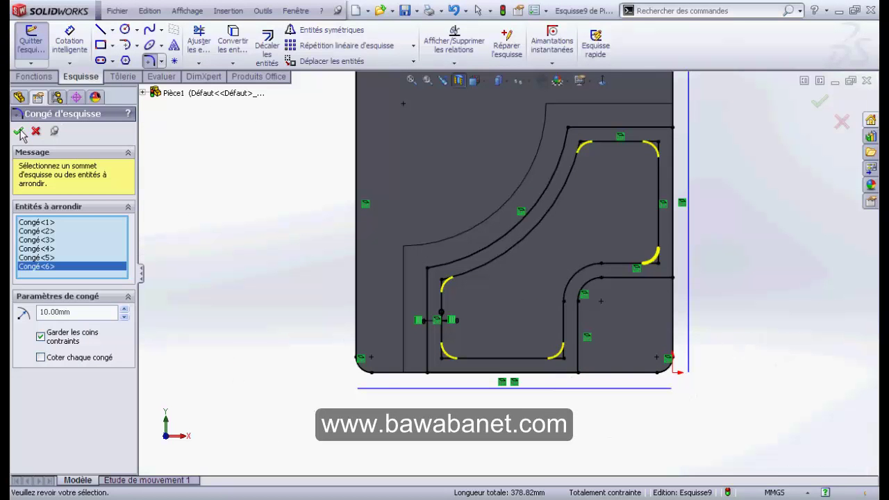
pyautogui.click(18, 131)
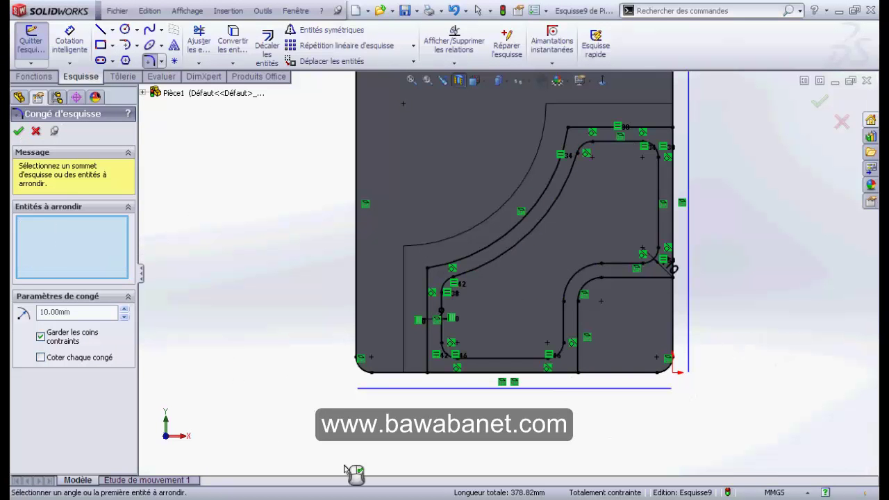
pyautogui.click(17, 133)
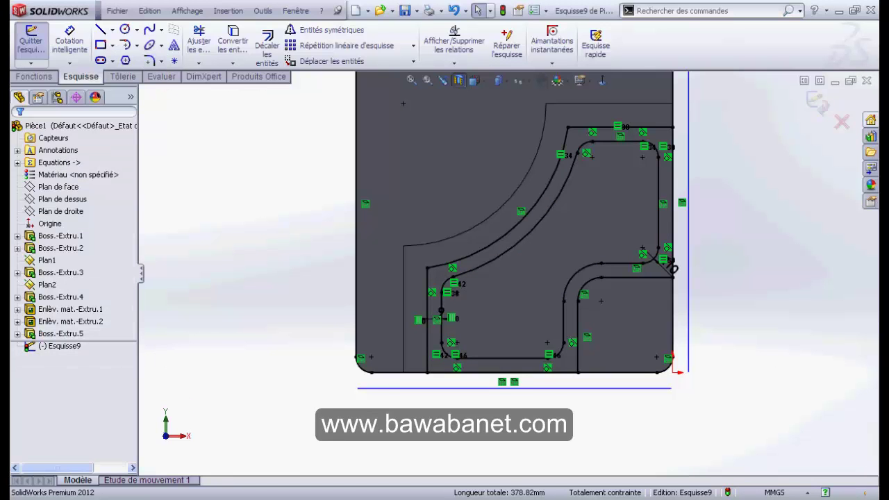
pyautogui.hotkey('alt', 'Tab')
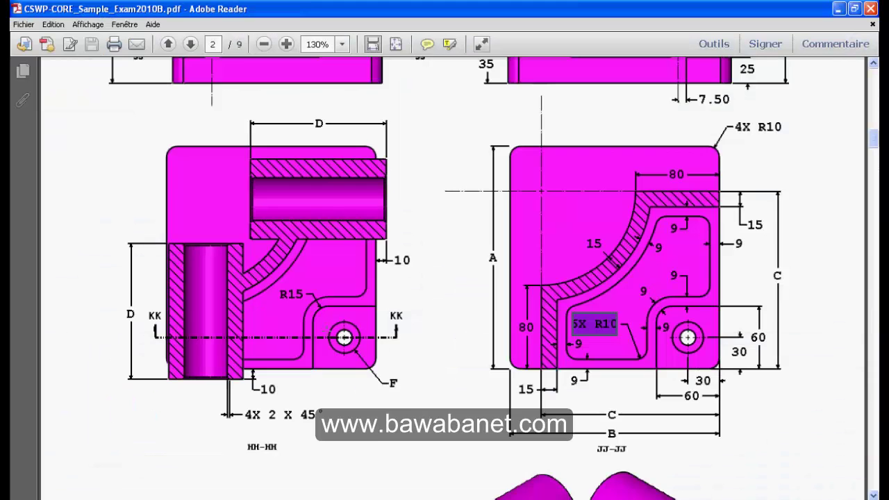
# Scroll to section KK-KK on page 2 and mark the 5 mm pocket depth dimension
pyautogui.scroll(5, 249, 297)
pyautogui.scroll(-5, 249, 298)
pyautogui.scroll(-5, 308, 455)
pyautogui.scroll(-2, 309, 454)
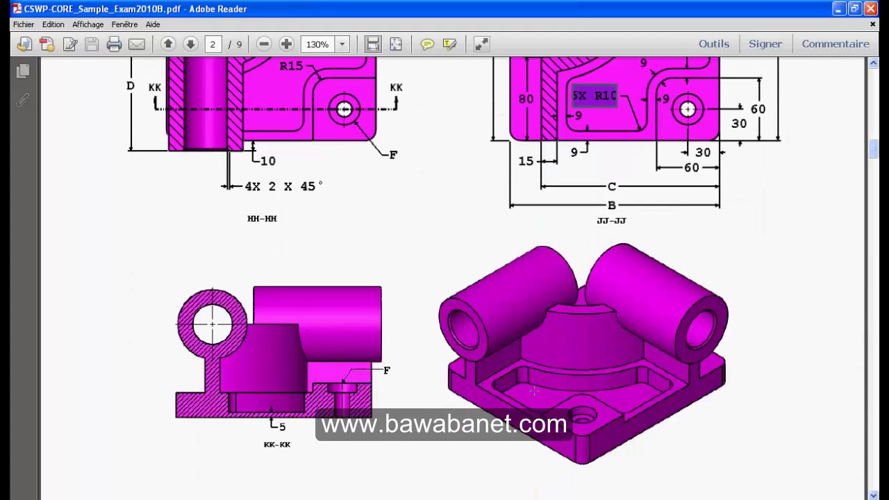
pyautogui.click(531, 391)
pyautogui.scroll(3, 530, 391)
pyautogui.scroll(1, 531, 393)
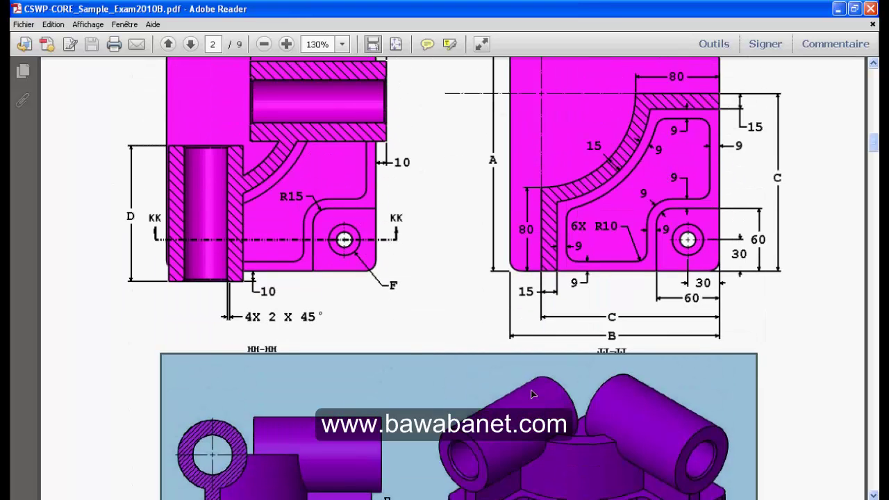
pyautogui.scroll(4, 531, 393)
pyautogui.scroll(3, 530, 393)
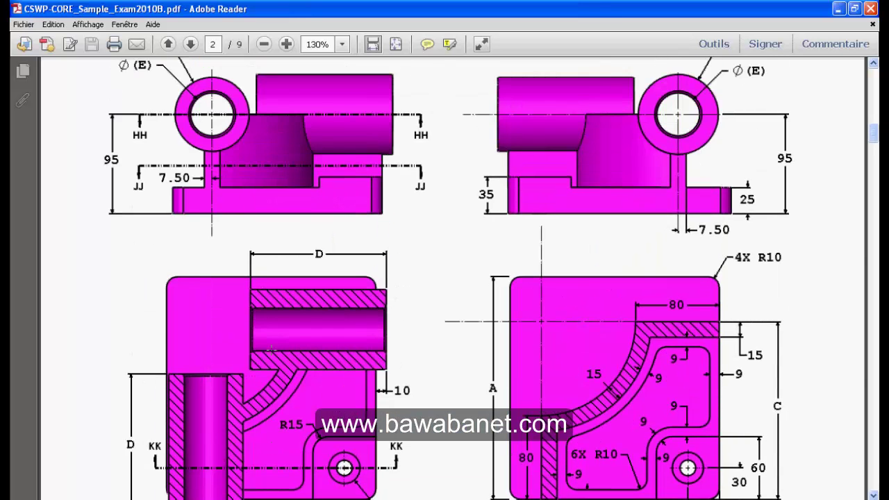
pyautogui.scroll(5, 271, 349)
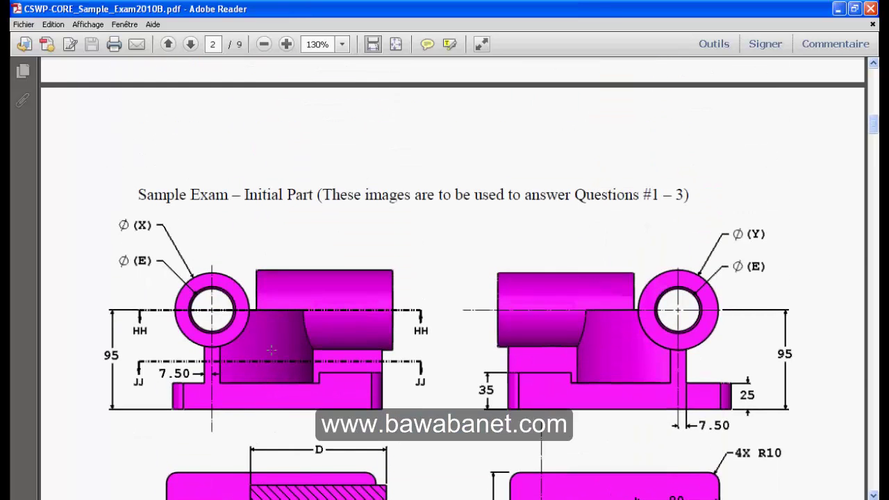
pyautogui.scroll(-3, 270, 350)
pyautogui.scroll(-2, 270, 349)
pyautogui.scroll(-2, 271, 348)
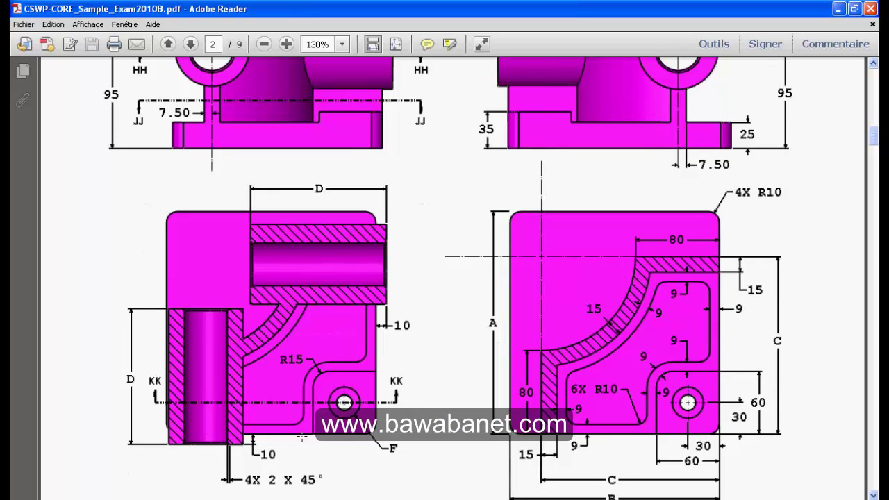
pyautogui.scroll(2, 302, 438)
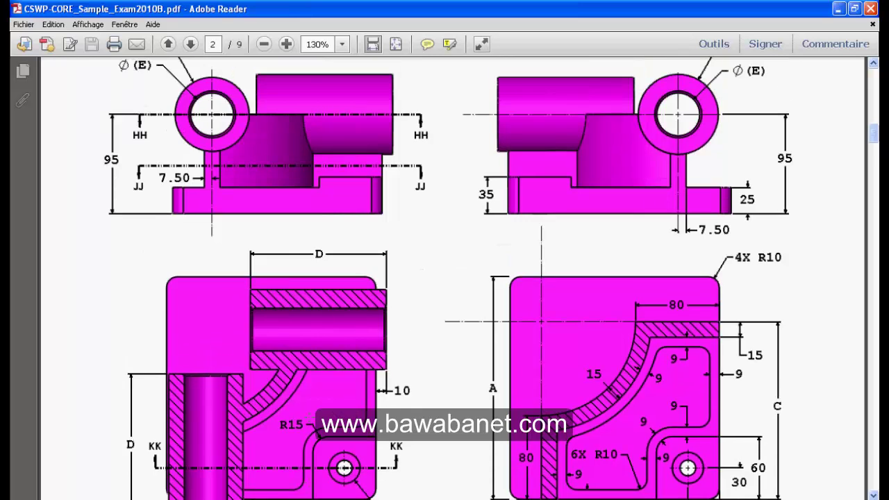
pyautogui.scroll(-10, 308, 419)
pyautogui.scroll(-3, 309, 419)
pyautogui.click(280, 410)
pyautogui.moveTo(298, 373); pyautogui.dragTo(260, 336)
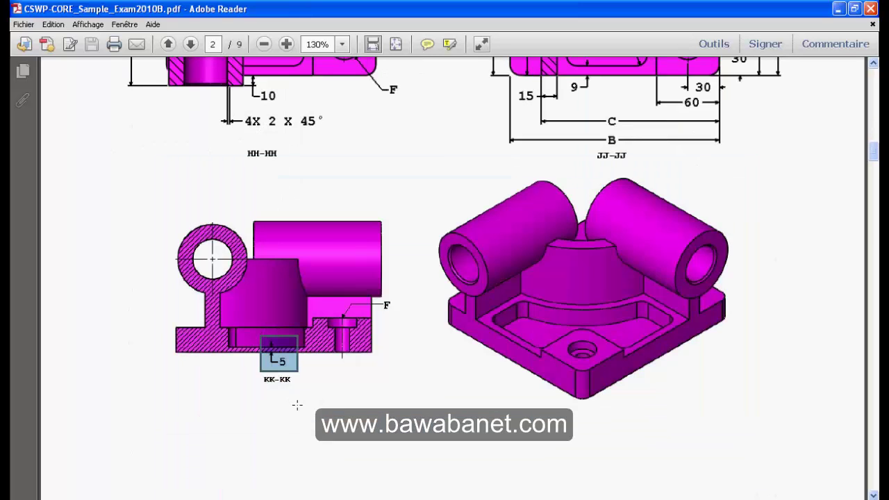
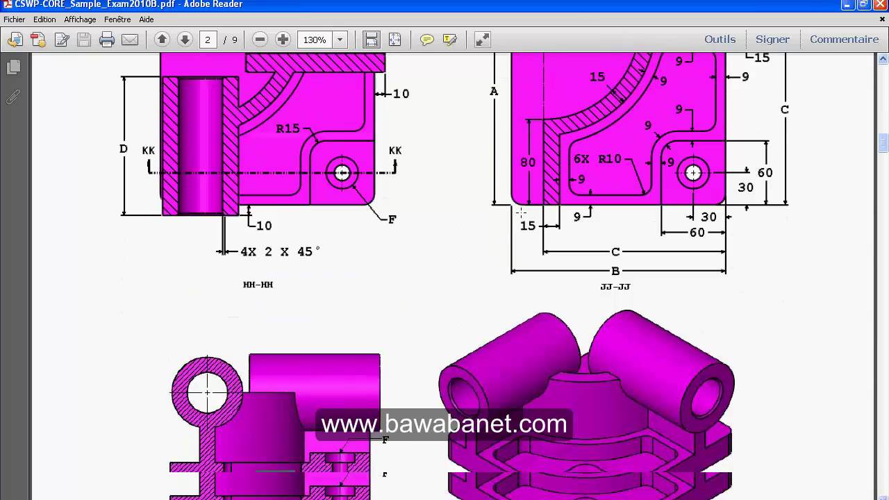
# Check the 25 mm dimension on the exam's side view, then return to SolidWorks
pyautogui.scroll(-5, 519, 295)
pyautogui.scroll(9, 452, 298)
pyautogui.scroll(4, 452, 297)
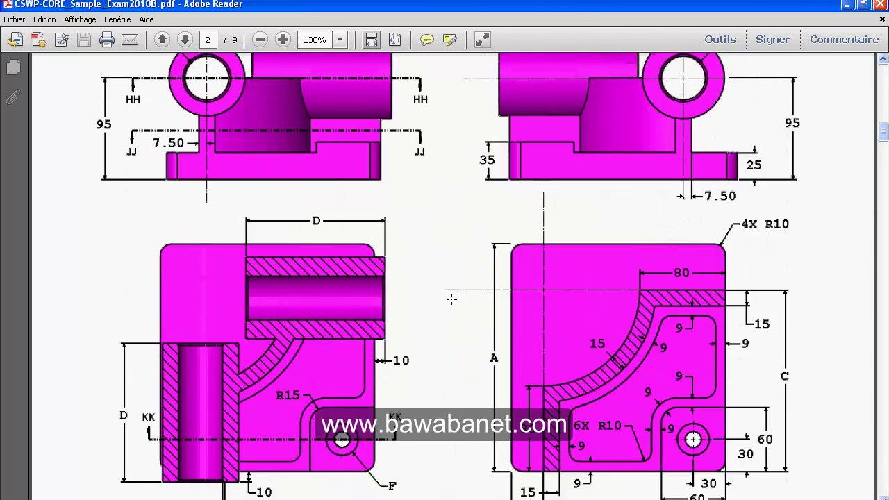
pyautogui.scroll(2, 111, 189)
pyautogui.moveTo(734, 167); pyautogui.dragTo(762, 217)
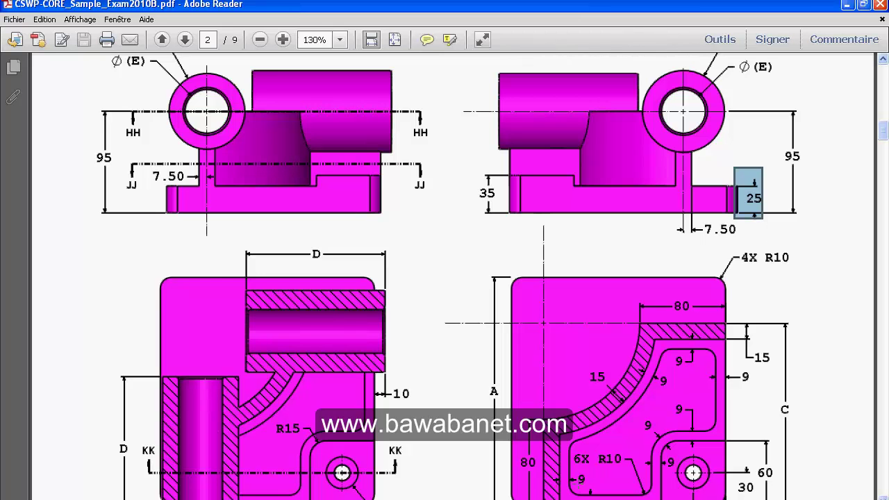
pyautogui.hotkey('alt', 'Tab')
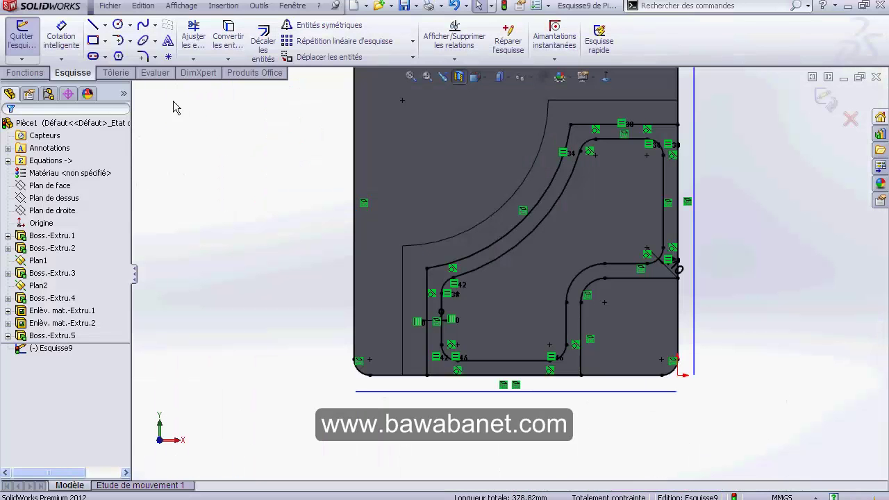
# Extrude-cut the inner rounded contour of Esquisse9 20 mm deep (Blind)
pyautogui.click(14, 73)
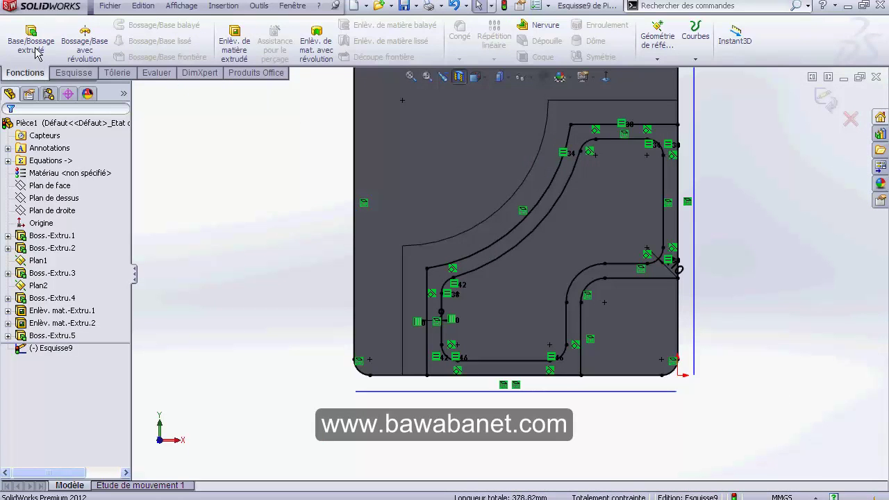
pyautogui.click(246, 48)
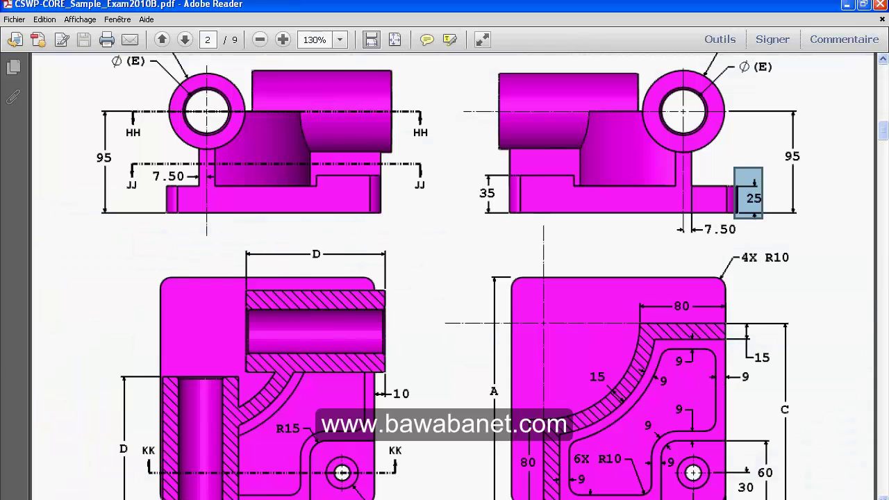
pyautogui.scroll(-3, 444, 277)
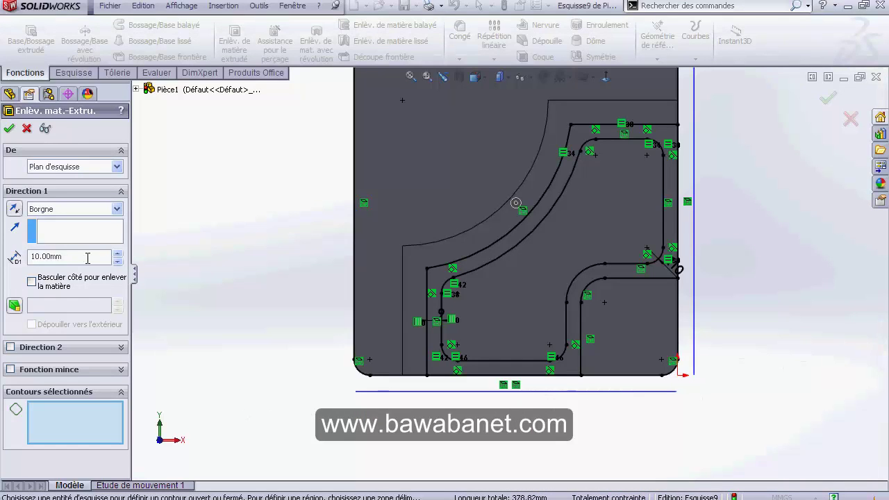
pyautogui.write('2')
pyautogui.press('Return')
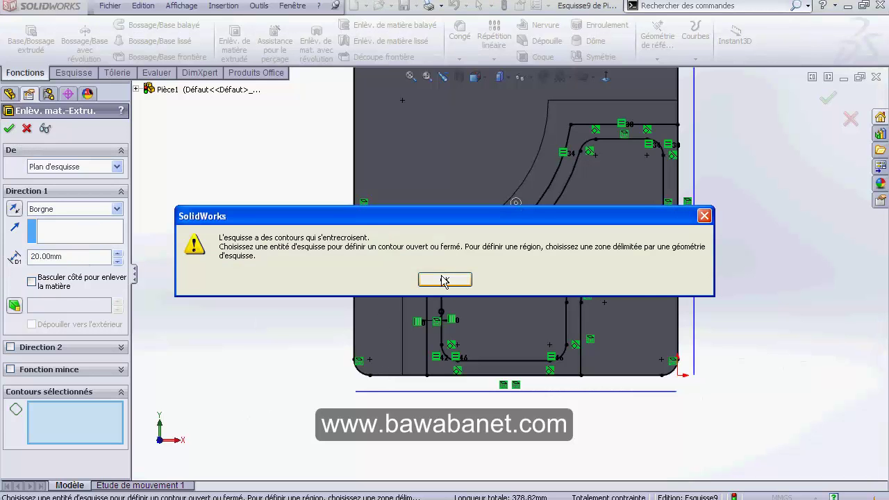
pyautogui.click(444, 279)
pyautogui.click(451, 282)
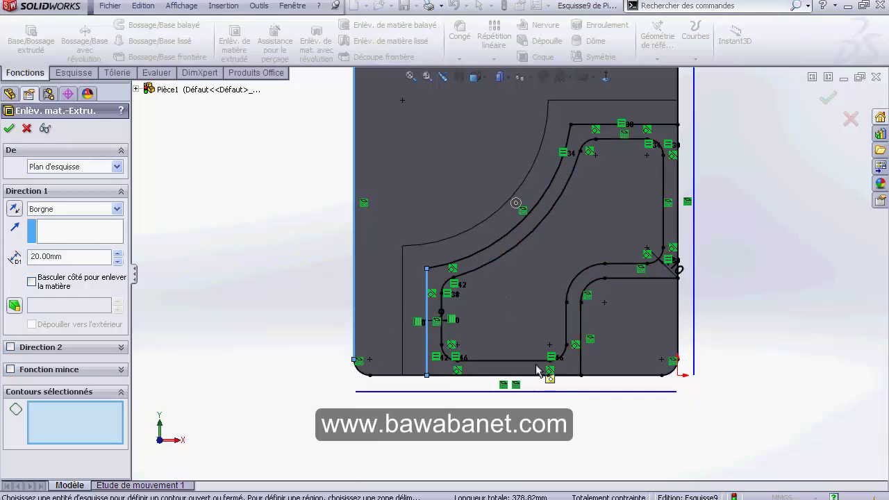
pyautogui.click(444, 340)
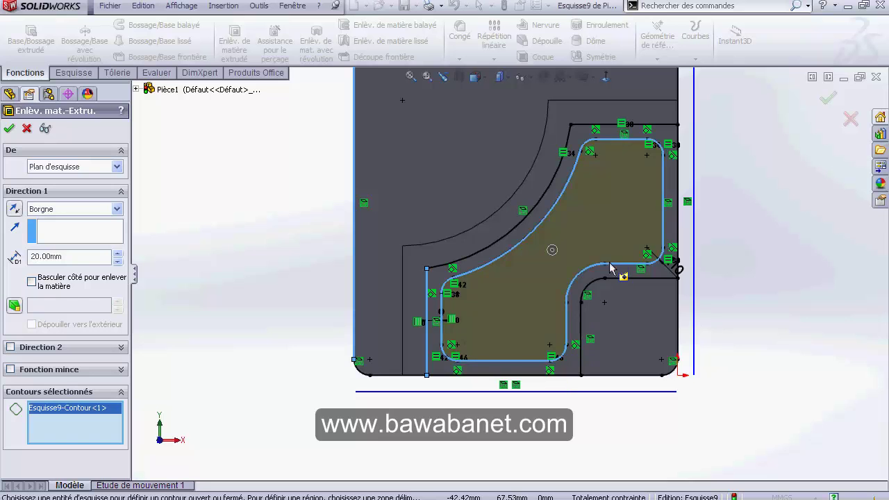
pyautogui.scroll(-2, 611, 261)
pyautogui.scroll(2, 611, 261)
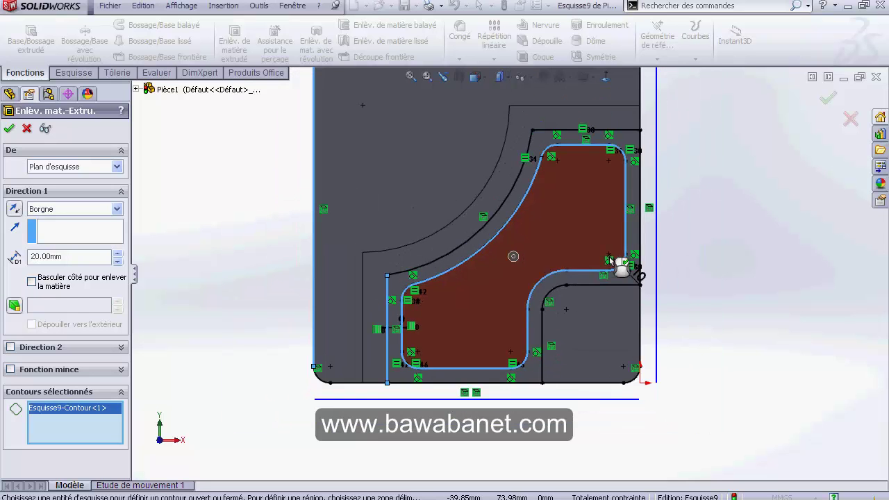
pyautogui.click(826, 99)
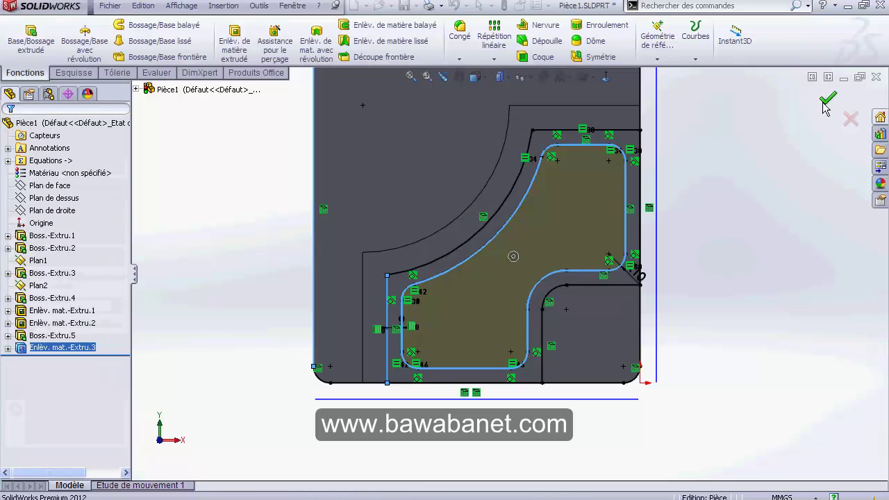
# Inspect the new pocket from several angles, select the corner block's top face, then show the exam PDF
pyautogui.click(495, 416)
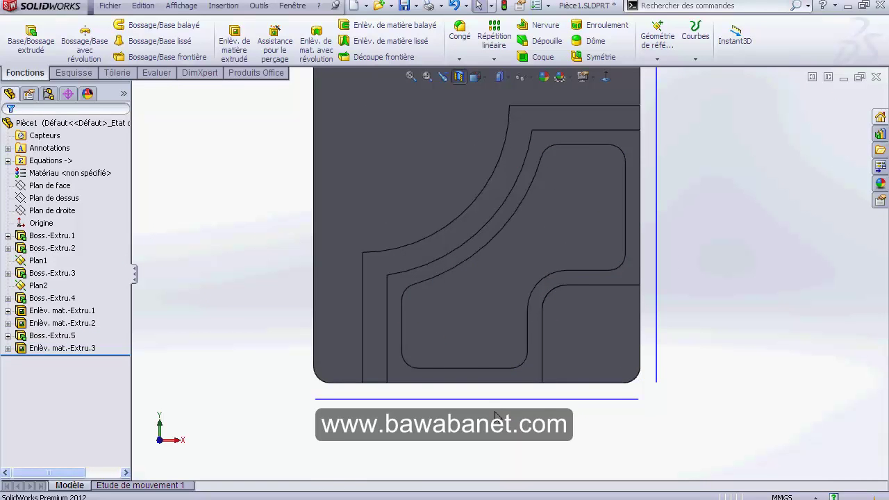
pyautogui.moveTo(481, 404)
pyautogui.mouseDown(button='middle')
pyautogui.moveTo(543, 336)
pyautogui.moveTo(535, 348)
pyautogui.mouseUp(button='middle')
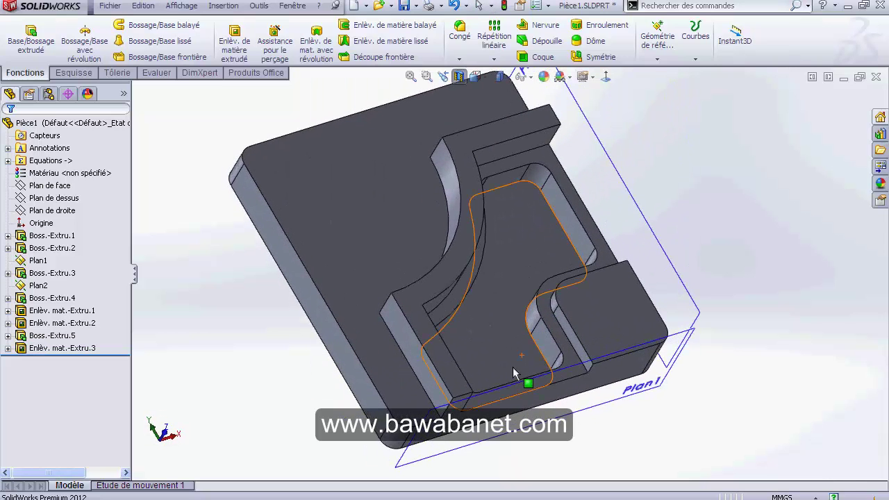
pyautogui.scroll(-3, 550, 424)
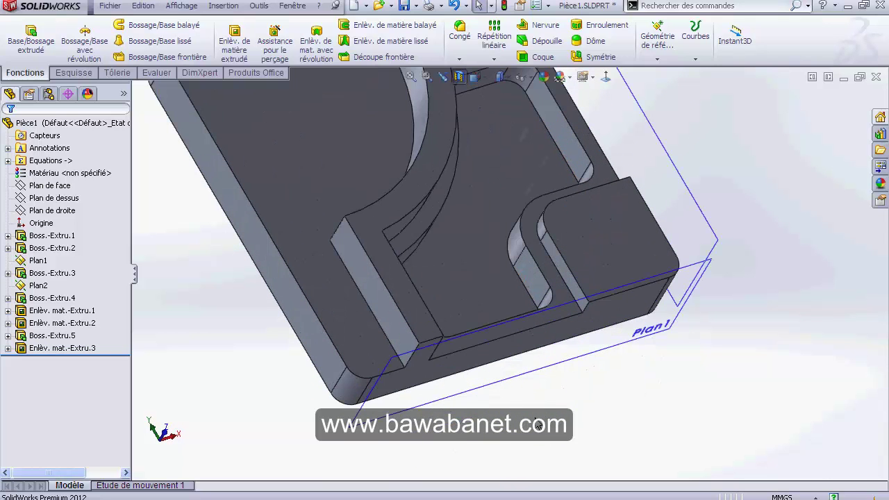
pyautogui.scroll(2, 528, 429)
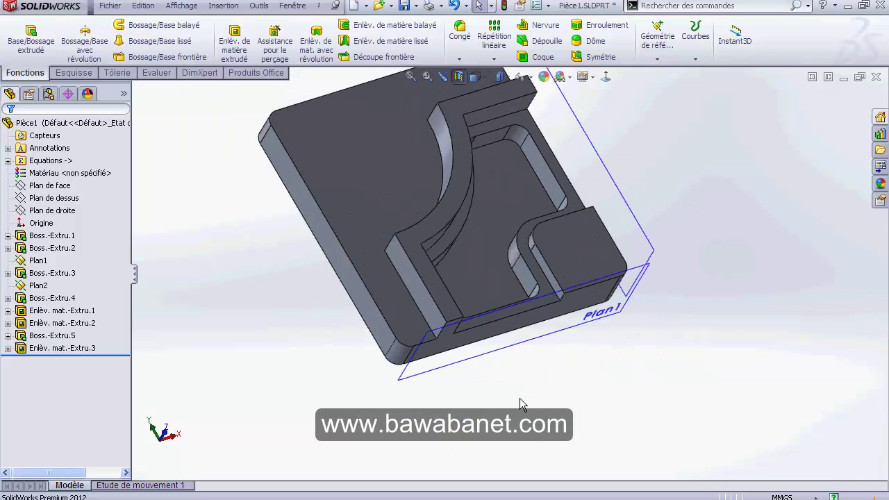
pyautogui.moveTo(518, 373)
pyautogui.mouseDown(button='middle')
pyautogui.moveTo(646, 289)
pyautogui.moveTo(604, 397)
pyautogui.moveTo(576, 318)
pyautogui.mouseUp(button='middle')
pyautogui.click(548, 258)
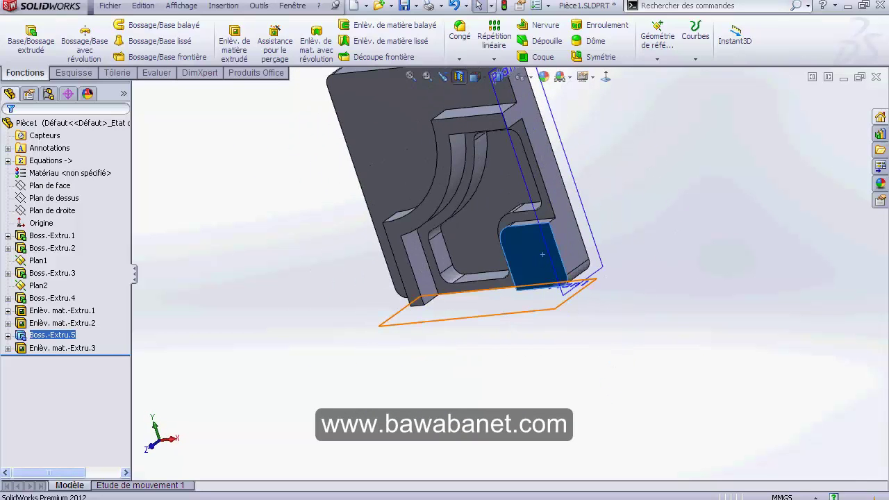
pyautogui.moveTo(403, 401); pyautogui.dragTo(383, 497, button='middle')
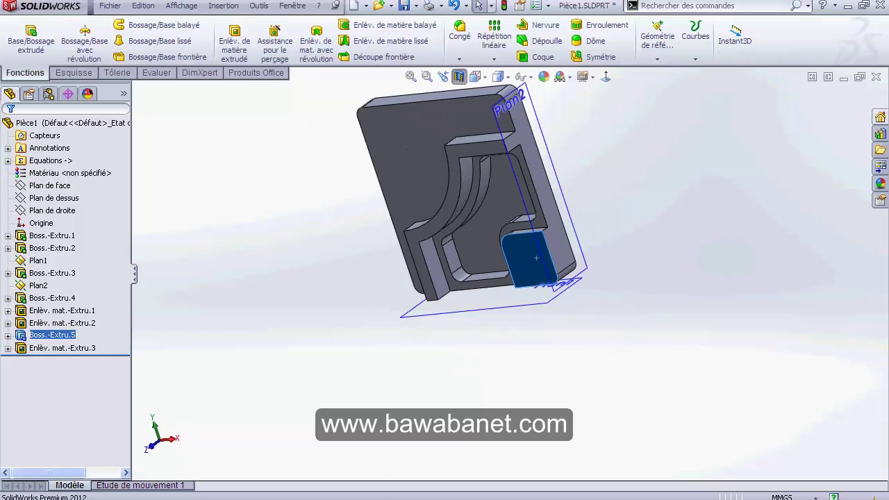
pyautogui.hotkey('alt', 'Tab')
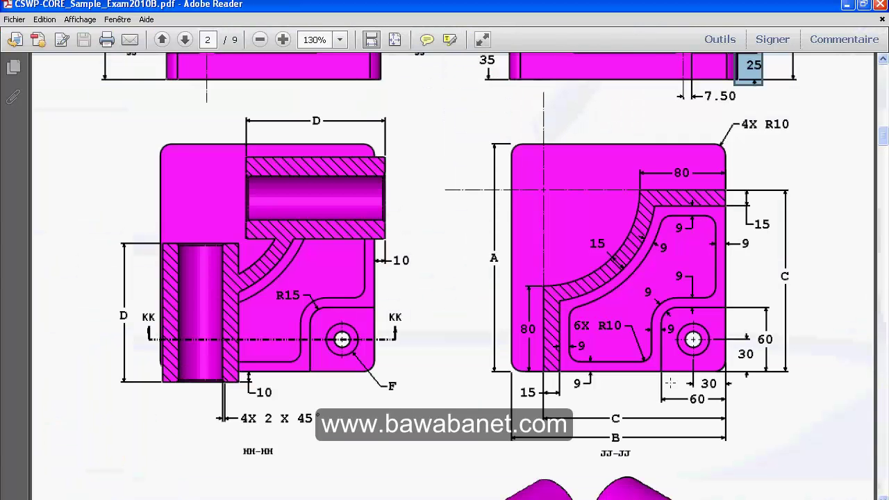
# Read counterbore hole F's specifications on exam page 3, then return to SolidWorks
pyautogui.scroll(-2, 669, 382)
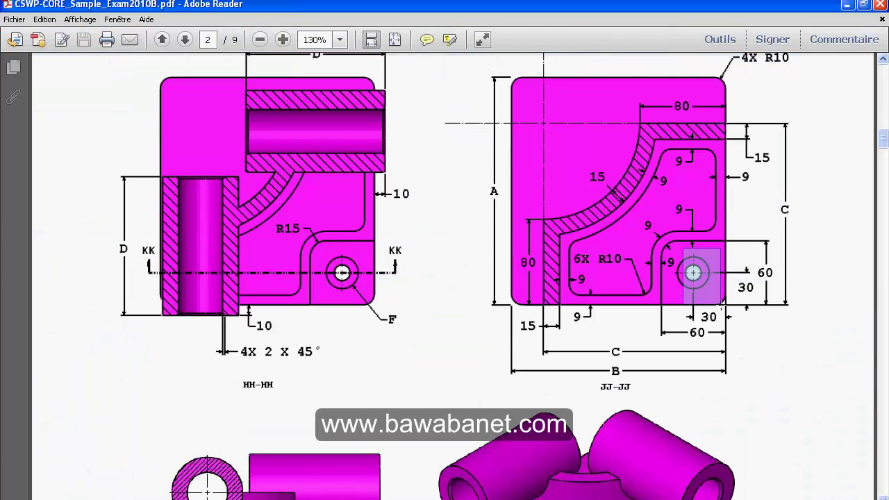
pyautogui.scroll(7, 396, 234)
pyautogui.scroll(6, 366, 264)
pyautogui.scroll(5, 337, 290)
pyautogui.scroll(-10, 337, 290)
pyautogui.scroll(-10, 336, 291)
pyautogui.scroll(-10, 336, 296)
pyautogui.scroll(-7, 336, 296)
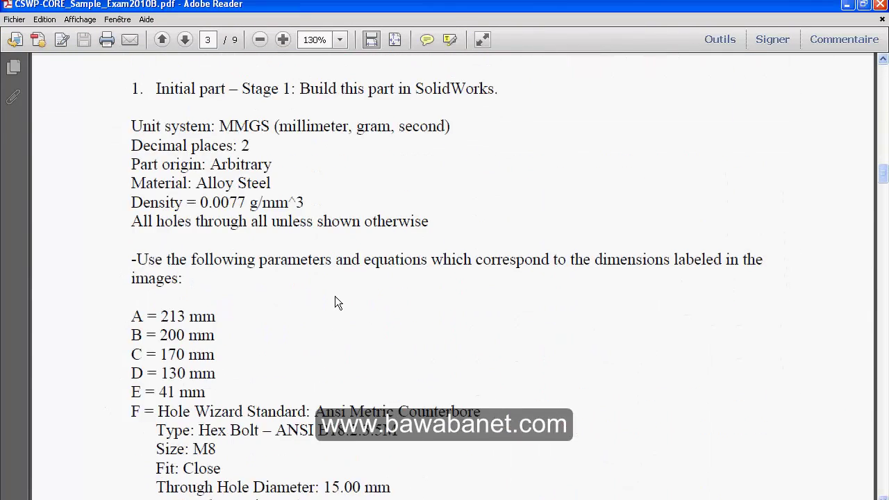
pyautogui.scroll(-3, 330, 295)
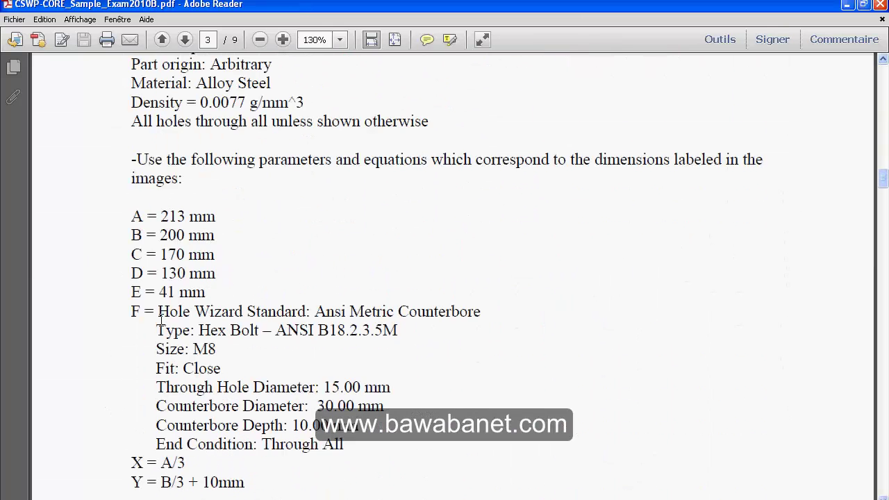
pyautogui.scroll(-1, 160, 320)
pyautogui.moveTo(157, 278); pyautogui.dragTo(378, 425)
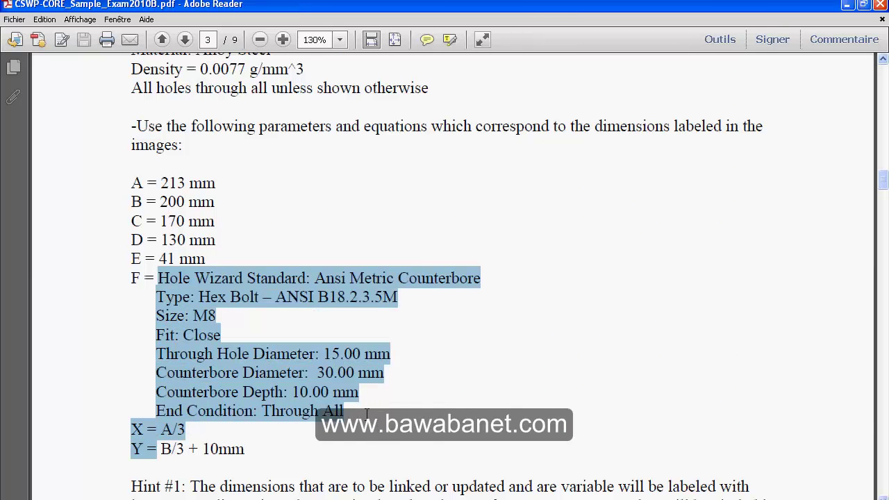
pyautogui.click(419, 386)
pyautogui.scroll(-3, 217, 337)
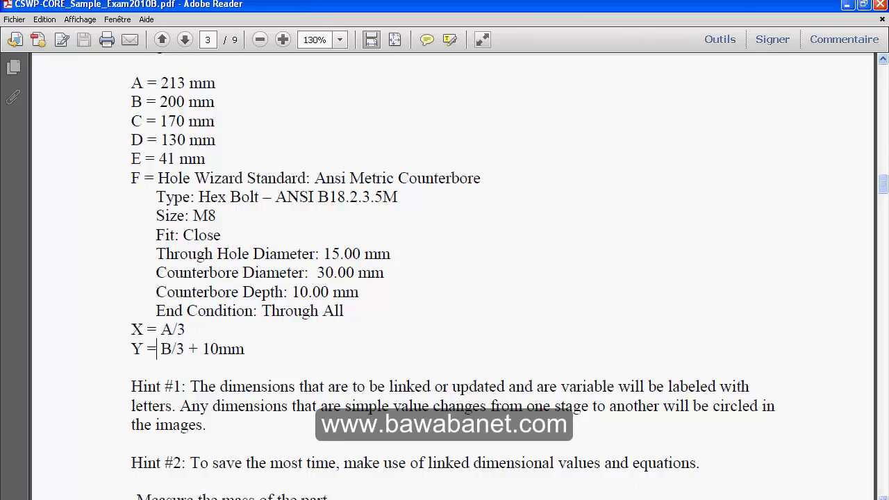
pyautogui.hotkey('alt', 'Tab')
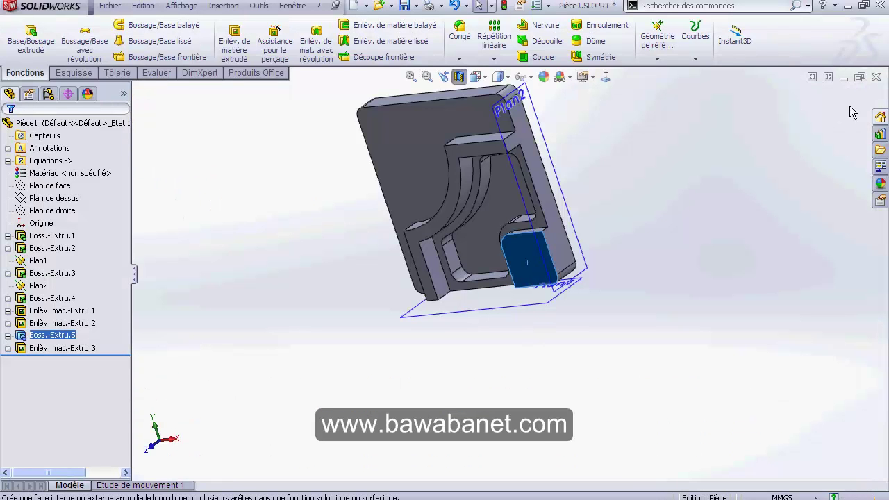
# Sketch a point for the hole centre on the corner block face, viewed normal to it
pyautogui.click(605, 76)
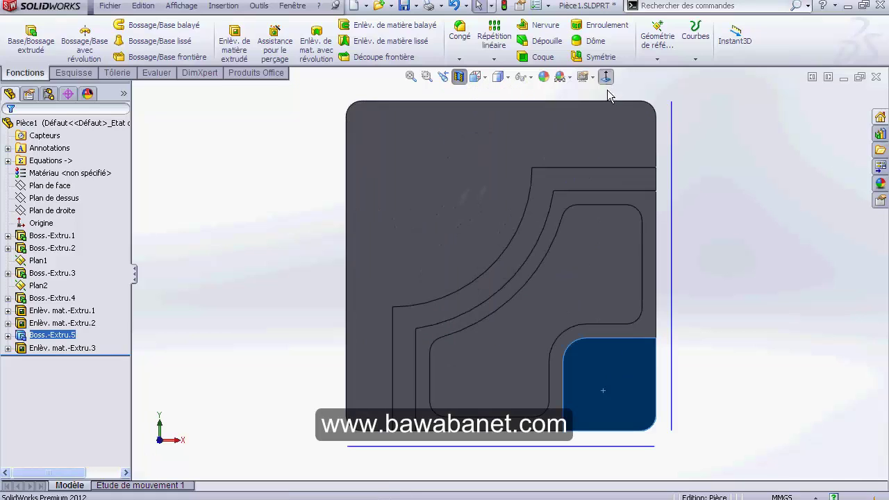
pyautogui.click(35, 57)
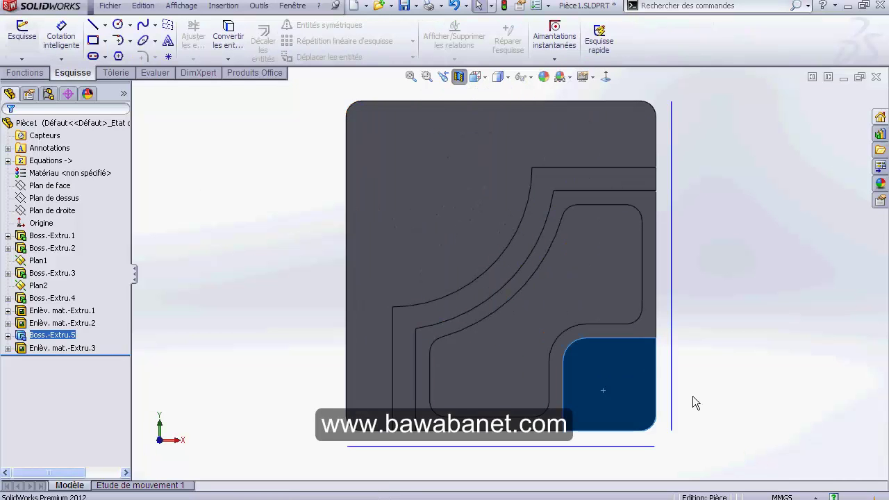
pyautogui.scroll(-1, 646, 386)
pyautogui.click(168, 56)
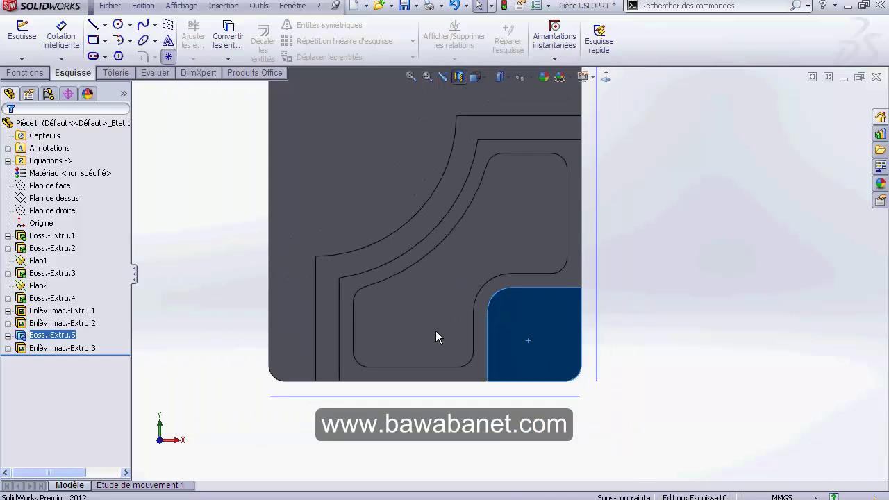
pyautogui.click(533, 335)
pyautogui.scroll(-1, 568, 363)
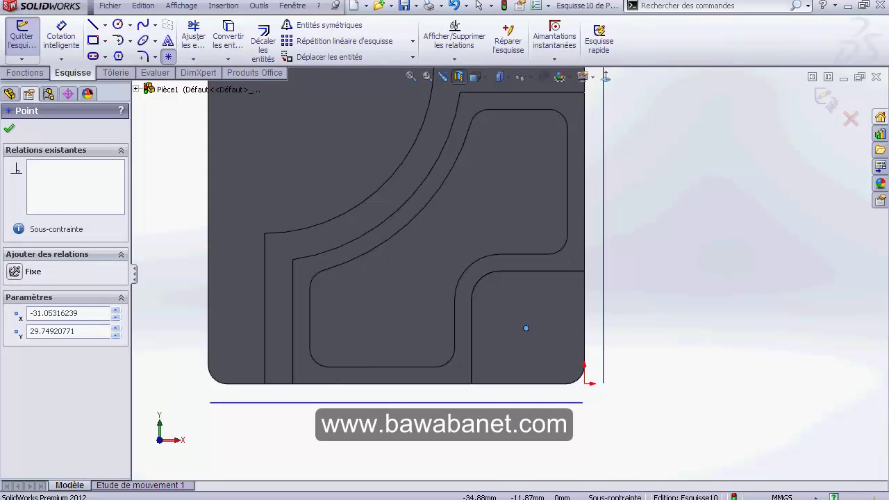
# Recheck the exam drawing in Adobe Reader and come back to the Esquisse10 sketch
pyautogui.hotkey('alt', 'Tab')
pyautogui.scroll(4, 365, 449)
pyautogui.scroll(3, 365, 449)
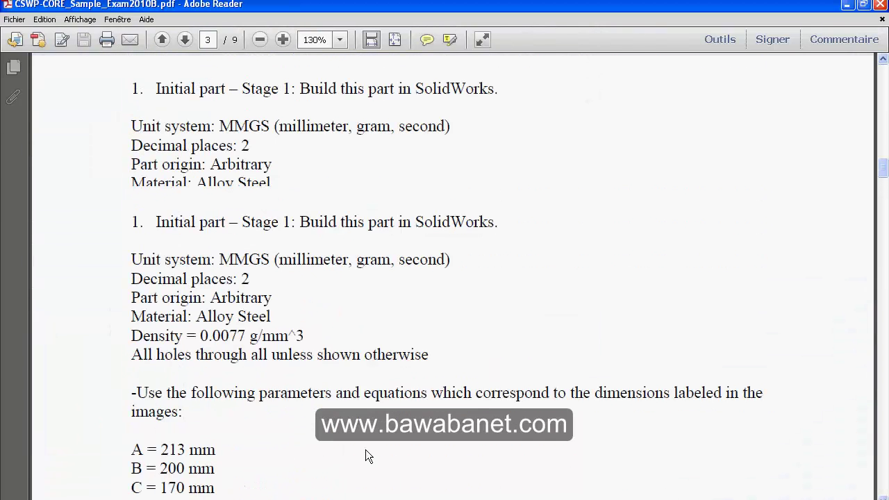
pyautogui.scroll(5, 458, 324)
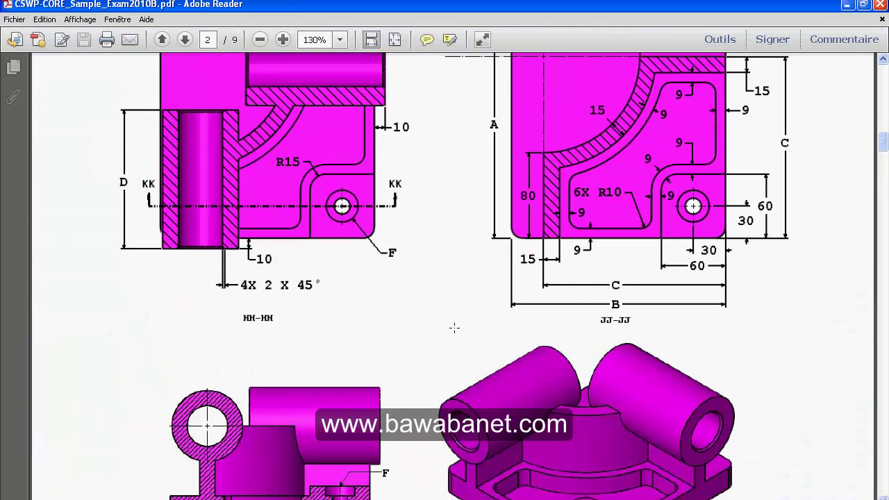
pyautogui.hotkey('alt', 'Tab')
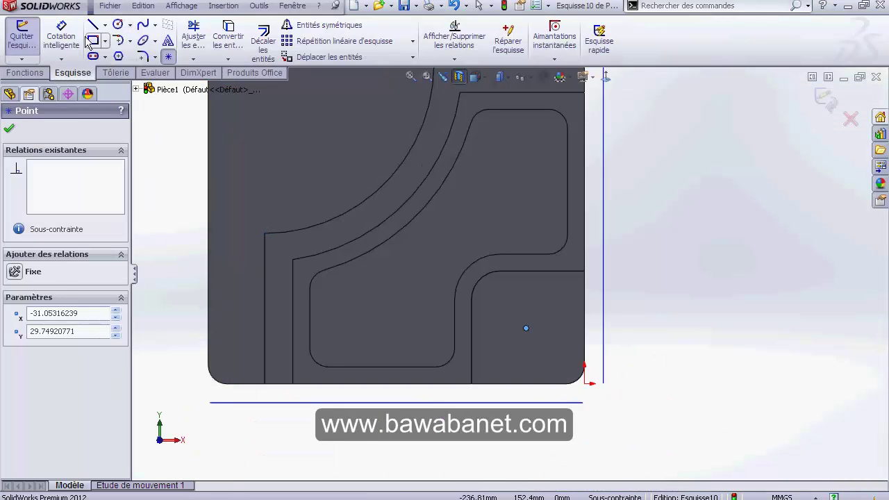
# Dimension the hole point 30 mm from the right edge and 30 mm from the bottom, then exit the sketch
pyautogui.click(65, 36)
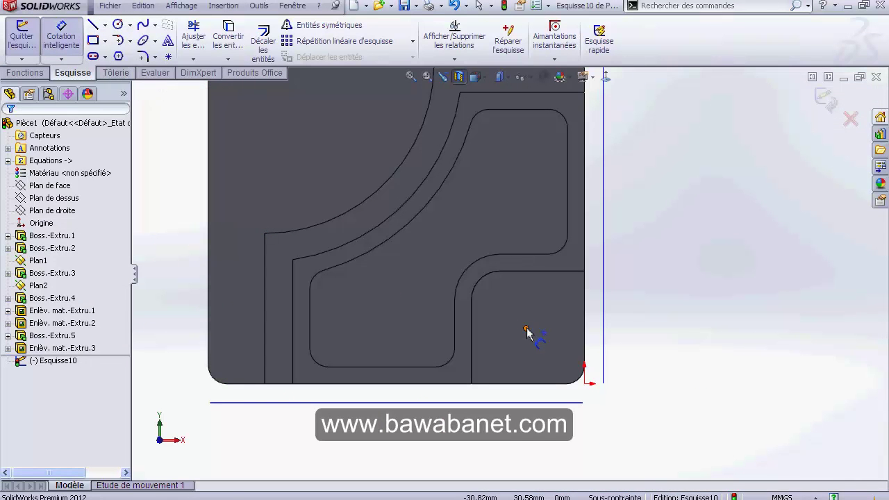
pyautogui.click(587, 337)
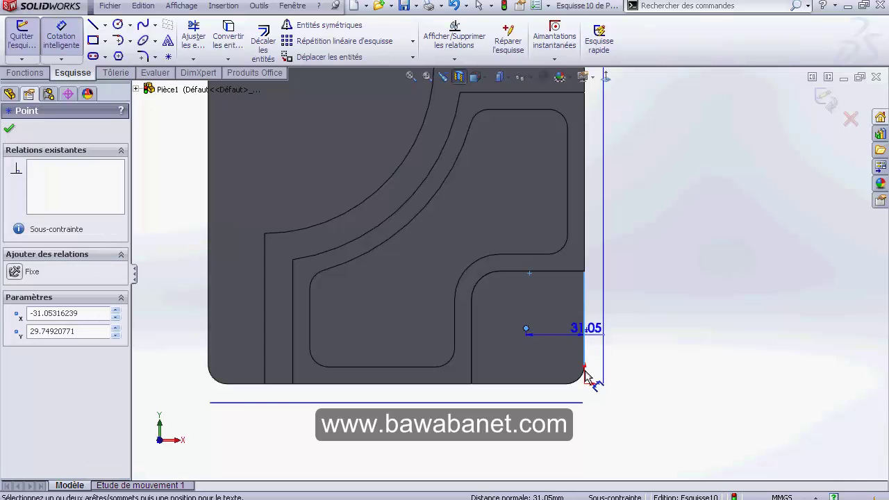
pyautogui.click(576, 420)
pyautogui.write('30')
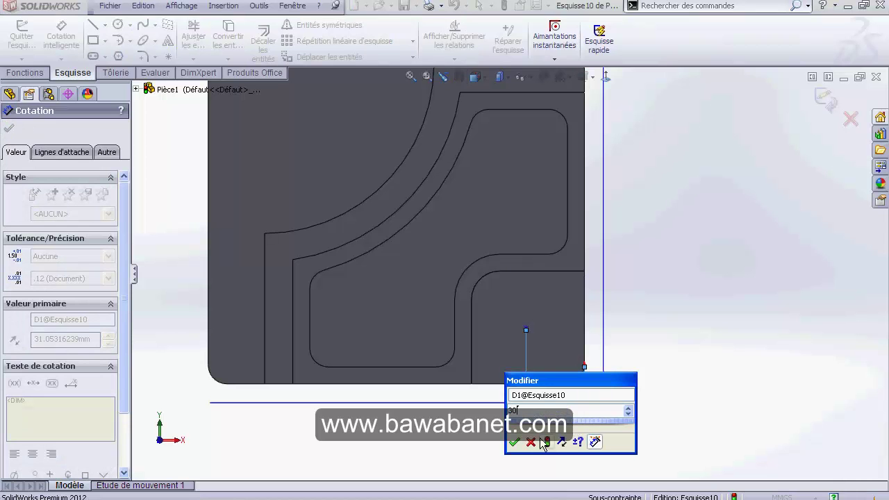
pyautogui.click(514, 442)
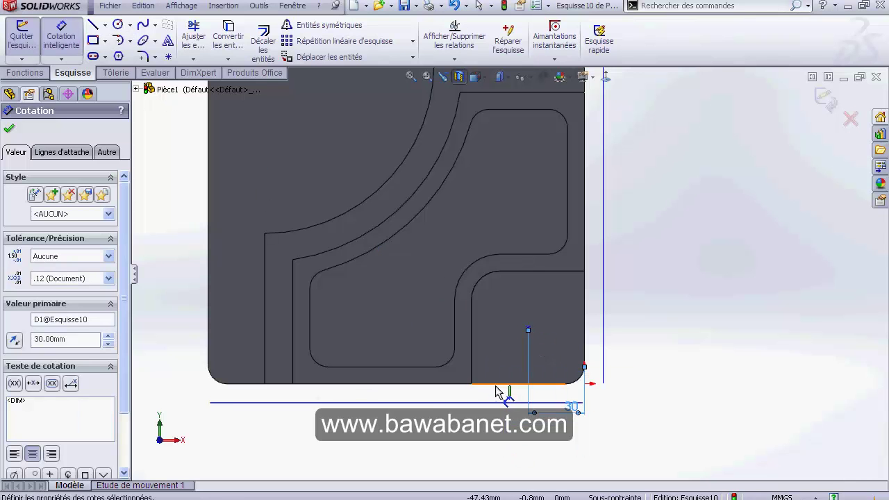
pyautogui.click(529, 329)
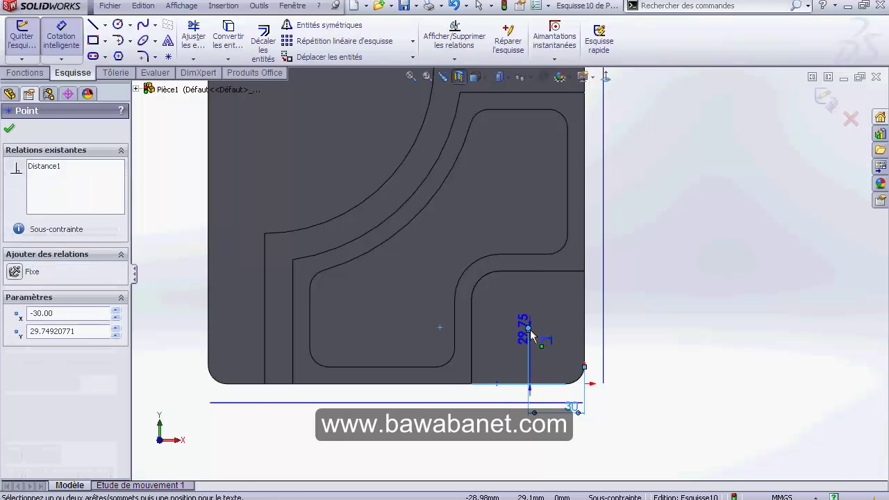
pyautogui.click(668, 347)
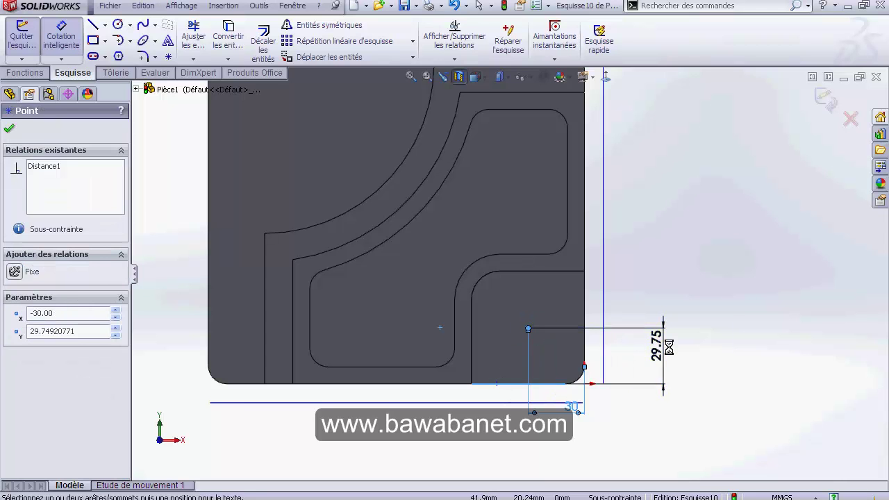
pyautogui.write('30')
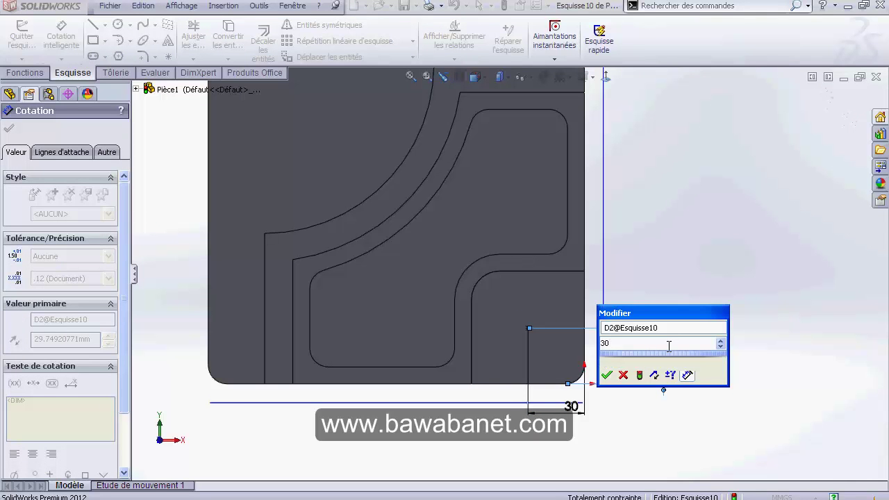
pyautogui.press('Return')
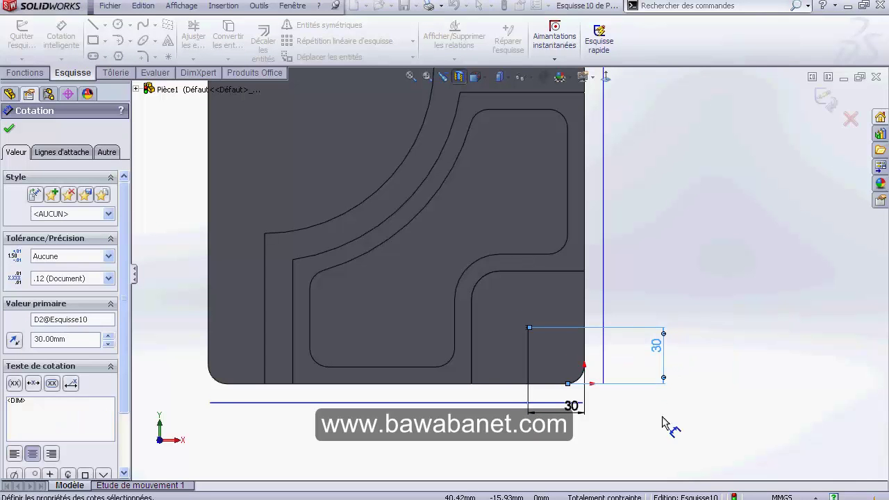
pyautogui.scroll(-2, 546, 338)
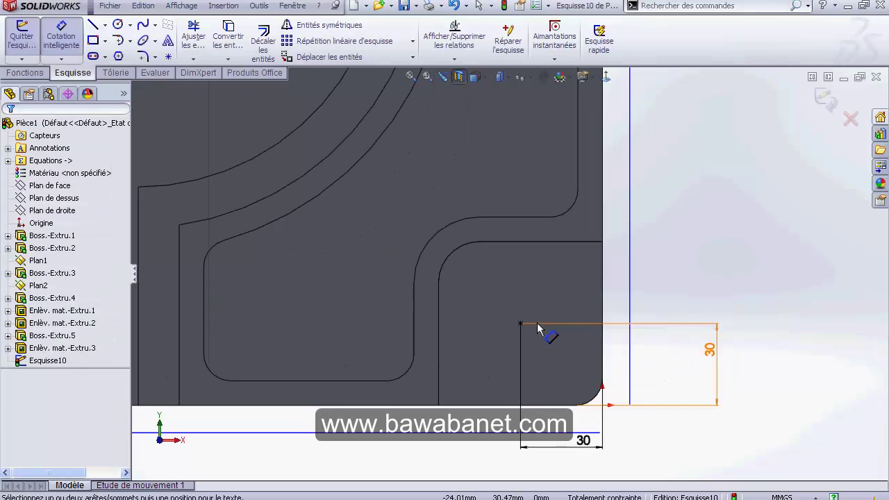
pyautogui.scroll(2, 528, 333)
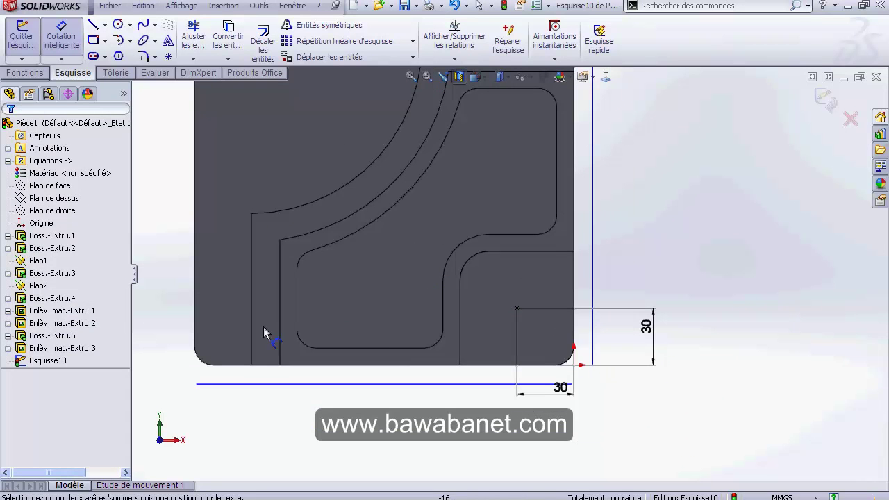
pyautogui.click(25, 72)
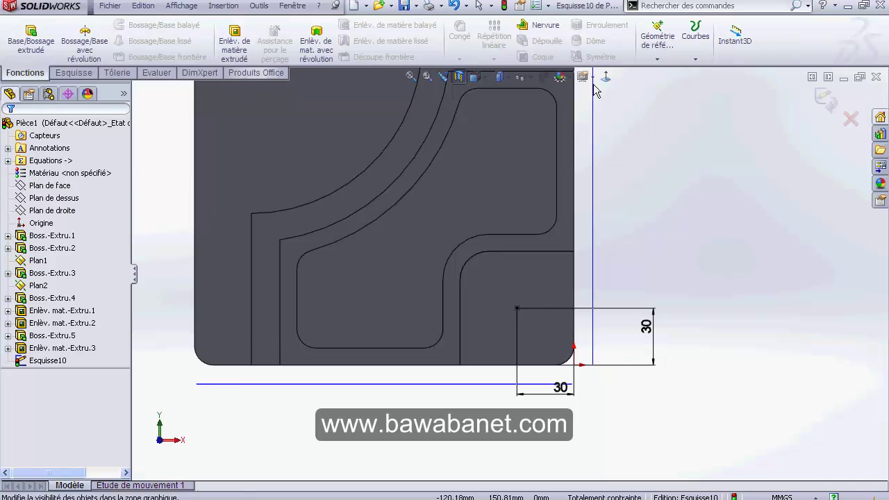
pyautogui.click(823, 96)
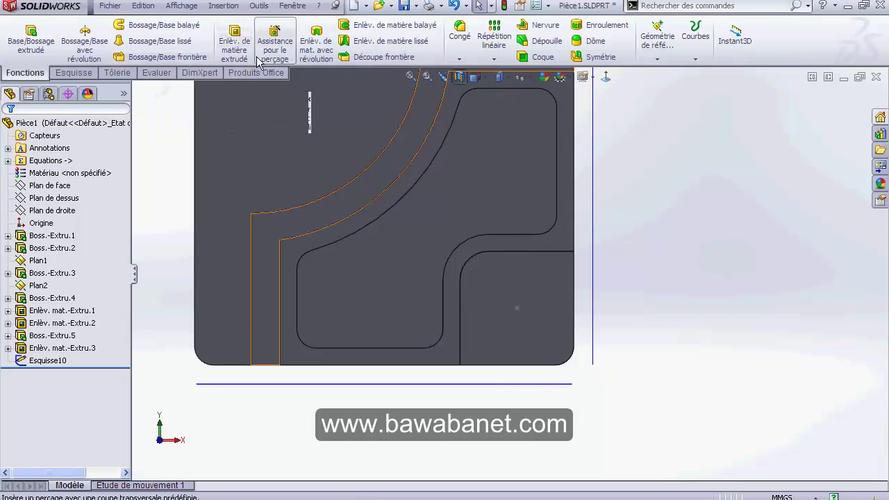
# Launch the Hole Wizard for the counterbore, then view hole F in section KK-KK on exam page 2
pyautogui.click(275, 43)
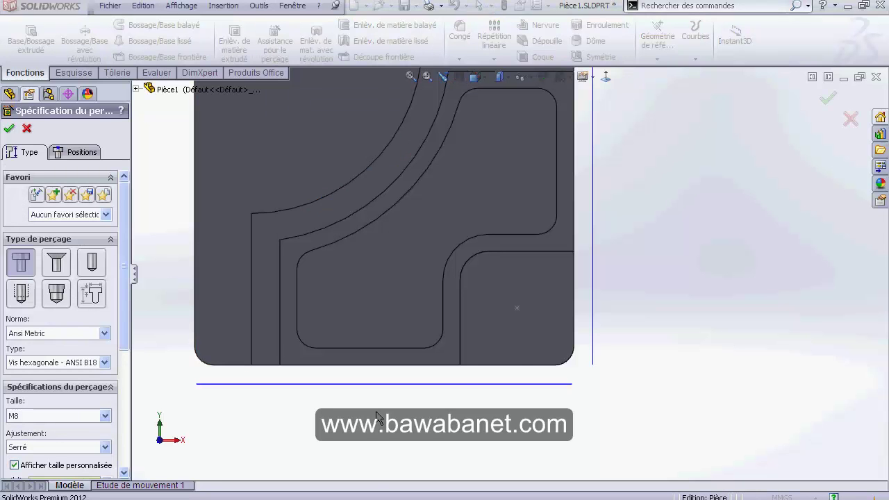
pyautogui.hotkey('alt', 'Tab')
pyautogui.scroll(-5, 374, 411)
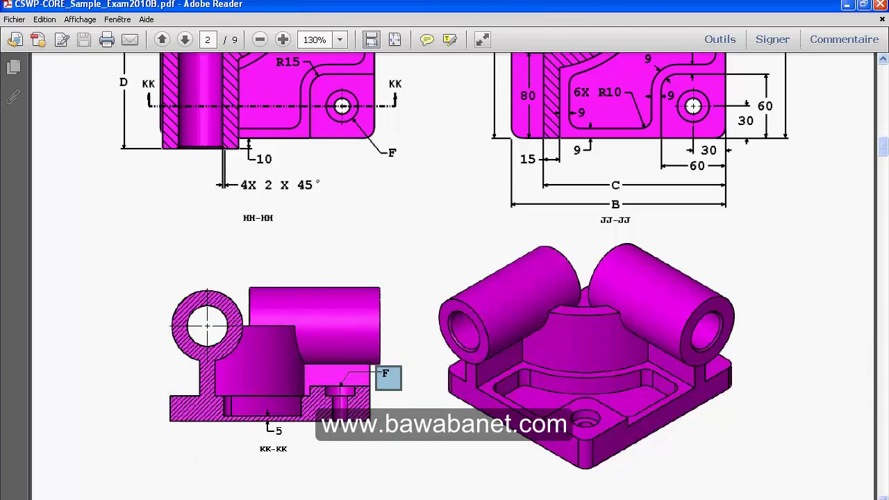
# Highlight hole F's Ansi Metric standard requirement on exam page 3
pyautogui.hotkey('alt', 'Tab')
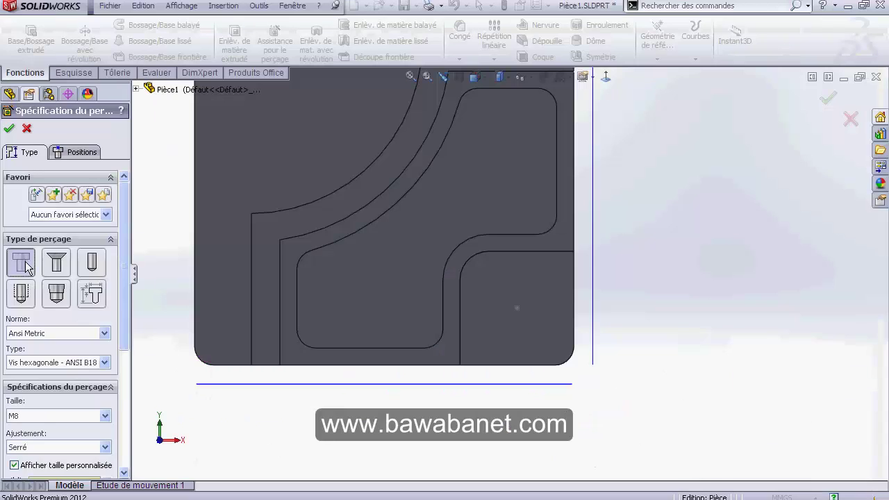
pyautogui.scroll(-5, 109, 401)
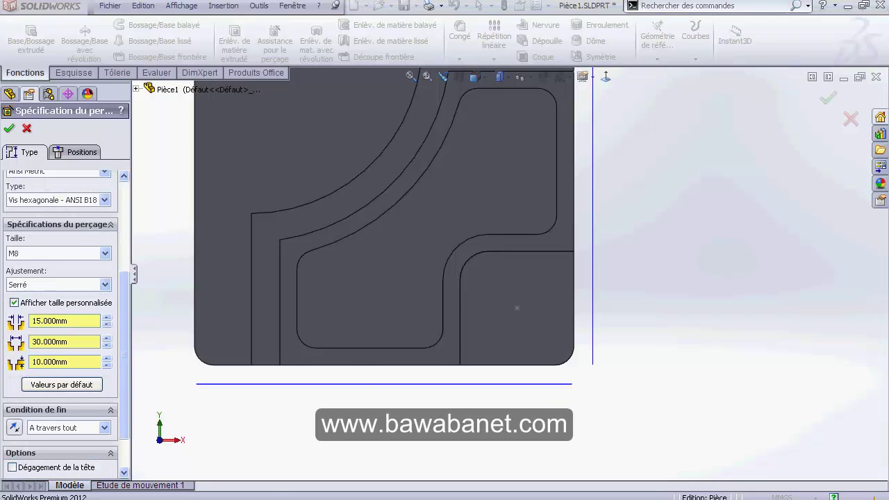
pyautogui.hotkey('alt', 'Tab')
pyautogui.scroll(2, 357, 365)
pyautogui.scroll(1, 357, 366)
pyautogui.scroll(-2, 357, 365)
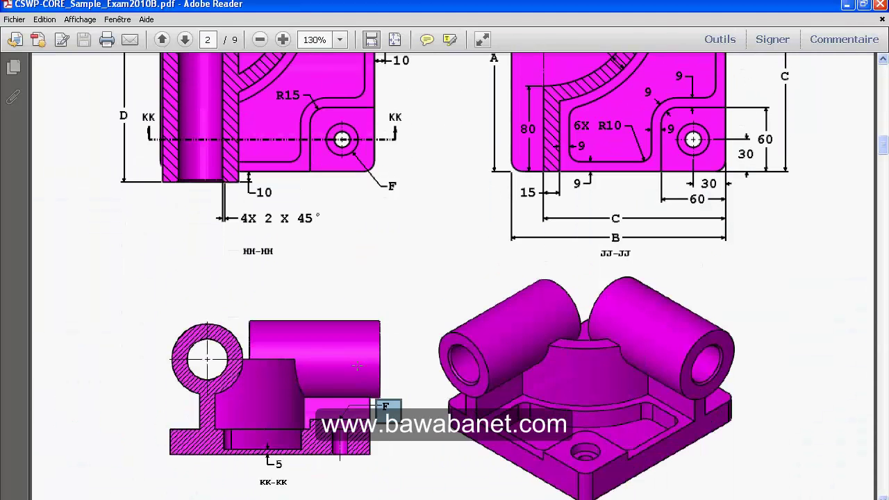
pyautogui.scroll(2, 354, 359)
pyautogui.scroll(-10, 352, 358)
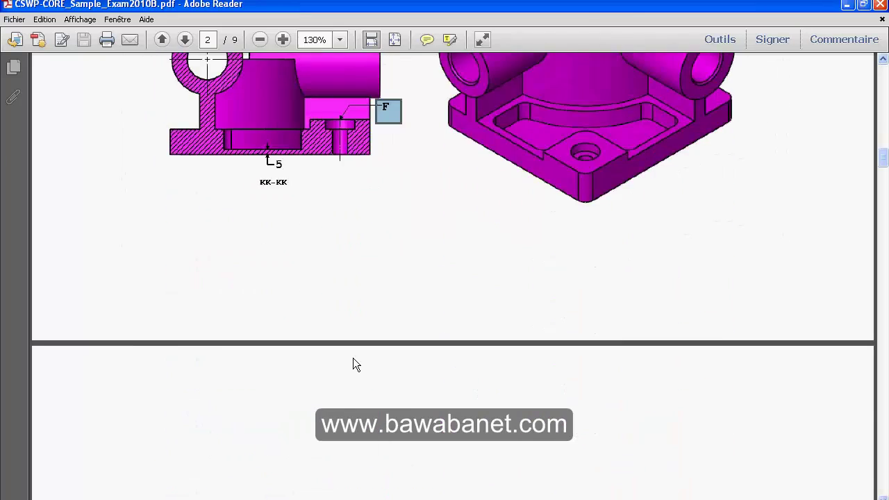
pyautogui.scroll(-8, 353, 357)
pyautogui.scroll(-5, 352, 359)
pyautogui.scroll(-3, 351, 358)
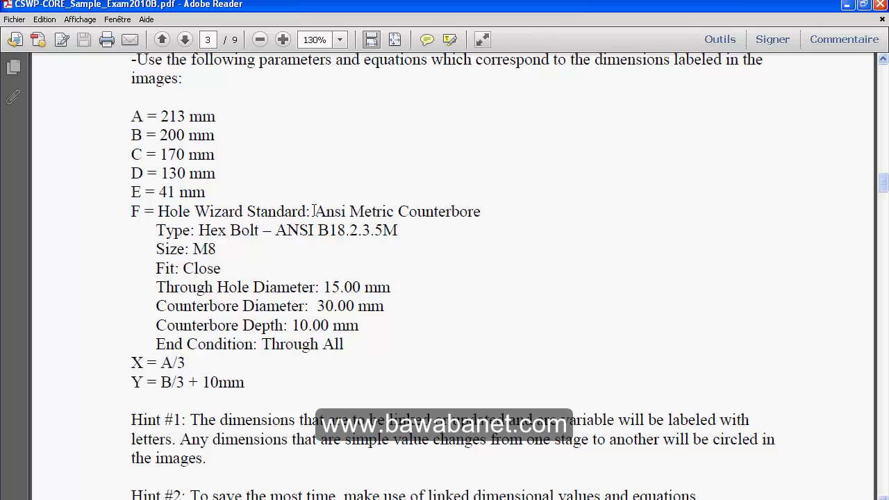
pyautogui.moveTo(314, 211); pyautogui.dragTo(408, 227)
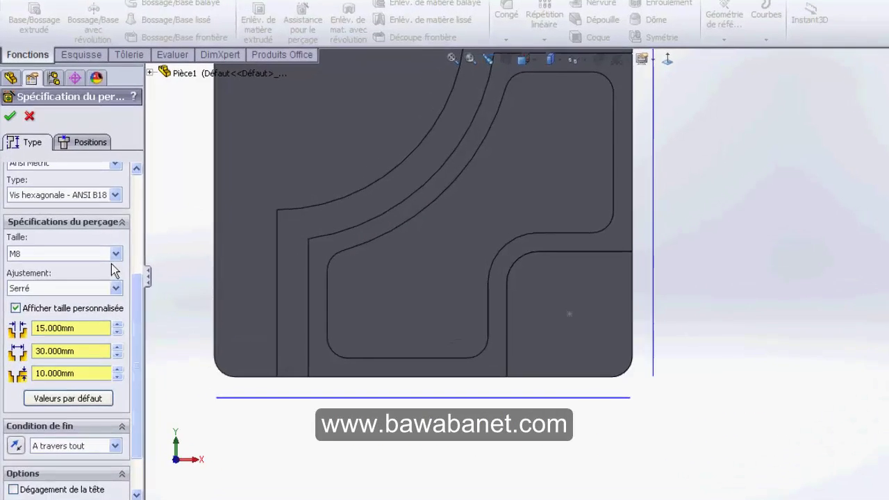
# Set the hole to Ansi Metric, Hex Bolt ANSI B18.2.3.5M, size M8, matching the exam
pyautogui.scroll(3, 101, 217)
pyautogui.scroll(-3, 131, 208)
pyautogui.scroll(2, 132, 219)
pyautogui.click(144, 254)
pyautogui.click(144, 254)
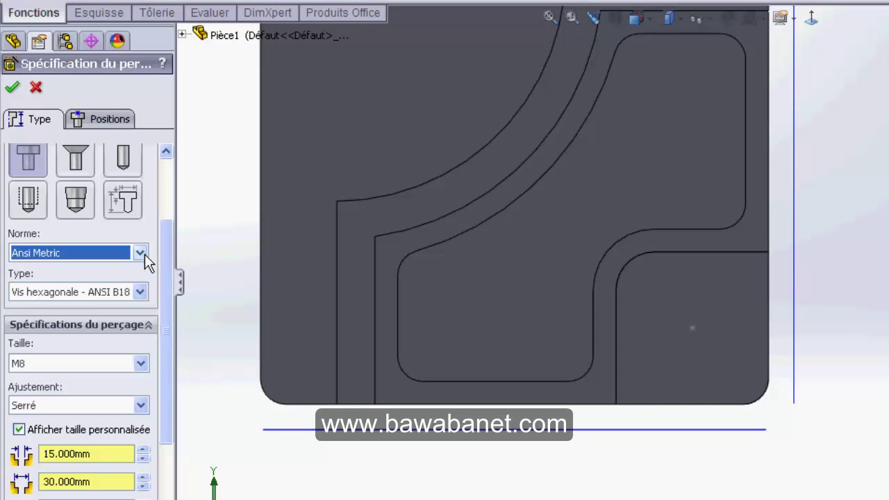
pyautogui.click(140, 293)
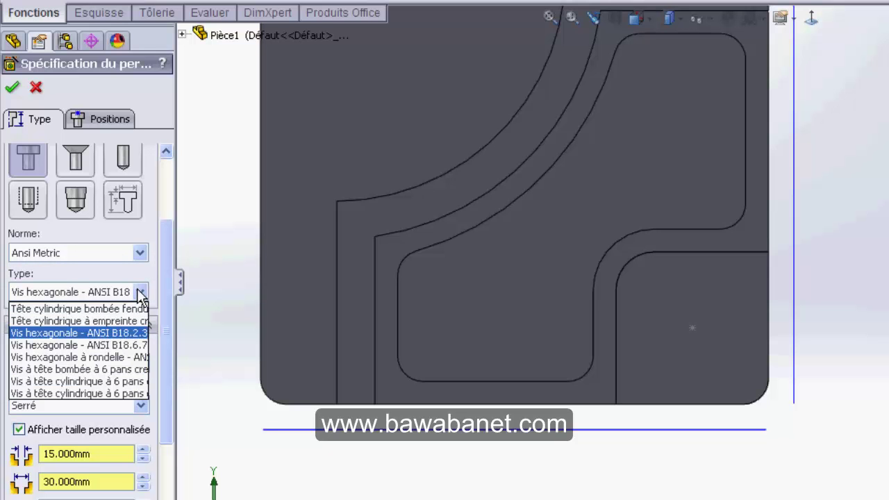
pyautogui.click(141, 293)
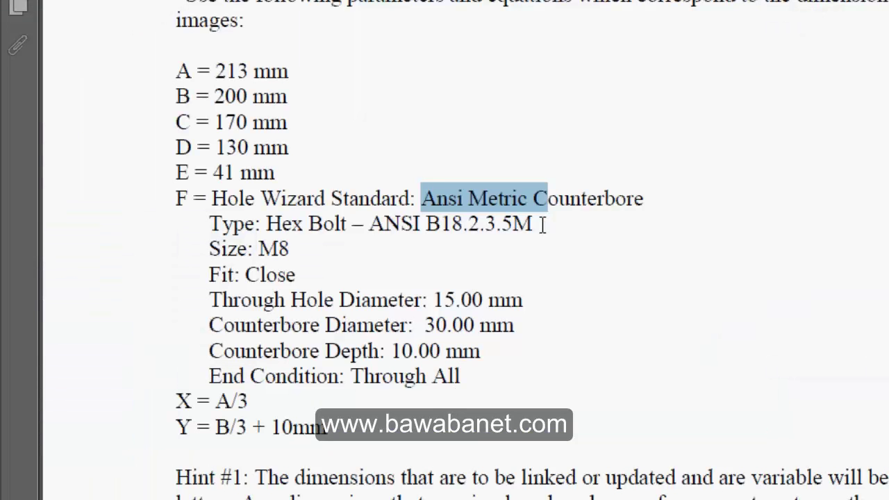
pyautogui.moveTo(543, 226); pyautogui.dragTo(286, 233)
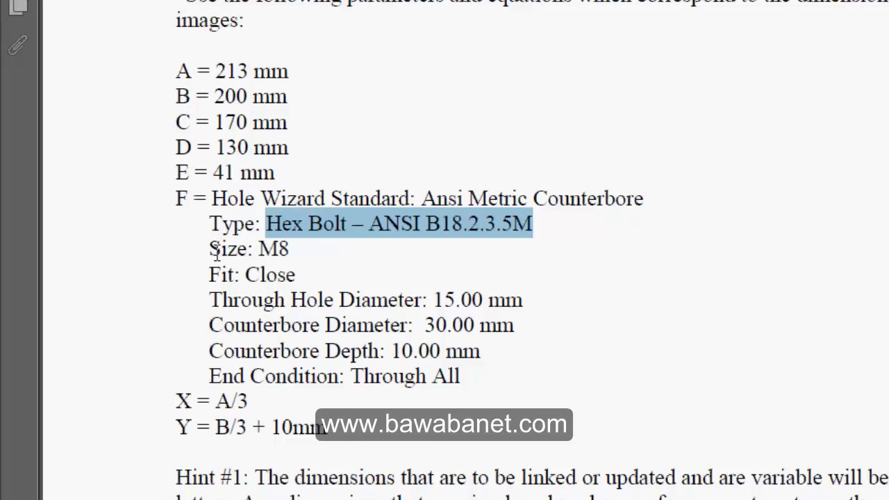
pyautogui.moveTo(216, 251); pyautogui.dragTo(291, 248)
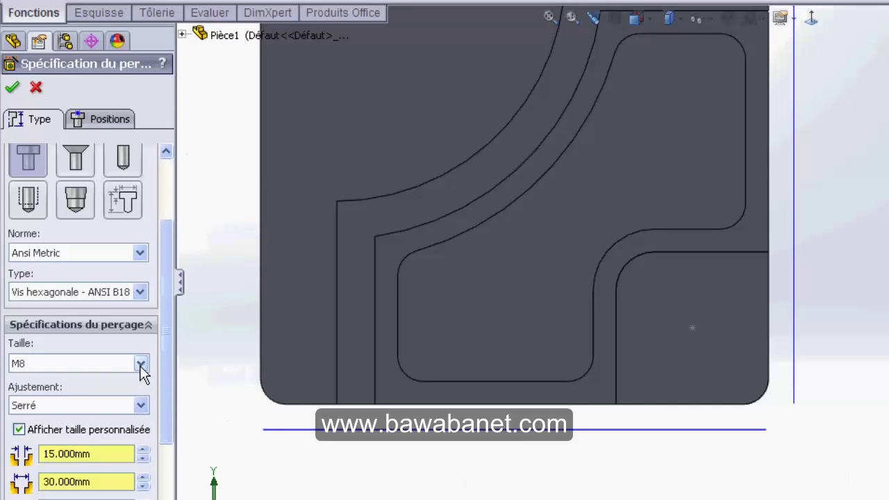
pyautogui.click(141, 365)
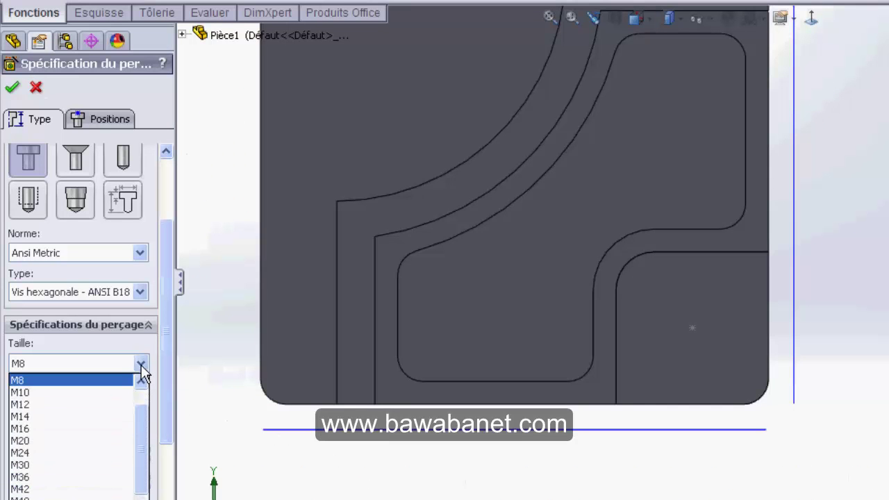
pyautogui.moveTo(143, 437); pyautogui.dragTo(154, 378)
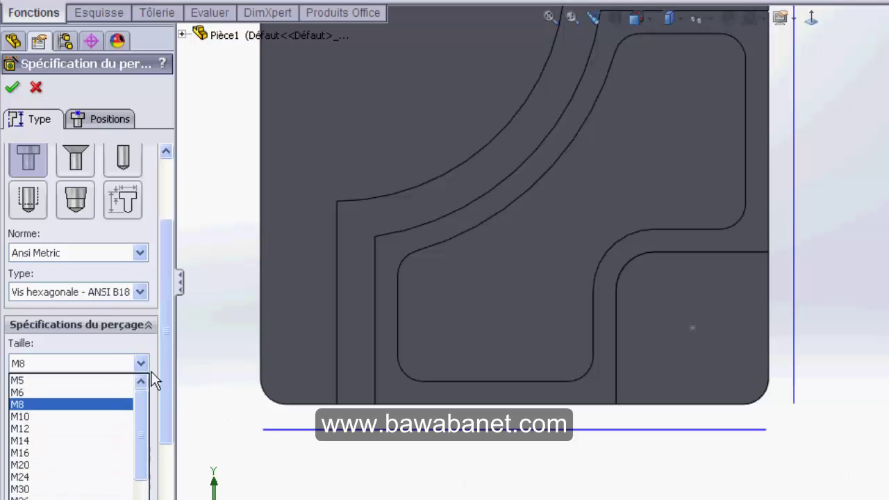
pyautogui.click(143, 368)
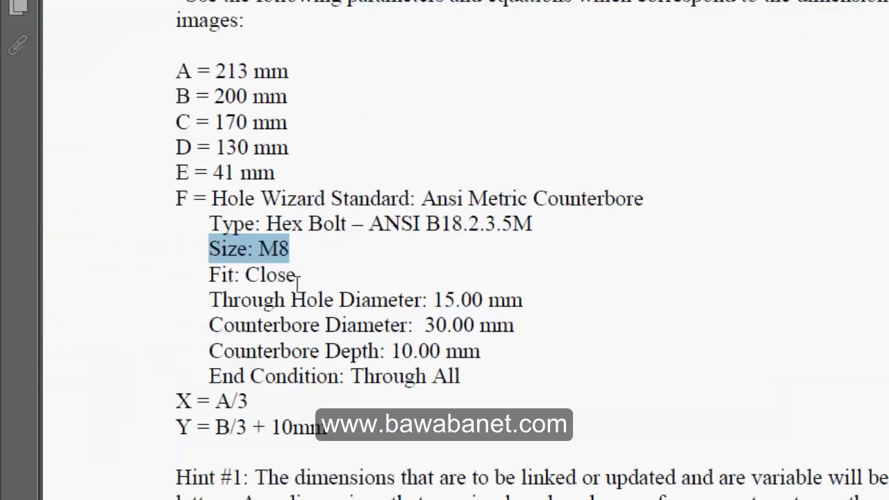
# Confirm the Close fit requirement and enable custom counterbore sizing
pyautogui.moveTo(305, 276); pyautogui.dragTo(278, 300)
pyautogui.click(348, 275)
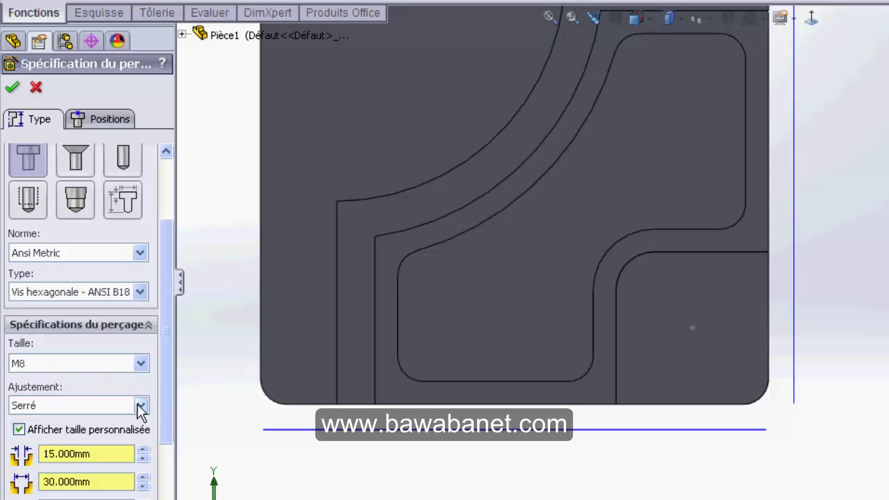
pyautogui.moveTo(166, 407); pyautogui.dragTo(176, 472)
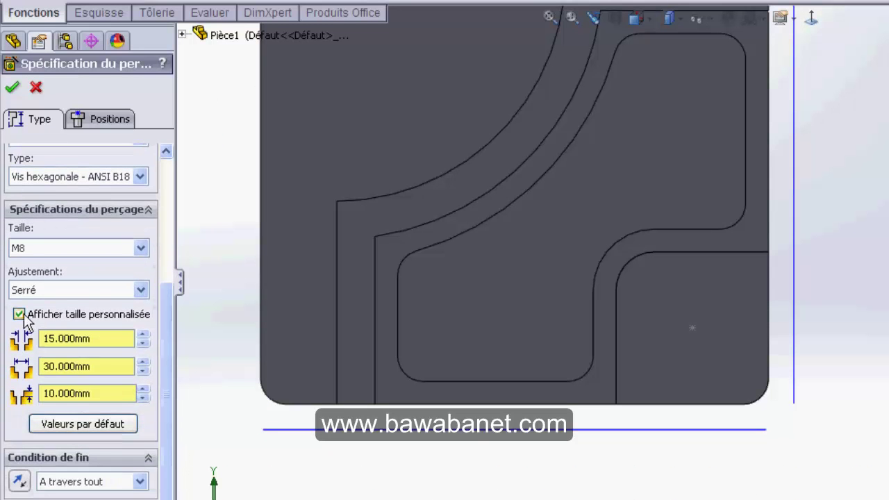
pyautogui.click(19, 313)
pyautogui.click(19, 340)
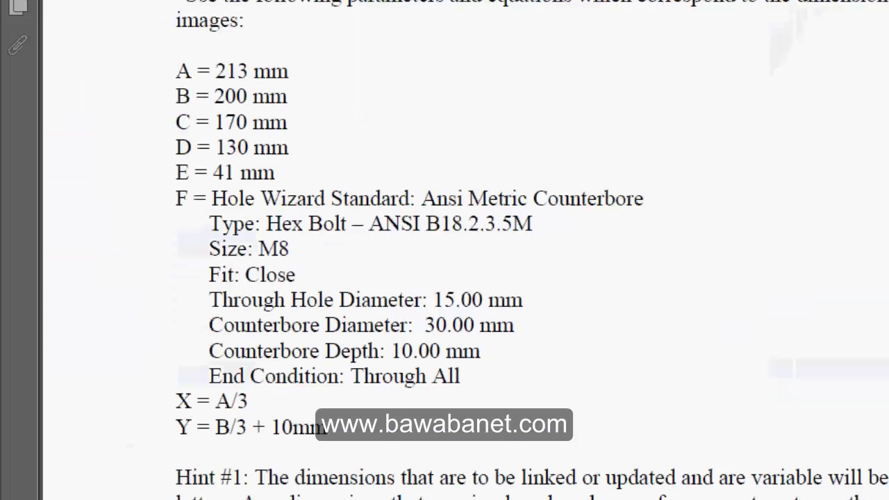
pyautogui.scroll(-2, 441, 366)
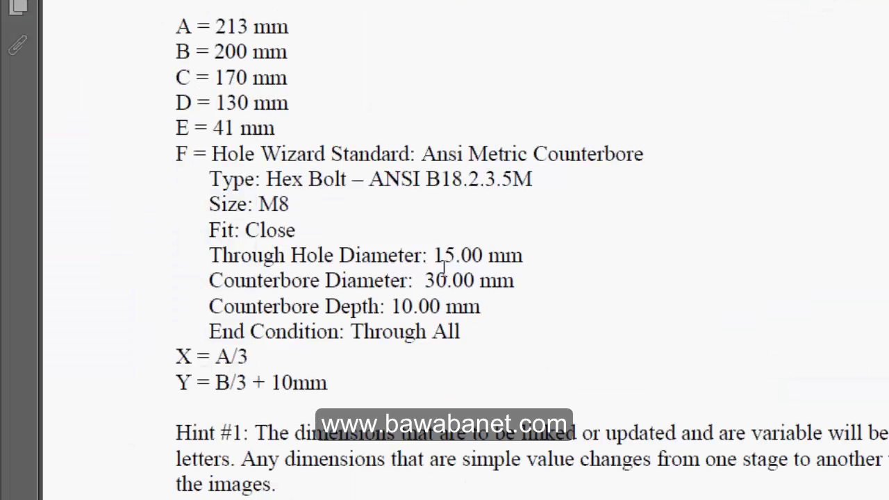
# Verify the 15 mm hole, 30 mm counterbore and 10 mm depth against the exam, with Through All end condition
pyautogui.moveTo(433, 255); pyautogui.dragTo(444, 255)
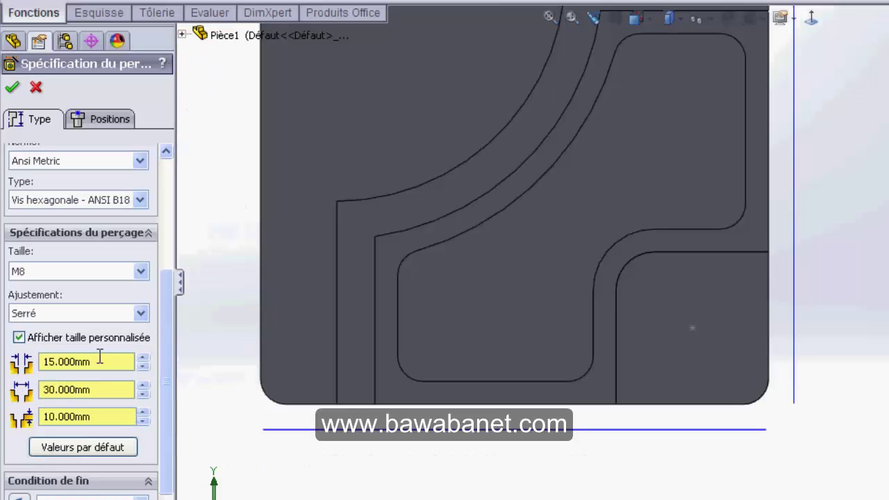
pyautogui.moveTo(100, 361); pyautogui.dragTo(46, 359)
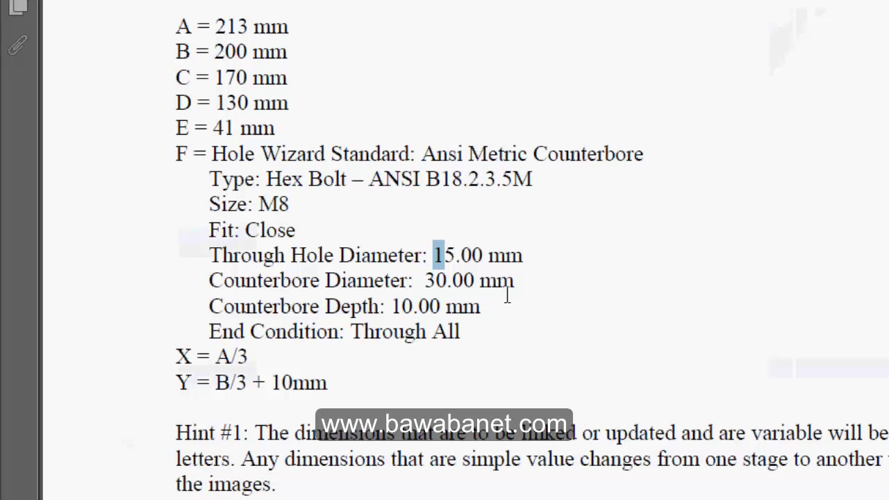
pyautogui.moveTo(209, 280); pyautogui.dragTo(448, 285)
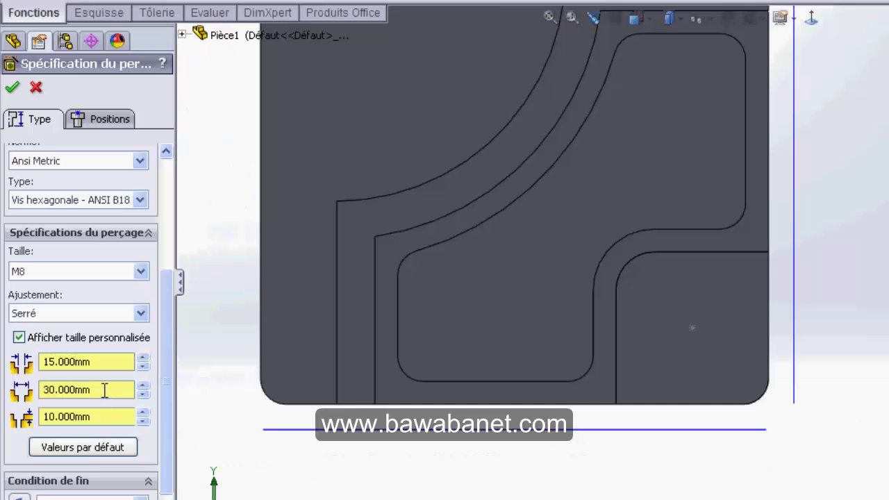
pyautogui.moveTo(105, 390); pyautogui.dragTo(31, 385)
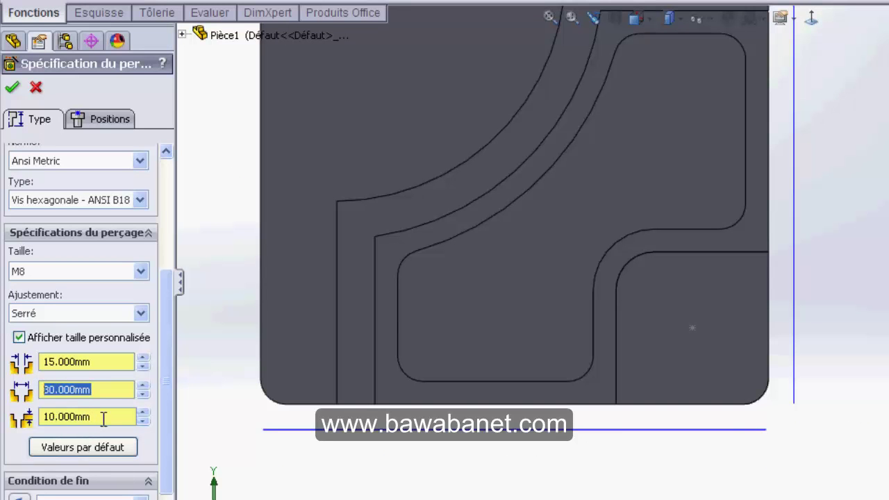
pyautogui.moveTo(113, 416); pyautogui.dragTo(25, 412)
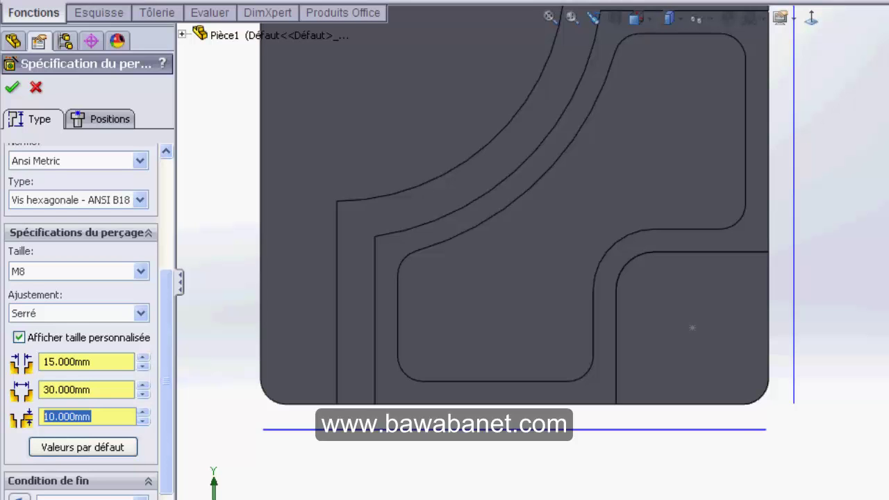
pyautogui.hotkey('alt', 'Tab')
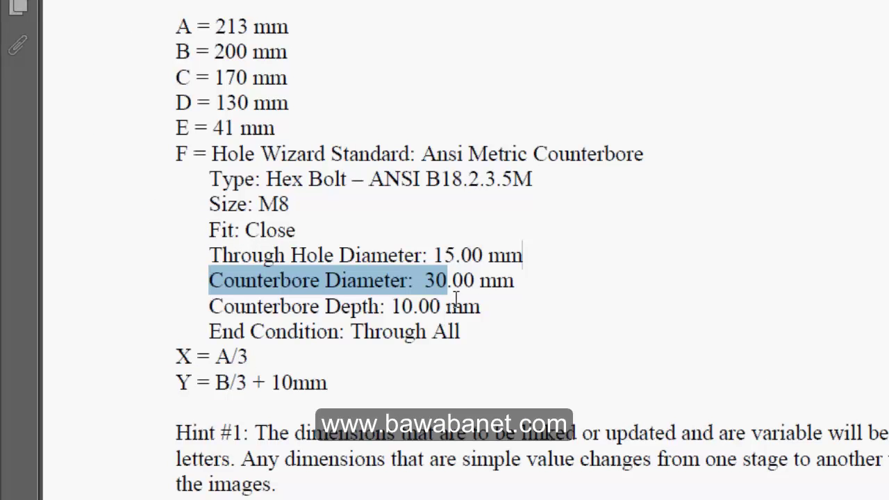
pyautogui.moveTo(446, 306); pyautogui.dragTo(375, 304)
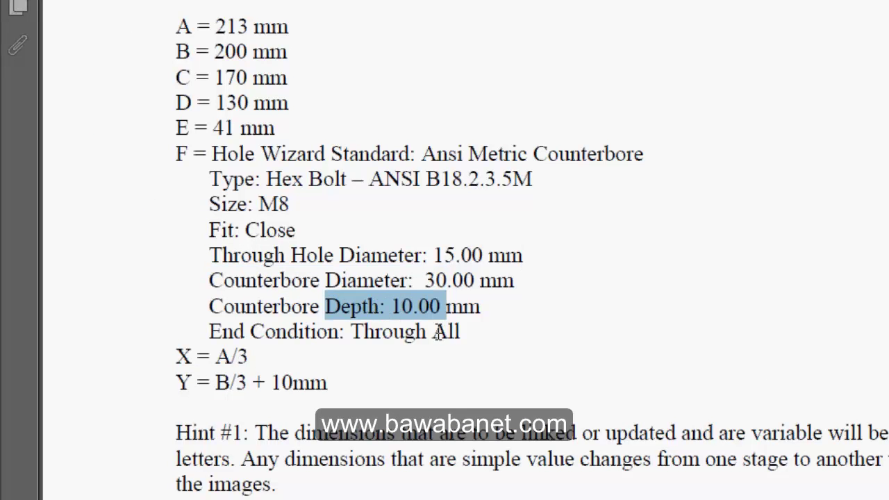
pyautogui.moveTo(481, 306); pyautogui.dragTo(227, 323)
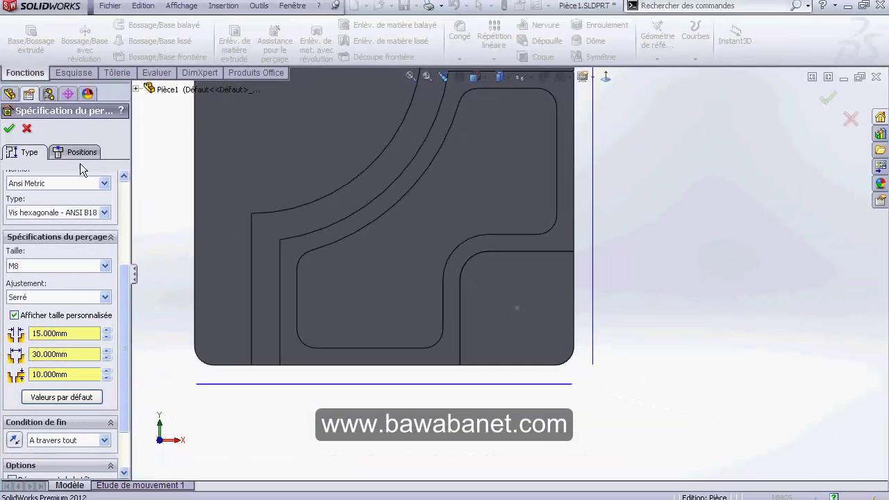
# Place the counterbore hole centre on the rounded lower-right corner pad face and create the hole
pyautogui.click(9, 129)
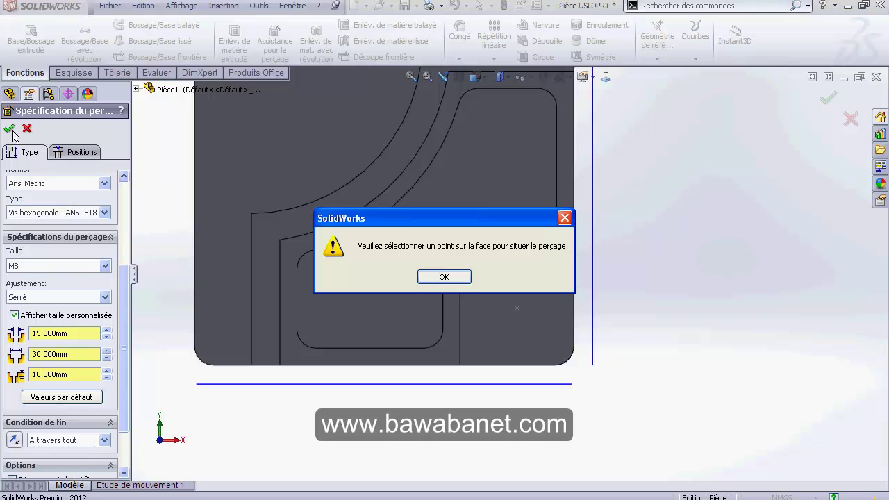
pyautogui.click(444, 277)
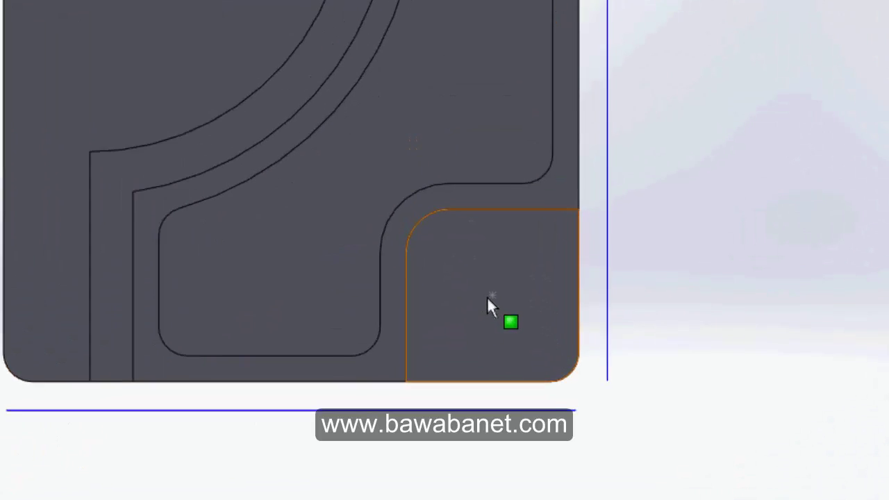
pyautogui.click(471, 286)
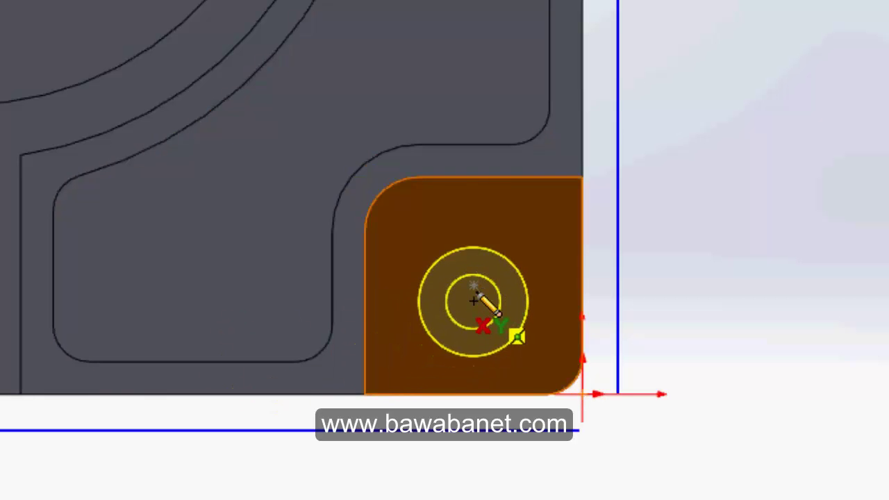
pyautogui.scroll(-3, 474, 287)
pyautogui.scroll(-3, 478, 289)
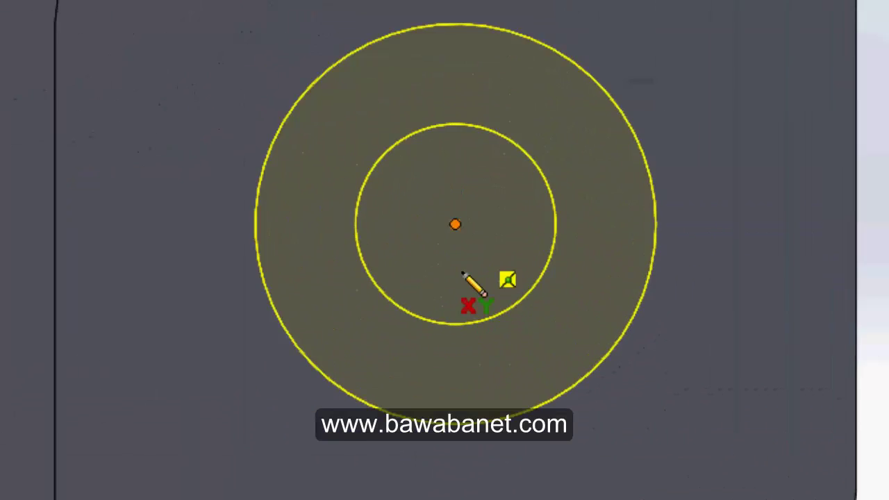
pyautogui.scroll(-2, 464, 277)
pyautogui.scroll(-2, 458, 260)
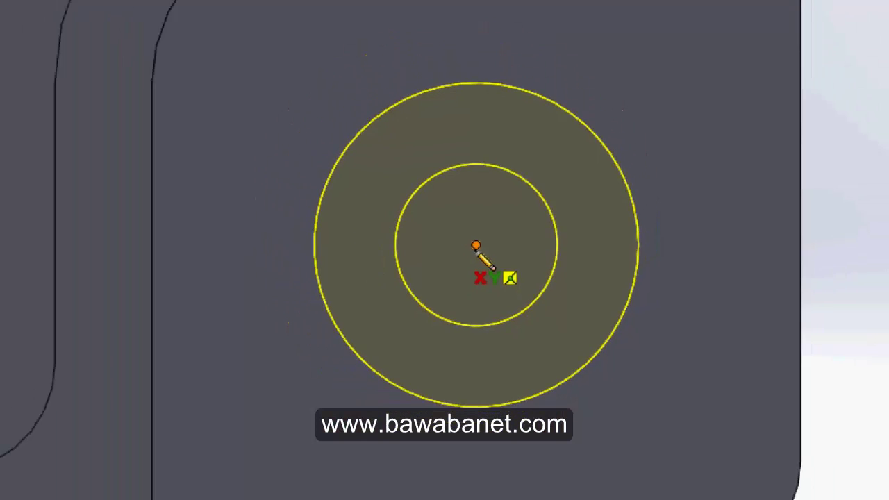
pyautogui.click(507, 275)
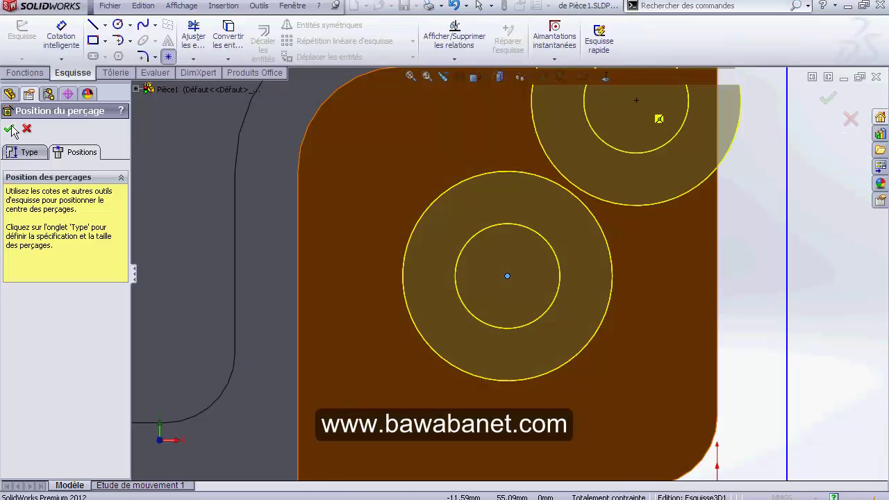
pyautogui.click(9, 128)
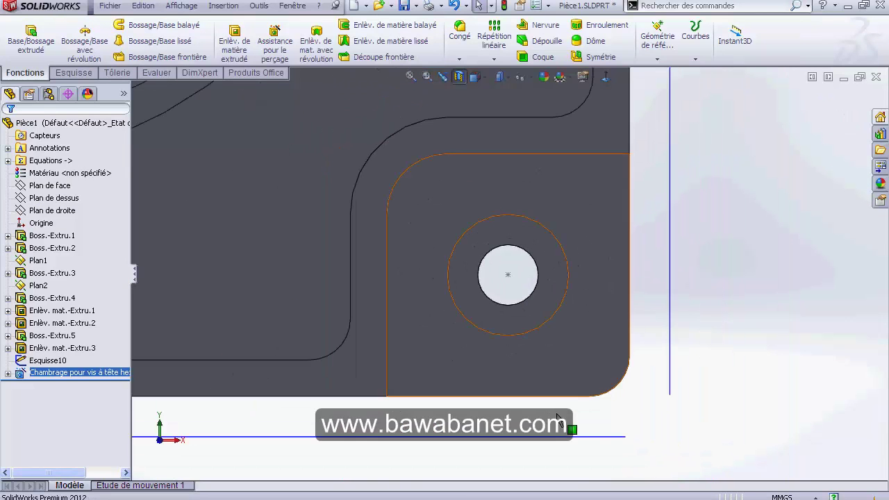
# Orbit and zoom the part to inspect the new counterbore in 3D
pyautogui.moveTo(632, 305); pyautogui.dragTo(558, 381, button='middle')
pyautogui.scroll(-3, 558, 379)
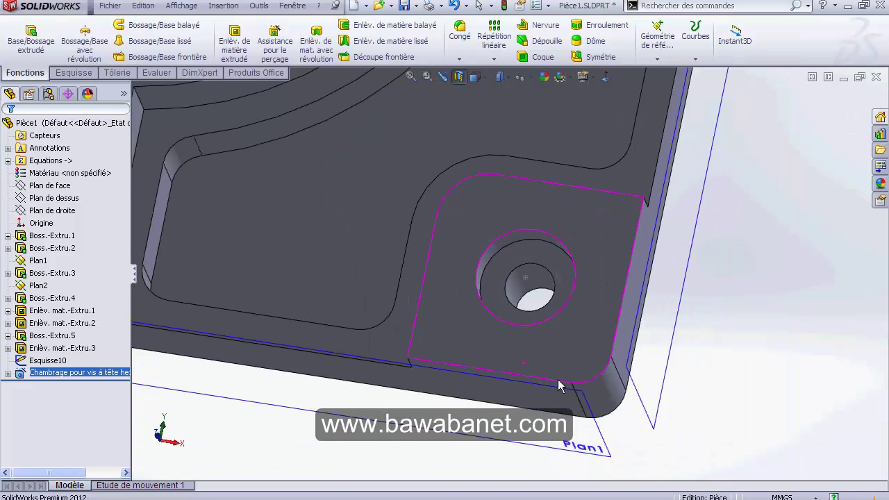
pyautogui.scroll(-3, 557, 379)
pyautogui.scroll(-2, 557, 379)
pyautogui.scroll(2, 248, 230)
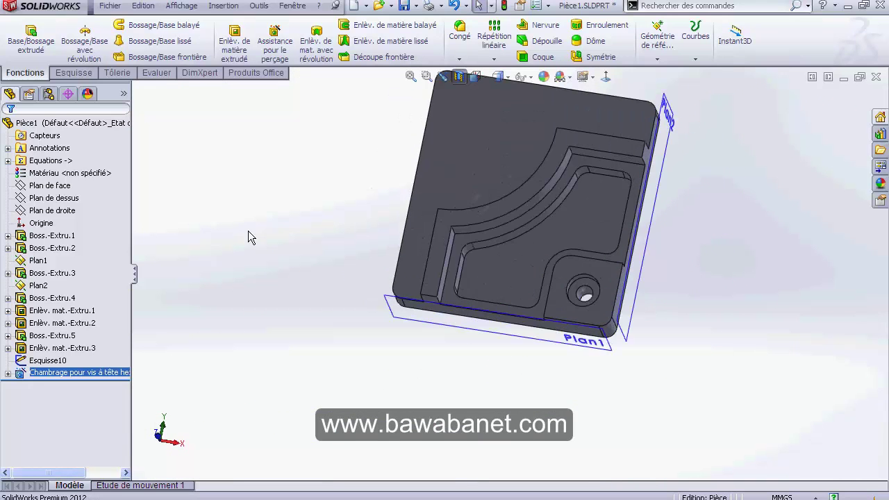
pyautogui.scroll(-3, 263, 234)
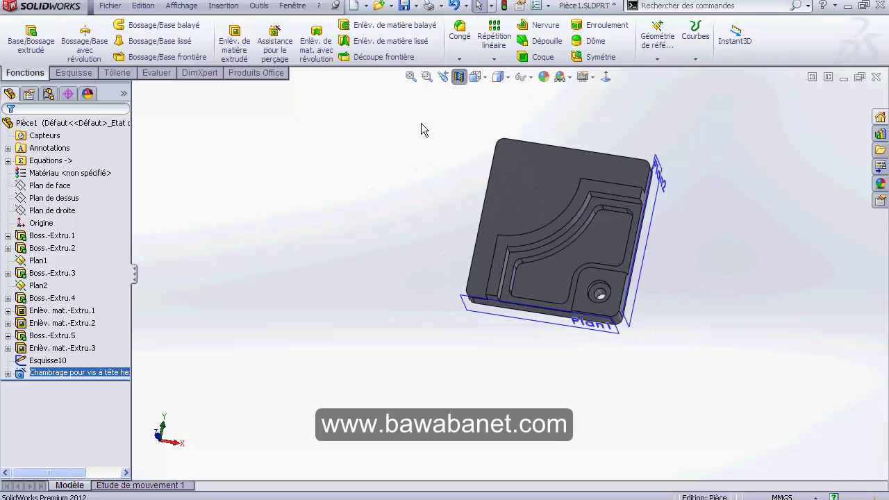
pyautogui.scroll(2, 619, 104)
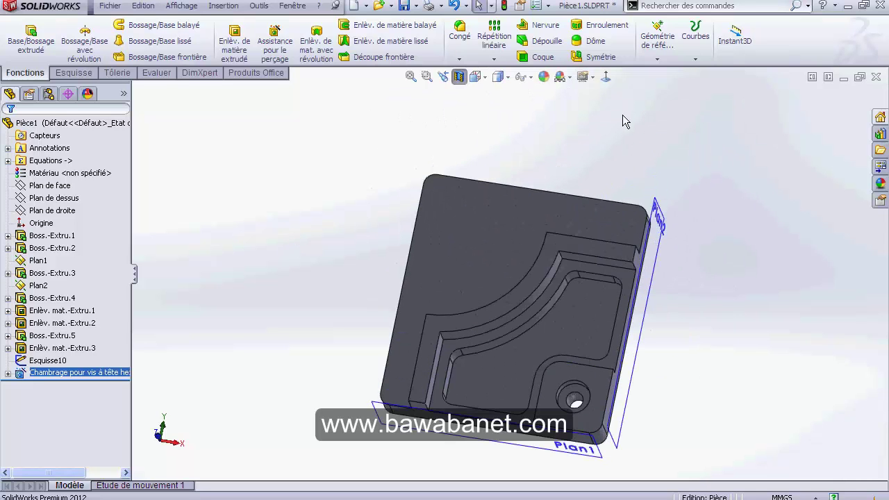
pyautogui.scroll(2, 685, 405)
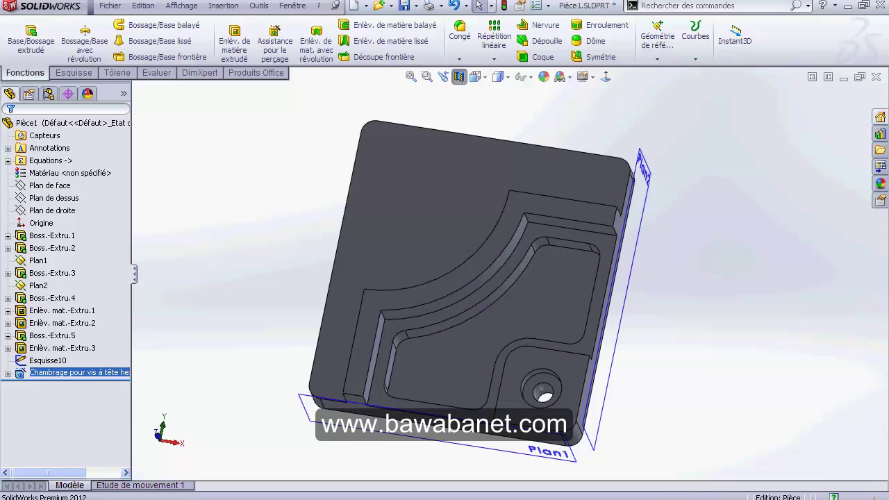
# Turn off Section View so the whole part is shown again
pyautogui.hotkey('alt', 'Tab')
pyautogui.hotkey('alt', 'Tab')
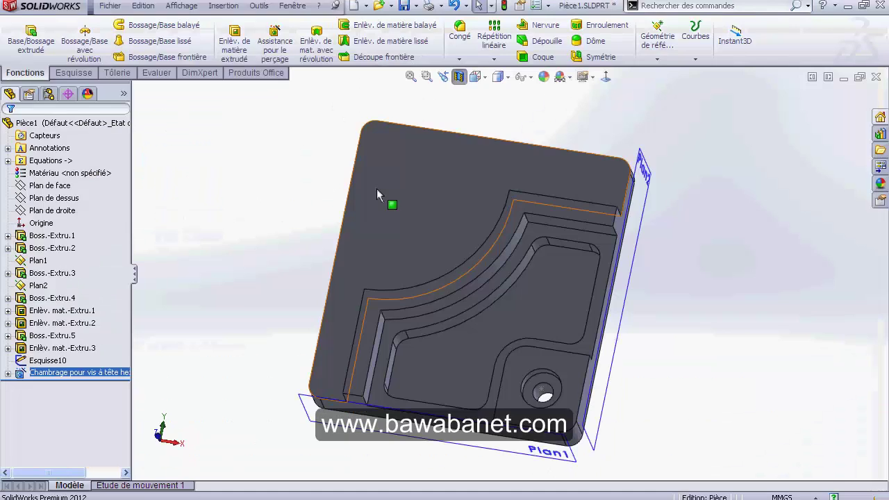
pyautogui.click(458, 76)
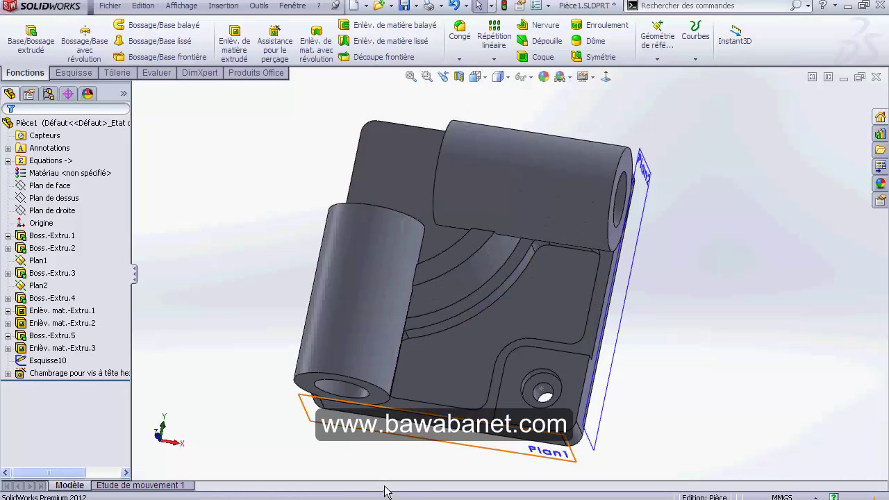
pyautogui.hotkey('alt', 'Tab')
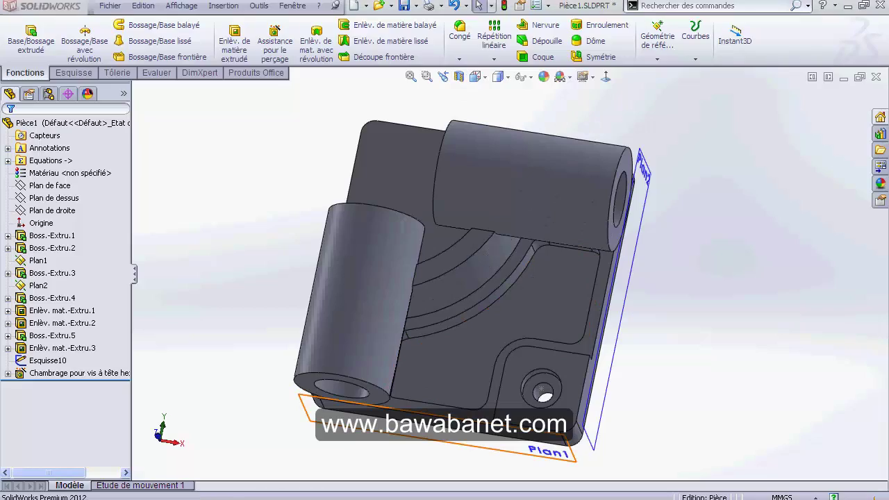
# Scroll the exam PDF to the Stage 1 specification and mark the Alloy Steel and 0.0077 g/mm^3 density line
pyautogui.scroll(5, 281, 312)
pyautogui.scroll(-4, 281, 312)
pyautogui.scroll(-1, 282, 310)
pyautogui.scroll(5, 282, 310)
pyautogui.scroll(5, 282, 310)
pyautogui.scroll(-3, 282, 310)
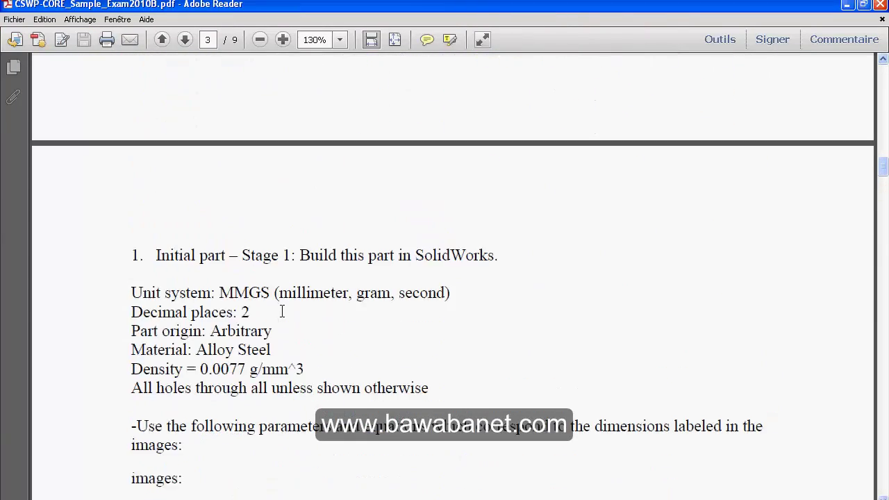
pyautogui.scroll(-1, 281, 310)
pyautogui.scroll(-1, 281, 311)
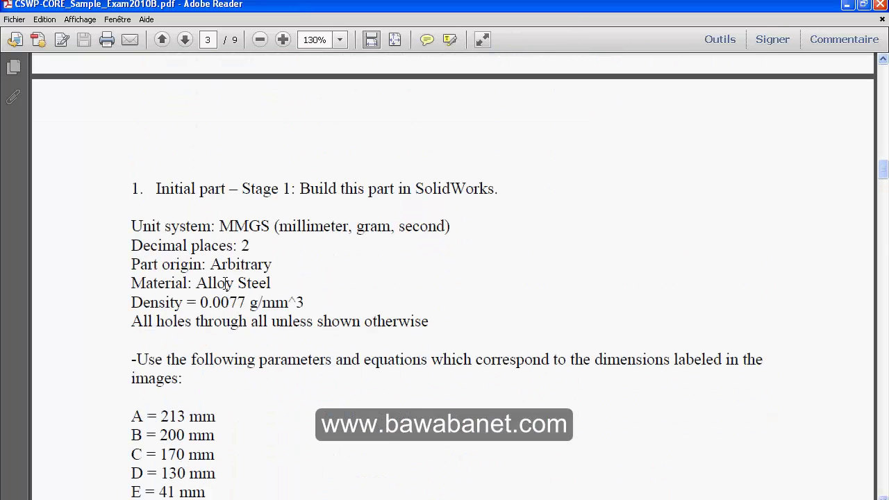
pyautogui.moveTo(288, 304)
pyautogui.mouseDown()
pyautogui.moveTo(243, 285)
pyautogui.moveTo(198, 283)
pyautogui.mouseUp()
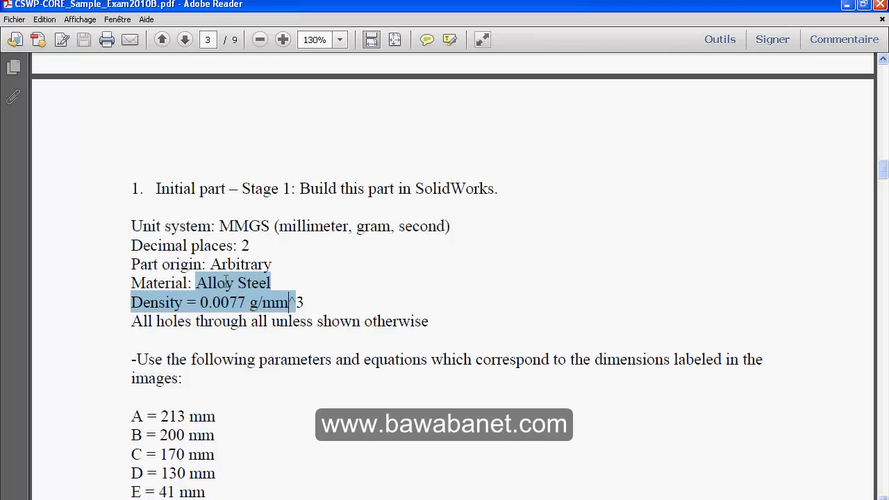
pyautogui.click(272, 291)
pyautogui.moveTo(295, 304); pyautogui.dragTo(266, 283)
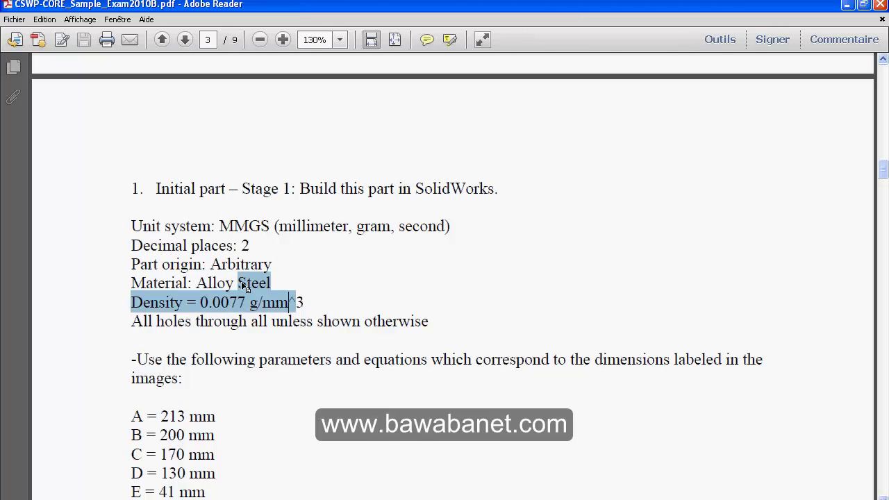
pyautogui.click(305, 302)
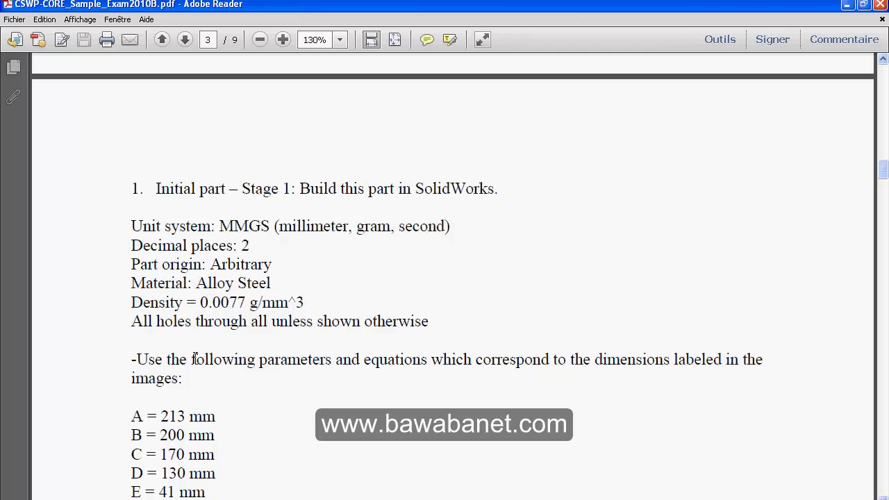
# Select the 'Material: Alloy Steel' requirement line, then clear the highlight
pyautogui.moveTo(196, 283); pyautogui.dragTo(270, 283)
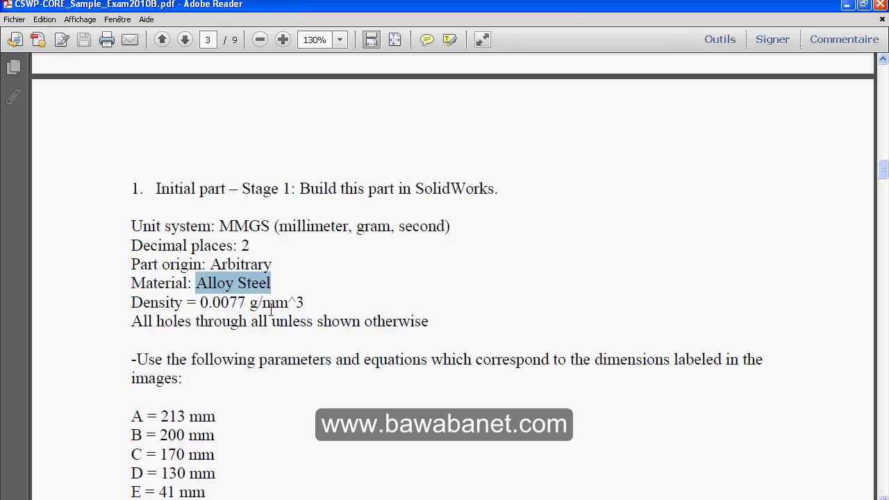
pyautogui.click(298, 285)
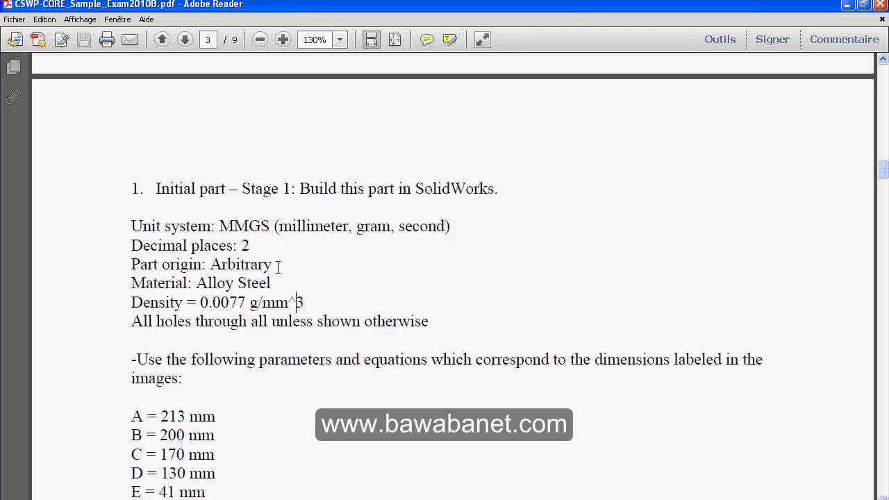
pyautogui.moveTo(131, 283); pyautogui.dragTo(290, 286)
pyautogui.click(295, 289)
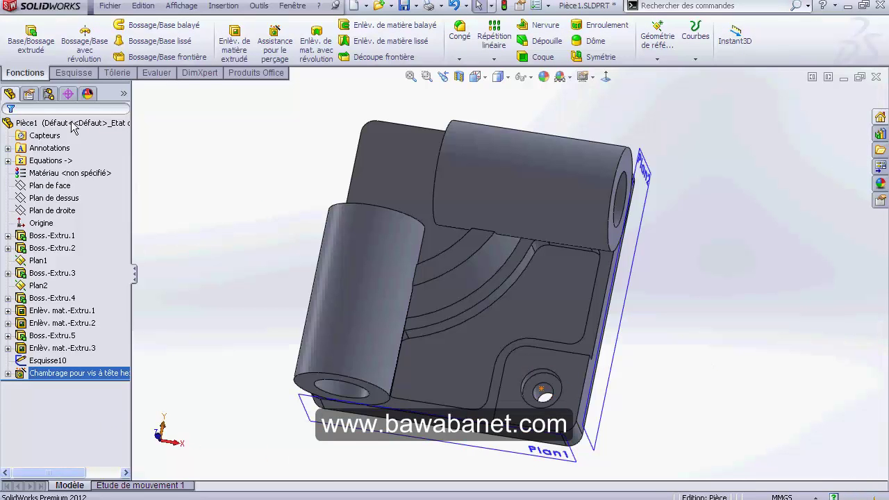
# Open Editer le matériau for the part's Matériau entry in the FeatureManager tree
pyautogui.click(39, 175)
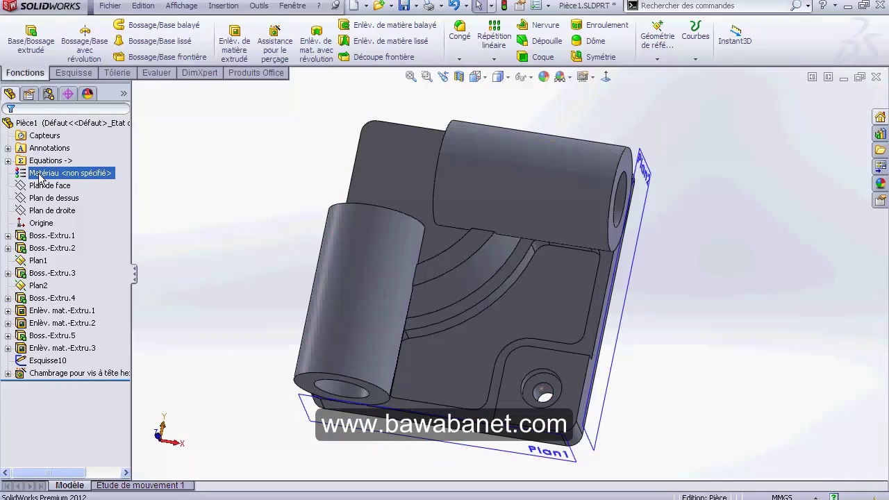
pyautogui.rightClick(39, 176)
pyautogui.rightClick(48, 177)
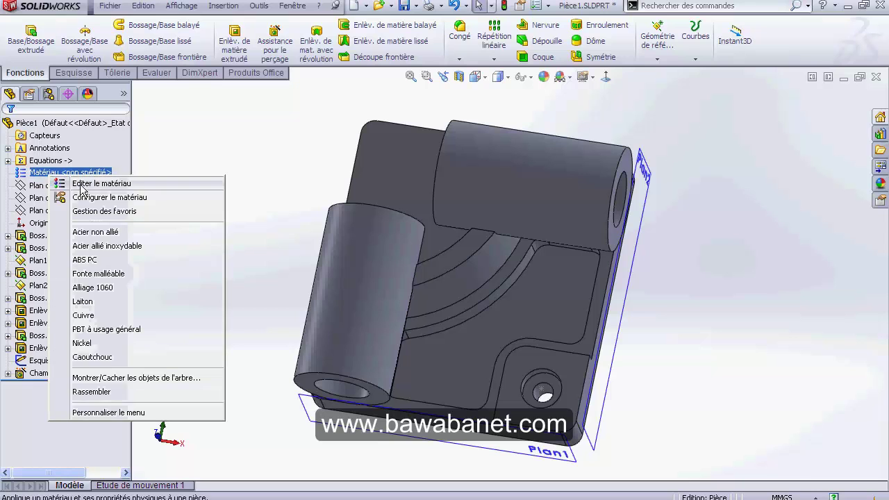
pyautogui.click(80, 184)
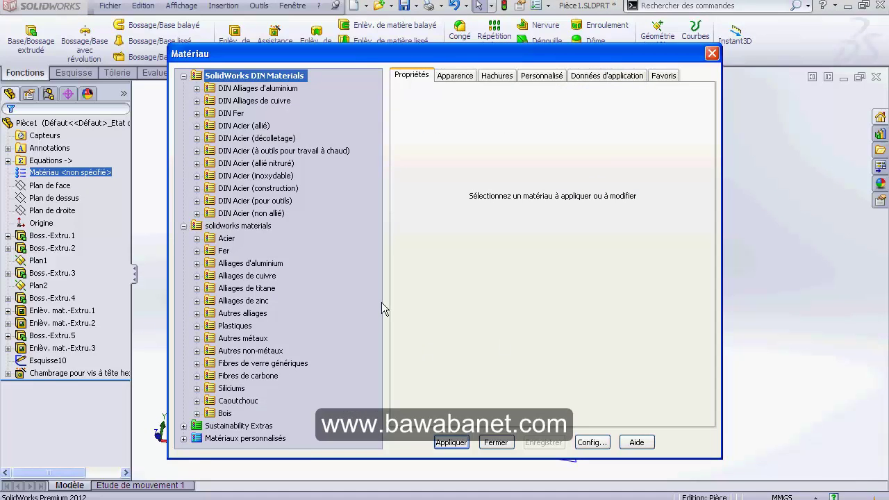
# Expand Matériaux personnalisés and bring up the options for its personel category
pyautogui.click(237, 438)
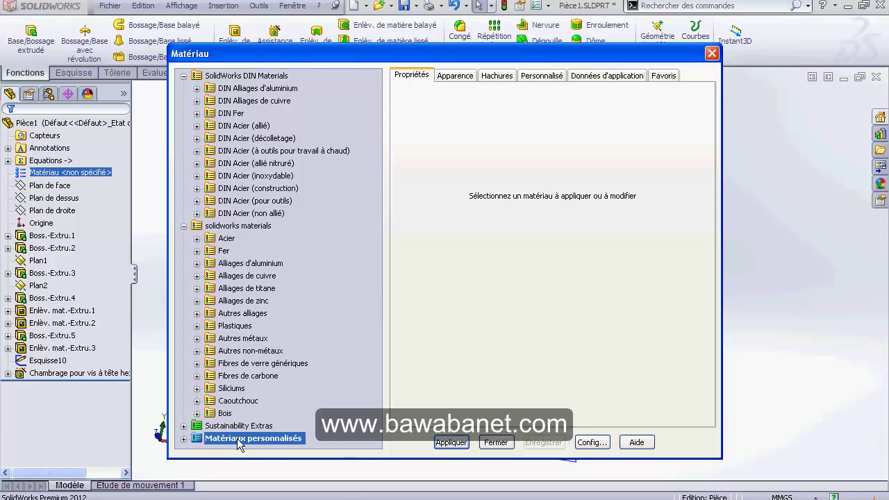
pyautogui.rightClick(237, 439)
pyautogui.click(183, 439)
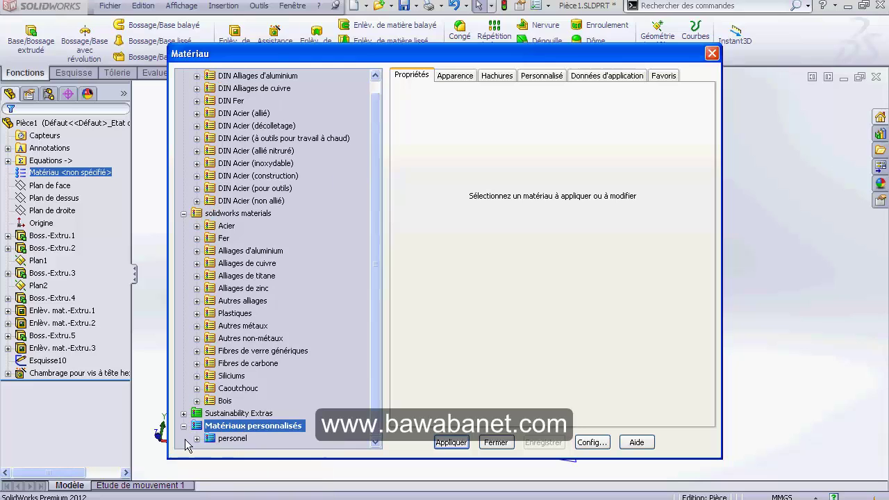
pyautogui.rightClick(236, 426)
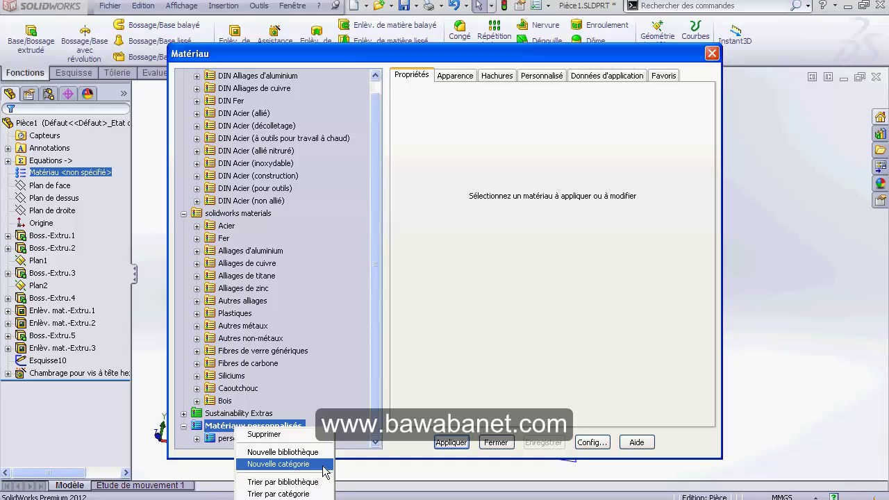
pyautogui.click(229, 438)
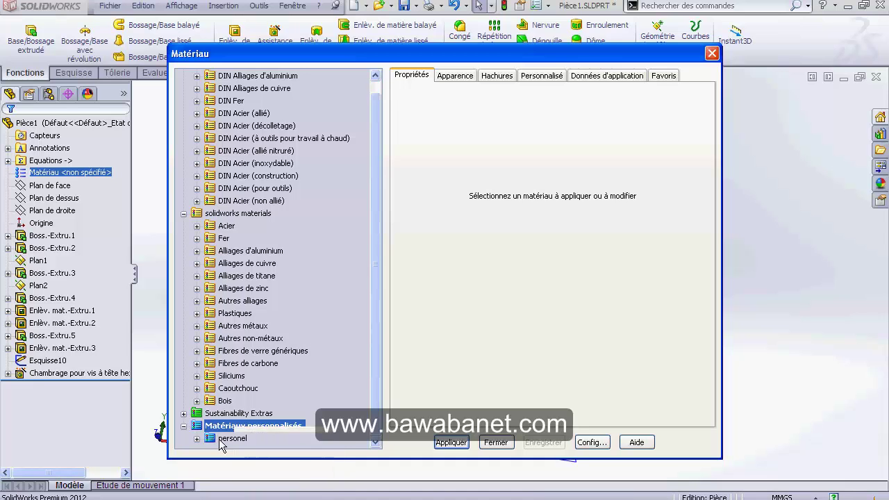
pyautogui.rightClick(234, 436)
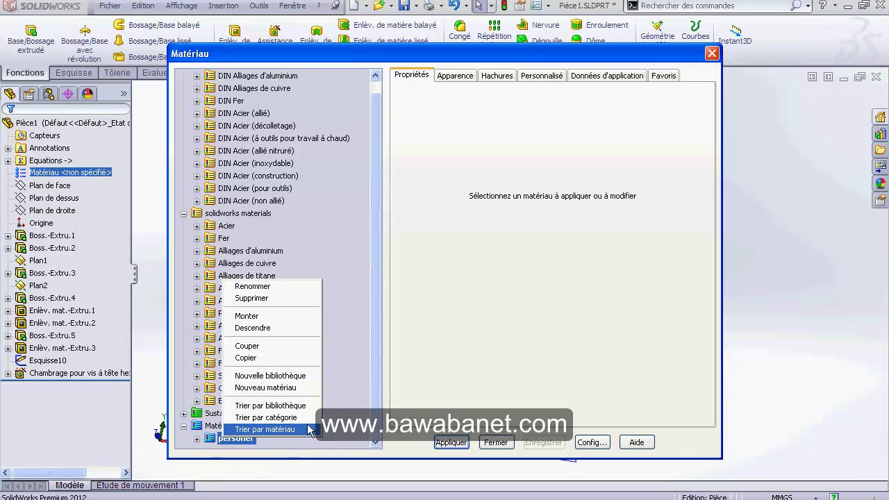
# Create a new material in the personel category named Alloy Steel
pyautogui.click(290, 387)
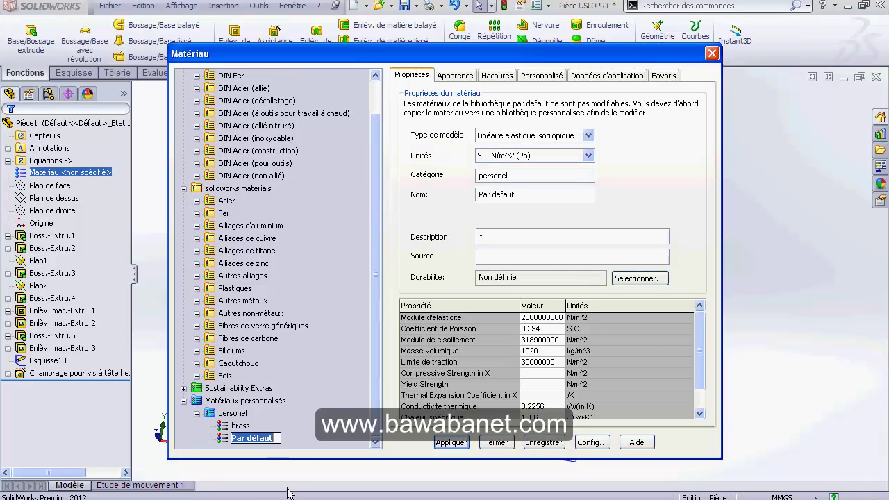
pyautogui.rightClick(254, 439)
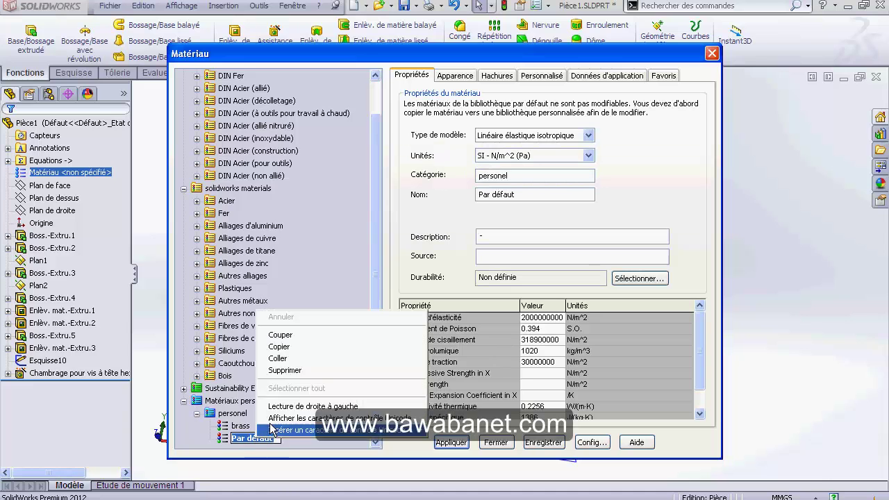
pyautogui.click(292, 368)
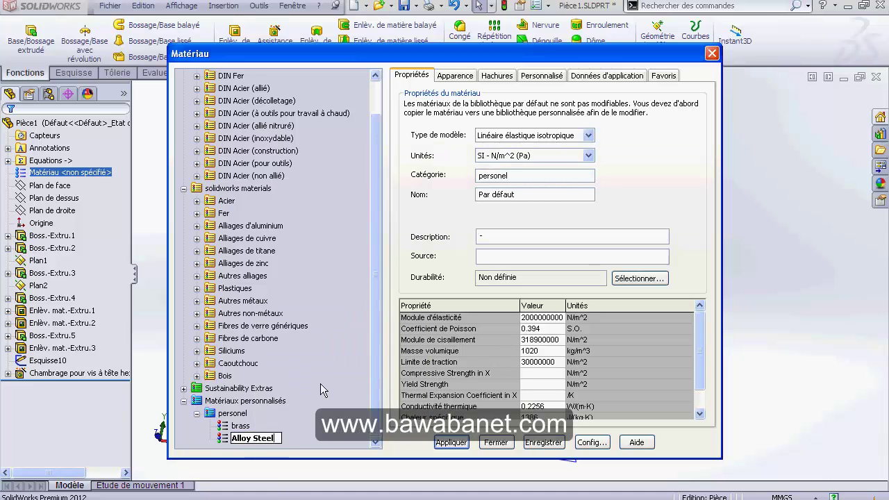
pyautogui.click(320, 384)
pyautogui.click(250, 439)
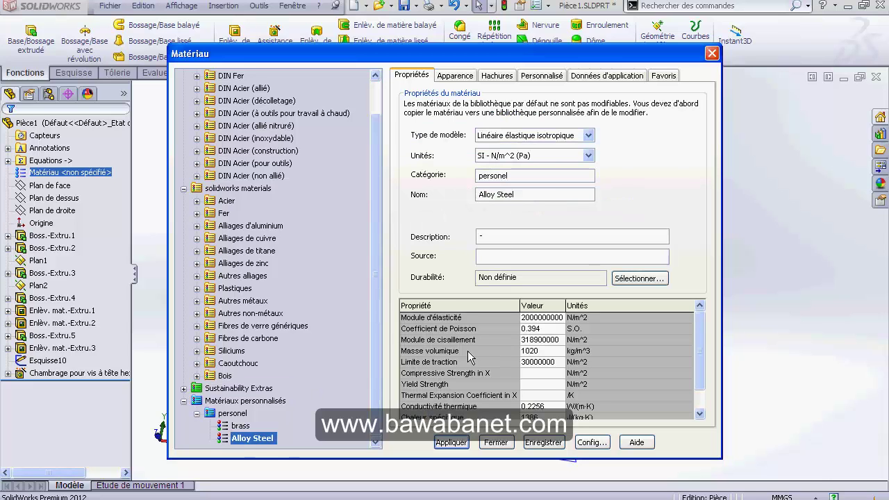
# Set the Alloy Steel density to 7700 kg/m^3 and apply it to the part
pyautogui.click(545, 350)
pyautogui.doubleClick(548, 351)
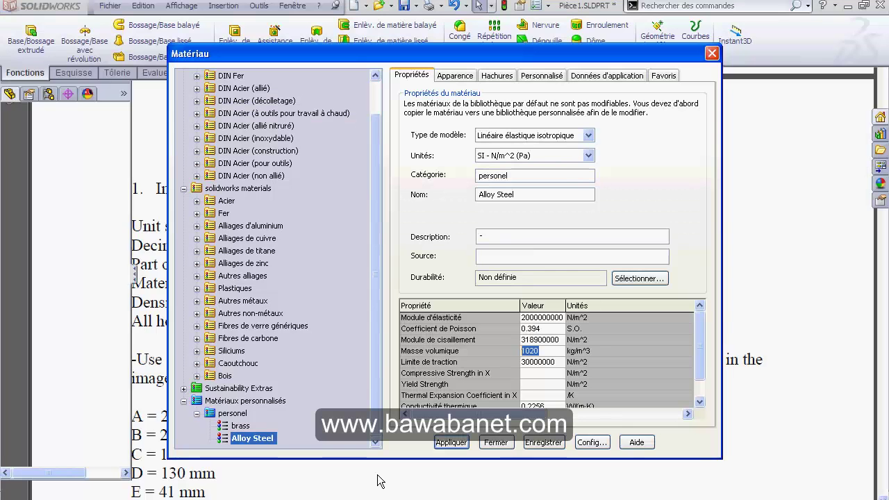
pyautogui.write('77')
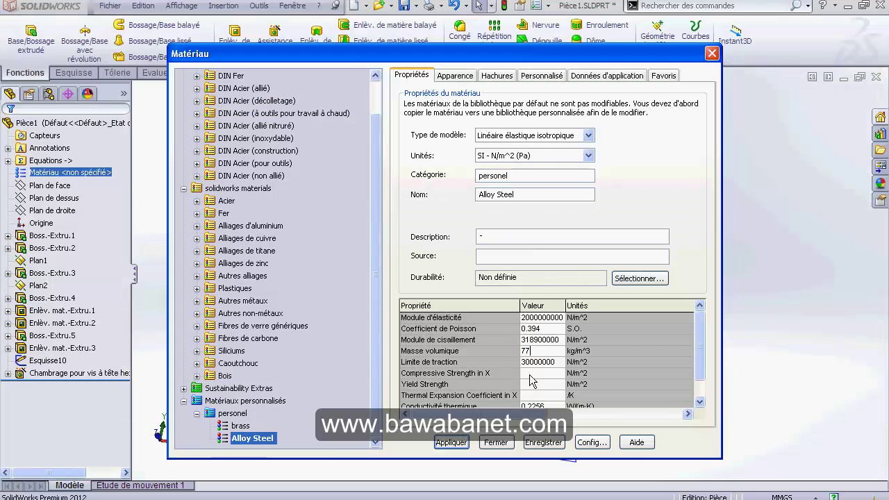
pyautogui.write('00')
pyautogui.click(458, 444)
pyautogui.click(497, 445)
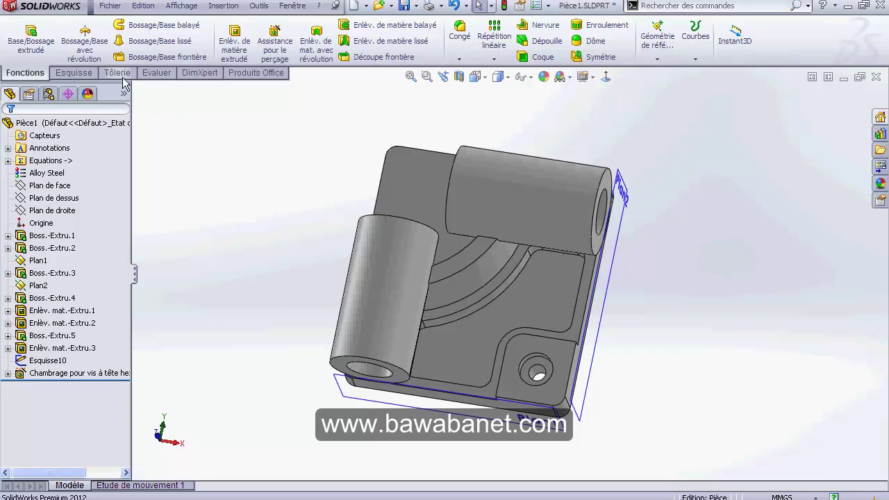
# Run Propriétés de masse from the Evaluer tab, showing a mass of 14215.54 g
pyautogui.click(150, 73)
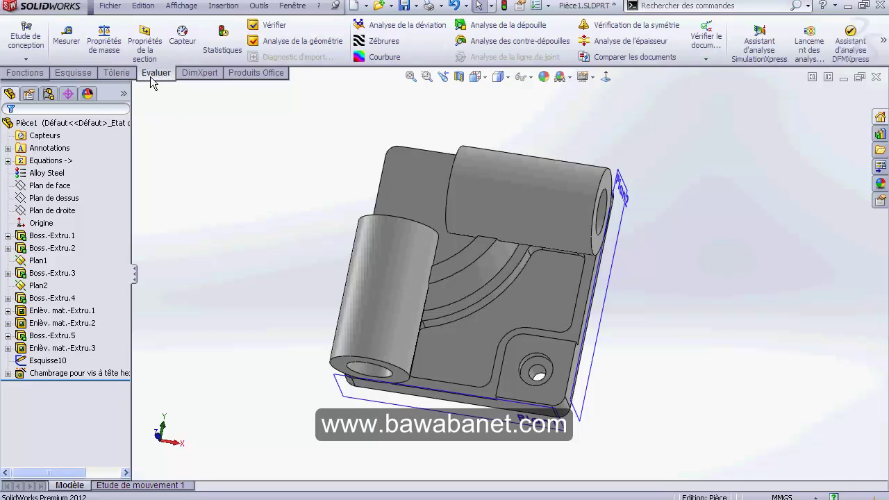
pyautogui.click(103, 41)
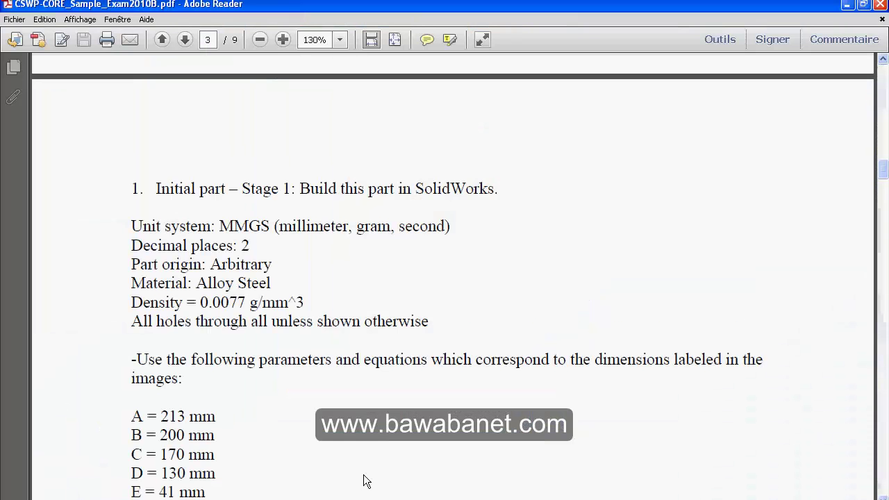
# Scroll the exam PDF to Answers and Hints and mark question 1's answer, 14207.34
pyautogui.scroll(-5, 363, 478)
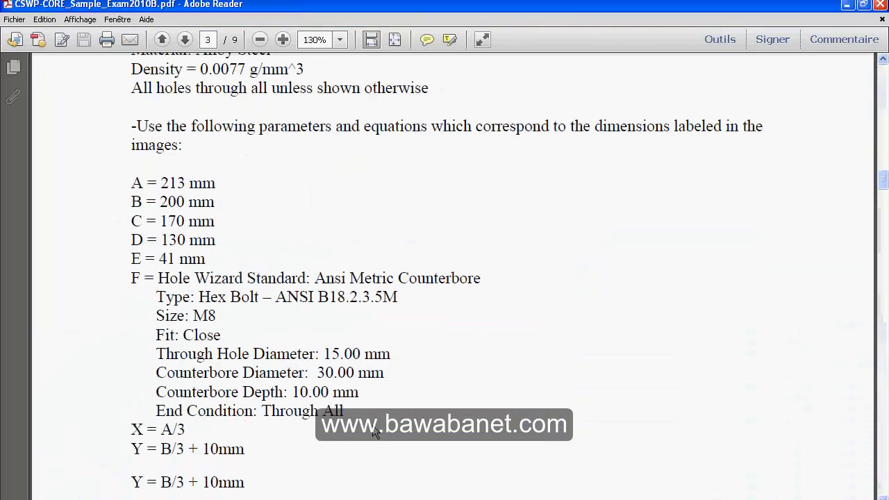
pyautogui.scroll(-4, 887, 226)
pyautogui.moveTo(883, 194); pyautogui.dragTo(883, 486)
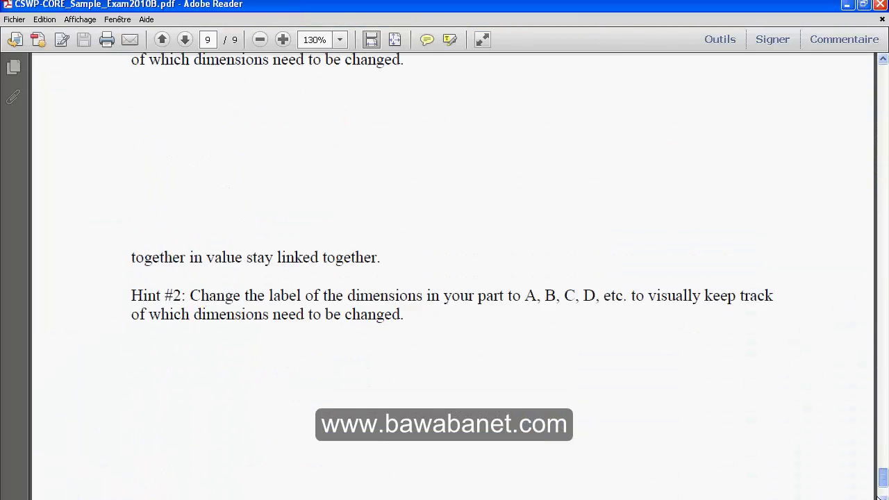
pyautogui.scroll(5, 525, 381)
pyautogui.scroll(2, 526, 381)
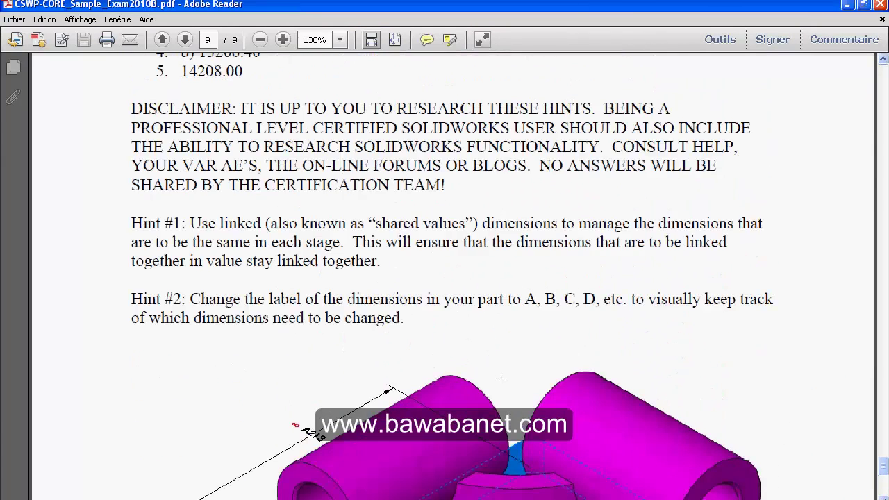
pyautogui.scroll(5, 500, 377)
pyautogui.scroll(3, 501, 378)
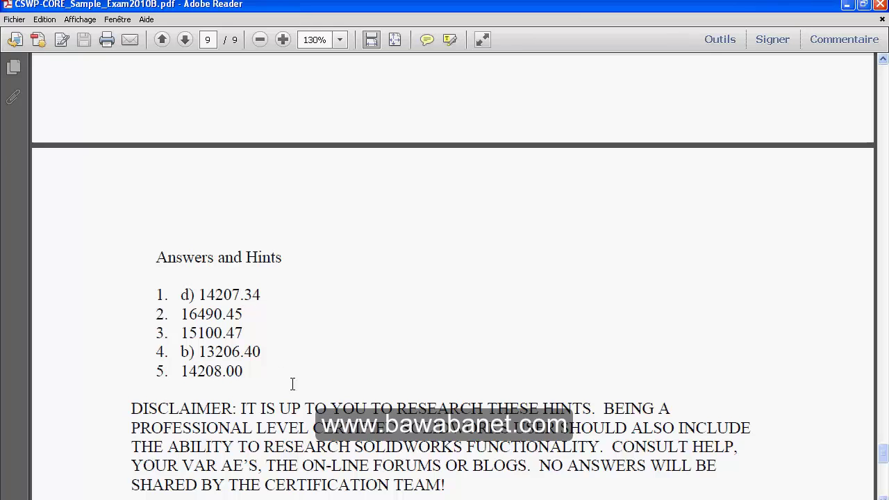
pyautogui.moveTo(182, 294); pyautogui.dragTo(191, 298)
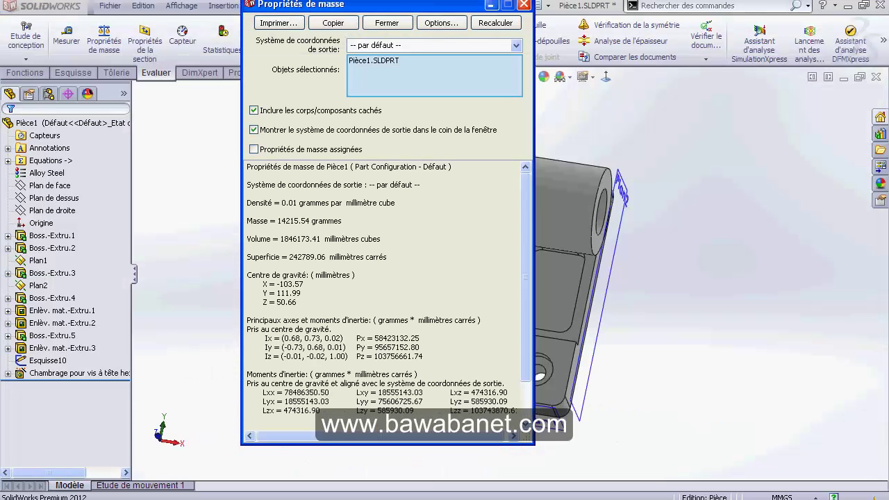
# Highlight the computed 14215.54 g mass in the Mass Properties dialog
pyautogui.moveTo(286, 219); pyautogui.dragTo(321, 222)
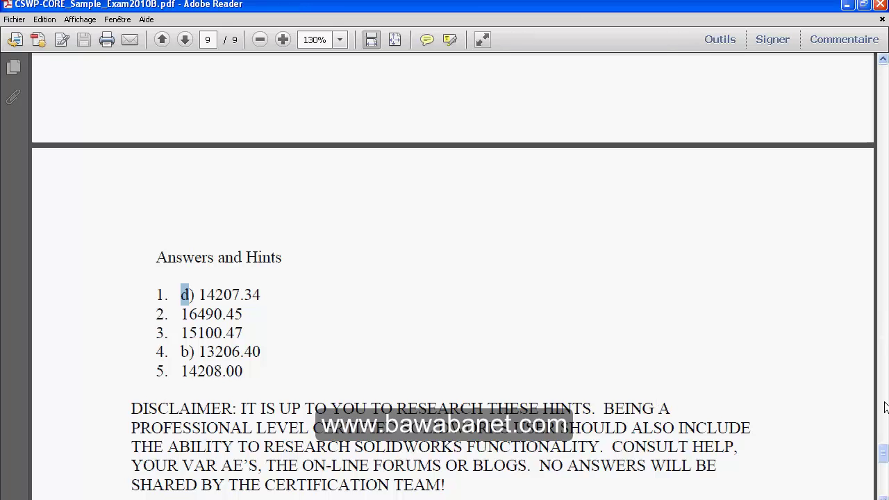
# Scroll page 2 to the section views and select the 4X 2 X 45° chamfer note
pyautogui.moveTo(883, 453); pyautogui.dragTo(883, 131)
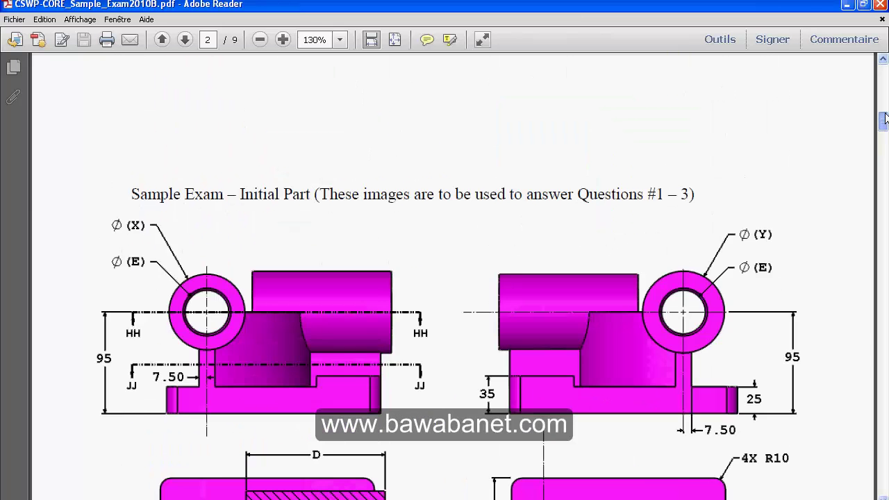
pyautogui.scroll(2, 444, 278)
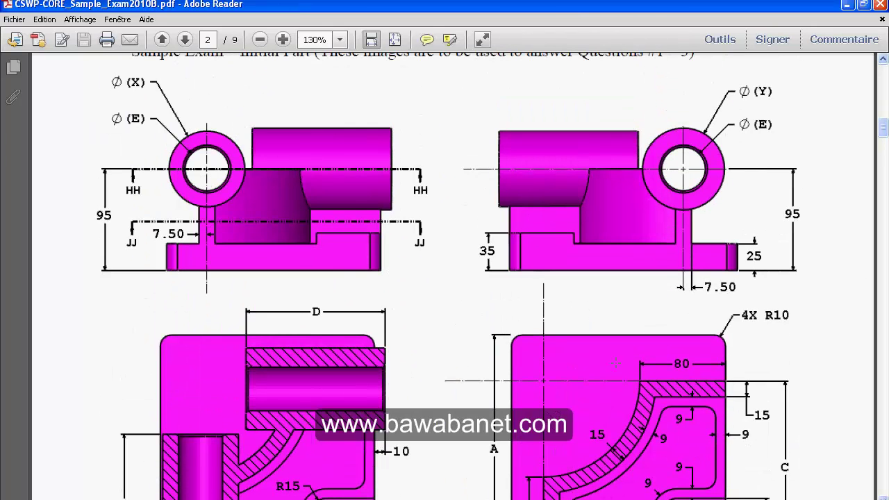
pyautogui.scroll(-1, 403, 345)
pyautogui.scroll(-2, 402, 345)
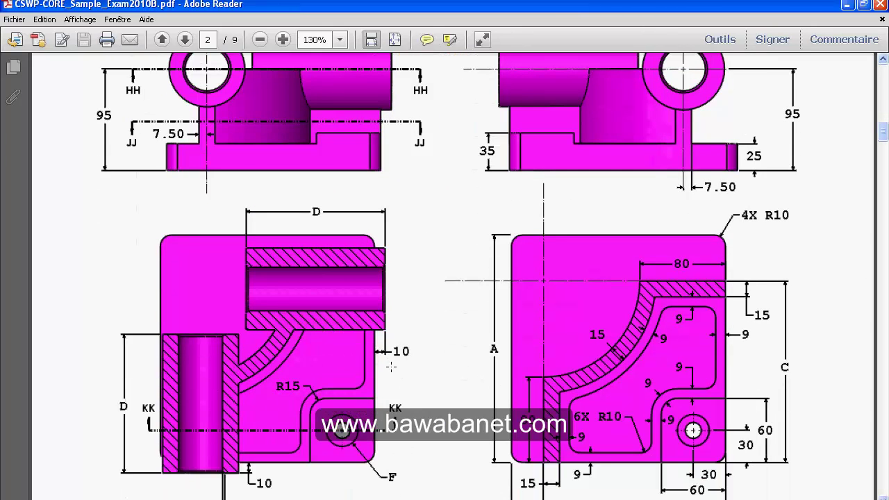
pyautogui.scroll(1, 391, 367)
pyautogui.scroll(-2, 375, 403)
pyautogui.scroll(1, 349, 497)
pyautogui.scroll(-1, 476, 308)
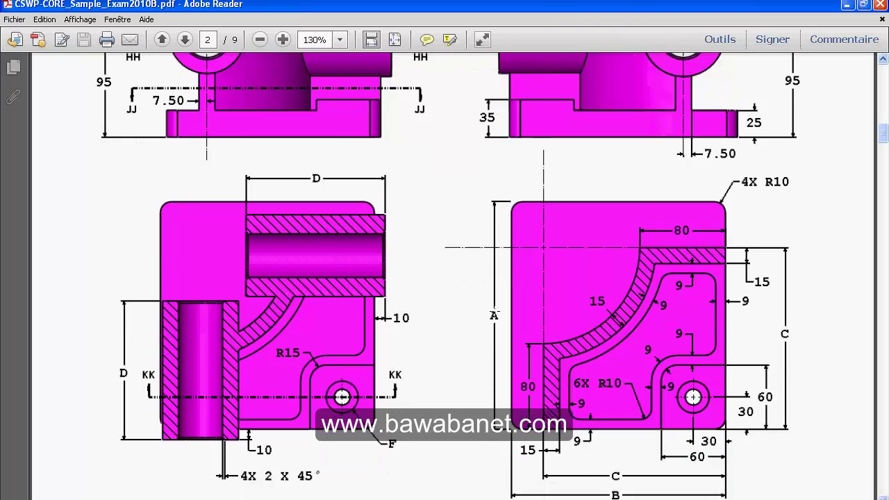
pyautogui.scroll(-3, 476, 308)
pyautogui.scroll(5, 470, 308)
pyautogui.scroll(-1, 466, 307)
pyautogui.scroll(-1, 466, 307)
pyautogui.scroll(-2, 466, 307)
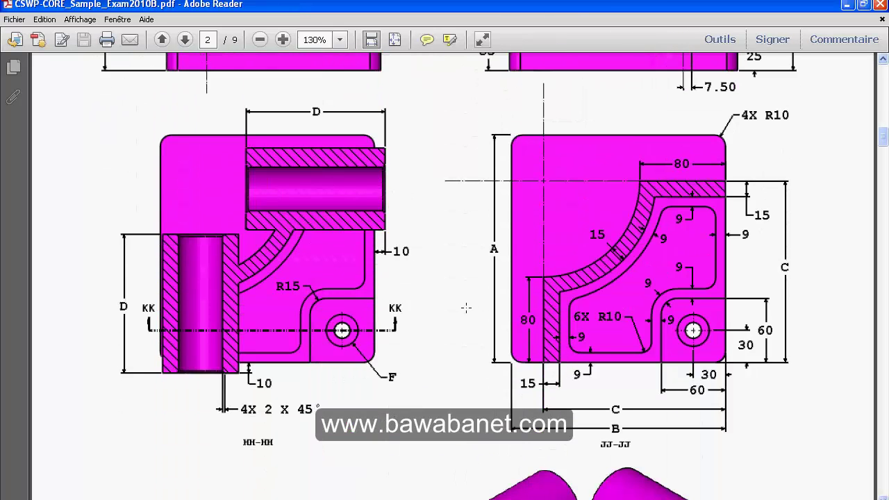
pyautogui.scroll(-2, 466, 307)
pyautogui.scroll(4, 428, 328)
pyautogui.scroll(-2, 429, 328)
pyautogui.moveTo(197, 385); pyautogui.dragTo(345, 428)
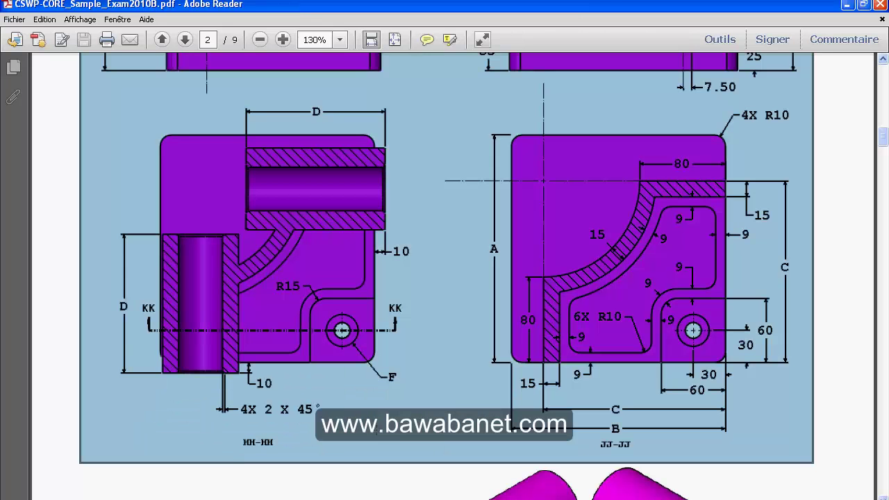
# Frame the hatched horizontal bore section with the Snapshot tool
pyautogui.scroll(5, 381, 204)
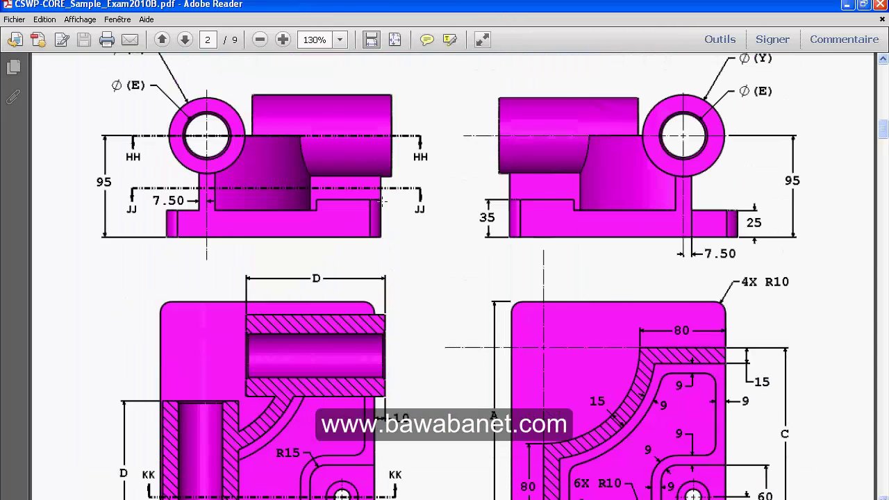
pyautogui.scroll(-1, 381, 204)
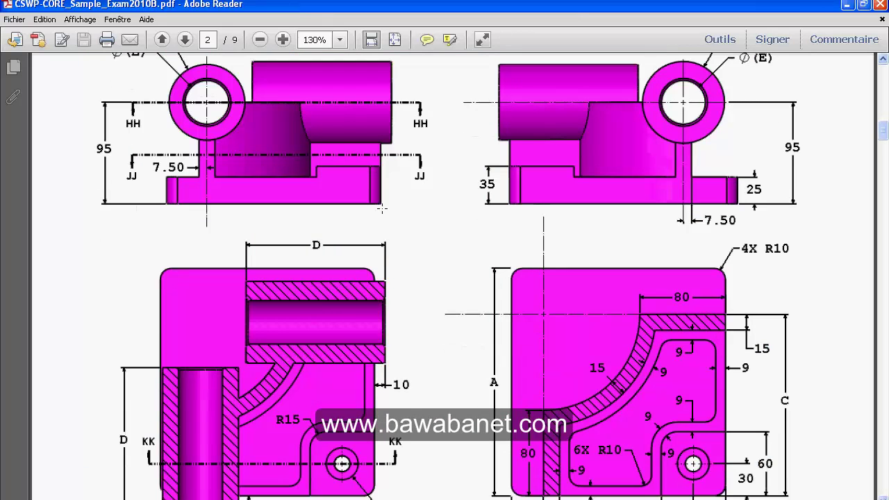
pyautogui.scroll(2, 269, 141)
pyautogui.scroll(-3, 217, 174)
pyautogui.scroll(-1, 340, 277)
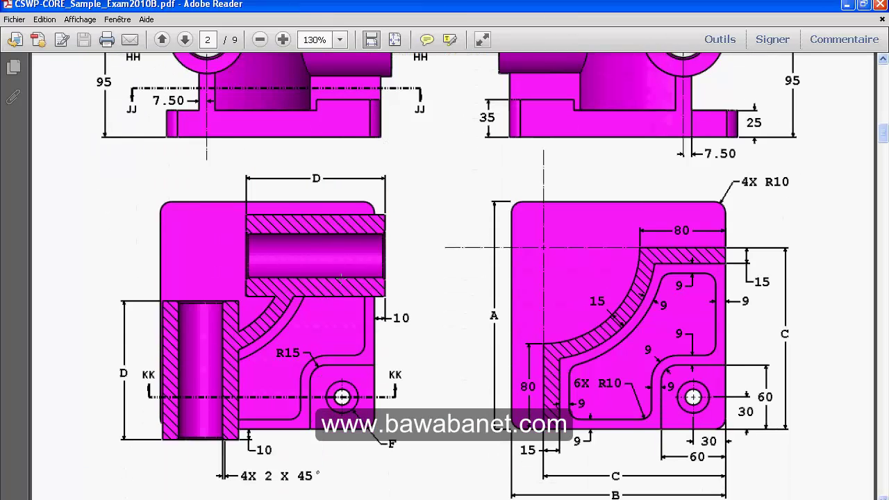
pyautogui.moveTo(235, 206); pyautogui.dragTo(417, 302)
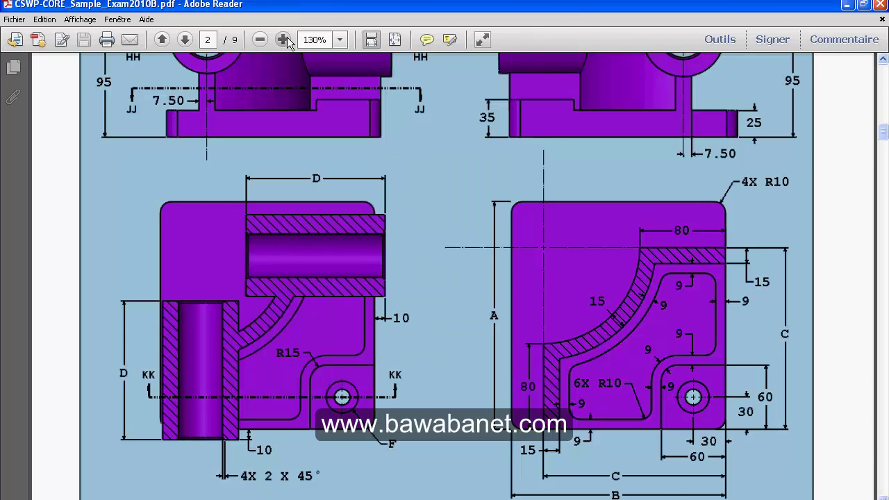
# Zoom the drawing to 300% to read the 4X 2 X 45° chamfer note, then return to SolidWorks
pyautogui.click(284, 39)
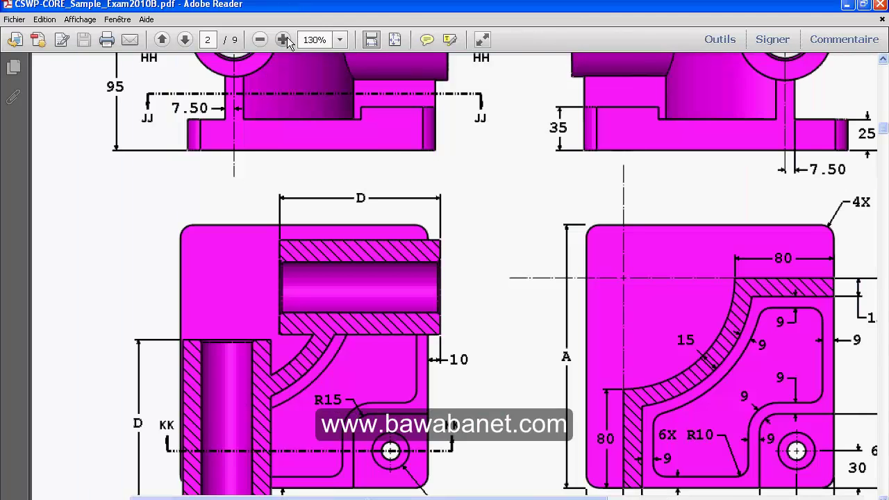
pyautogui.click(287, 37)
pyautogui.scroll(-1, 305, 108)
pyautogui.scroll(-8, 524, 340)
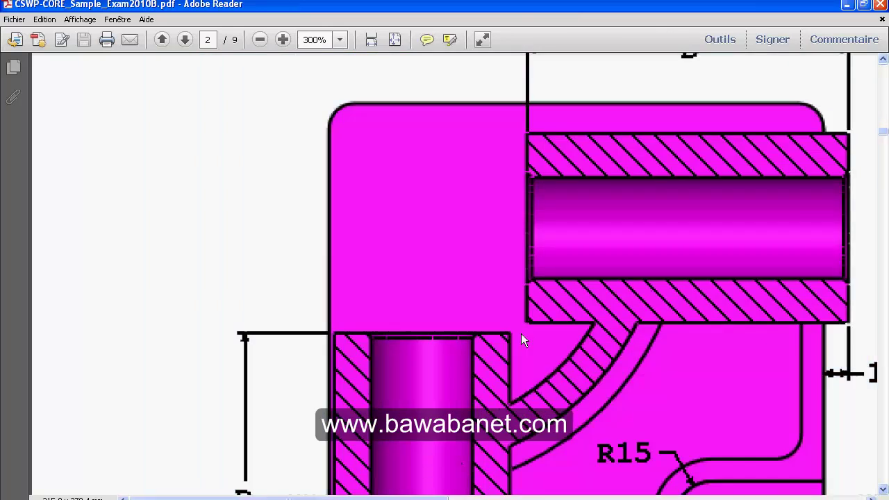
pyautogui.click(524, 340)
pyautogui.scroll(-4, 373, 388)
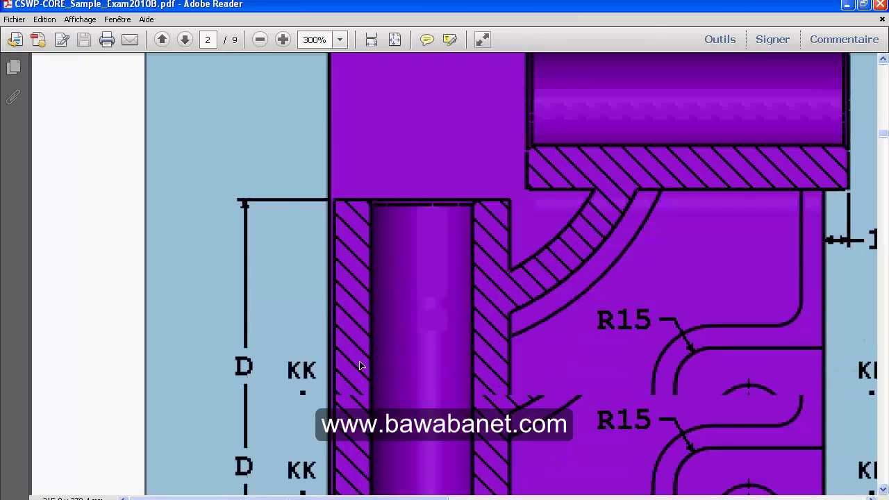
pyautogui.scroll(-7, 356, 373)
pyautogui.scroll(4, 358, 373)
pyautogui.scroll(3, 388, 361)
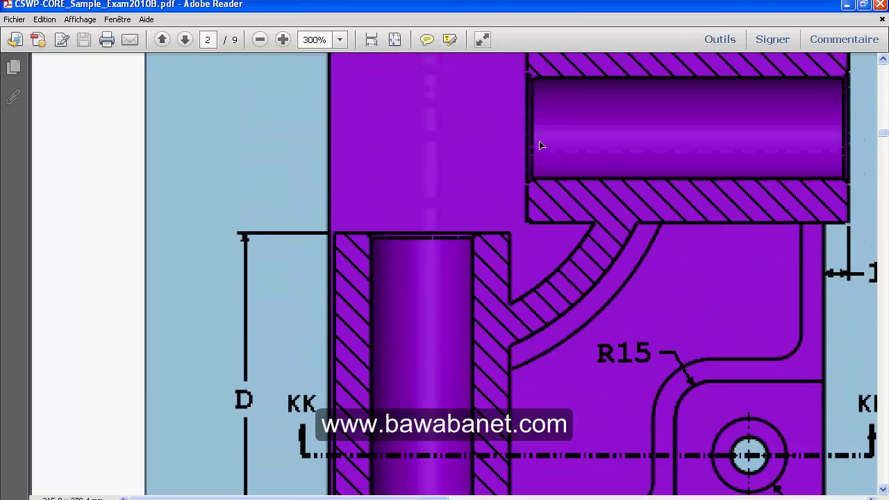
pyautogui.click(530, 164)
pyautogui.scroll(-8, 505, 304)
pyautogui.scroll(-4, 505, 304)
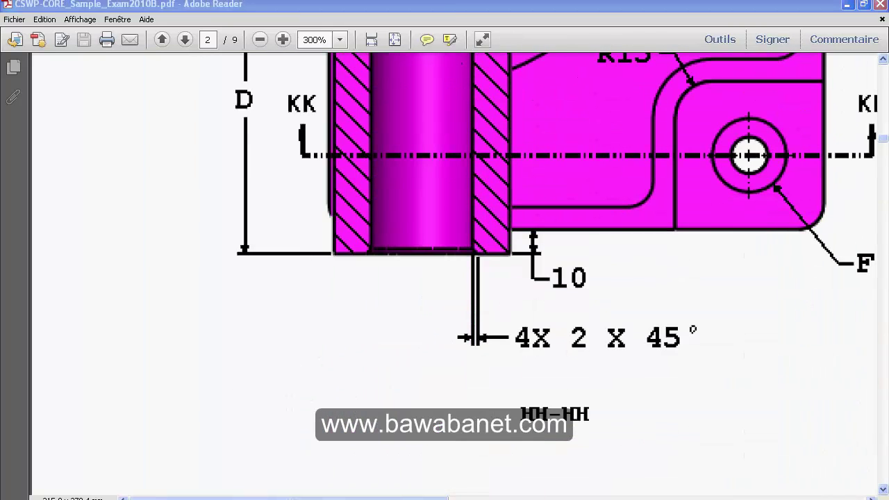
pyautogui.hotkey('alt', 'Tab')
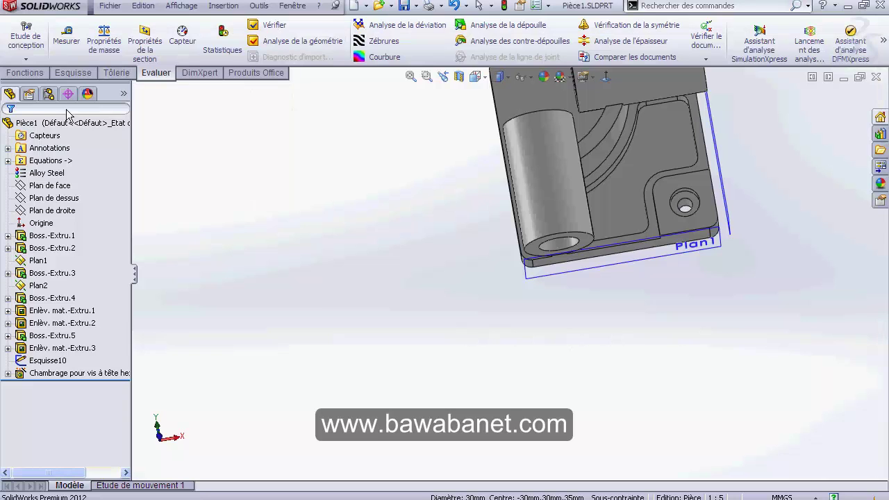
# Start a 2 mm chamfer and select the first bore edge
pyautogui.click(40, 71)
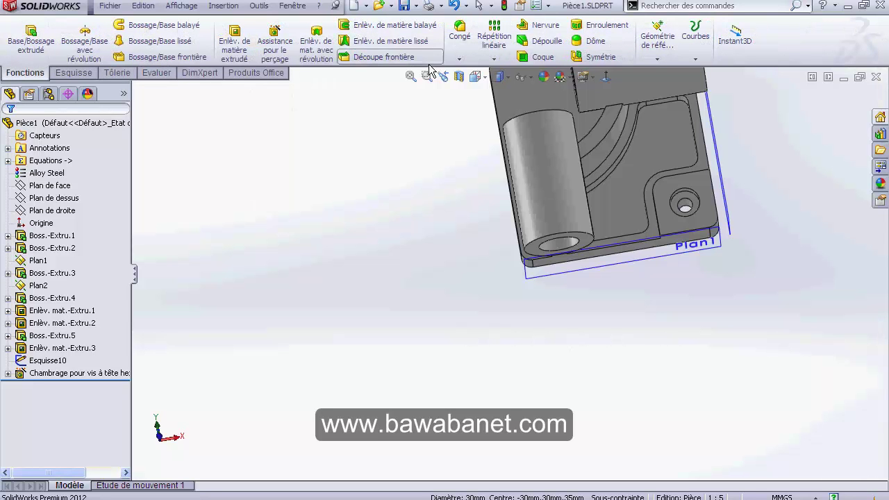
pyautogui.click(459, 59)
pyautogui.click(479, 86)
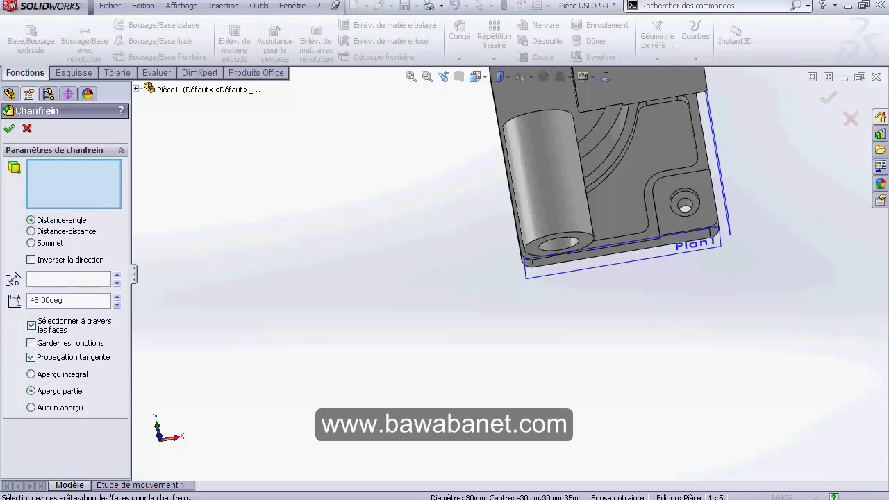
pyautogui.write('2')
pyautogui.moveTo(470, 333)
pyautogui.mouseDown(button='middle')
pyautogui.moveTo(561, 359)
pyautogui.moveTo(526, 331)
pyautogui.moveTo(522, 186)
pyautogui.moveTo(506, 150)
pyautogui.mouseUp(button='middle')
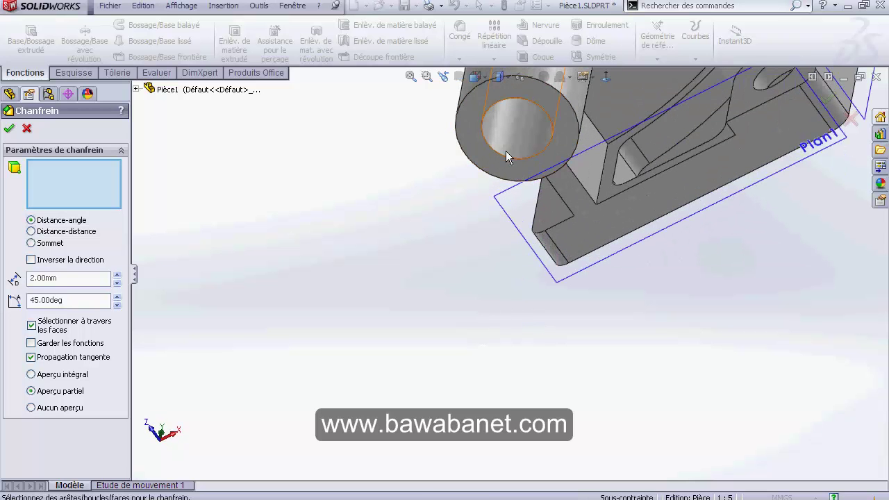
pyautogui.click(504, 154)
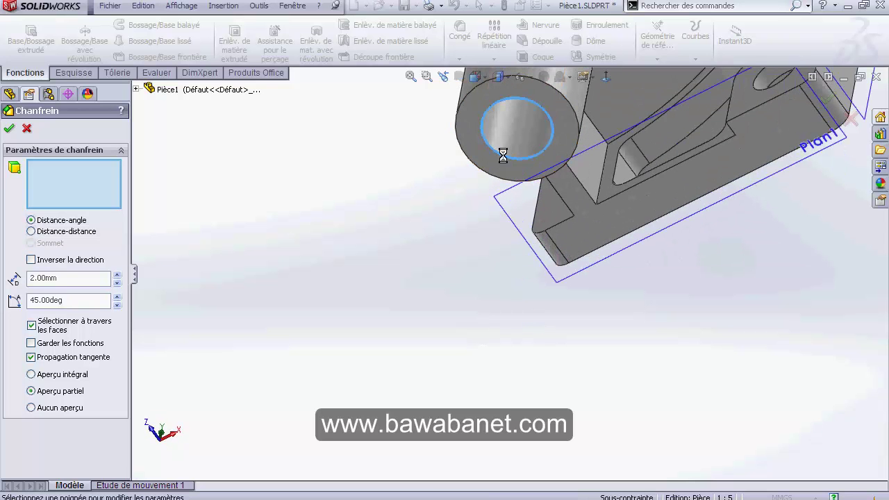
# Add the remaining three bore edges and apply the 2 mm × 45° chamfer
pyautogui.moveTo(283, 172)
pyautogui.mouseDown(button='middle')
pyautogui.moveTo(305, 247)
pyautogui.moveTo(393, 169)
pyautogui.mouseUp(button='middle')
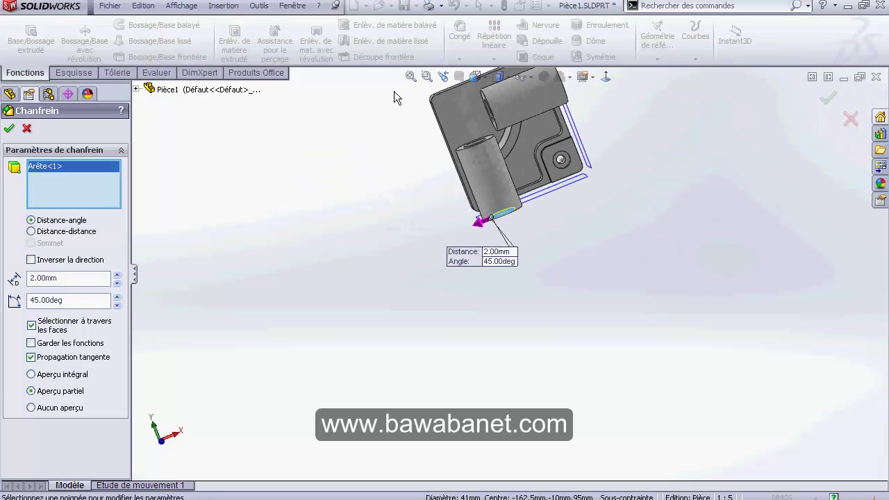
pyautogui.scroll(-2, 477, 176)
pyautogui.scroll(-3, 470, 160)
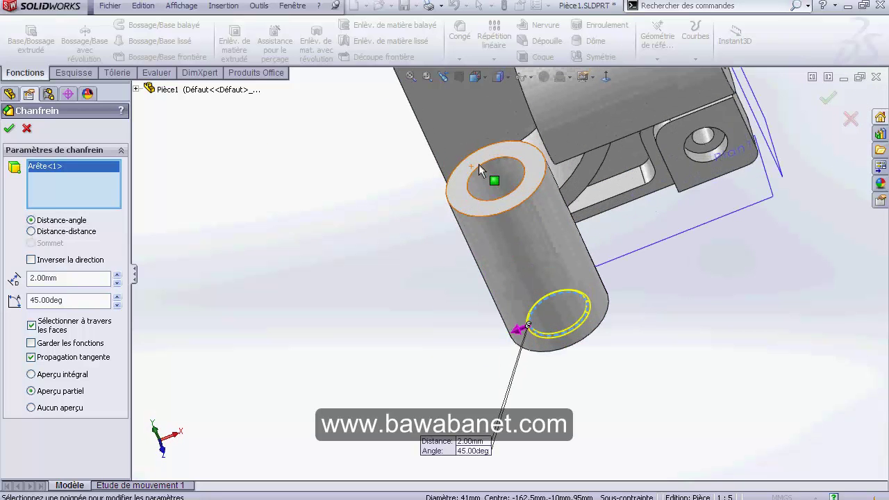
pyautogui.click(483, 163)
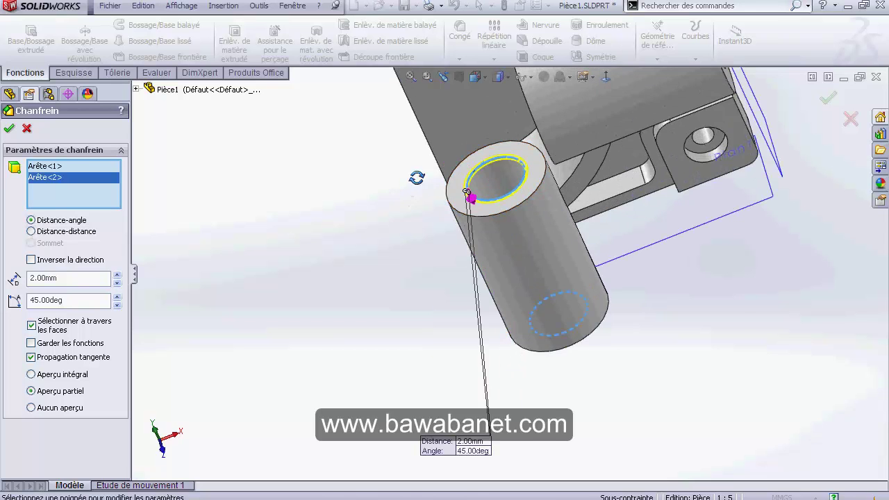
pyautogui.moveTo(396, 192); pyautogui.dragTo(443, 168, button='middle')
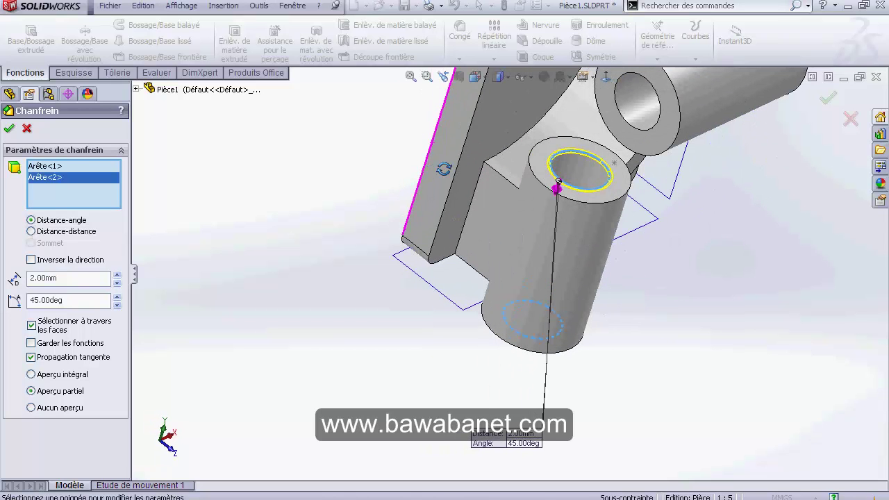
pyautogui.click(632, 128)
pyautogui.moveTo(716, 175)
pyautogui.mouseDown(button='middle')
pyautogui.moveTo(689, 225)
pyautogui.moveTo(500, 202)
pyautogui.mouseUp(button='middle')
pyautogui.scroll(-5, 479, 209)
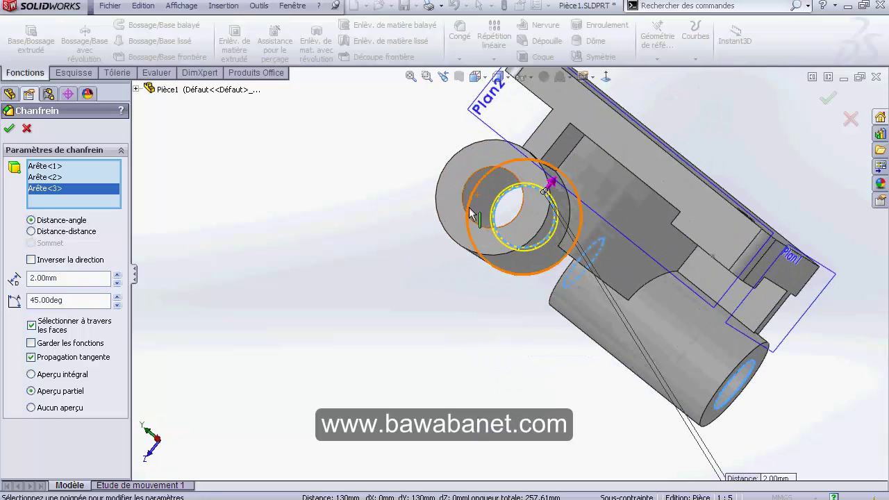
pyautogui.click(473, 220)
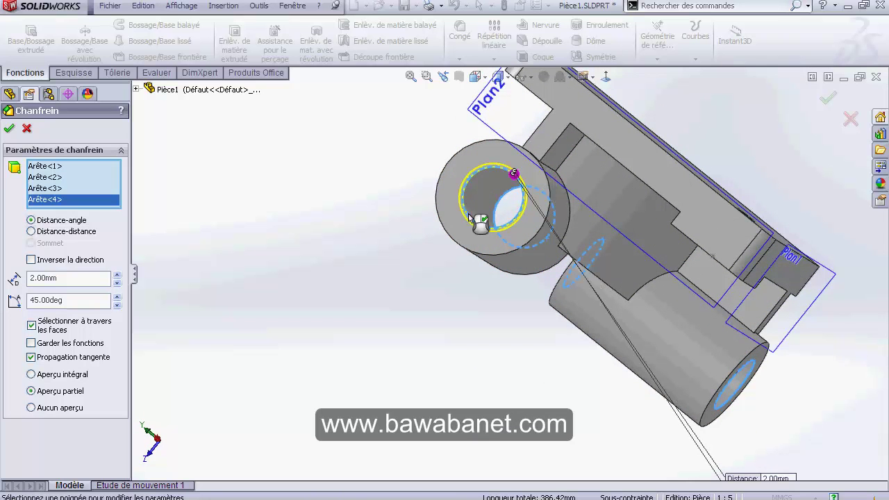
pyautogui.click(10, 129)
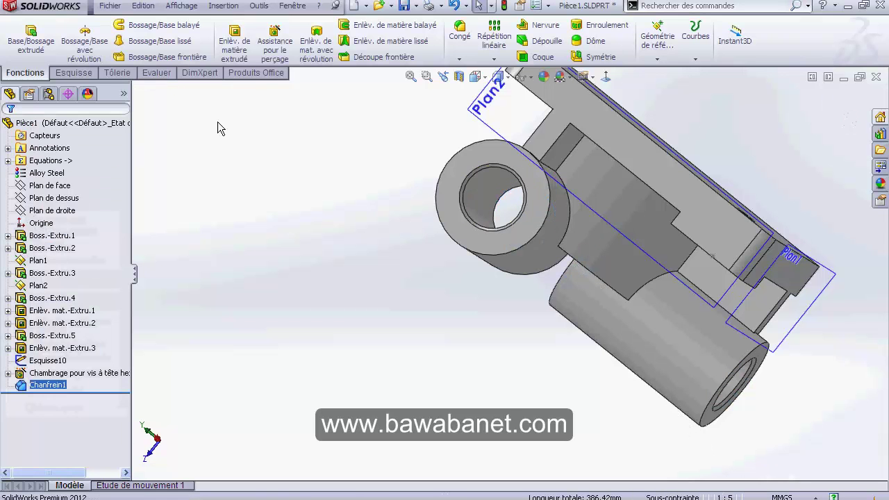
# Display the part's mass properties from the Evaluate commands
pyautogui.click(80, 72)
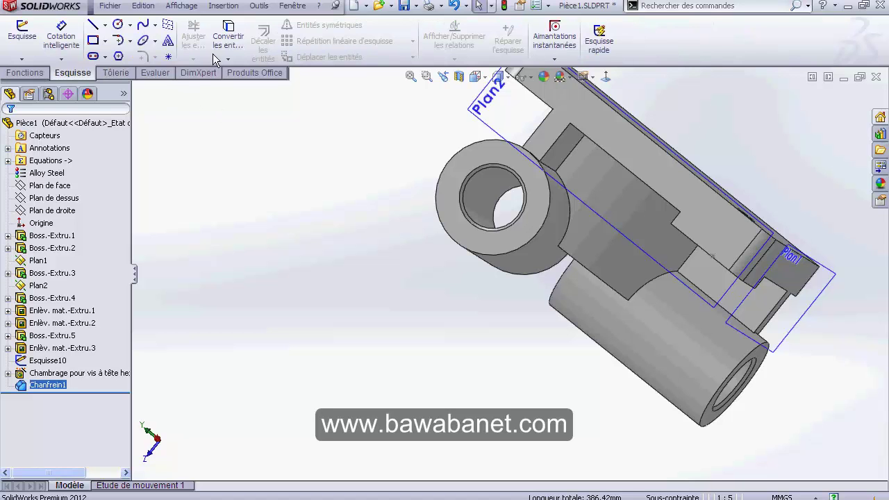
pyautogui.click(170, 72)
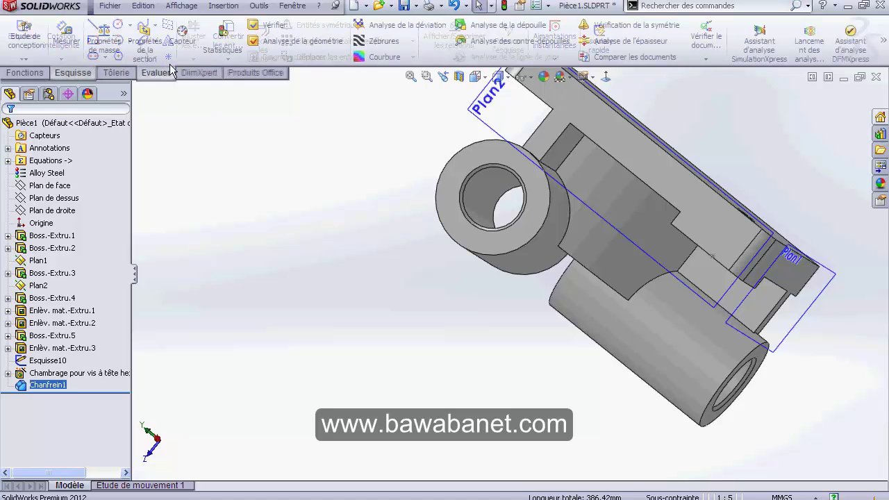
pyautogui.click(103, 42)
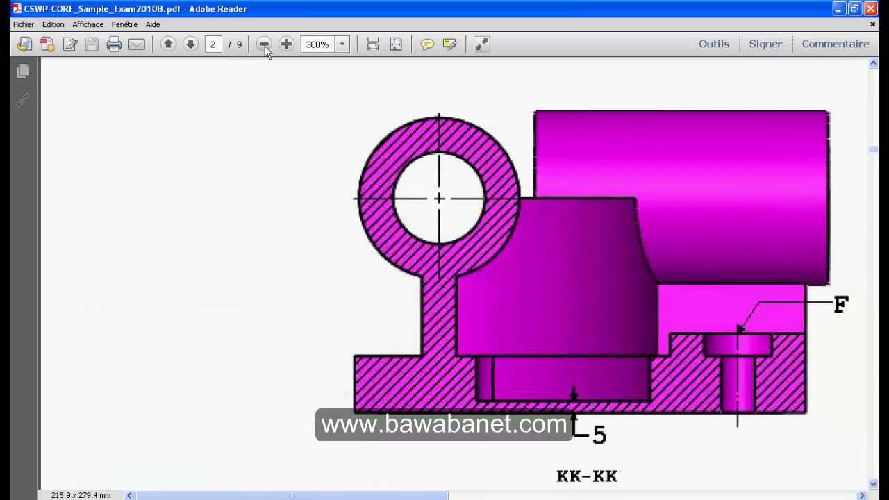
# Zoom the exam PDF out and scroll to the answer sheet listing d) 14207.34
pyautogui.click(264, 45)
pyautogui.scroll(-10, 339, 347)
pyautogui.scroll(-3, 344, 350)
pyautogui.scroll(-3, 343, 354)
pyautogui.scroll(-7, 341, 354)
pyautogui.scroll(-10, 341, 353)
pyautogui.scroll(-6, 339, 347)
pyautogui.scroll(-5, 339, 347)
pyautogui.scroll(-3, 340, 348)
pyautogui.scroll(-5, 337, 354)
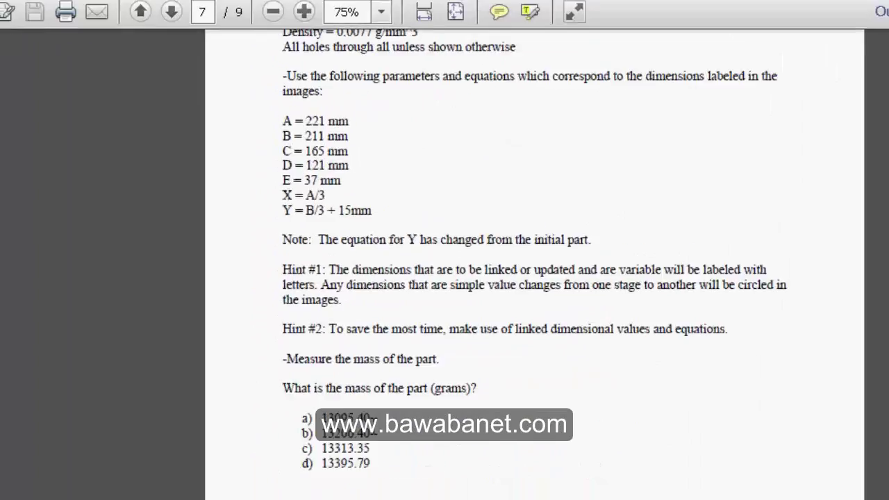
pyautogui.scroll(-5, 538, 277)
pyautogui.scroll(-5, 539, 278)
pyautogui.scroll(-2, 539, 277)
pyautogui.scroll(3, 538, 278)
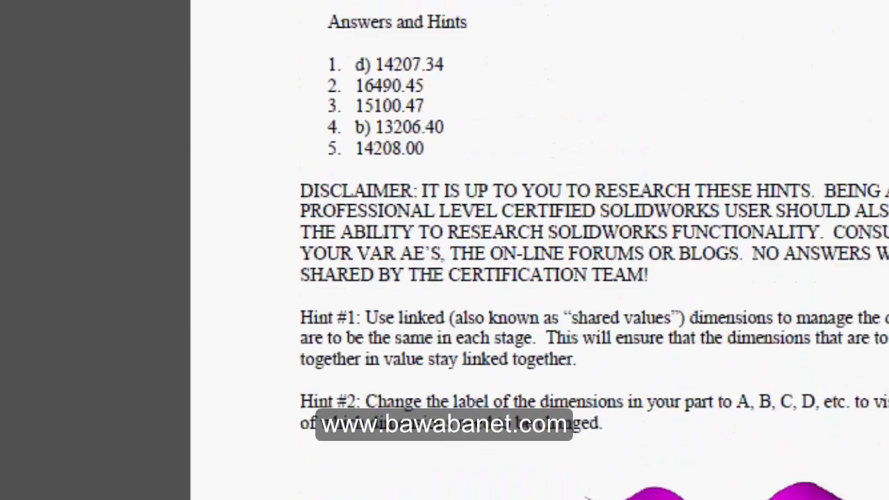
pyautogui.scroll(3, 386, 347)
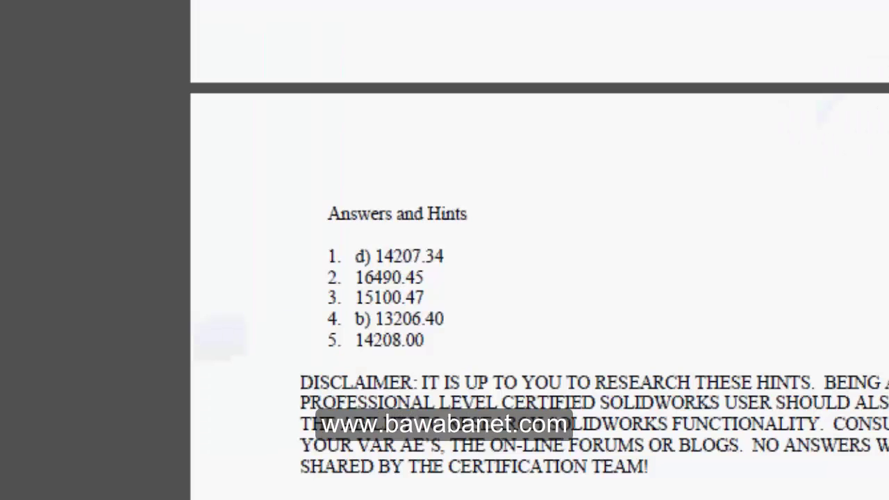
# Compare the computed 14207.34 g mass with answer d), then close Mass Properties
pyautogui.moveTo(328, 256)
pyautogui.mouseDown()
pyautogui.moveTo(411, 251)
pyautogui.moveTo(474, 267)
pyautogui.mouseUp()
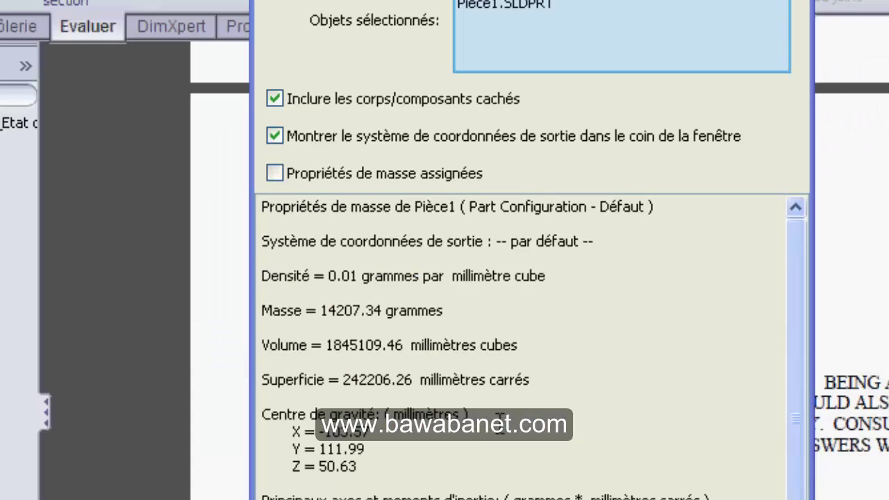
pyautogui.moveTo(463, 309); pyautogui.dragTo(258, 310)
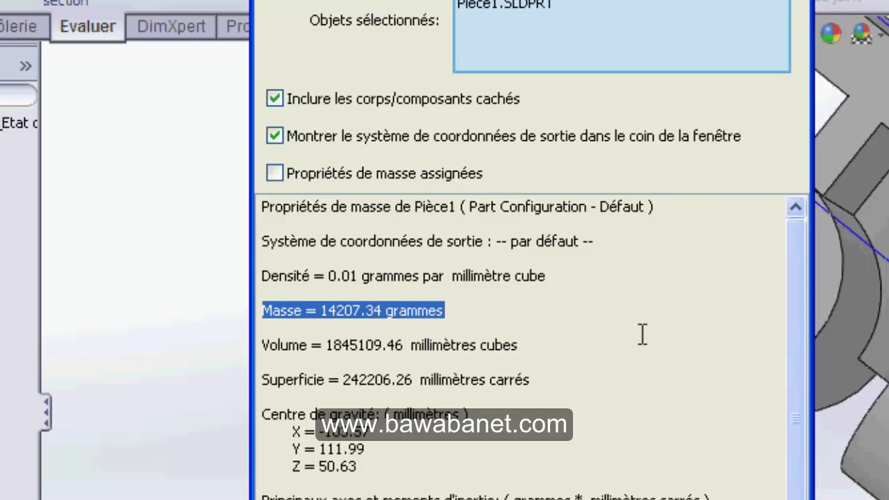
pyautogui.press('Escape')
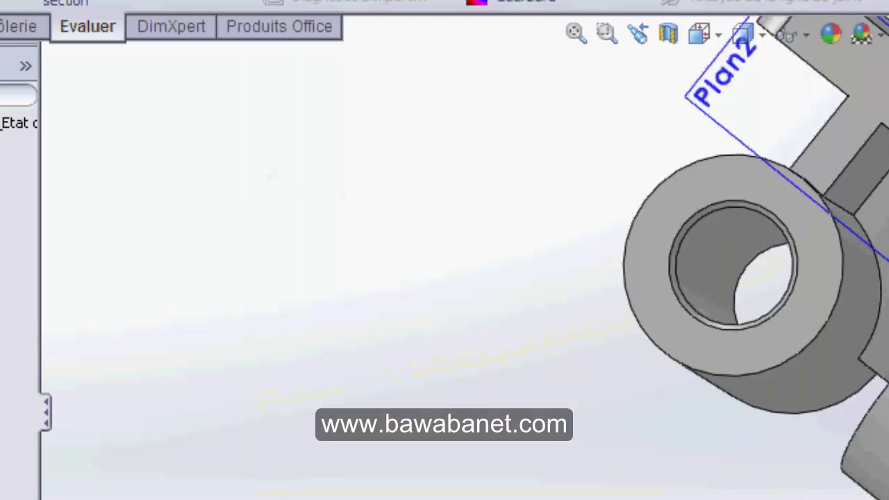